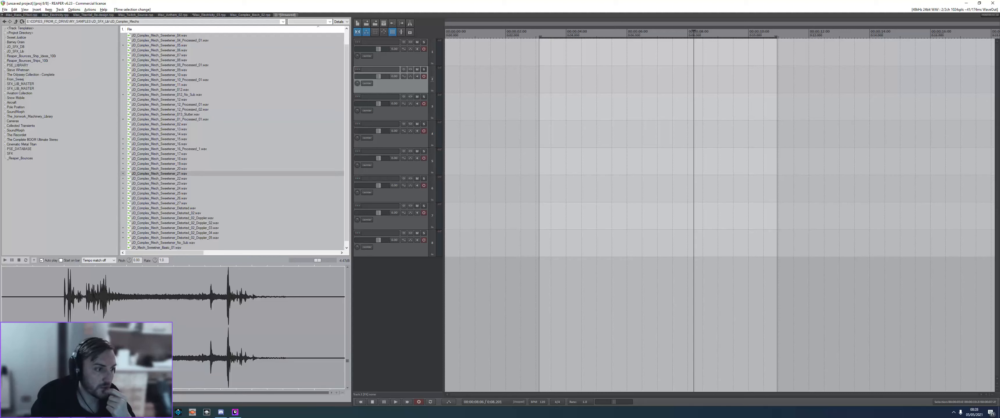
- Search the PSE_DATABASE sound library for "camera"
left_click_drag(49, 306, 137, 306)
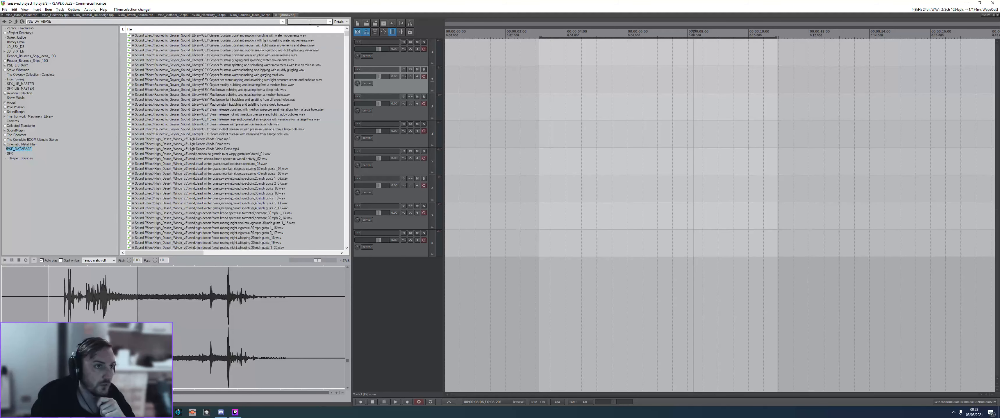
type("ca")
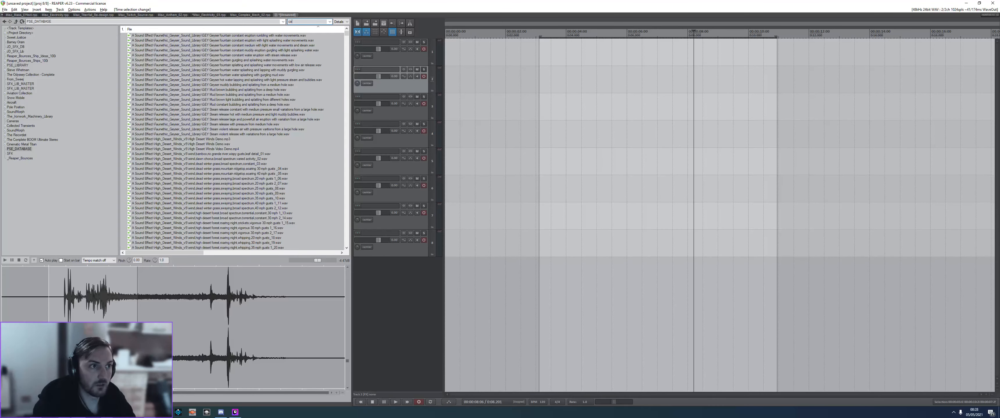
type("mera")
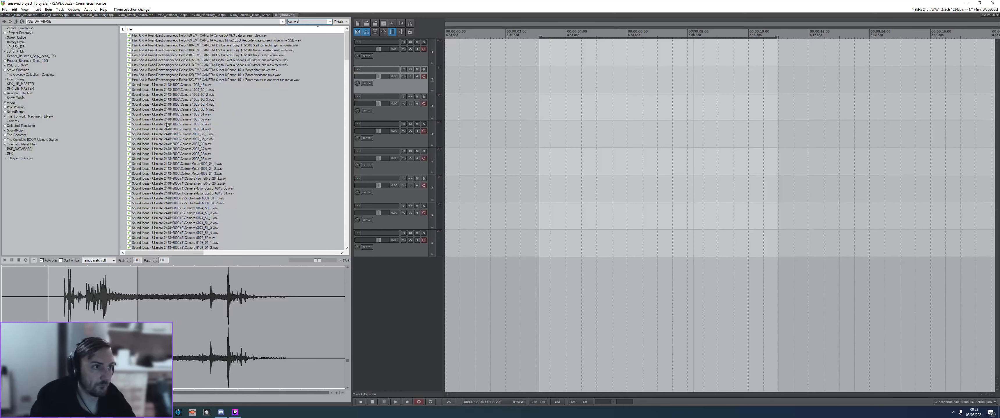
- Place the selected portion of the electromagnetic Sony DV camera static whine clip on the second track at about 7 seconds and play it
left_click(183, 65)
left_click(200, 56)
left_click_drag(6, 303, 666, 77)
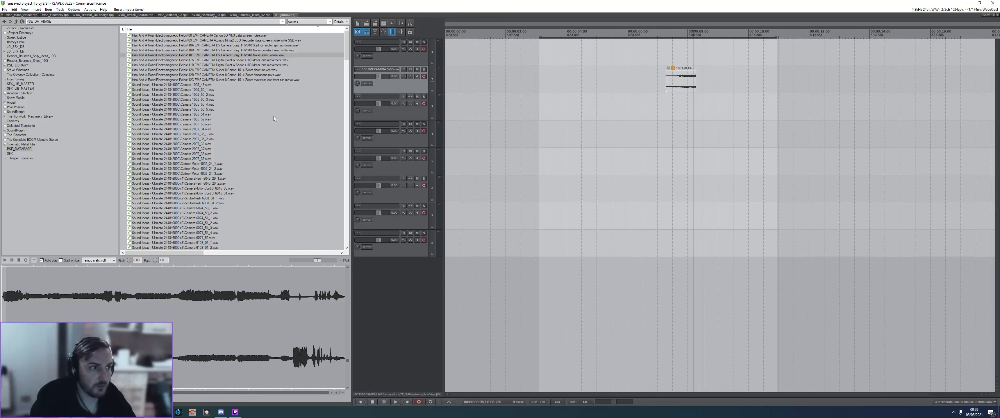
left_click(667, 80)
key("space")
key("space")
key("space")
left_click(683, 84)
- Audition further parts of the Sony DV camera clip and place its closing section on the third track at about 9.5 seconds
left_click(101, 297)
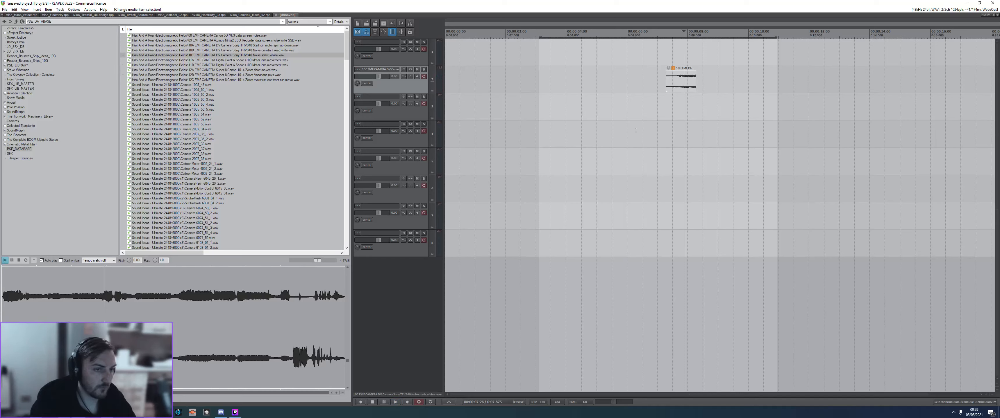
left_click(686, 102)
left_click(615, 118)
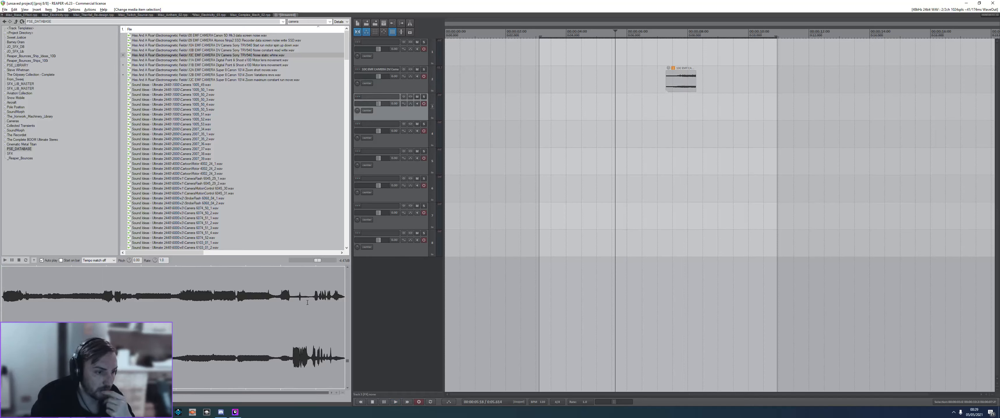
left_click(299, 305)
left_click(276, 312)
left_click(293, 315)
left_click_drag(293, 314, 745, 105)
- Audition the Ultimate 2449 Camera 1005 and 2007 clips and place a short selected section on the third track at about 4.7 seconds
left_click(177, 100)
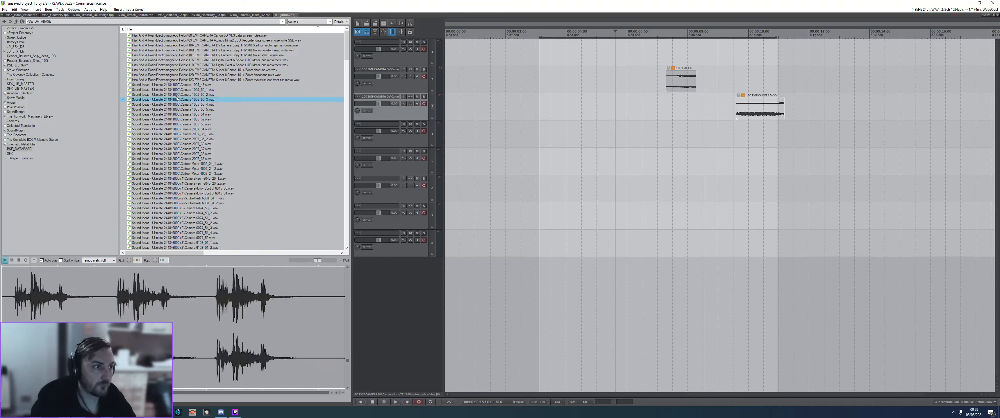
left_click(183, 124)
scroll(170, 91, "down", 2)
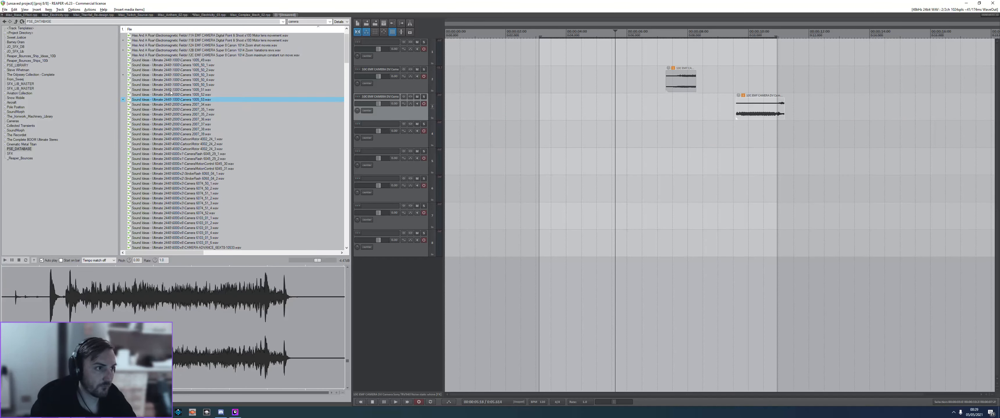
left_click(169, 75)
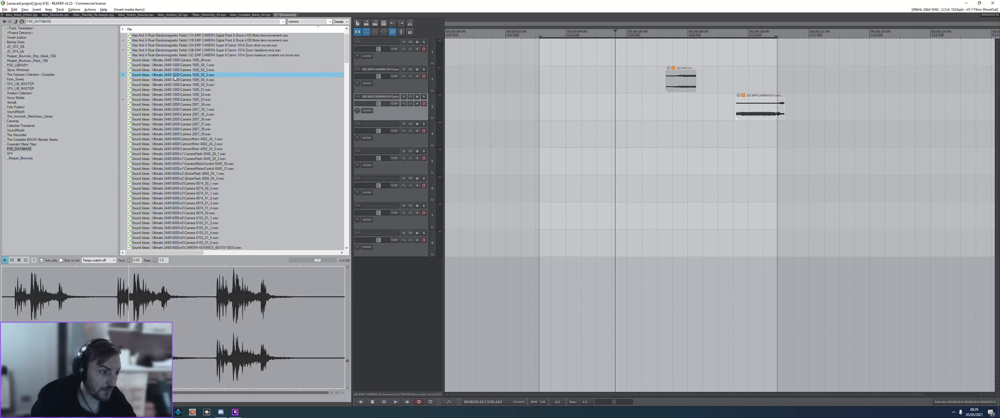
left_click(171, 109)
left_click(177, 110)
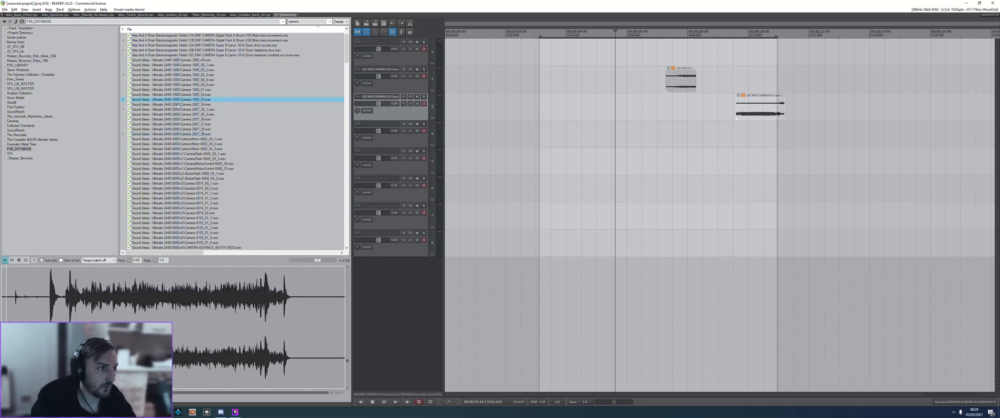
left_click(39, 269)
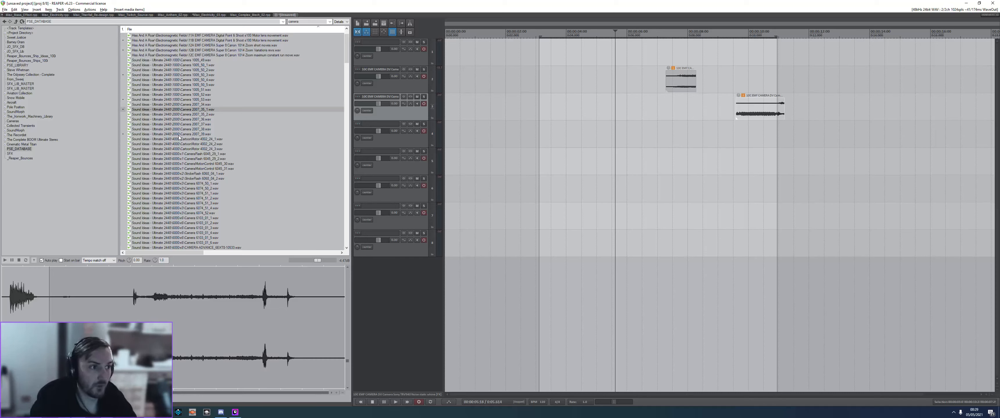
left_click(179, 136)
left_click_drag(116, 306, 131, 313)
left_click_drag(383, 216, 590, 103)
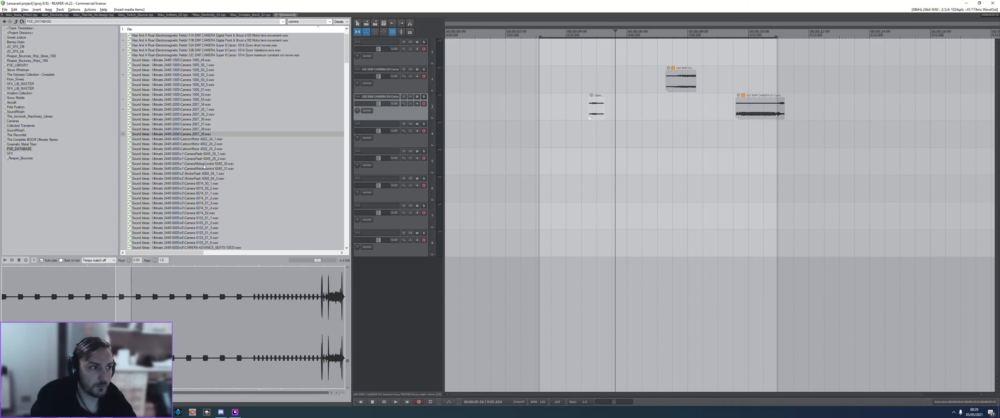
- Place the opening section of another Ultimate 2449 camera clip on the fourth track at about 3 seconds and play it
left_click(193, 154)
scroll(173, 174, "down", 15)
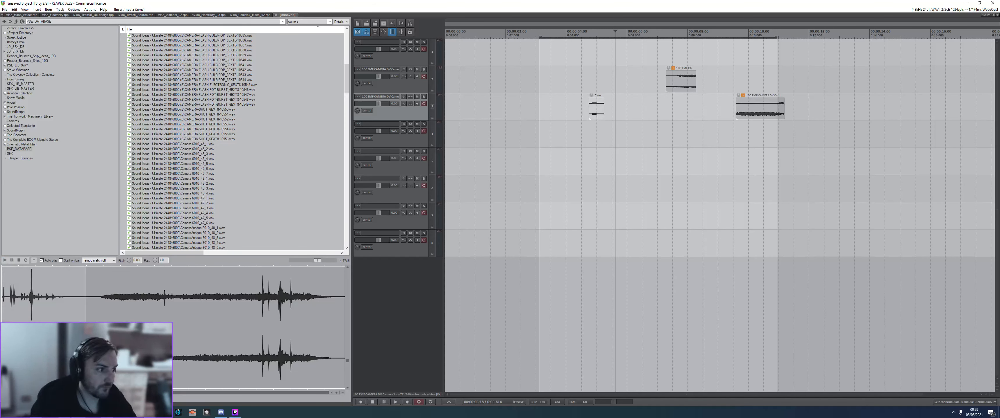
left_click_drag(82, 284, 550, 136)
left_click(542, 136)
key("space")
key("space")
- Audition different points of a CAMERA-SHOT clip and several of the Camera 6010 clips
left_click(186, 119)
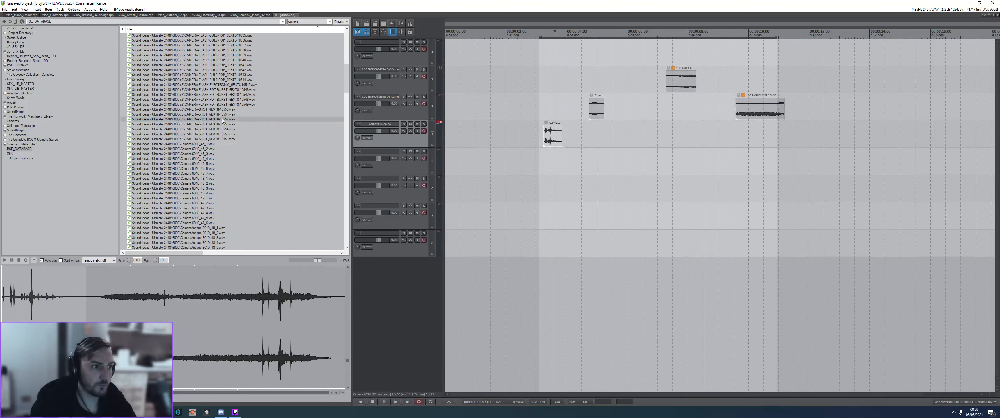
left_click(255, 271)
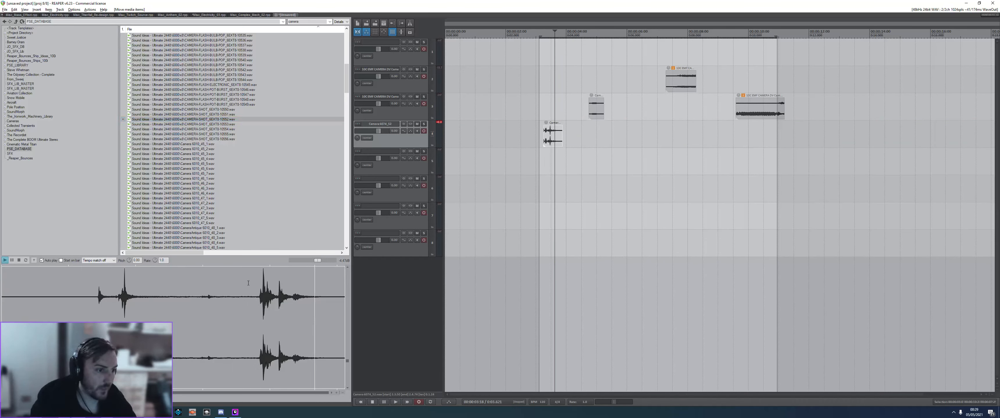
left_click(241, 299)
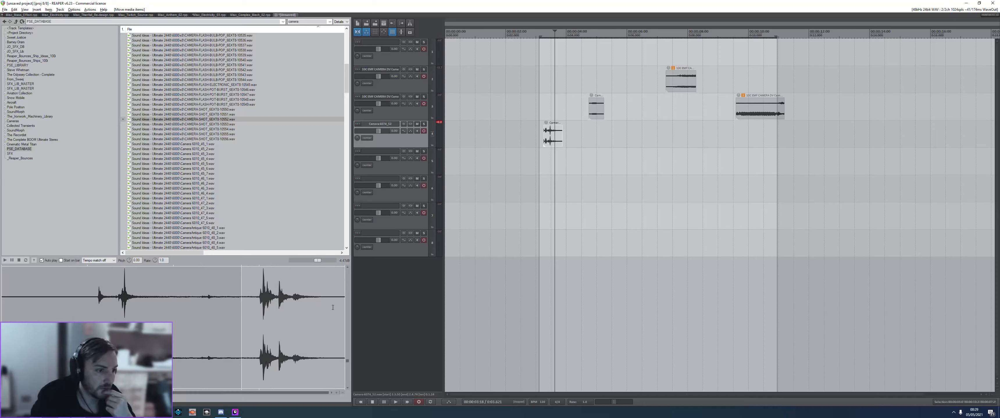
left_click(327, 300)
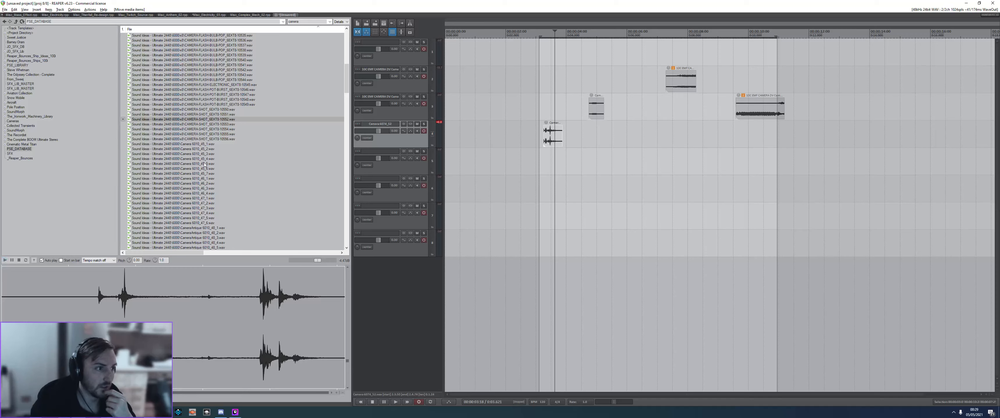
left_click(196, 150)
left_click(187, 169)
left_click(186, 199)
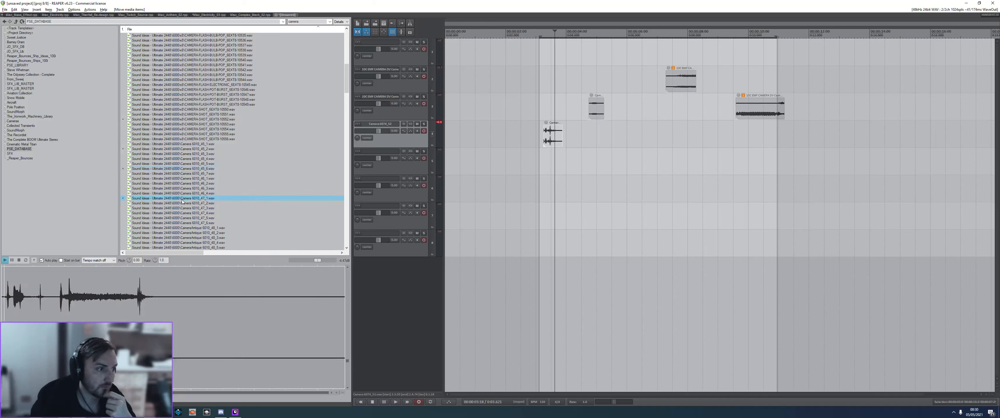
- Audition the CameraVideo, CameraDoor and CameraLensCap clips in the Ultimate 2449 search results
scroll(186, 155, "down", 7)
left_click(185, 135)
scroll(185, 135, "down", 2)
scroll(185, 135, "down", 1)
left_click(185, 135)
scroll(186, 134, "down", 3)
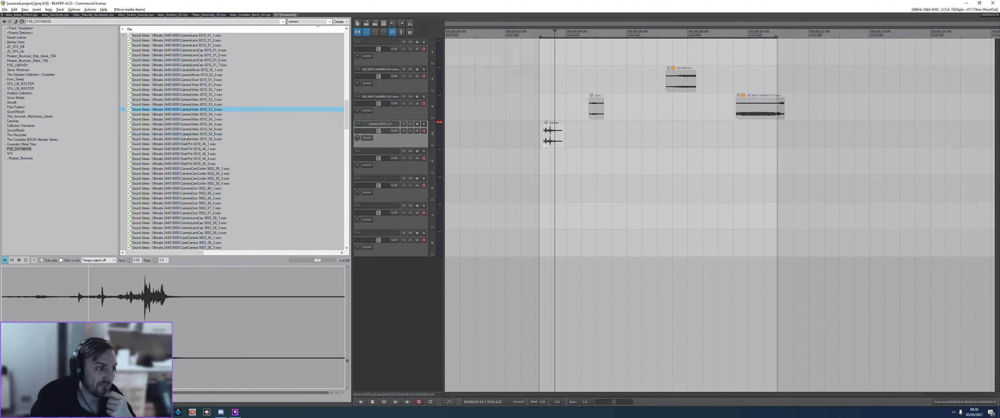
left_click(186, 131)
left_click(188, 159)
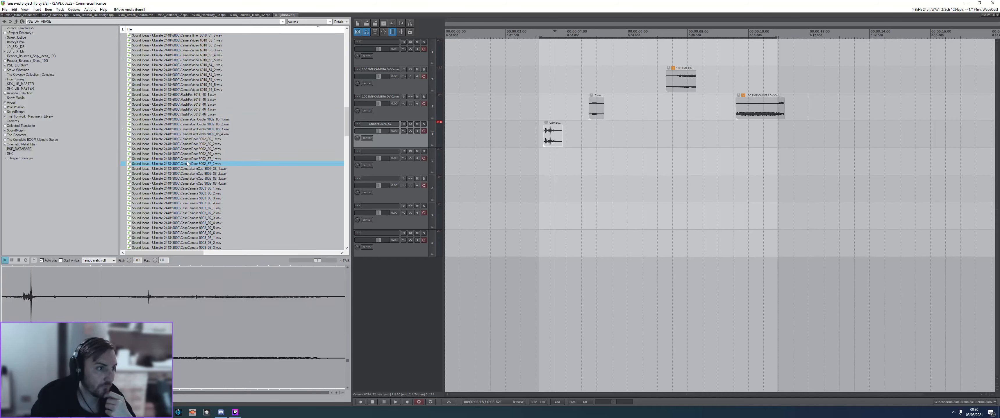
left_click(189, 149)
left_click(189, 154)
scroll(189, 163, "down", 2)
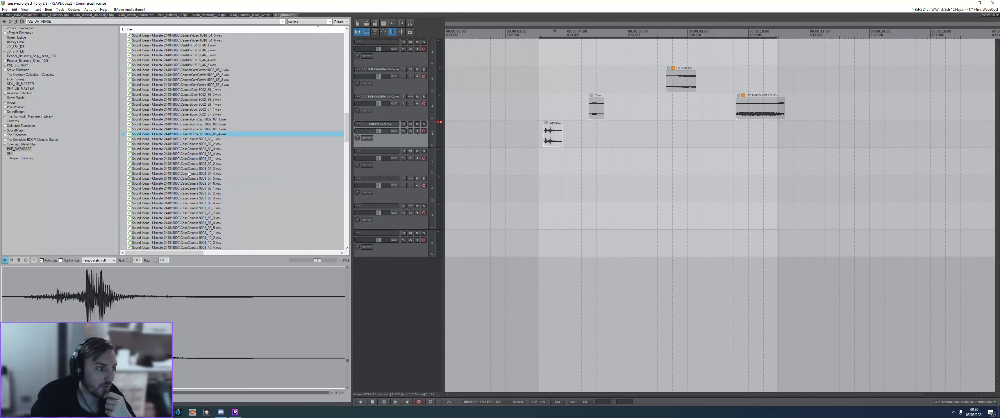
- Audition the CaseCamera, Tripod and classic TV camera clips and the destruction clip with flash pots
left_click(190, 172)
scroll(190, 170, "down", 3)
scroll(190, 167, "down", 3)
left_click(190, 149)
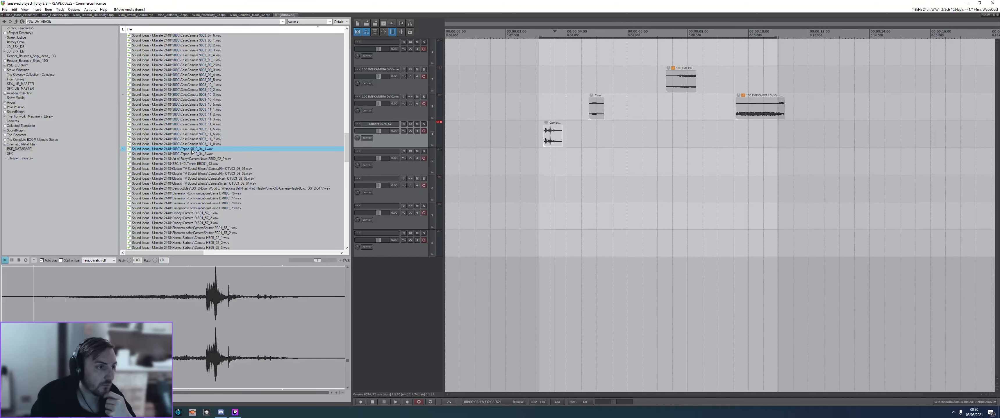
scroll(190, 149, "down", 3)
left_click(194, 159)
left_click(194, 144)
left_click(200, 115)
left_click(202, 110)
left_click(203, 115)
scroll(205, 155, "down", 3)
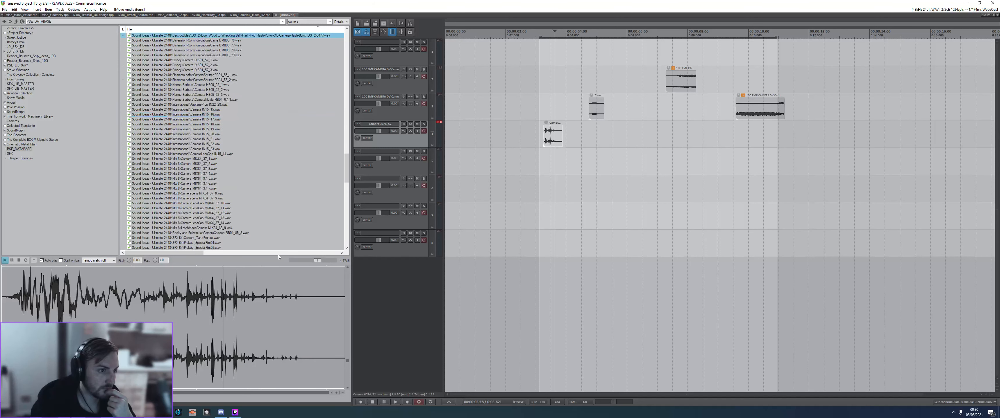
- Audition the Ultimate 2449 International, Mix and Twentieth Century Fox camera clips, then the SoundMorph Robotic Lifeforms camera sources
left_click(206, 194)
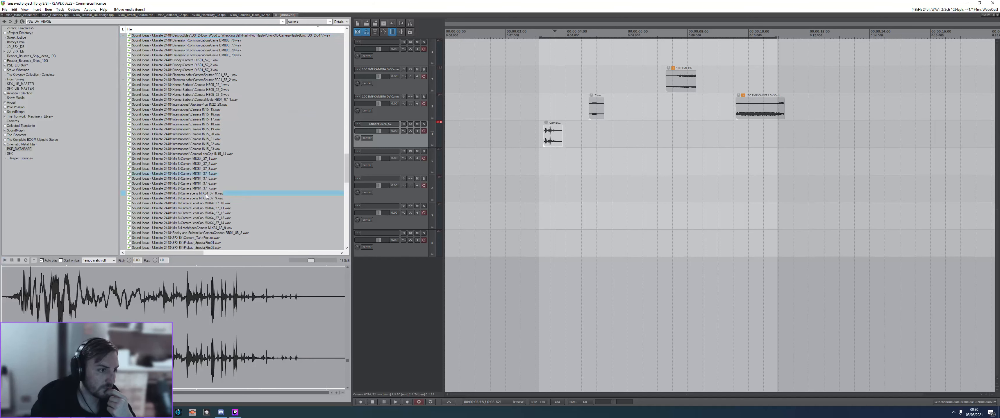
left_click(202, 154)
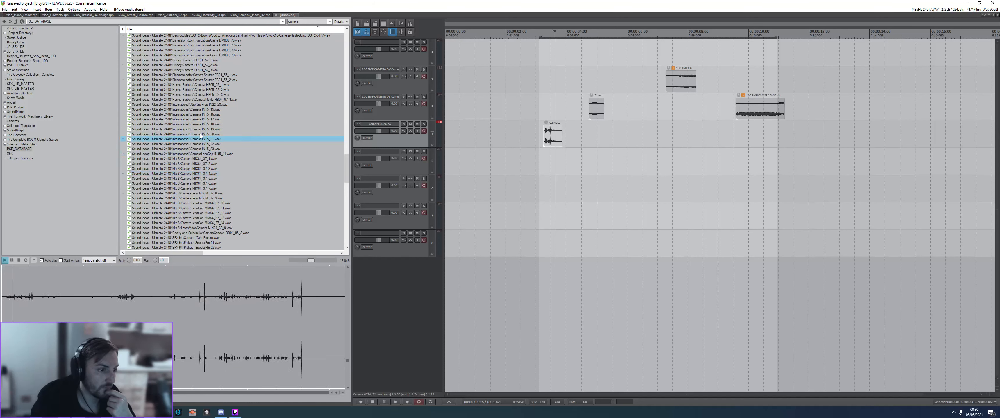
scroll(202, 152, "down", 2)
left_click(205, 154)
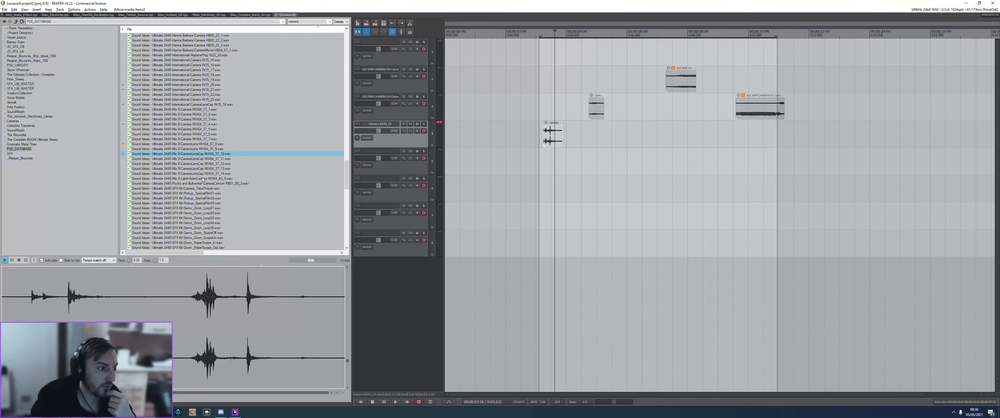
left_click(202, 208)
scroll(201, 196, "down", 3)
left_click(202, 194)
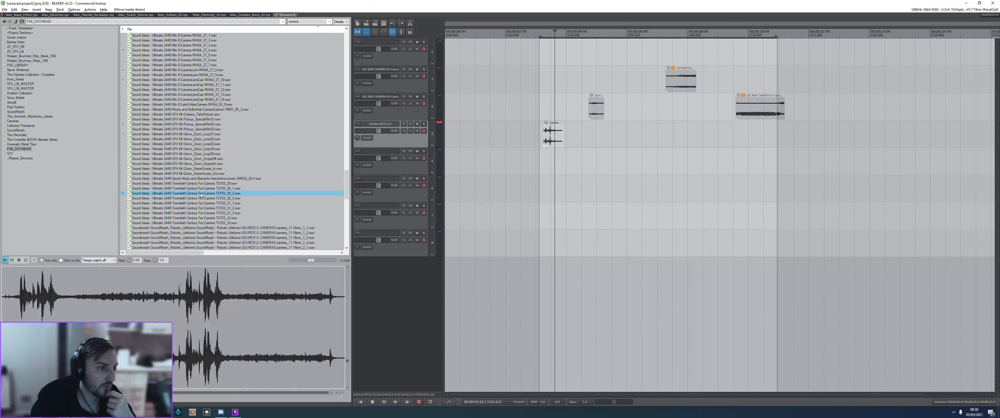
scroll(202, 193, "down", 3)
left_click(202, 192)
scroll(202, 191, "down", 9)
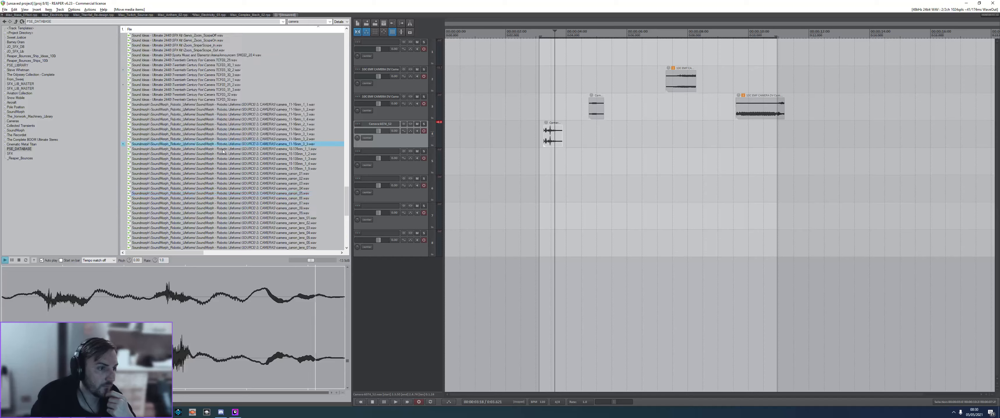
- Place the opening section of camera_point_shoot_04 on the fourth track at about 5.8 seconds and play it
left_click(227, 126)
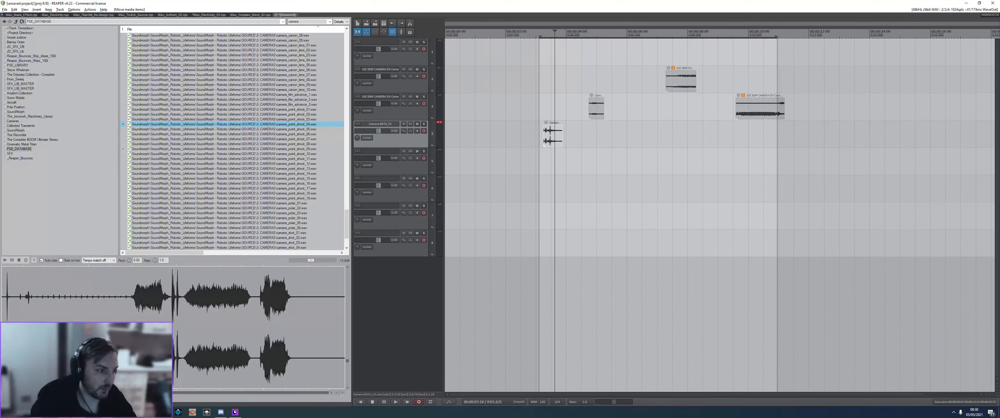
left_click_drag(226, 124, 623, 124)
left_click(624, 109)
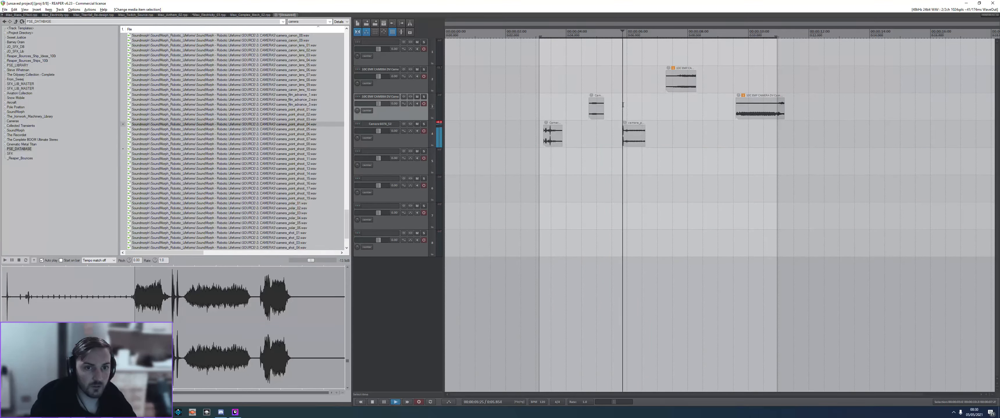
key("space")
- Audition more point-and-shoot clips and place two short sections of camera_point_shoot_19 on the fourth track at about 4 and 7.5 seconds
left_click(227, 134)
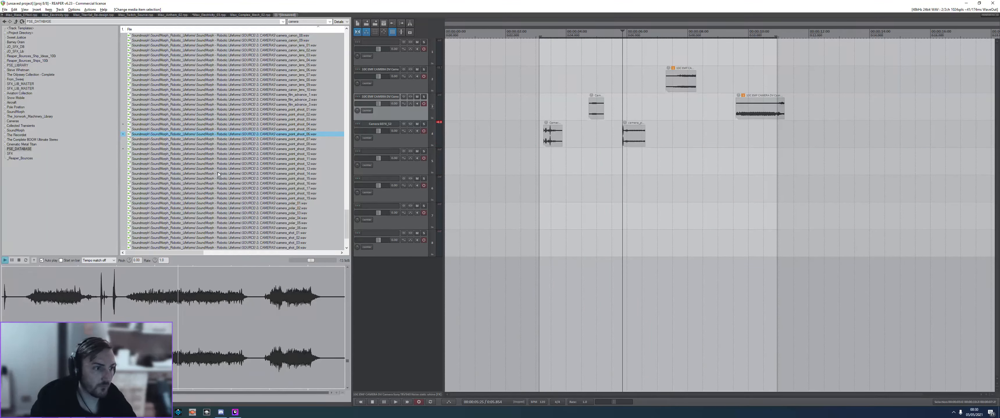
left_click(218, 174)
left_click(223, 198)
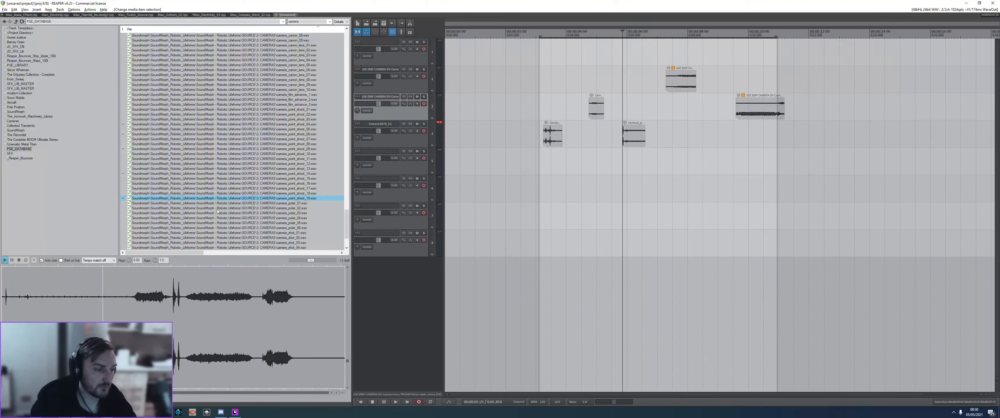
left_click(193, 302)
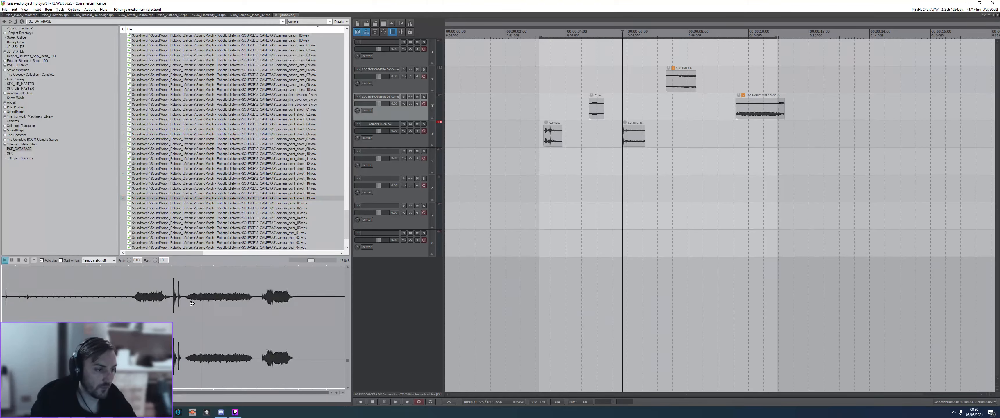
left_click_drag(126, 302, 582, 134)
left_click(174, 302)
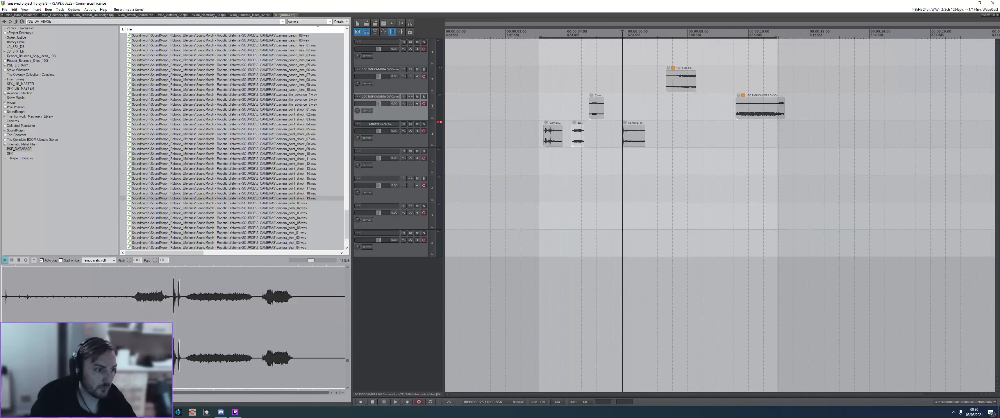
left_click_drag(175, 302, 679, 134)
- Audition the remaining SoundMorph camera clips and place a section of The Recordist electric motion camera clip on the fourth track at about 11.5 seconds
left_click(267, 223)
scroll(267, 219, "down", 2)
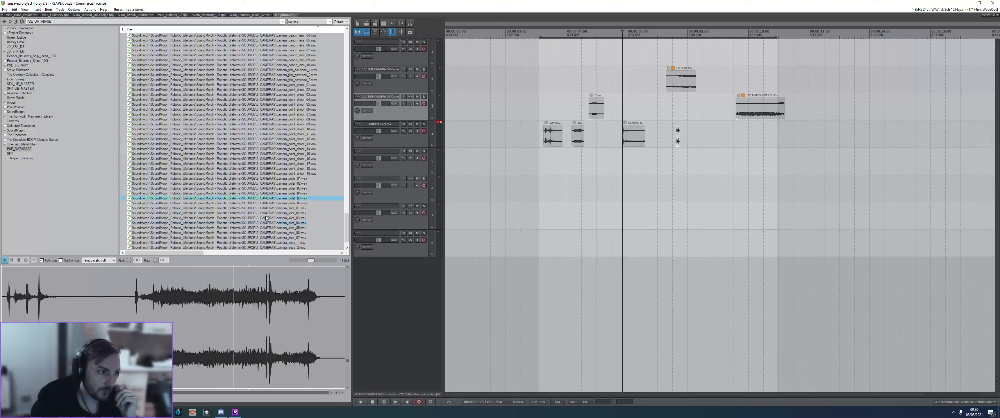
scroll(266, 219, "down", 2)
left_click(251, 233)
left_click(173, 287)
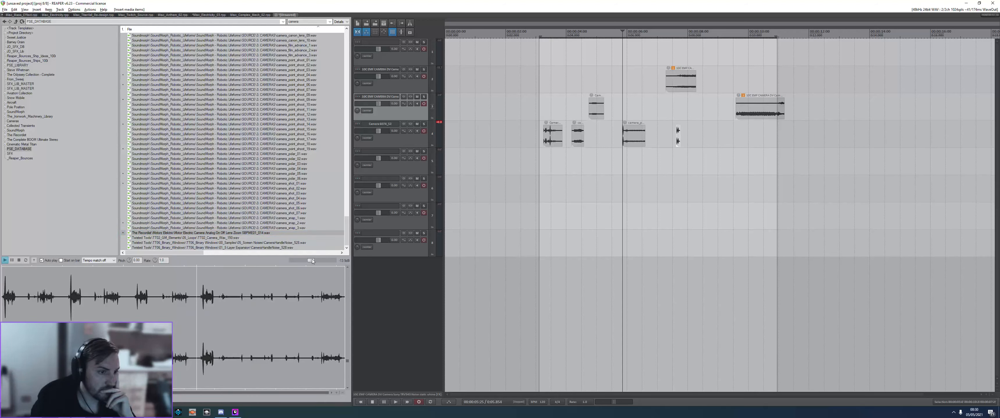
left_click(170, 302)
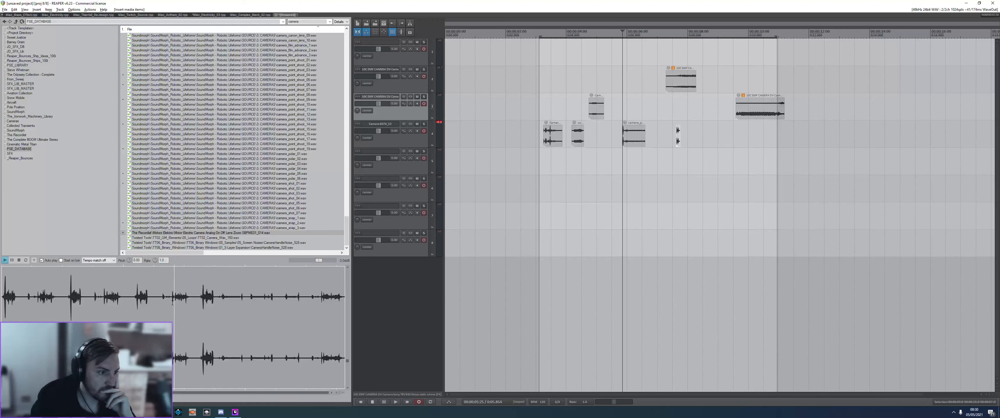
left_click_drag(170, 302, 850, 134)
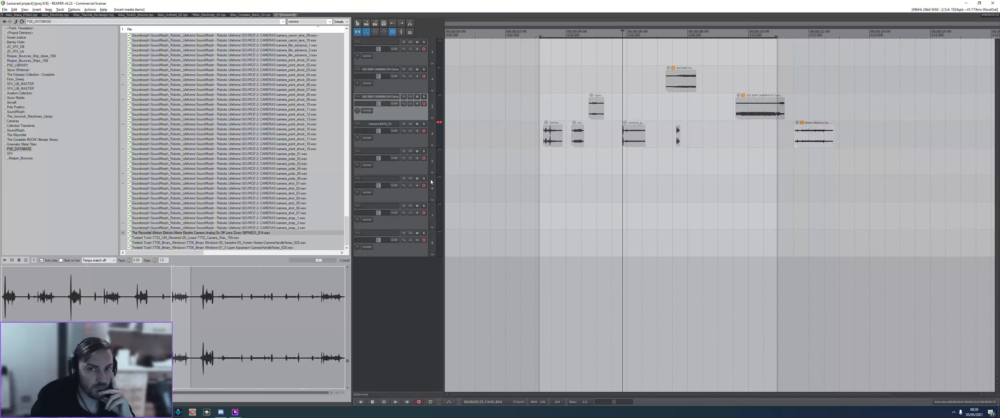
- Audition the Twisted Tools camera clips in the search results, adjusting the preview volume
left_click(218, 238)
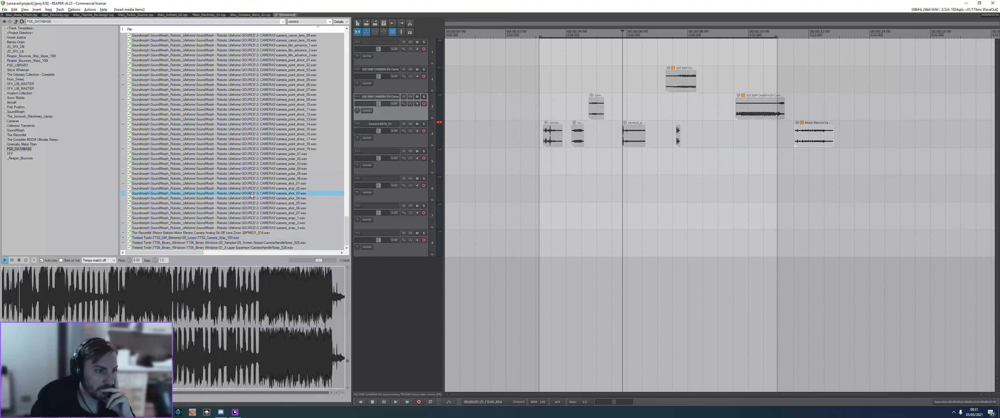
left_click(255, 243)
left_click(222, 248)
left_click(306, 261)
left_click_drag(305, 261, 315, 261)
left_click(280, 248)
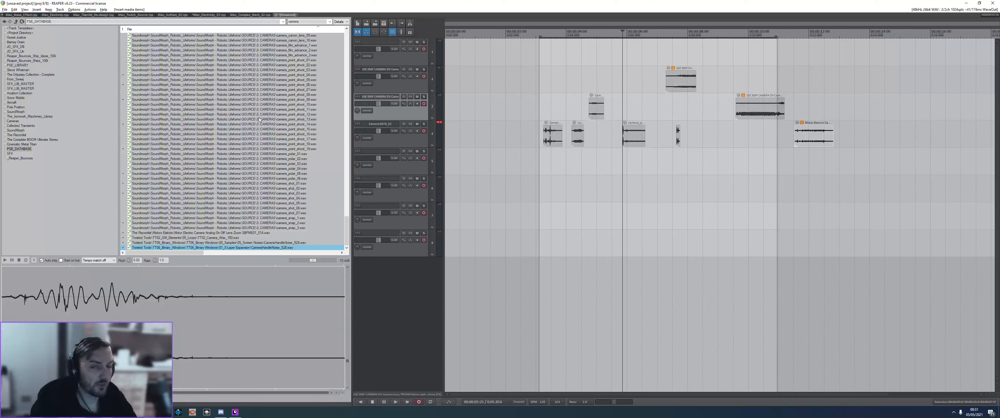
- Open the JD_SFX_Lib folder and look through its JD_Complex_Mechs subfolder
left_click(19, 52)
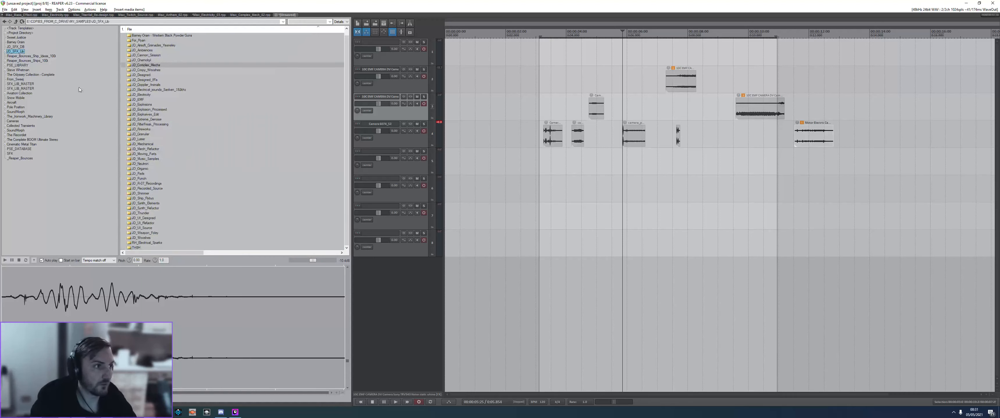
double_click(156, 65)
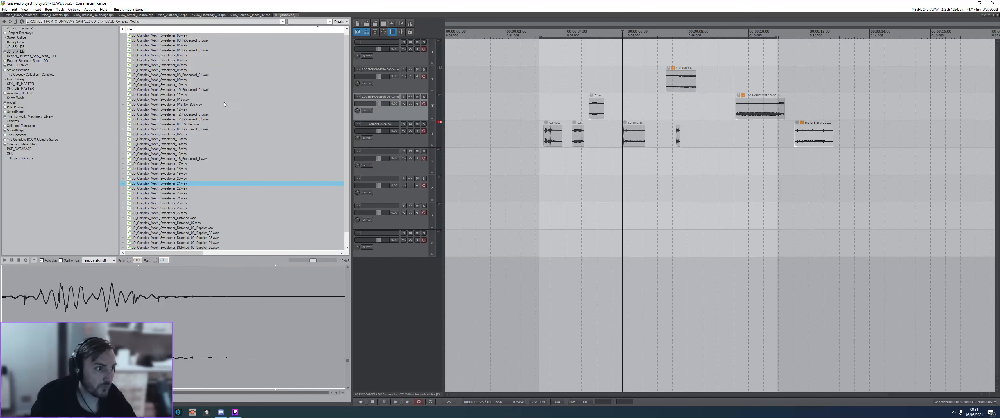
scroll(205, 115, "up", 1)
key("BackSpace")
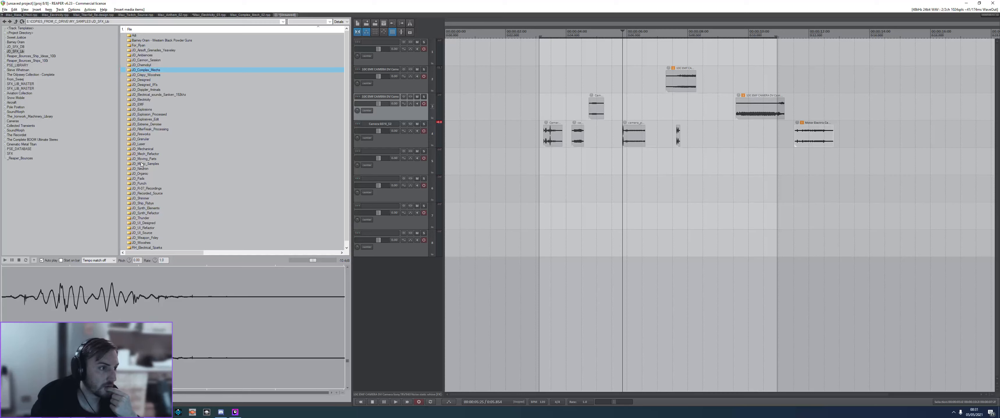
- Audition JD_FilterFreak_Clicky_Mech_12 from the JD_FilterFreak_Processing folder and place it on the third track at about 2.5 seconds
double_click(145, 130)
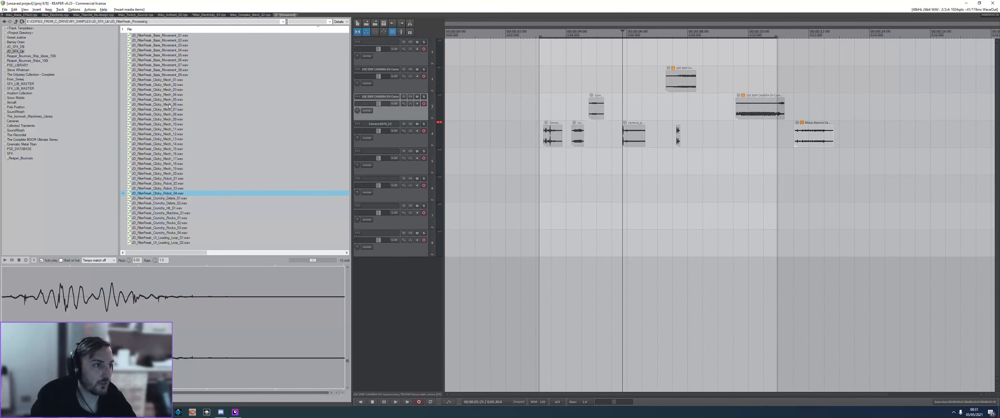
left_click_drag(311, 261, 310, 262)
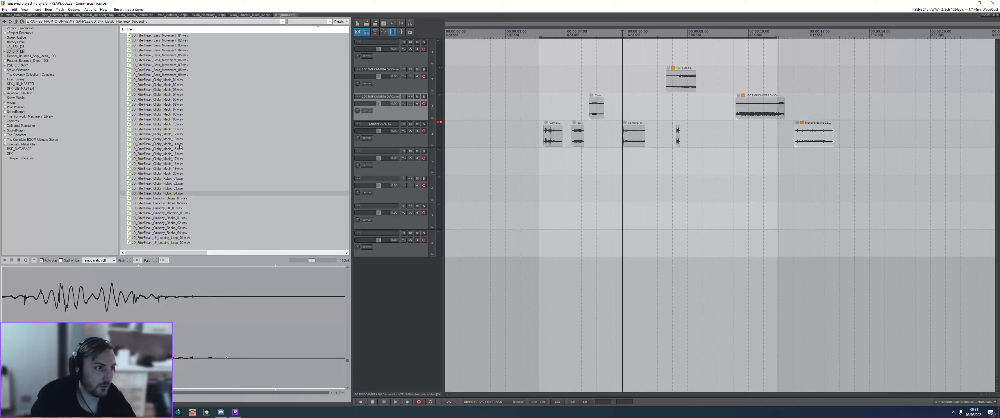
left_click(177, 135)
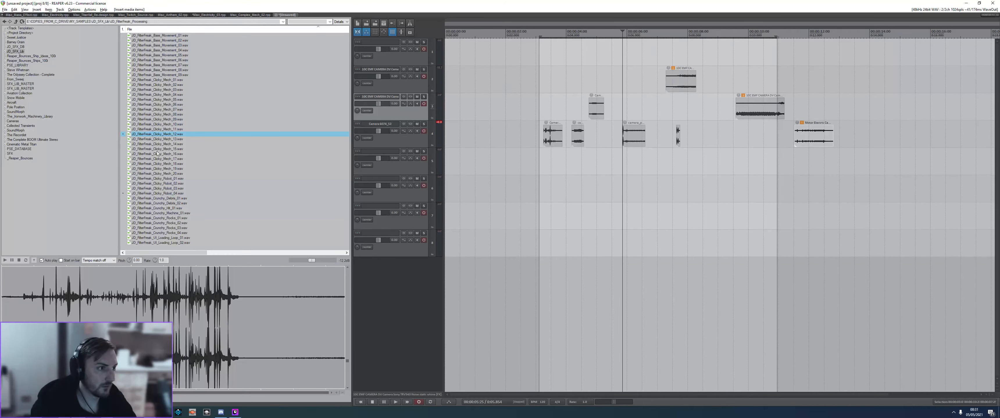
left_click_drag(151, 136, 541, 105)
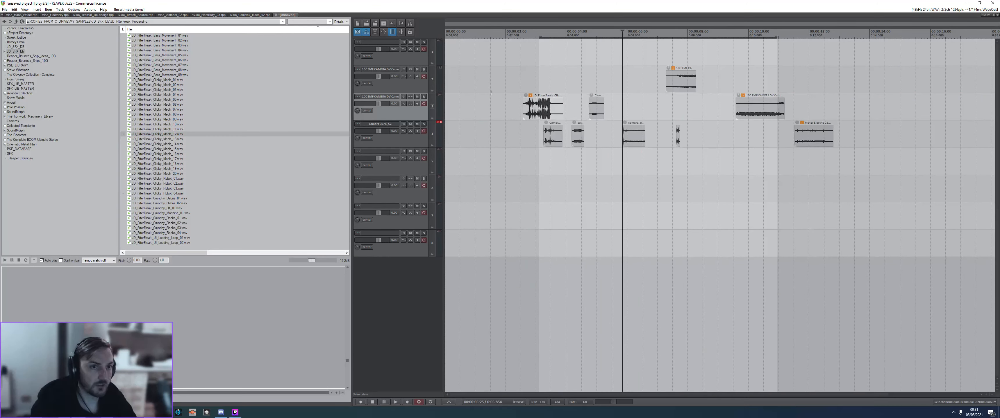
- Place JD_FilterFreak_Clicky_Mech_06 on the third track and position it at about 13.4 seconds
left_click(211, 104)
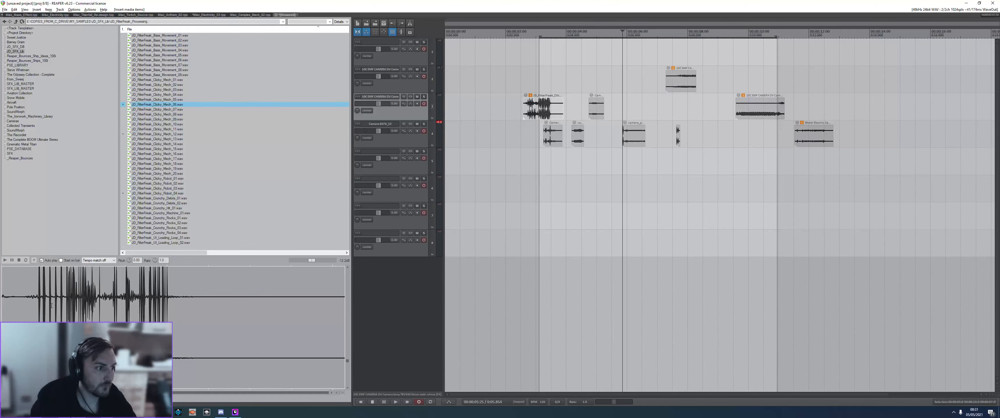
left_click_drag(210, 102, 873, 108)
scroll(874, 107, "up", 2)
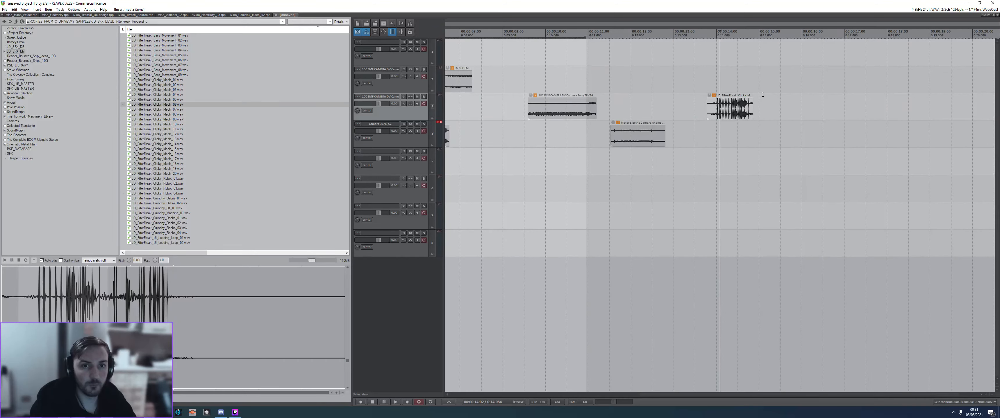
left_click_drag(746, 105, 731, 105)
left_click(718, 105)
scroll(718, 106, "down", 3)
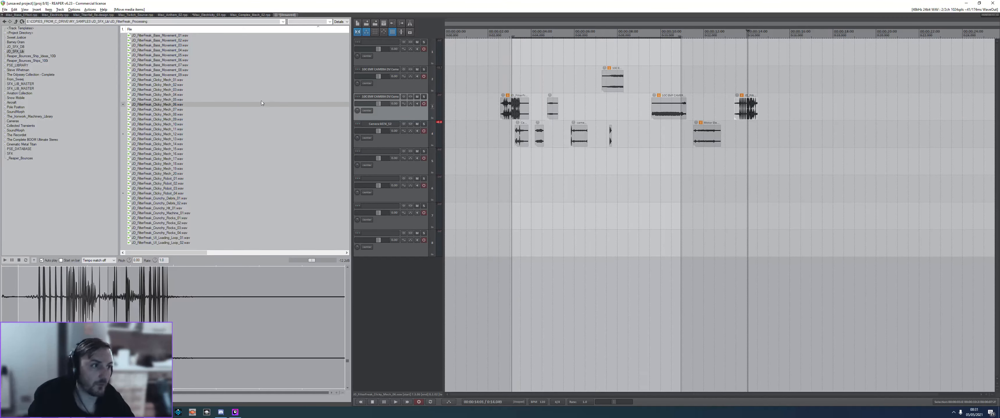
- Audition JD_Chernobyl_Electric_Explosion_01 from the JD_Chernobyl folder, replaying it from near its opening
key("BackSpace")
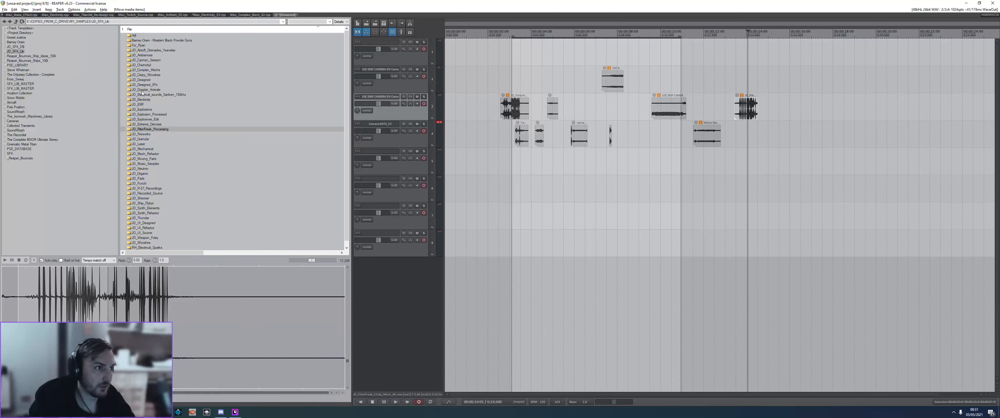
double_click(146, 66)
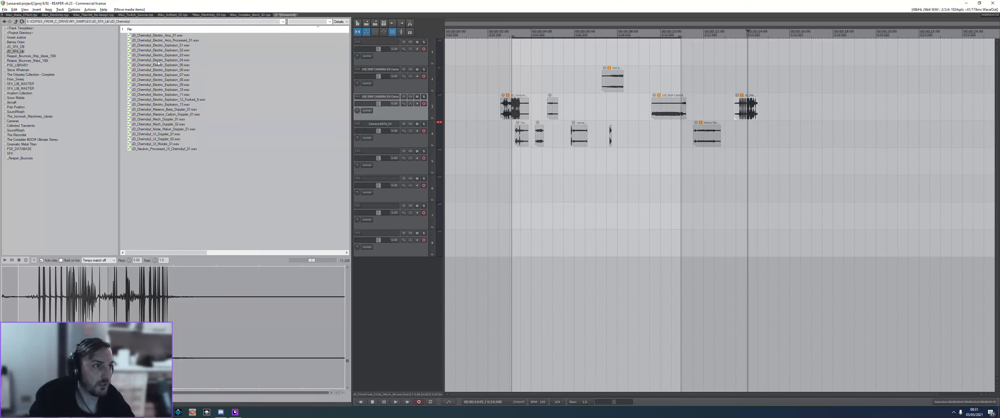
left_click(164, 45)
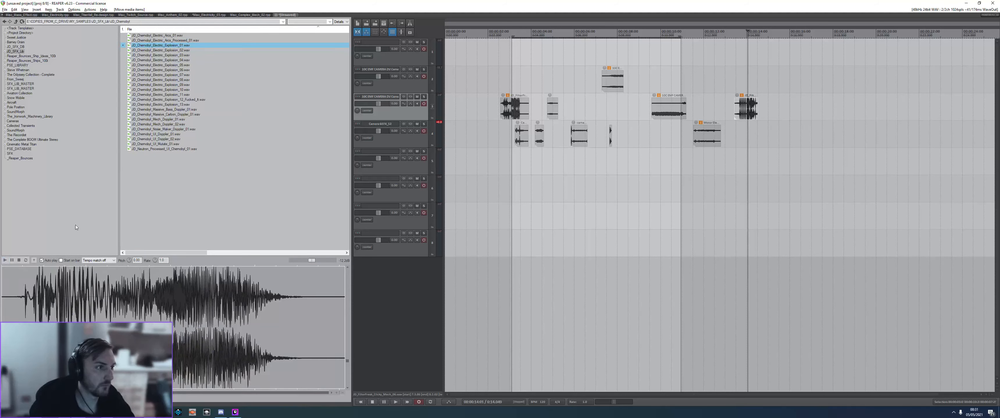
left_click(13, 312)
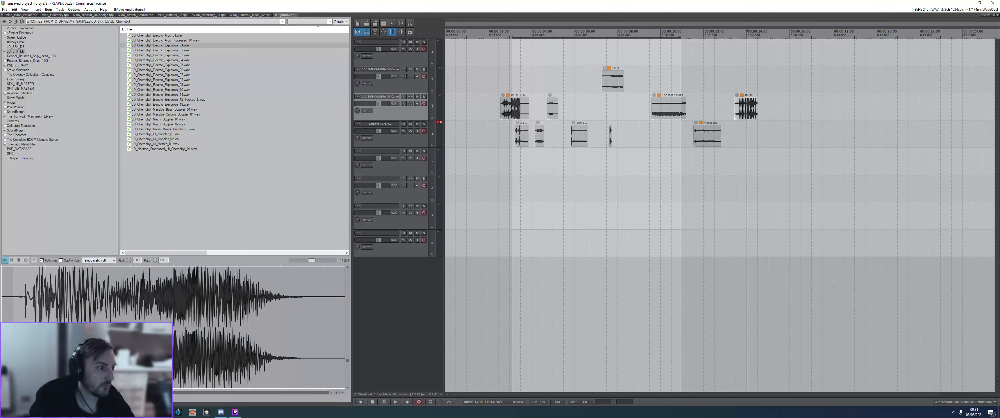
left_click(22, 297)
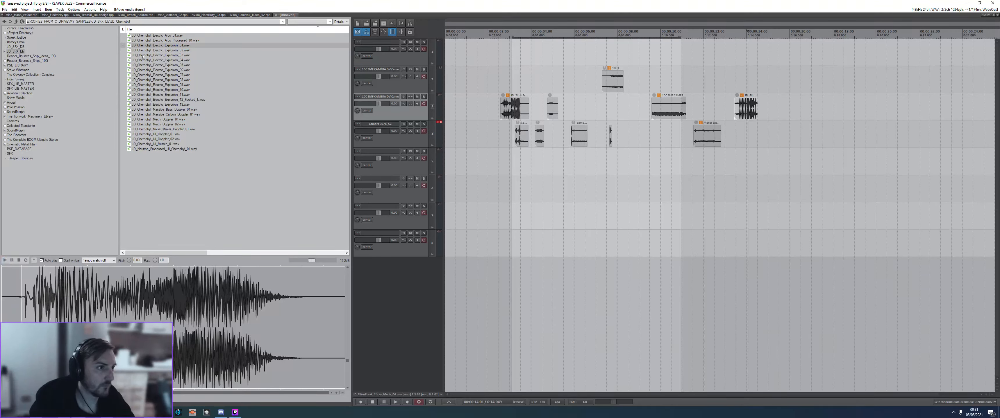
- Audition the cannon and Filtery_Thump clips in the JD_Punch folder
key("BackSpace")
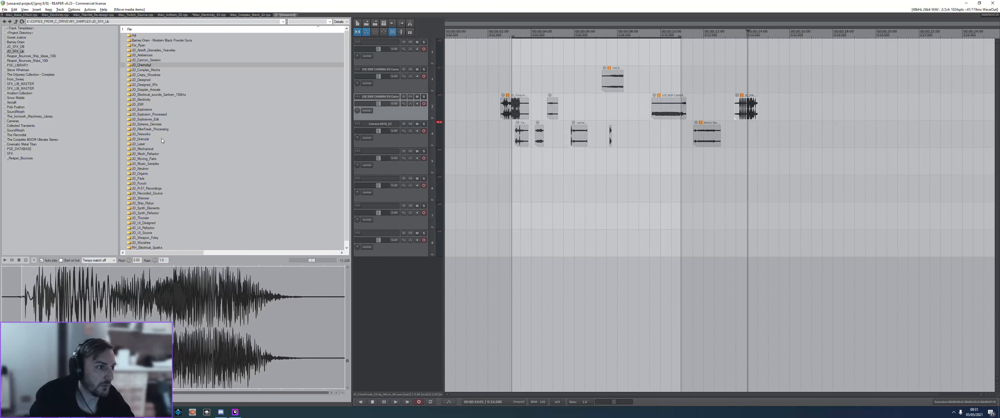
double_click(138, 184)
left_click(153, 40)
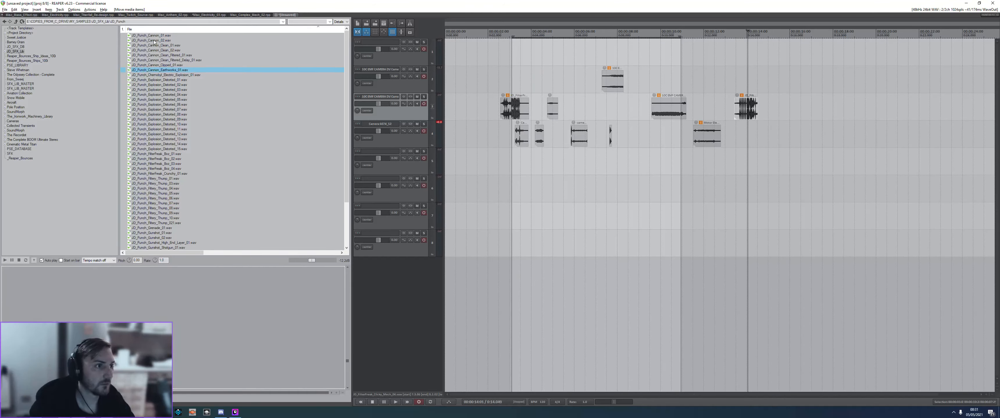
key("alt+Tab")
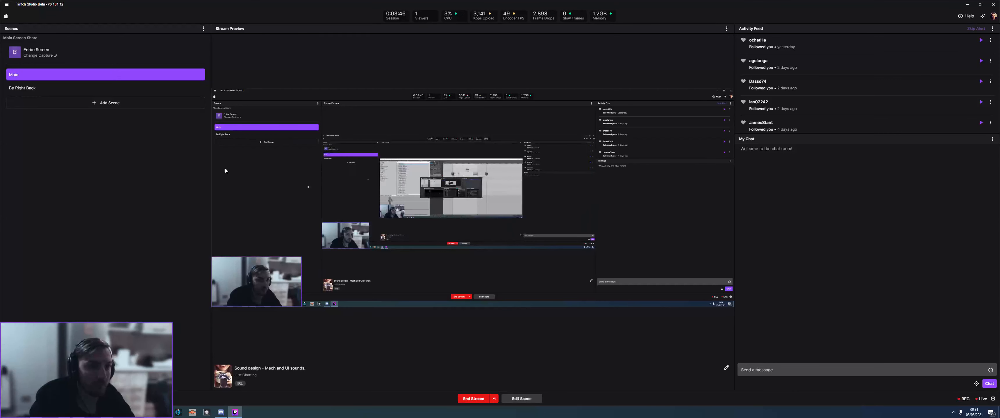
key("alt+Tab")
left_click(198, 100)
left_click(157, 71)
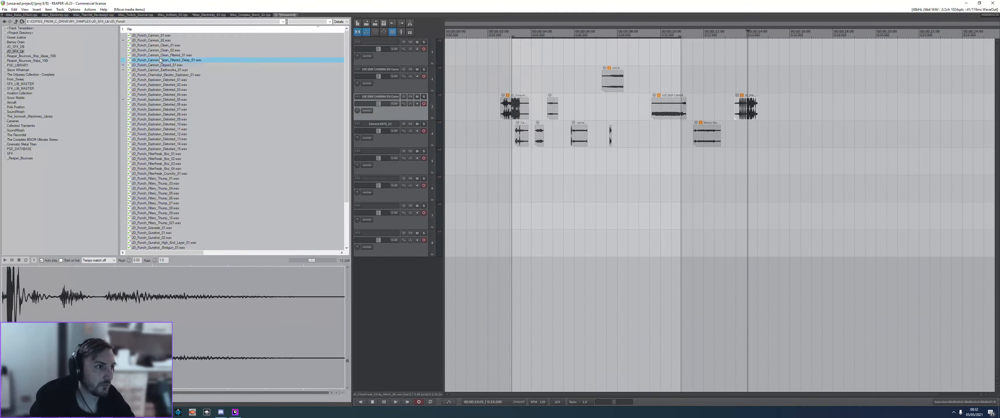
key("Up")
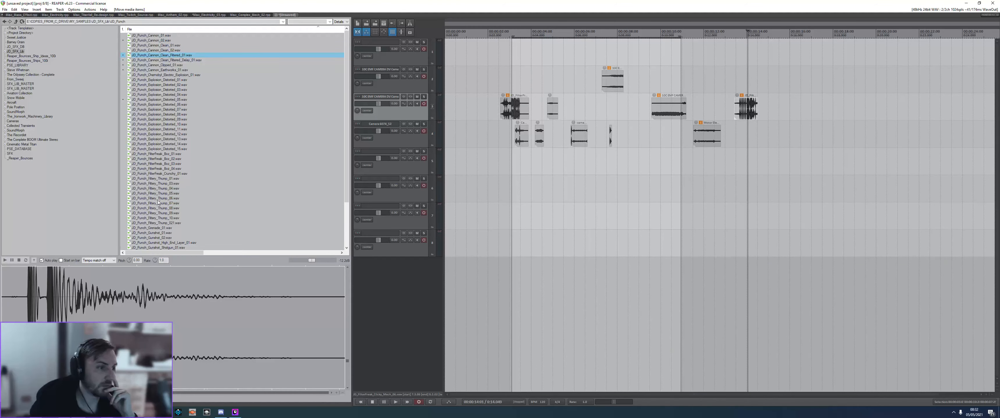
key("Up")
key("Up")
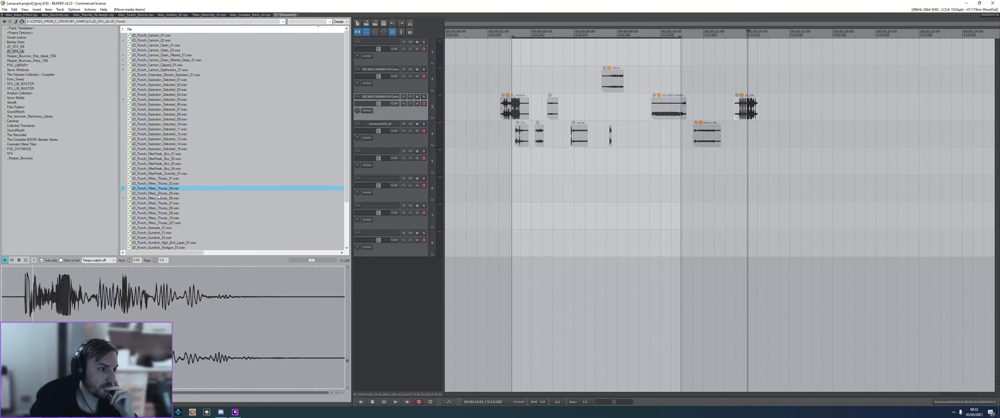
- Audition JD_Punch_Filtery_Thump_07 and place it on the fourth track at about 17.2 seconds
left_click(155, 205)
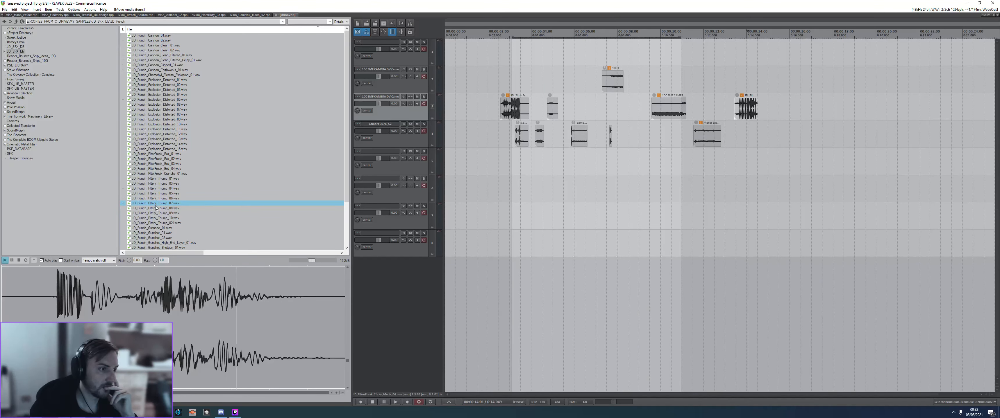
left_click_drag(156, 207, 815, 134)
left_click(756, 104)
left_click(756, 105)
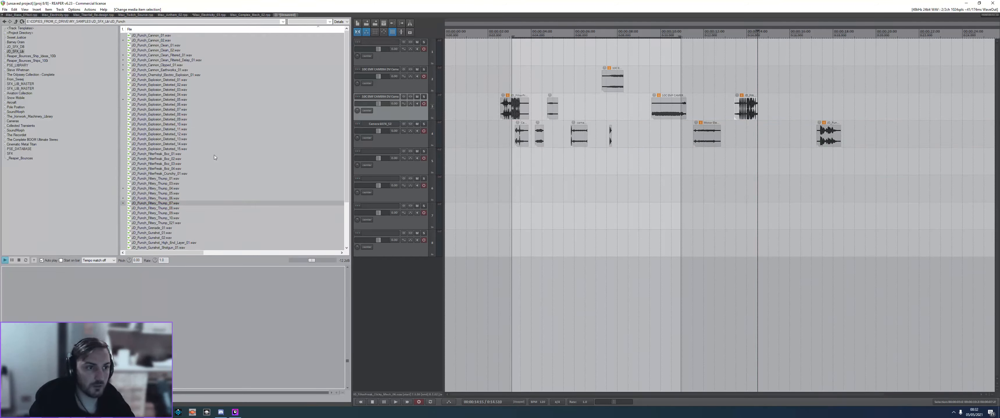
- Filter the JD_Synth_Elements folder by "comb" and audition JD_Serum_Comb_Filter_01 and 02 at a lower preview volume
key("BackSpace")
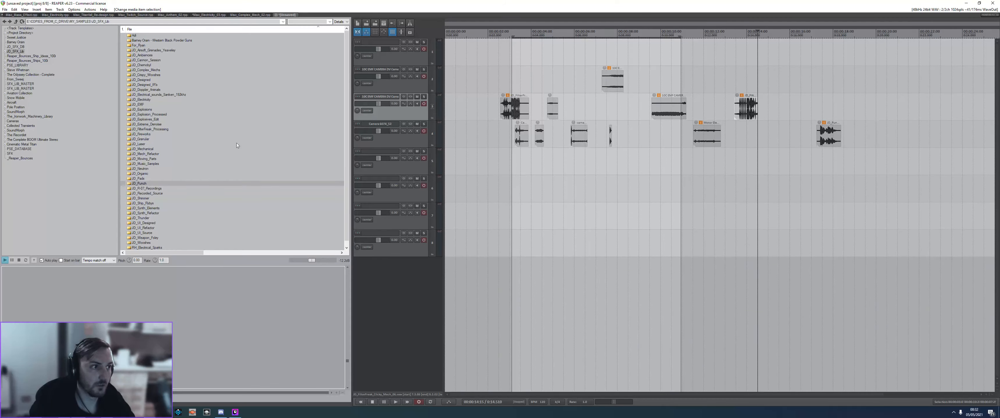
double_click(145, 203)
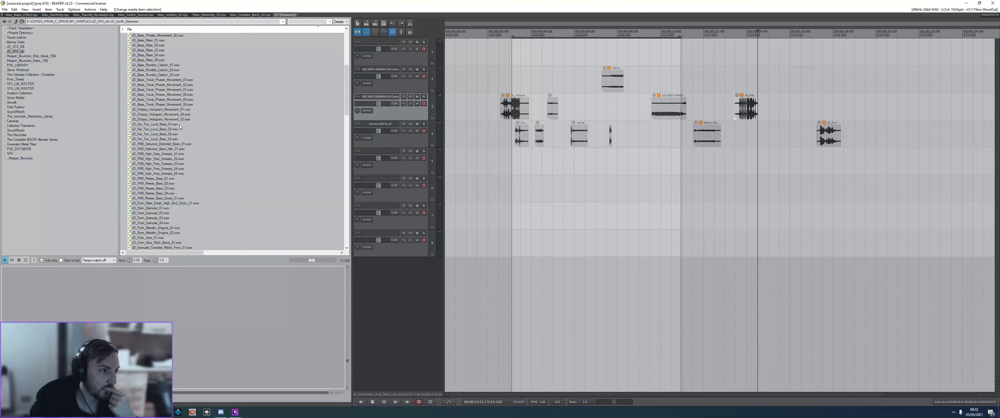
type("comb")
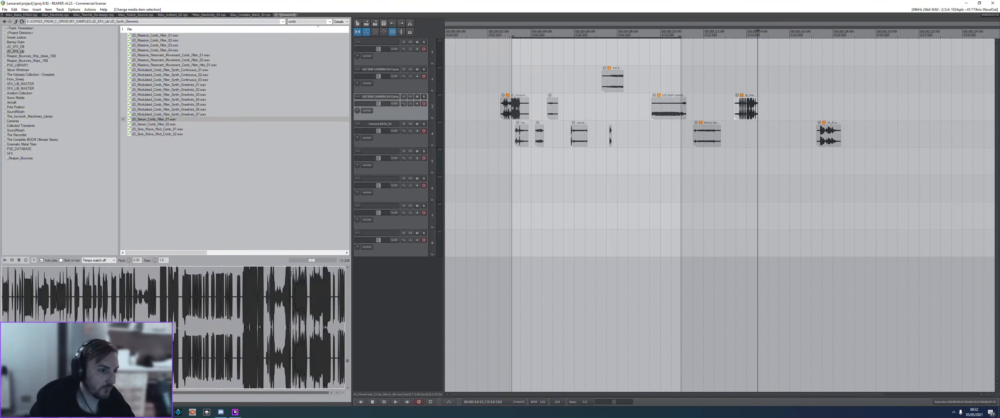
left_click_drag(311, 262, 308, 261)
left_click(218, 297)
left_click(162, 124)
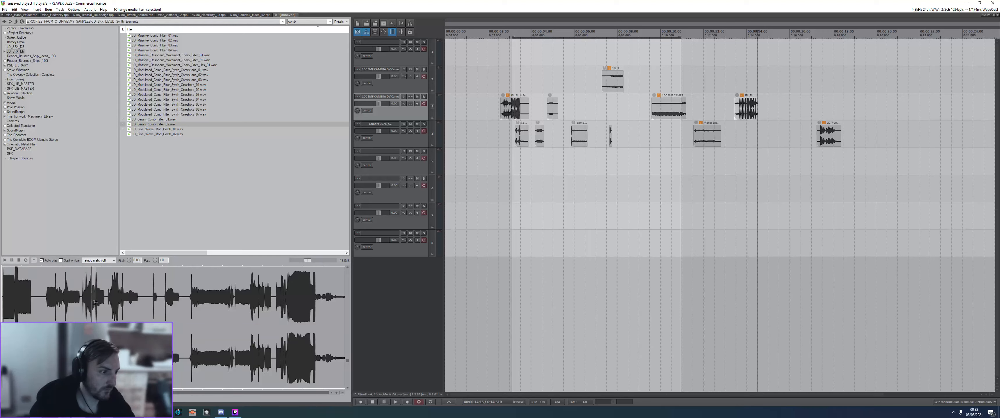
- Place a section of JD_Serum_Comb_Filter_02 near the start of the fifth track and move the Clicky_Mech_12 clip earlier to about 1.5 seconds
left_click_drag(94, 298, 469, 159)
left_click(512, 109)
mouse_move(520, 108)
left_mouse_down()
mouse_move(528, 155)
mouse_move(594, 154)
mouse_move(530, 120)
left_mouse_up()
left_click(573, 136)
scroll(574, 142, "up", 2)
left_click_drag(612, 164, 514, 109)
- Move the camera_point_shoot_04 clip on the fourth track earlier to about 5.5 seconds
left_click(636, 137)
scroll(552, 117, "up", 2)
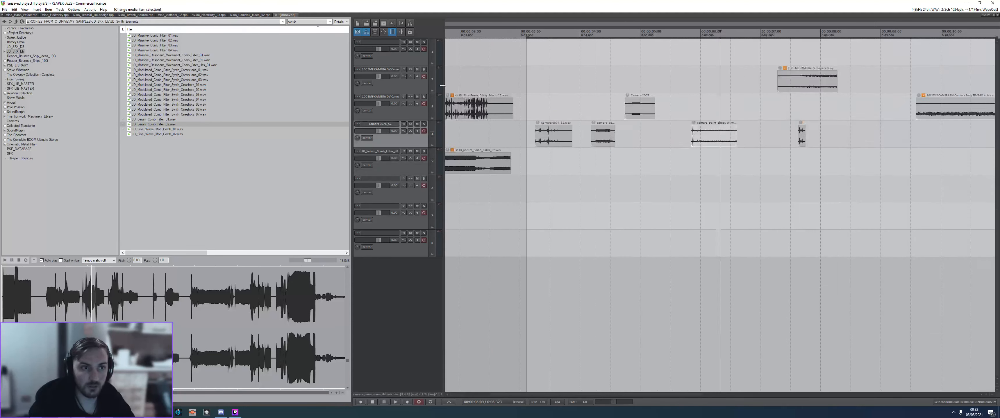
left_click_drag(725, 142, 708, 142)
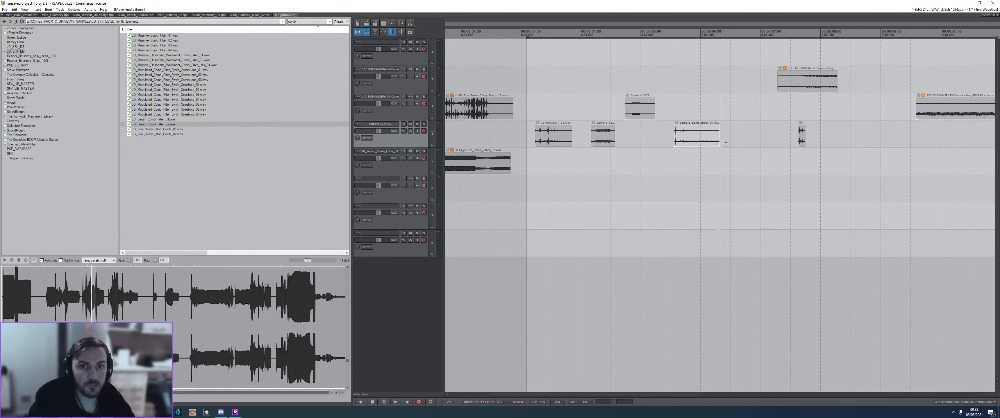
- Move two short camera clips onto the fifth track beneath camera_point_shoot_04, one beside its start and the other right after it, checking playback
left_click(725, 143)
scroll(724, 143, "up", 2)
left_click_drag(467, 139, 654, 164)
key("space")
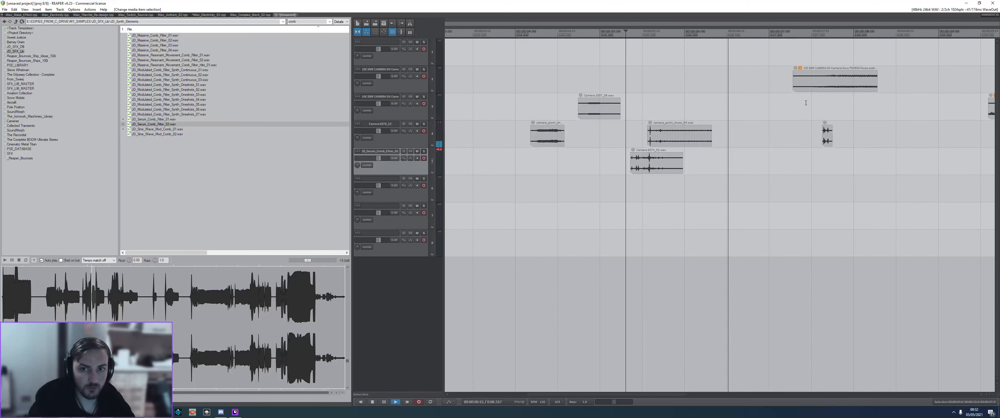
key("space")
left_click_drag(827, 137, 708, 164)
- Move the DSLR camera clip to the third track at about 5.4 seconds and shift the two preceding camera clips earlier to about 3.4 seconds
left_click(829, 83)
key("space")
key("space")
left_click_drag(856, 82, 698, 108)
left_click_drag(594, 108, 479, 108)
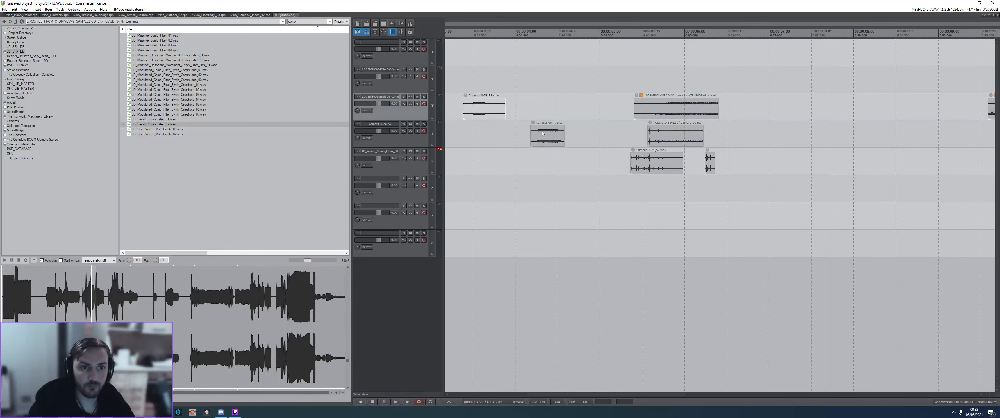
left_click_drag(546, 136, 488, 161)
- Split the DSLR camera clip on the third track, delete its opening part and reshape its fade-in curve
left_click_drag(678, 115, 652, 104)
left_click(621, 112)
key("s")
left_click(614, 110)
key("Delete")
right_click(638, 109)
left_click(651, 142)
- Shorten the DSLR camera clip on the third track to about 0.3 seconds and play the layered sounds
key("space")
key("space")
left_click(663, 112)
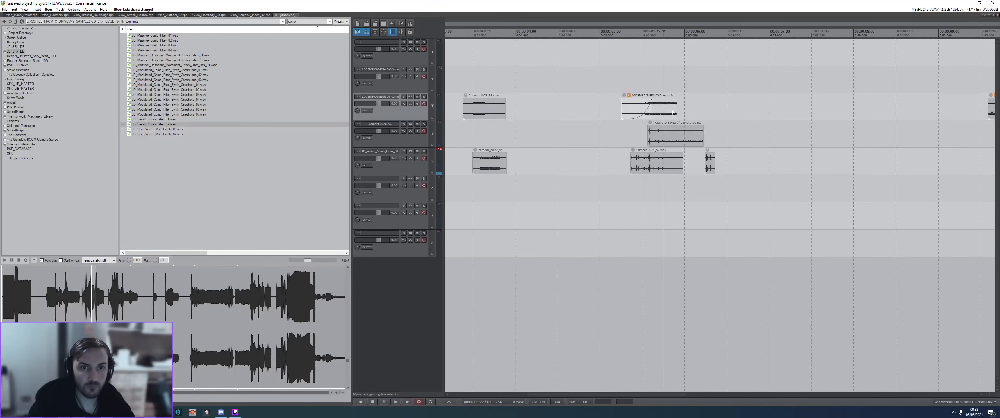
left_click_drag(677, 112, 626, 114)
left_click(617, 118)
key("space")
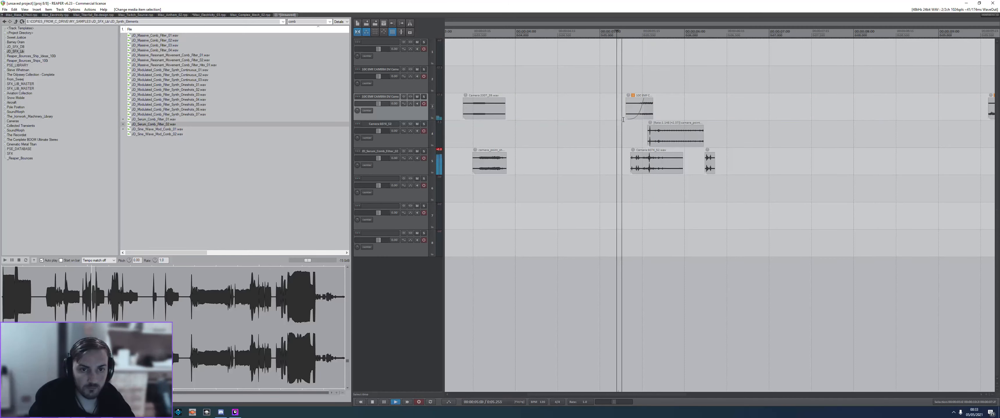
key("space")
- Move JD_FilterFreak_Clicky_Mech_08 to the second track above the layered clips and split it at about 5.5 seconds
scroll(842, 120, "down", 3)
left_click_drag(861, 113, 619, 90)
left_click(615, 89)
scroll(617, 89, "up", 3)
left_click(697, 88)
left_click(716, 86)
key("s")
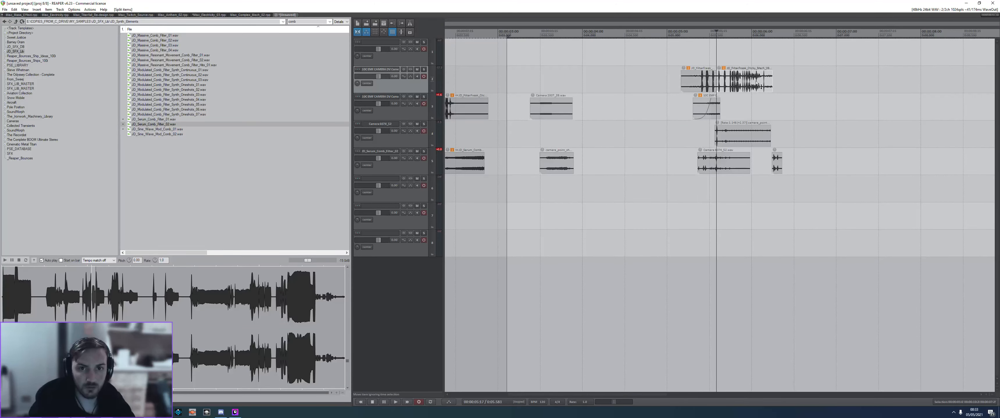
- Move the second part of Clicky_Mech_08 later on its track, lower the first part's volume and play the layers
left_click_drag(761, 85, 798, 85)
left_click(695, 77)
left_click(670, 93)
key("space")
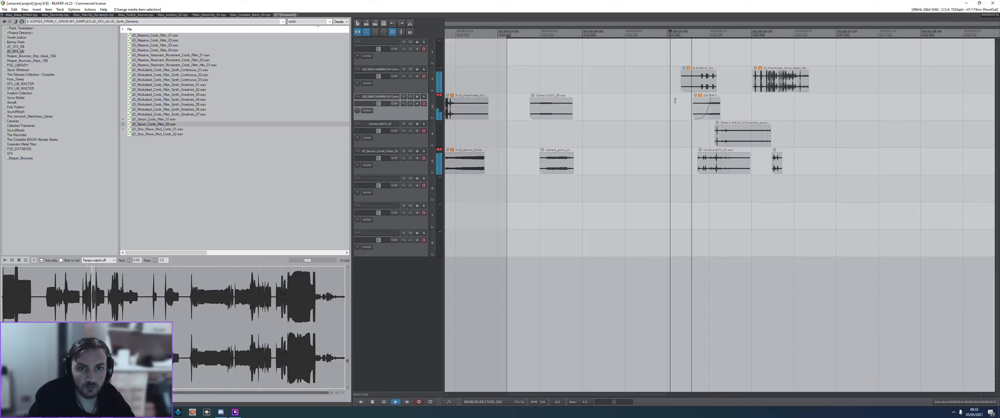
key("space")
left_click_drag(776, 86, 792, 88)
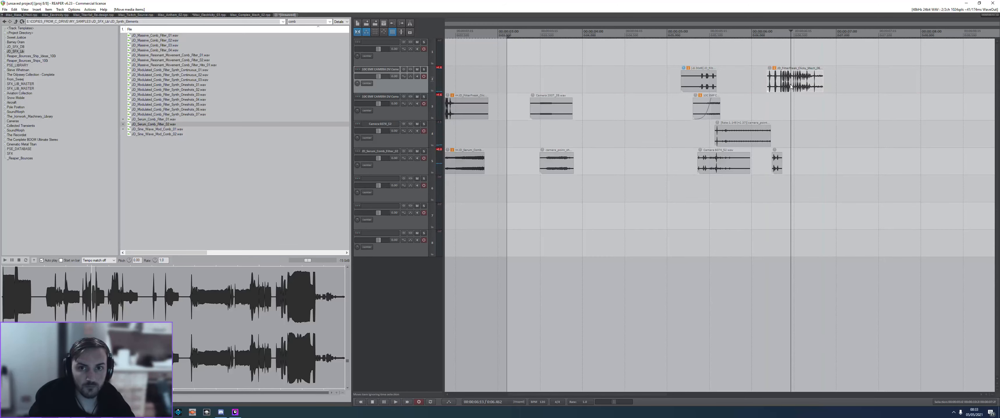
double_click(791, 86)
left_click(512, 127)
- Cut a section from JD_Serum_Comb_Filter_02, place it on the sixth track at about 5.6 seconds and fade out its end
scroll(512, 127, "down", 2)
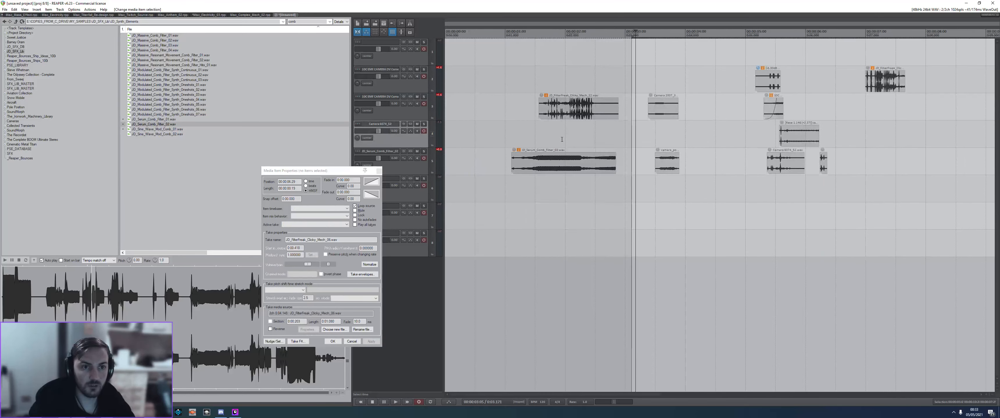
left_click(554, 182)
left_click(530, 164)
left_click_drag(529, 166, 821, 193)
key("s")
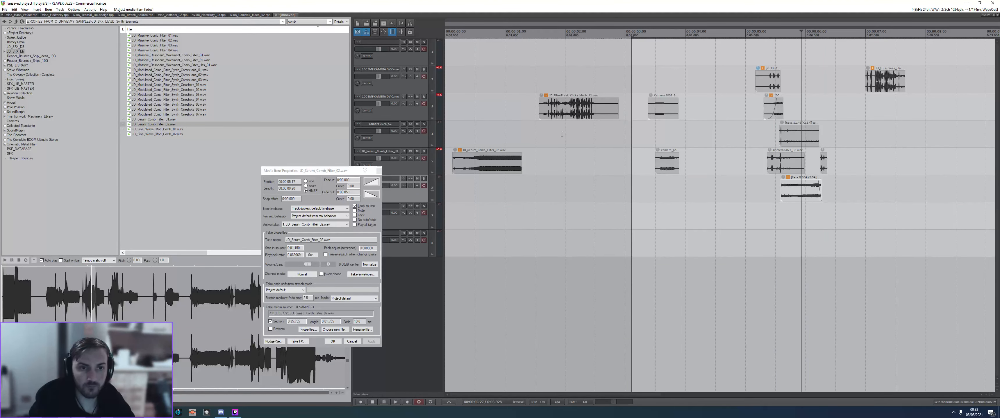
- Listen to several parts of the JD_FilterFreak_Clicky_Mech_12 clip on the third track and close the item properties
left_click(545, 111)
key("space")
key("space")
left_click(566, 111)
key("space")
key("space")
left_click(555, 112)
left_click(580, 115)
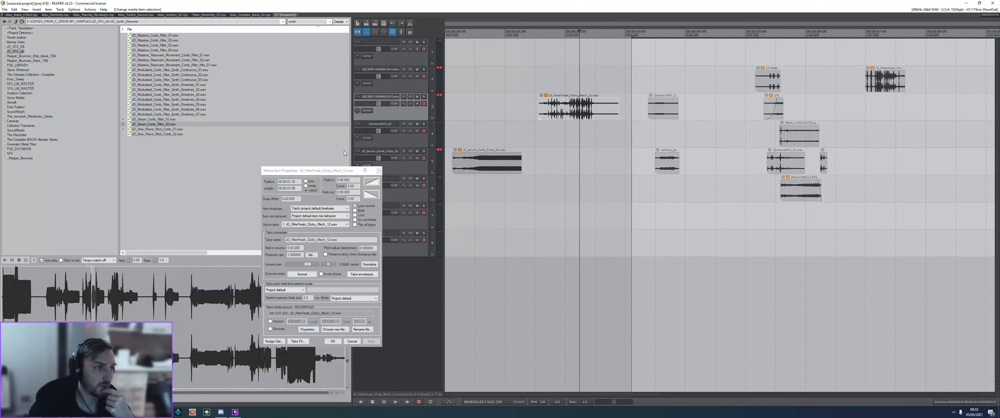
left_click(379, 172)
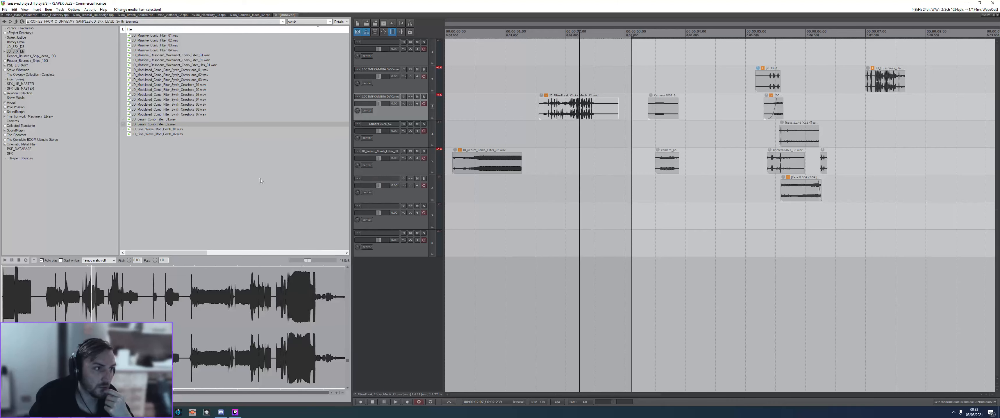
- Open the JD_Electricity folder and audition its sweetener base, distorted hit and clicky zap sounds
key("BackSpace")
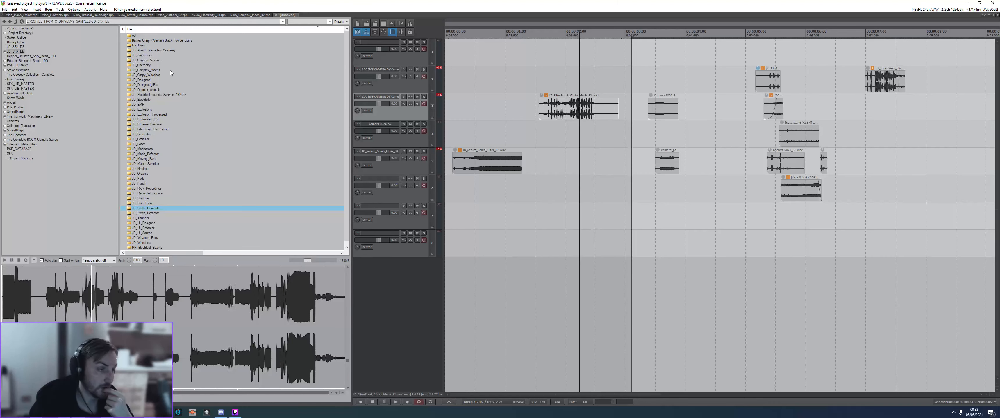
double_click(144, 100)
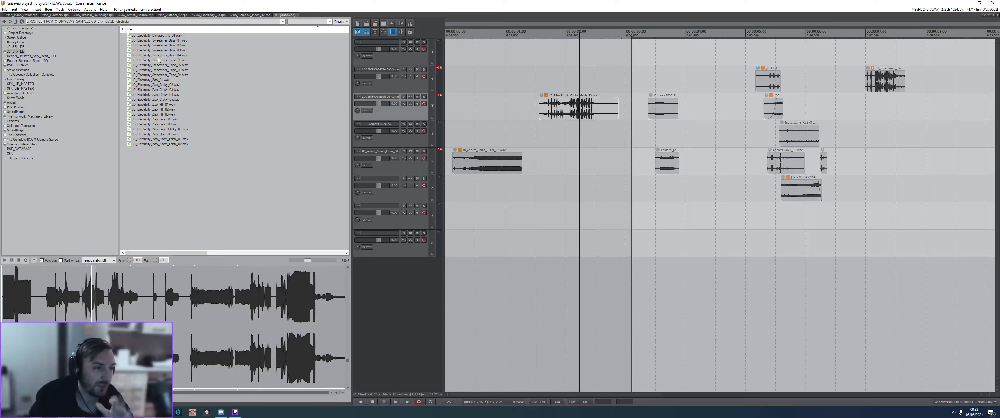
left_click(157, 46)
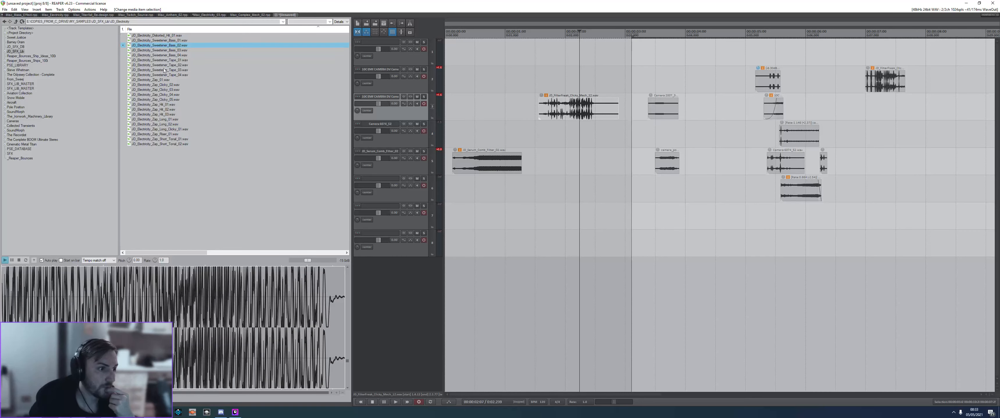
left_click(160, 55)
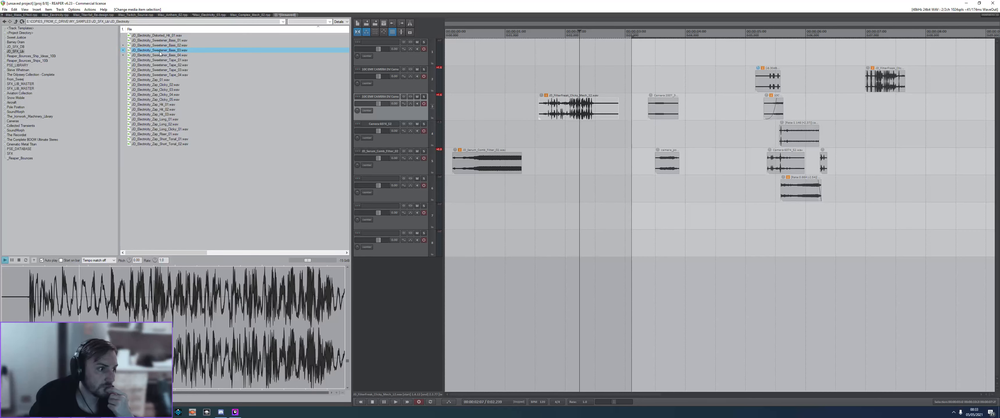
left_click(160, 37)
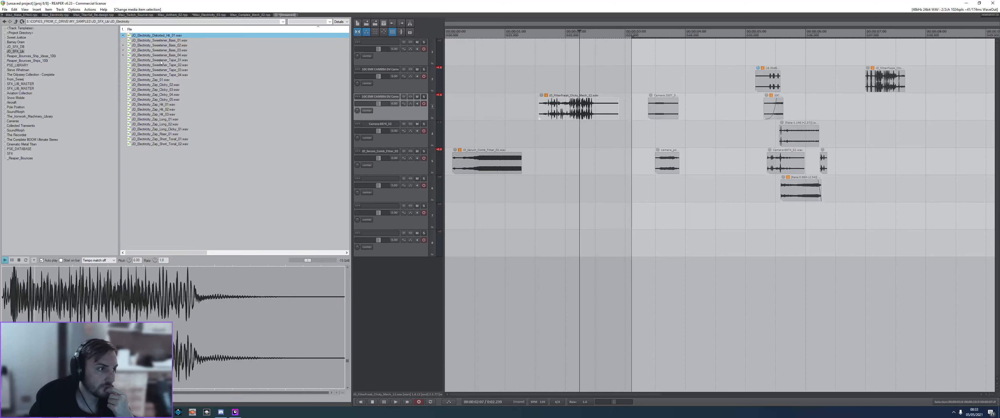
left_click(158, 90)
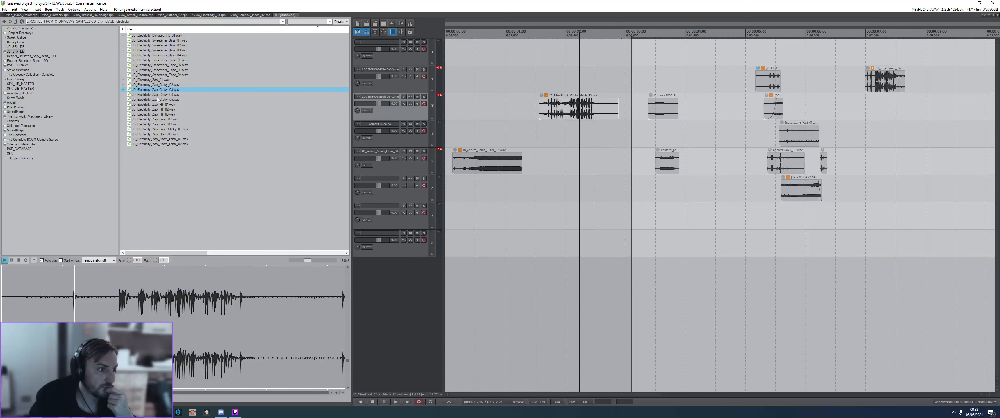
left_click(157, 101)
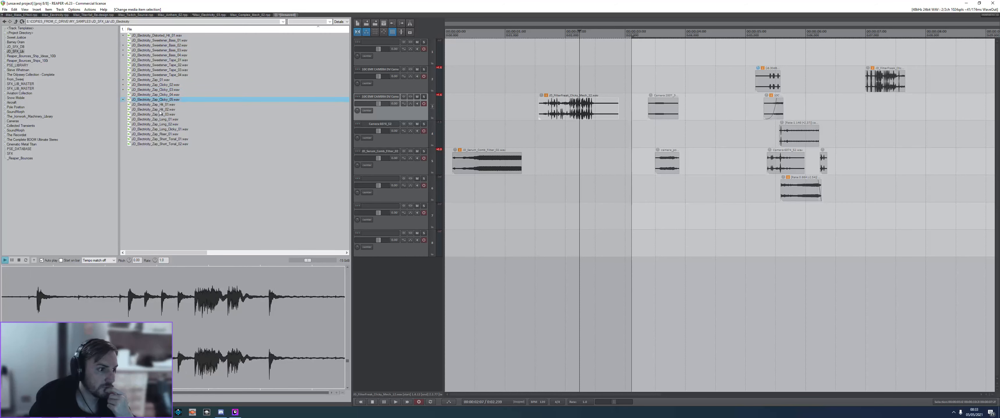
- Place a section of JD_Electricity_Zap_Clicky_05 on the seventh track at about 5.6 seconds and play it with the other layers
left_click_drag(110, 306, 822, 220)
left_click(756, 191)
key("space")
key("space")
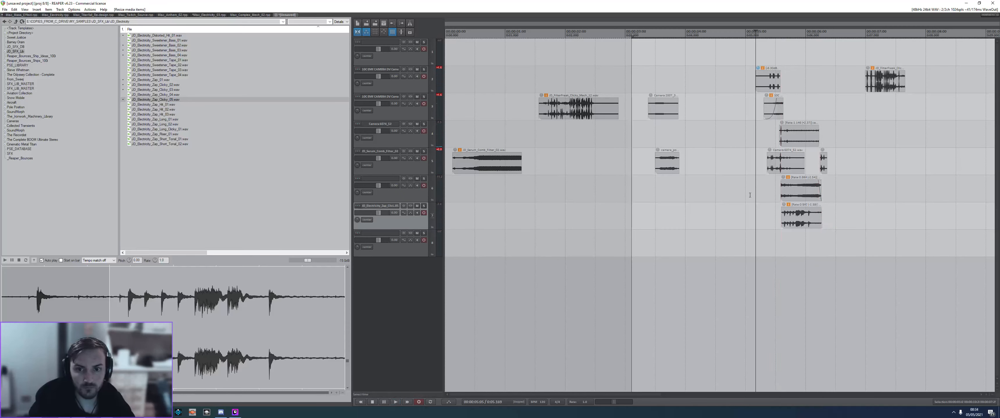
- Add a fade-out to the Zap_Clicky_05 clip, change its curve shape and play the layers
left_click(749, 195)
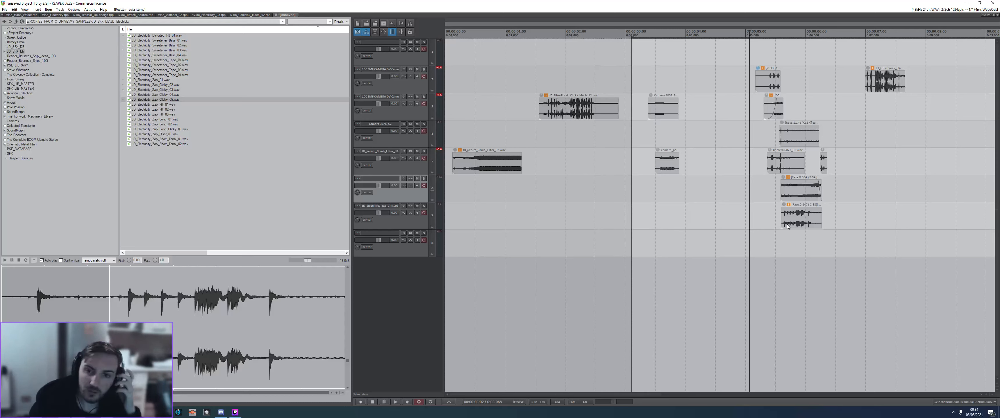
left_click(820, 210)
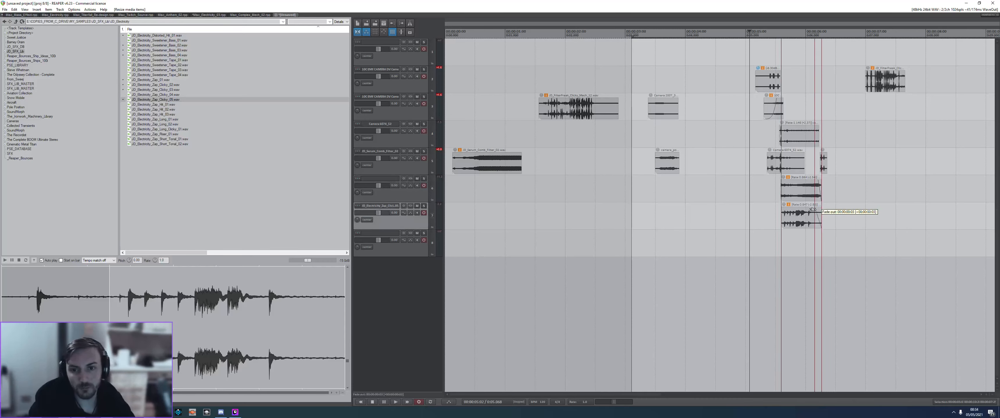
right_click(815, 220)
left_click(827, 238)
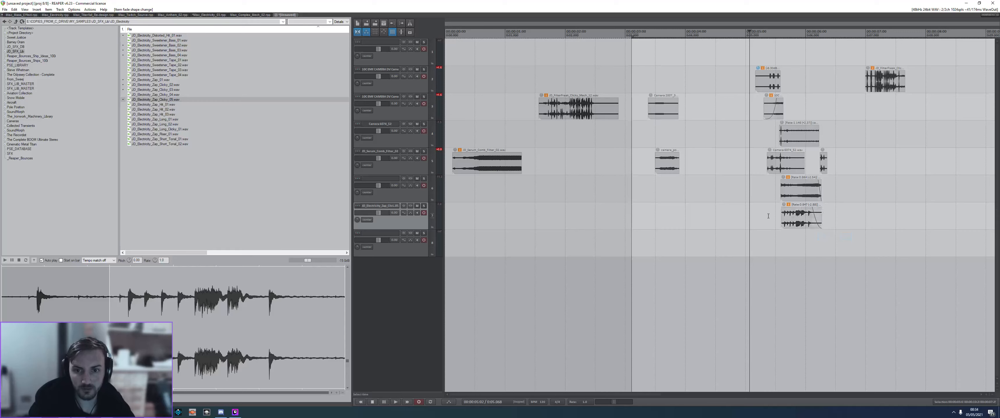
key("space")
key("space")
- Audition the Zap_Hit sounds, place JD_Electricity_Zap_Hit_01 on the eighth track and cut off its tail
left_click(156, 115)
left_click(159, 114)
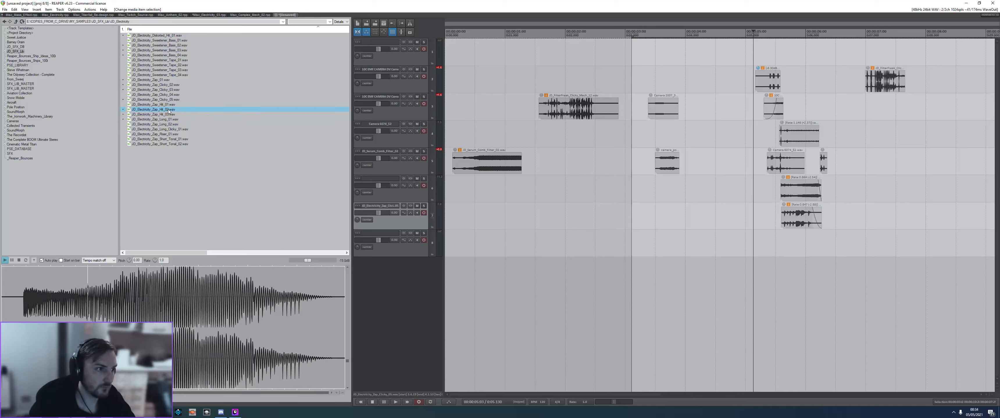
key("Up")
left_click_drag(168, 105, 814, 244)
left_click(809, 249)
left_click(829, 247)
key("s")
key("Delete")
- Fade out the Zap_Hit_01 clip with a different curve, align it with the layers above and play the result
left_click(824, 240)
right_click(817, 244)
left_click(821, 282)
right_click(818, 242)
left_click(830, 276)
mouse_move(803, 248)
left_mouse_down()
mouse_move(780, 250)
mouse_move(800, 248)
left_mouse_up()
left_click(787, 243)
left_click(760, 245)
key("space")
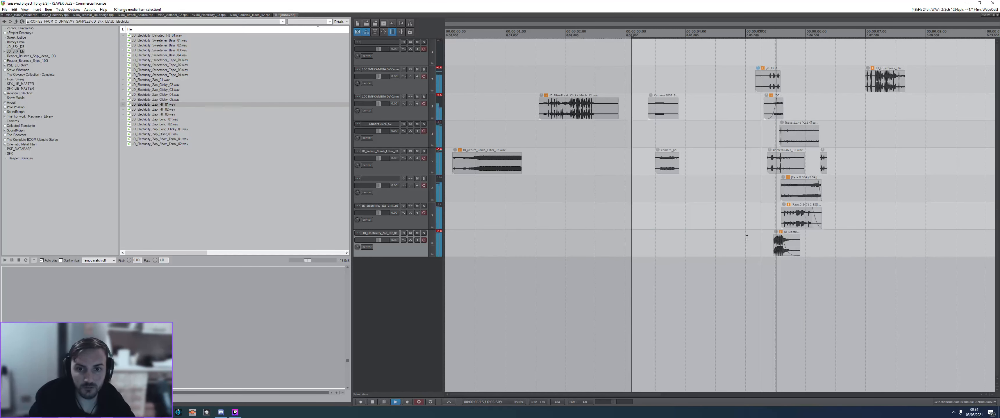
- Lower the Zap_Hit_01 clip's volume, extend its end slightly and play the layers
left_click(778, 246)
key("space")
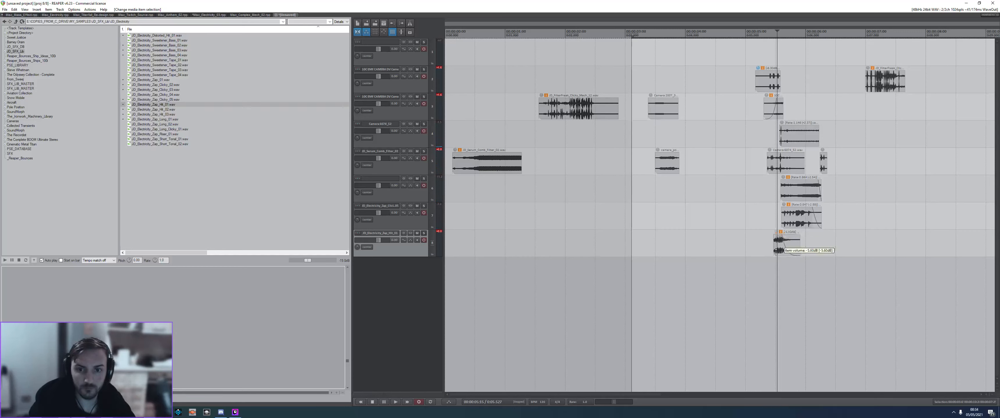
left_click_drag(799, 244, 805, 245)
left_click(750, 240)
key("space")
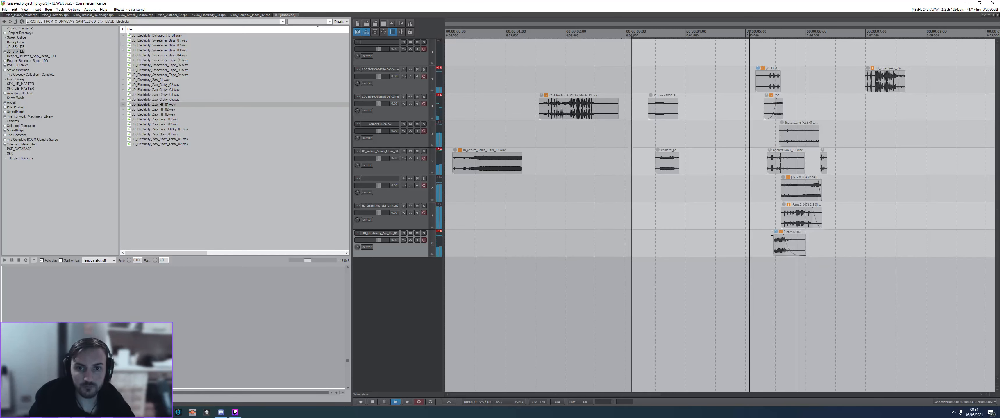
left_click(792, 242)
key("space")
- Add a fade-in to the Zap_Hit_01 clip, bring its end earlier and play the layers
left_click_drag(772, 236, 779, 236)
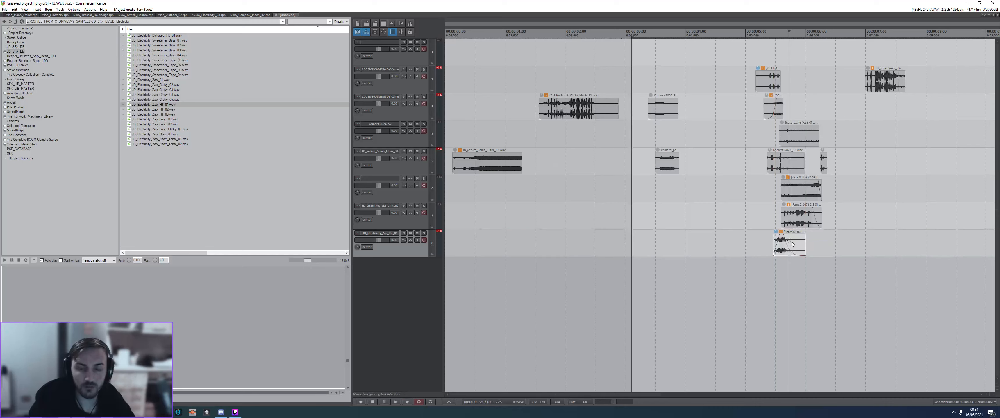
scroll(799, 241, "up", 6)
left_click(733, 241)
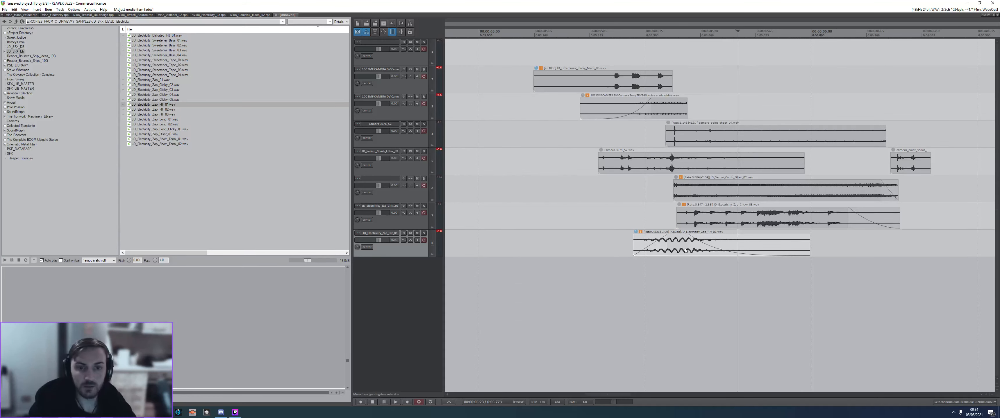
left_click_drag(810, 245, 733, 245)
left_click(598, 237)
key("space")
left_click(584, 229)
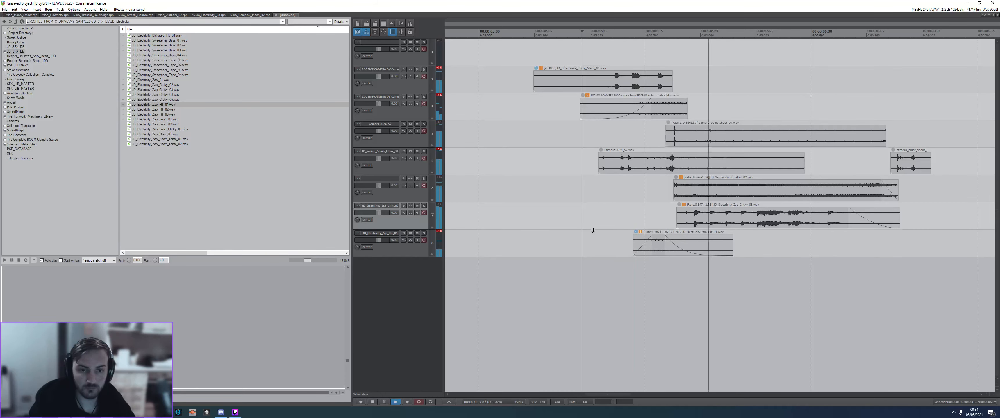
- Delete the Zap_Hit_01 clip from the eighth track and stop playback
left_click(682, 244)
key("Delete")
key("space")
- Audition Zap_Long_Clicky_01 and JD_Electricity_Zap_Riser_01, and place the riser on the eighth track
left_click(180, 130)
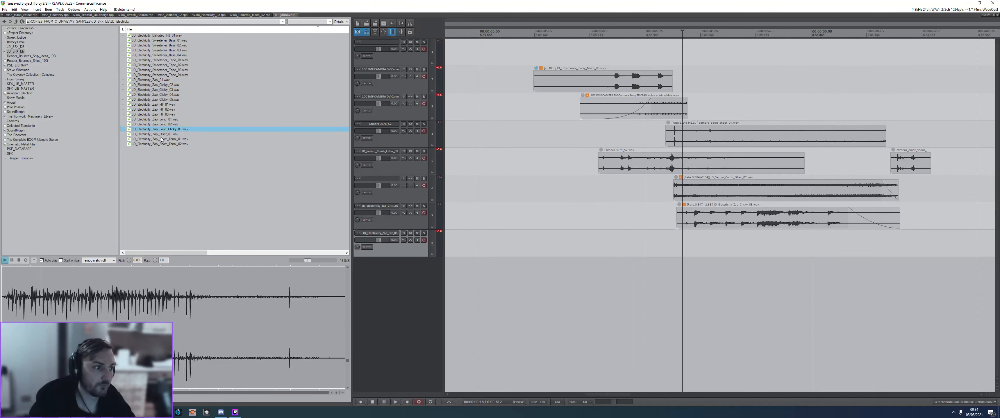
left_click(163, 135)
left_click_drag(163, 139, 740, 243)
- Time-compress the Zap_Riser_01 clip, move it so its peak meets the end of camera_point_shoot_04 and play the layers
scroll(741, 243, "down", 5)
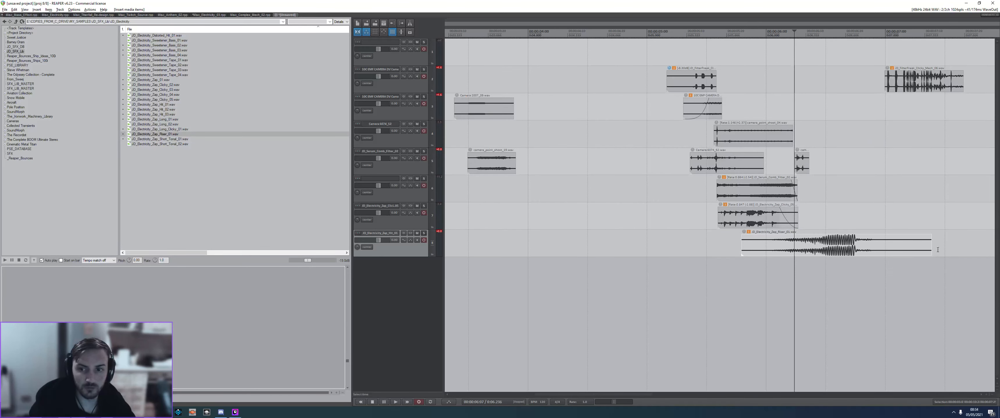
left_click_drag(931, 249, 803, 238)
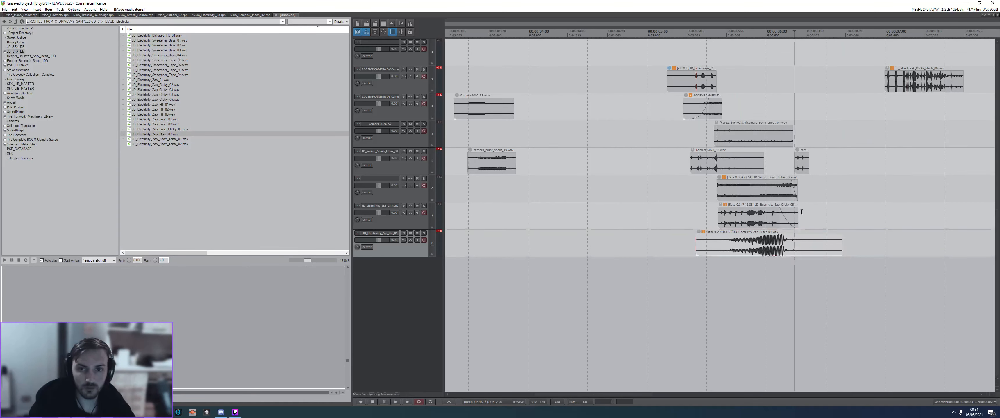
left_click(795, 132)
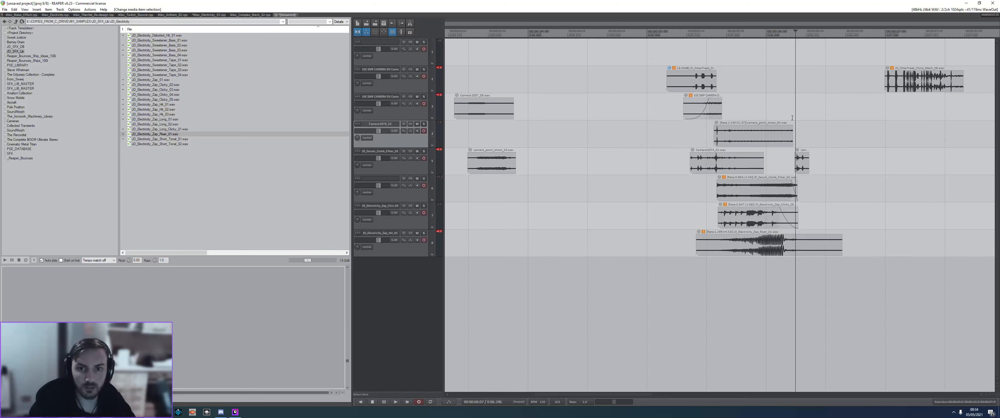
left_click_drag(792, 244, 802, 244)
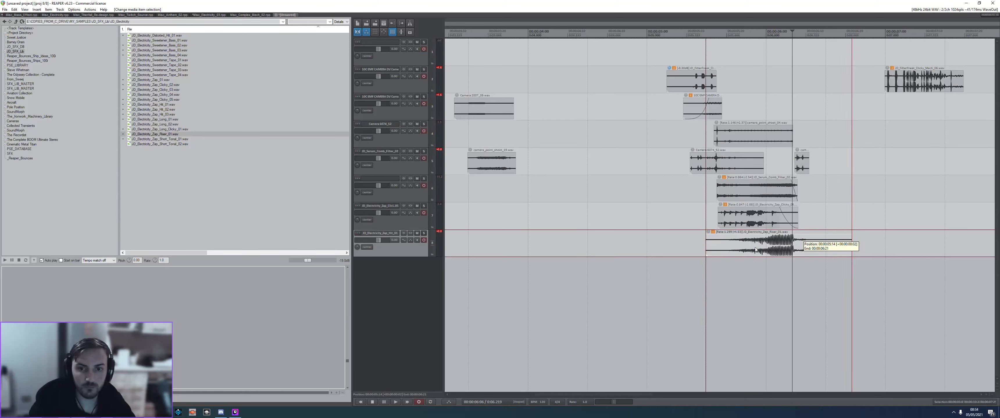
left_click(695, 246)
key("space")
key("space")
- Lower the volume of the Zap_Riser_01 clip on the eighth track
left_click(731, 253)
left_click(743, 246)
left_click_drag(705, 238, 713, 280)
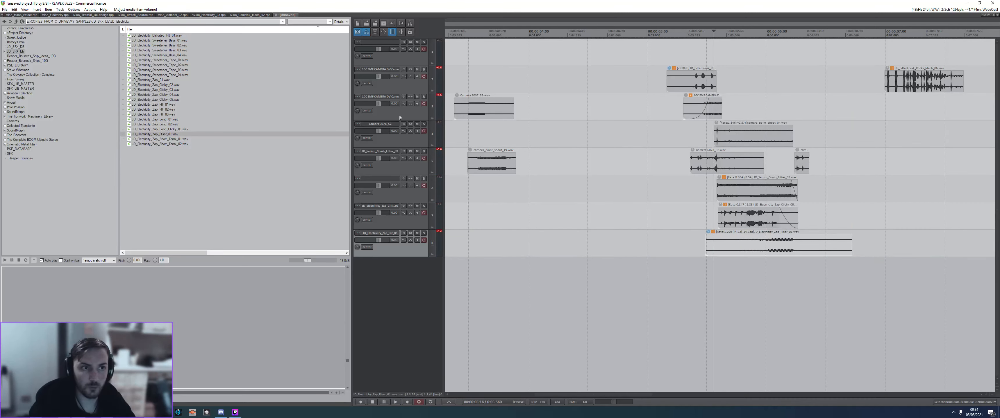
- Move the last clip on the fourth track to a new ninth track, position it beneath the layers and play them
scroll(814, 165, "down", 10)
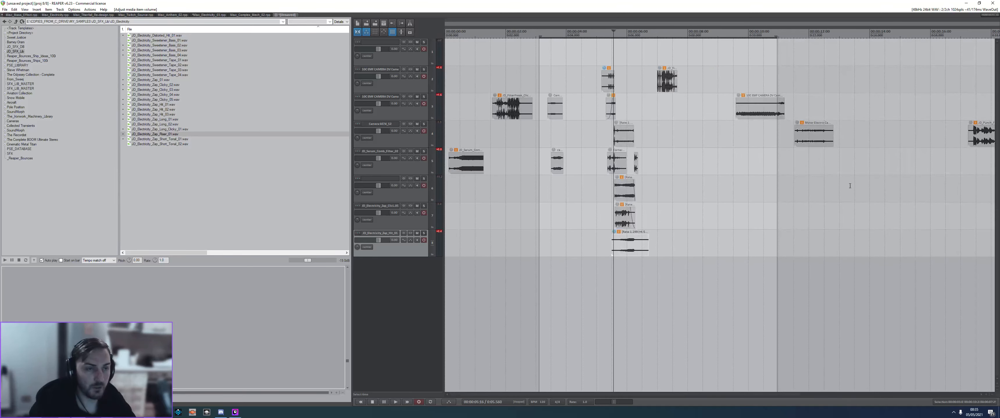
left_click(715, 136)
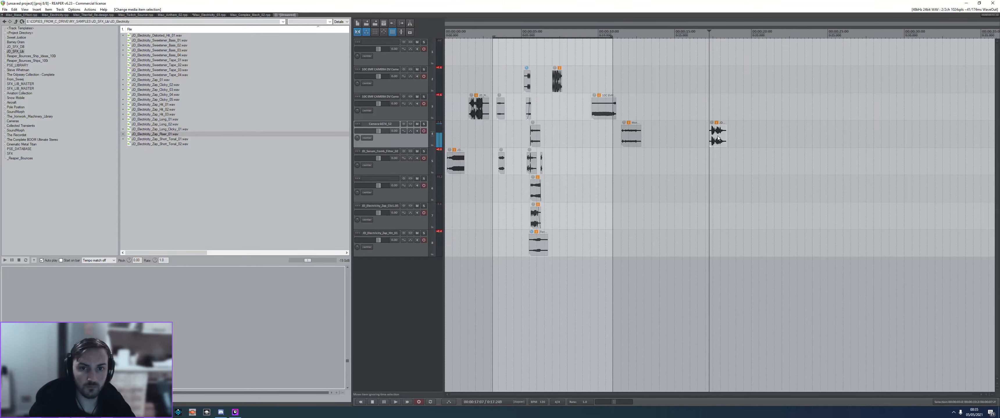
left_click_drag(715, 136, 543, 277)
scroll(544, 278, "up", 5)
left_click_drag(747, 284, 716, 264)
left_click(679, 267)
key("space")
key("space")
- Stretch the Zap_Riser_01 clip on the eighth track slightly longer and play the layers
left_click(717, 248)
left_click_drag(764, 246, 774, 247)
left_click(758, 245)
scroll(560, 171, "down", 2)
left_click(542, 136)
key("space")
key("space")
- Audition the FilterFreak clip on the third track and split off its end part
left_click(472, 114)
left_click(453, 107)
key("space")
key("space")
key("s")
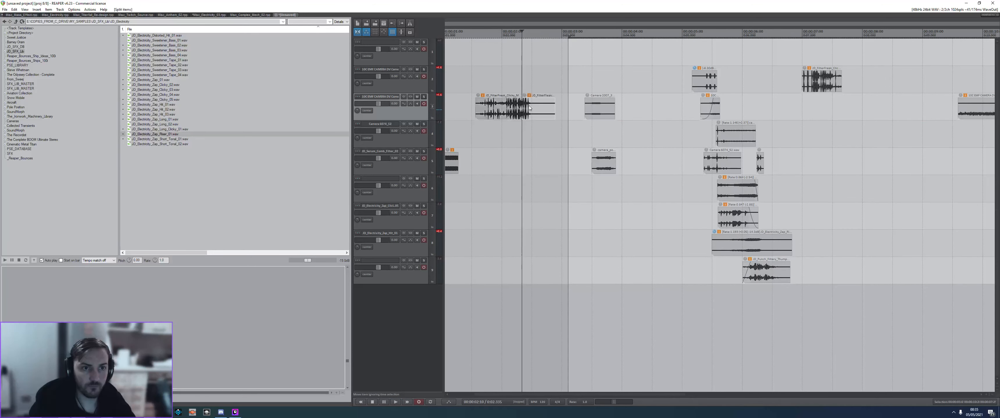
- Move the split-off FilterFreak part along the third track to the end of camera_point_shoot_04 and play the layers
left_click_drag(505, 102, 762, 108)
left_click(769, 105)
left_click(679, 144)
key("space")
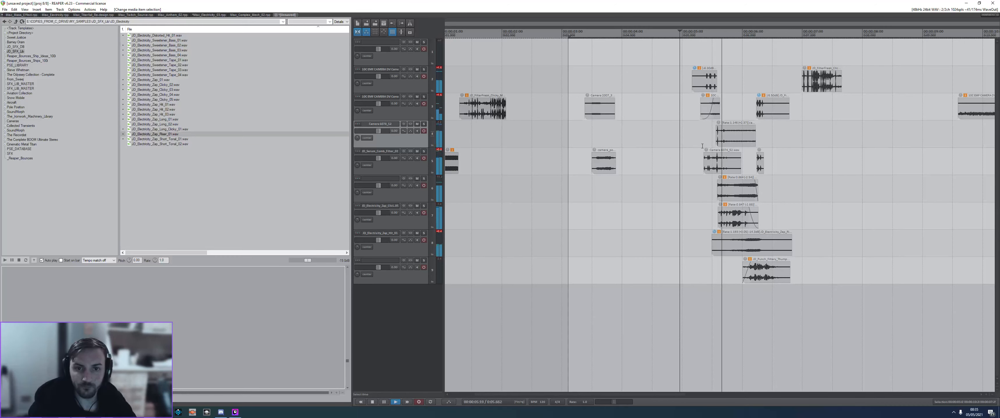
key("space")
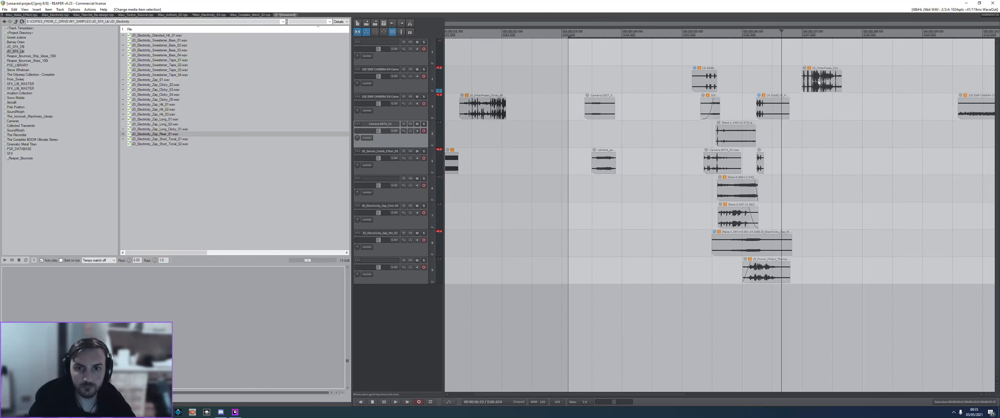
- Move the second track's FilterFreak clip later and the fifth track's separate camera_point_shoot clip earlier, away from the layers
left_click_drag(817, 80, 869, 80)
key("alt+Tab")
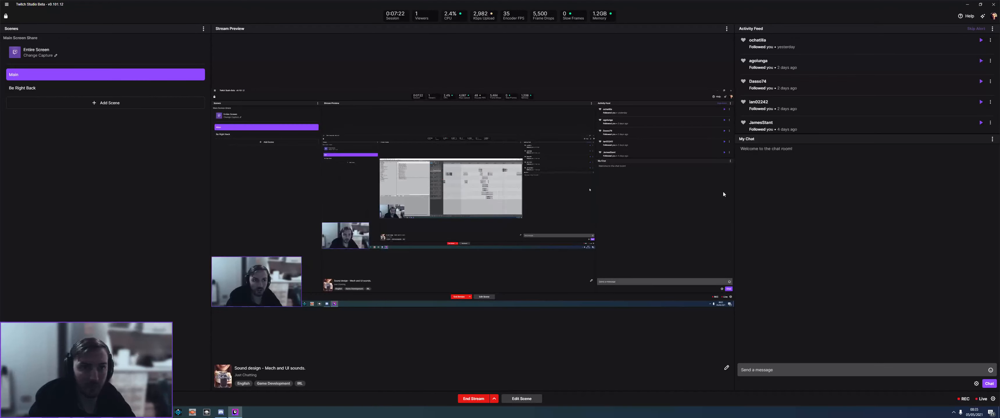
key("alt+Tab")
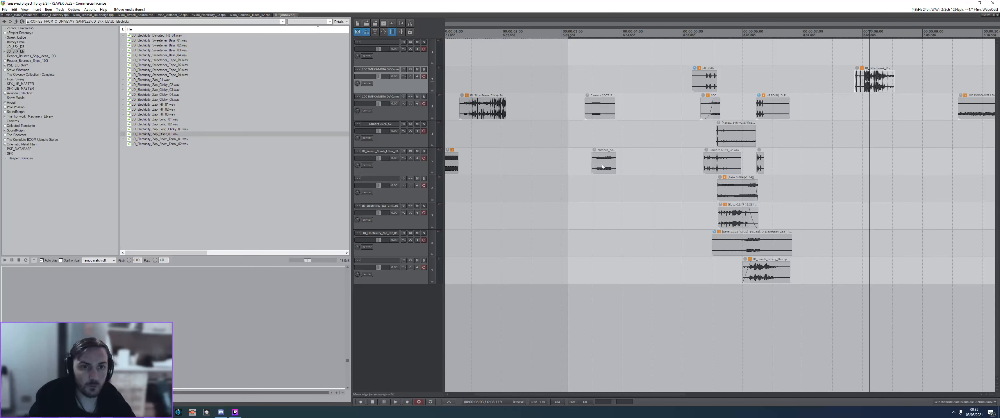
left_click_drag(602, 166, 527, 167)
left_click(515, 134)
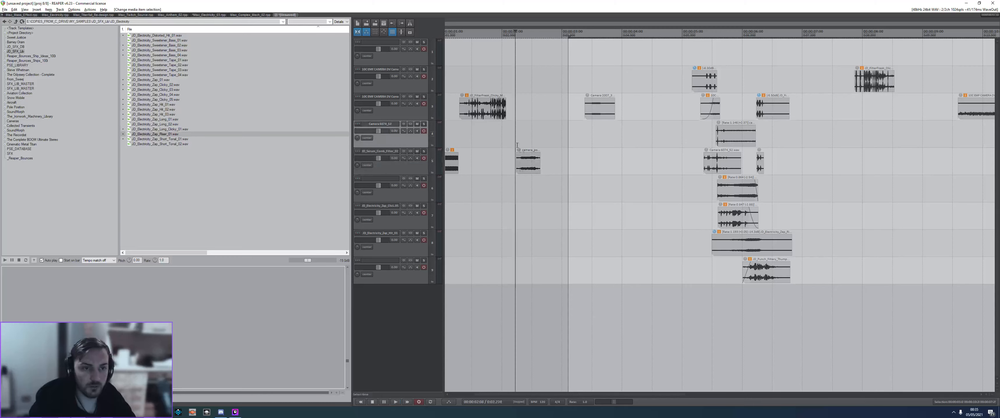
- Audition the Camera-0007 clip, move it to the second track over the end of the layers and play them
left_click(583, 102)
key("space")
key("space")
left_click(599, 101)
left_click_drag(613, 102, 774, 79)
left_click(686, 128)
key("space")
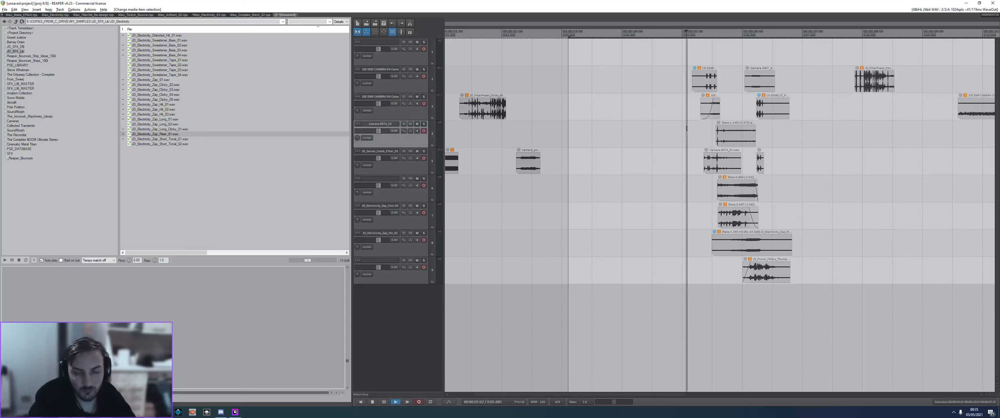
key("space")
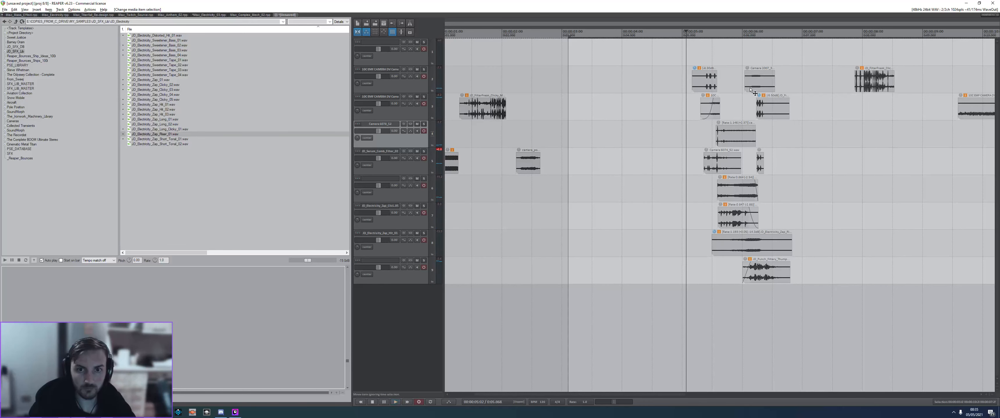
- Stretch the clip on the ninth track longer and fade out its end
left_click(750, 88)
left_click(768, 110)
left_click(780, 274)
left_click_drag(790, 273, 773, 273)
right_click(782, 273)
left_click(776, 273)
- Nest the second to ninth tracks in a folder under the first track and make a time selection across the layers
left_click(418, 88)
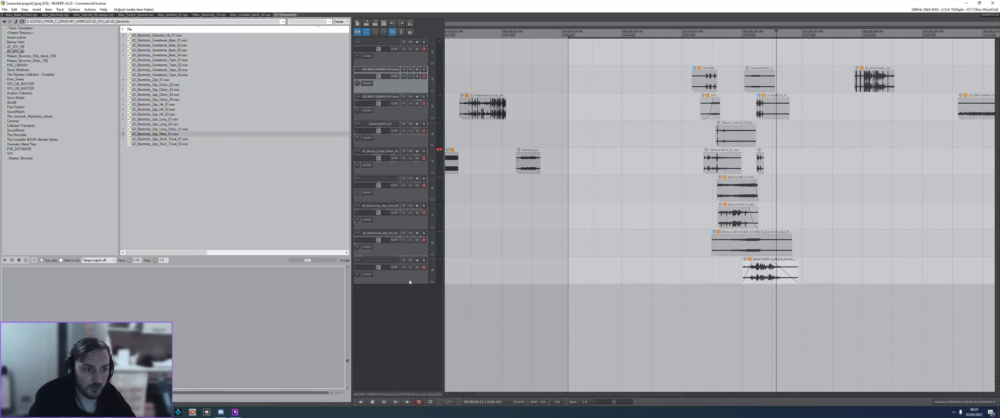
left_click_drag(410, 283, 392, 98)
left_click_drag(400, 59, 401, 53)
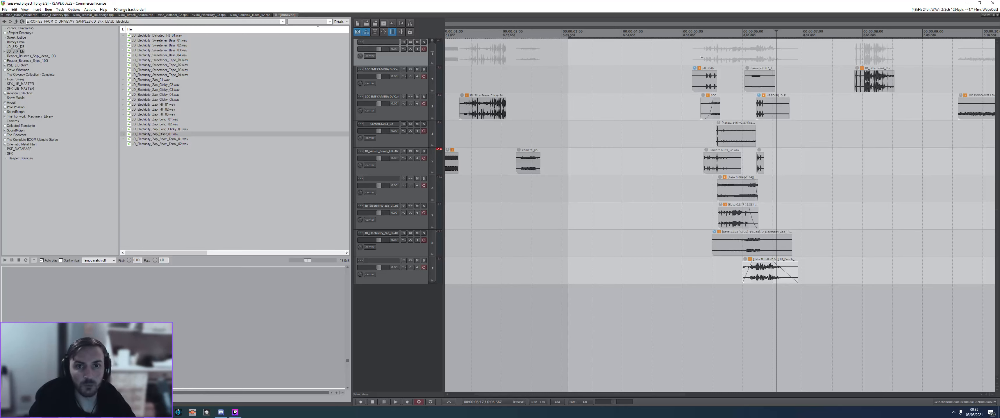
left_click_drag(702, 55, 785, 55)
left_click(747, 54)
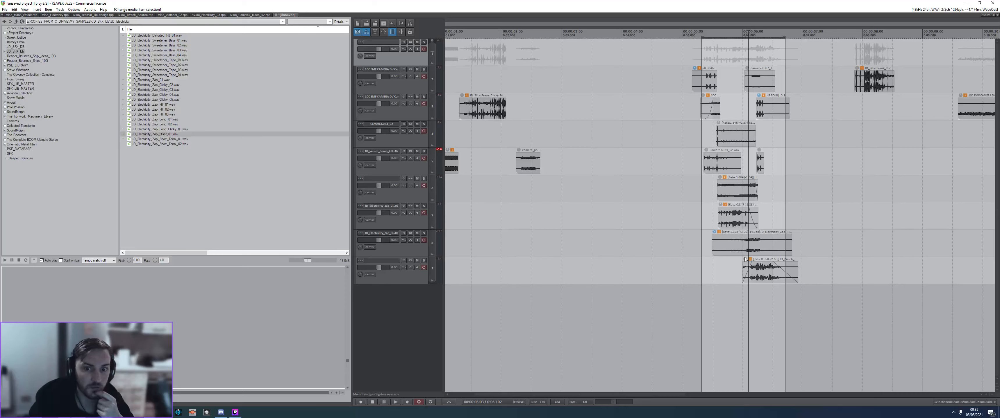
- Lower the volume of the ninth-track clip, the second track's first clip and the fifth track's long camera clip, and play the layers
left_click_drag(745, 263, 745, 271)
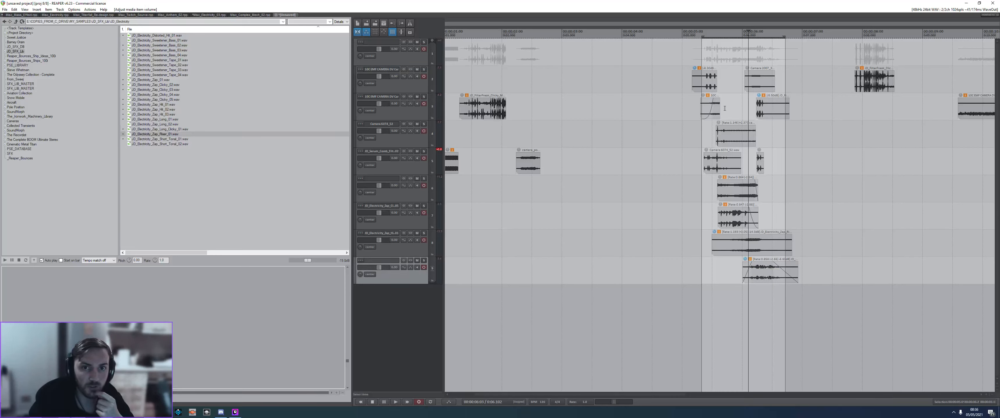
left_click_drag(696, 70, 699, 93)
left_click(716, 162)
left_click_drag(706, 150, 706, 160)
left_click(672, 155)
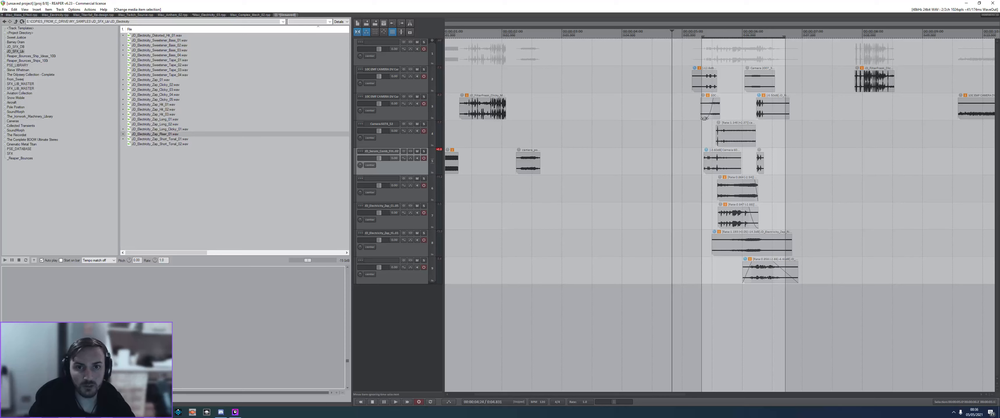
left_click(695, 113)
key("space")
key("space")
- Change the ninth-track clip's fade-out to a curved shape and play the layers
right_click(787, 273)
left_click(800, 307)
left_click_drag(778, 277, 764, 270)
key("ctrl+z")
left_click(729, 250)
key("space")
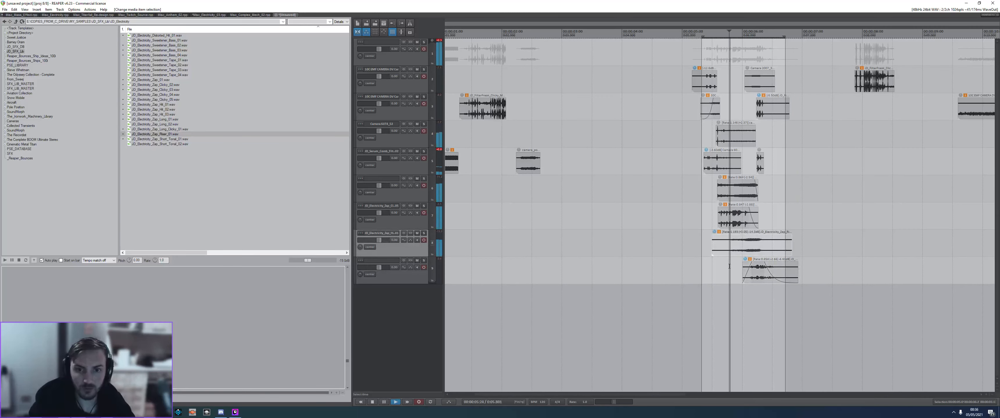
key("space")
left_click(806, 177)
left_click(775, 165)
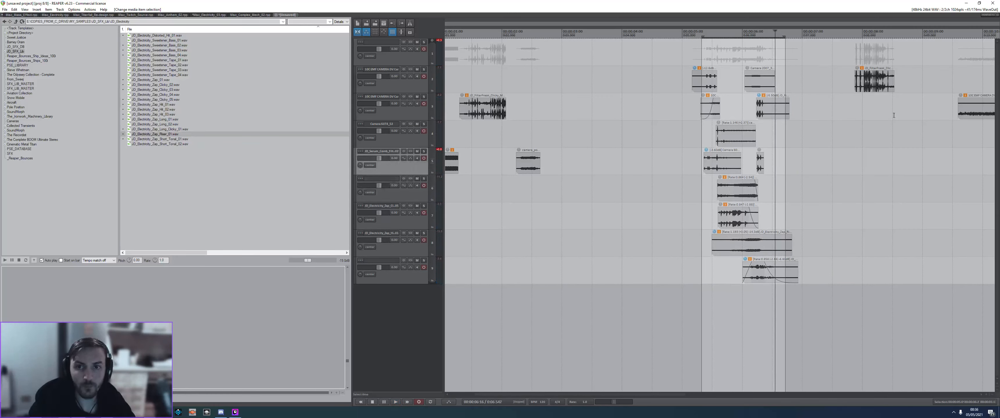
- Move the separate camera_point_shoot clip on the fifth track slightly later
left_click(886, 79)
left_click_drag(527, 163, 547, 162)
left_click(489, 110)
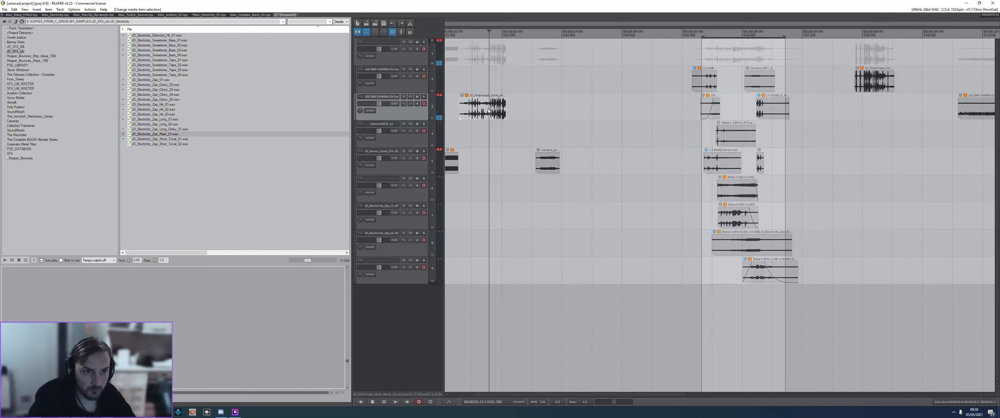
- Audition the Serum_Comb_Filter_02 clip on the fifth track, split it and move its second part up to the fourth track
scroll(481, 136, "down", 5)
left_click(468, 166)
left_click(458, 167)
left_click(452, 166)
key("space")
key("space")
left_click(456, 167)
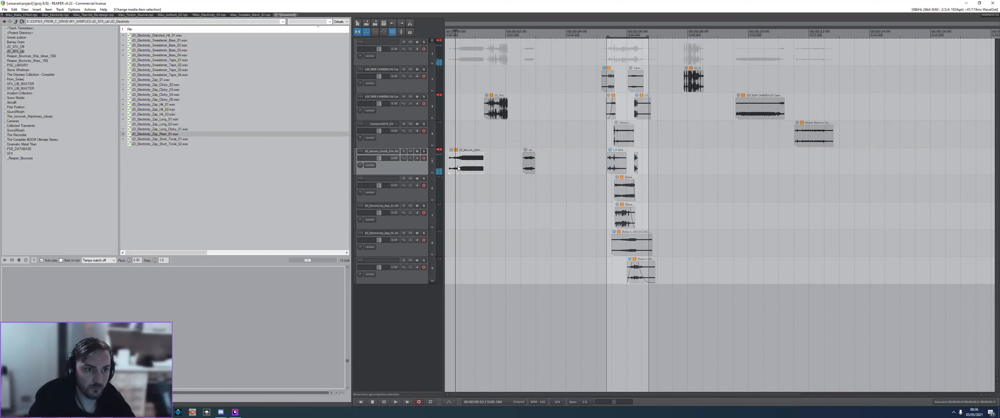
left_click(465, 167)
key("s")
left_click_drag(474, 167, 476, 135)
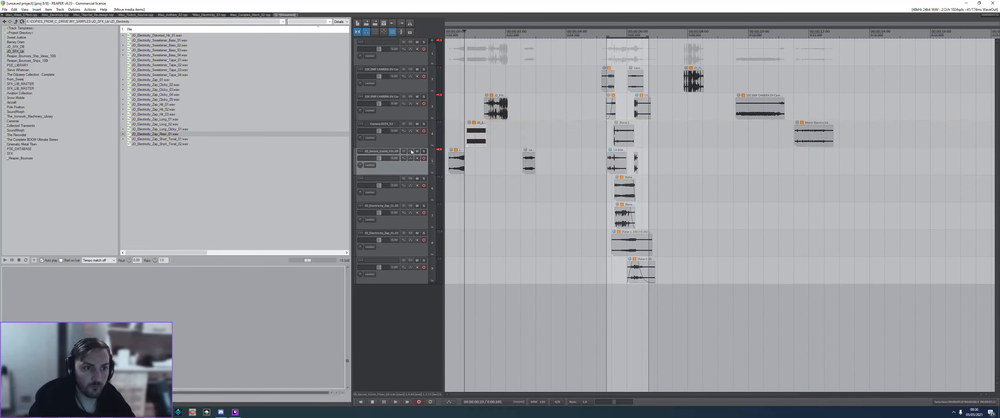
left_click(411, 151)
left_click(546, 156)
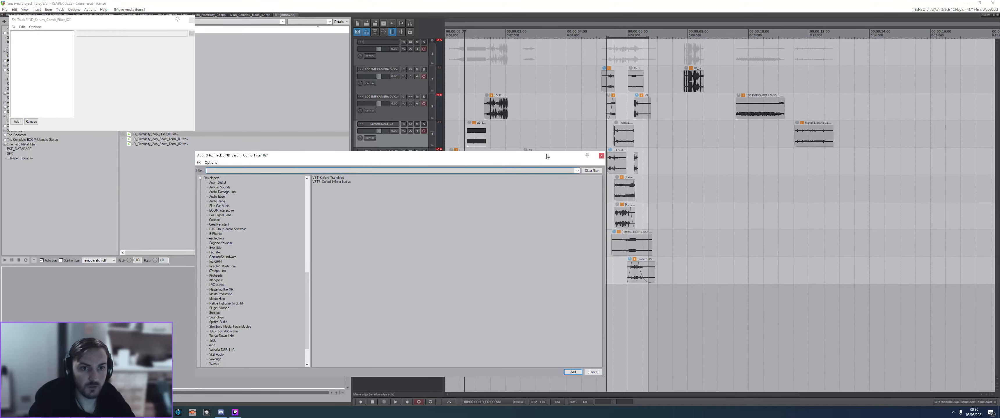
left_click(601, 156)
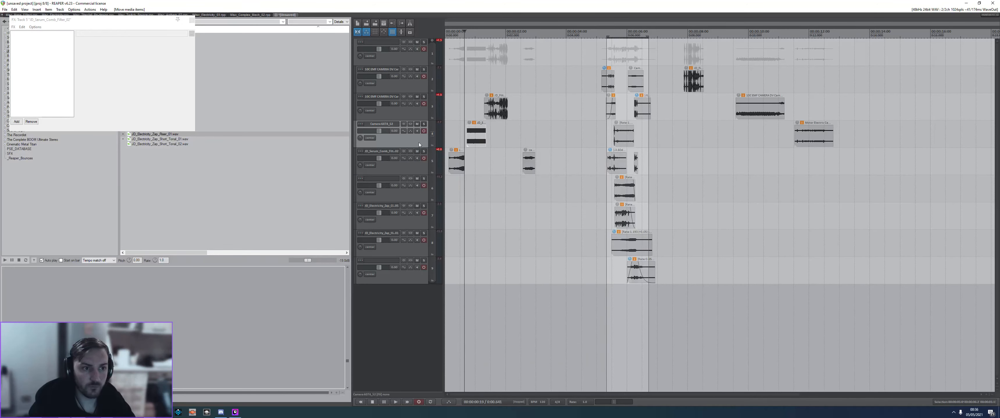
- Place the first part of the Serum_Comb_Filter_02 clip on a new fifth track in line with the layers and glue it
key("ctrl+t")
left_click_drag(459, 193, 636, 161)
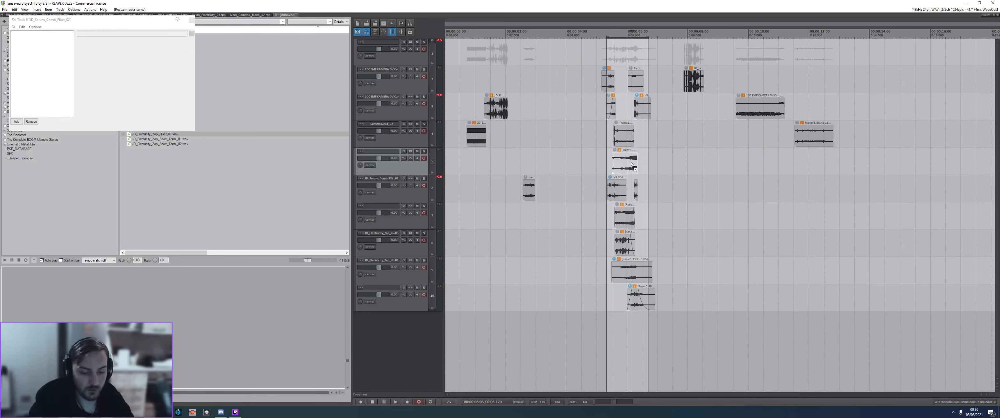
key("ctrl+g")
- Reverse the glued comb filter clip, stretch it across the length of the layers and play them
key("F2")
left_click(271, 329)
left_click(371, 342)
left_click(333, 342)
left_click_drag(626, 158, 649, 163)
left_click(606, 160)
key("space")
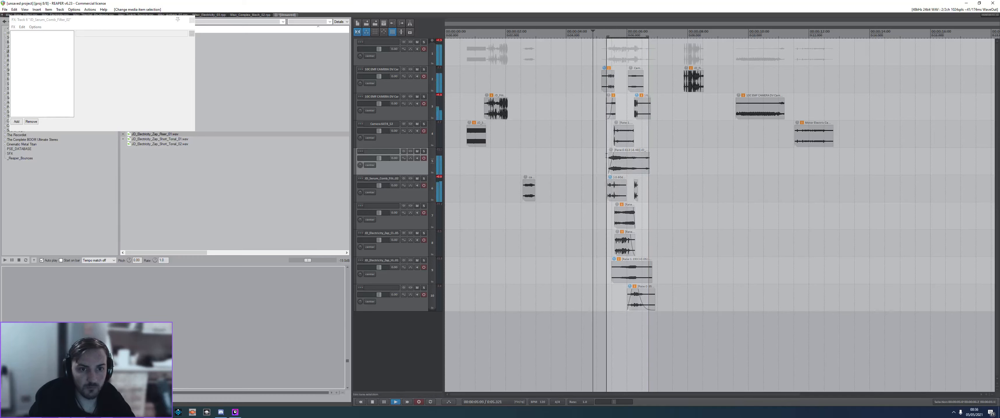
key("space")
- Shorten the end of the comb filter clip, add a fade-out to it and close the empty effects chain
left_click_drag(649, 163, 643, 164)
left_click_drag(643, 154, 636, 155)
left_click(632, 161)
scroll(672, 180, "up", 3)
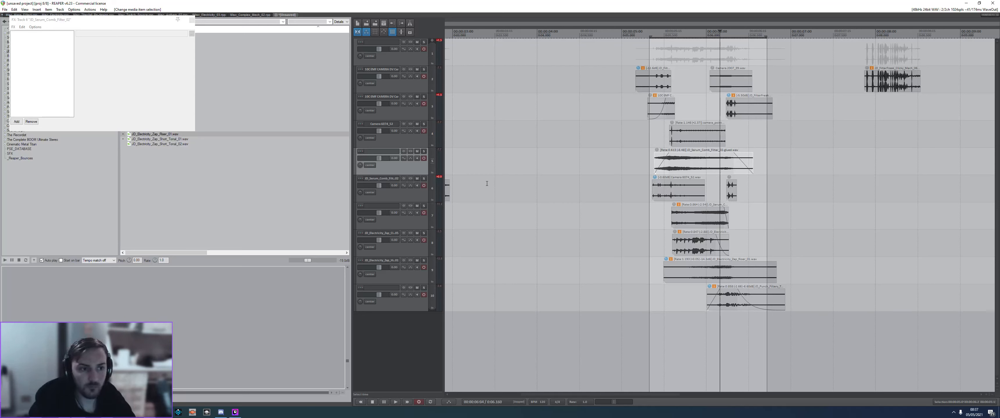
left_click(191, 21)
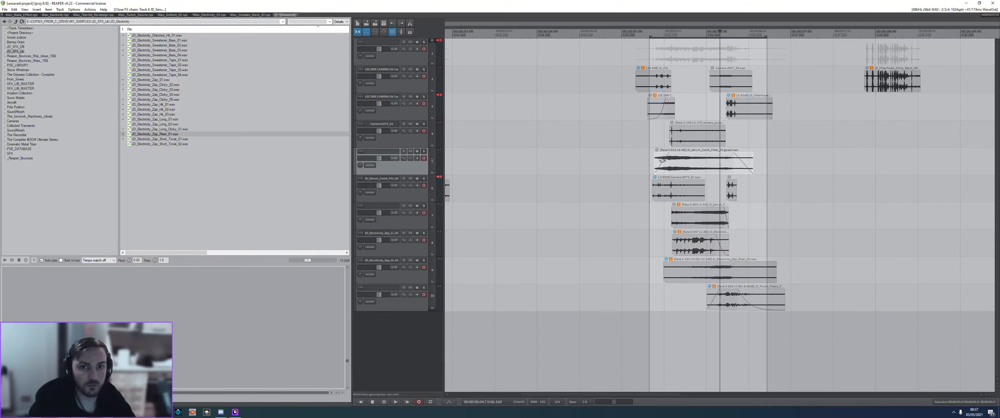
- Make a time selection that extends beyond both ends of all the layers and play them
left_click_drag(632, 158, 804, 153)
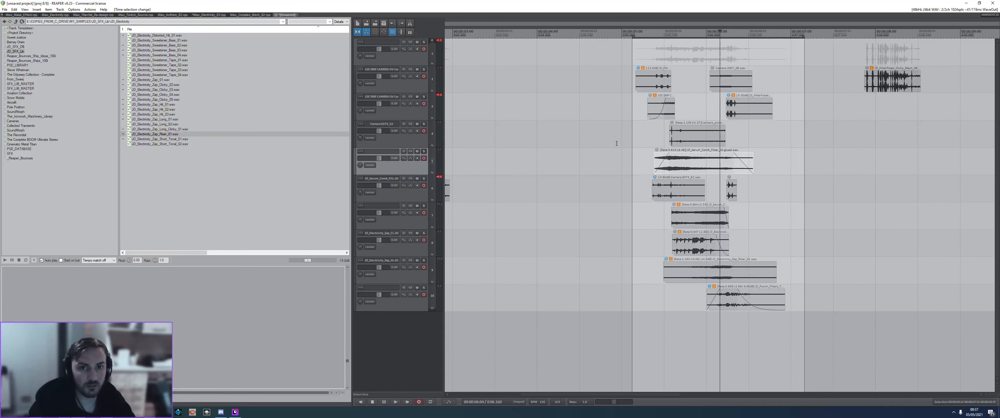
left_click(639, 144)
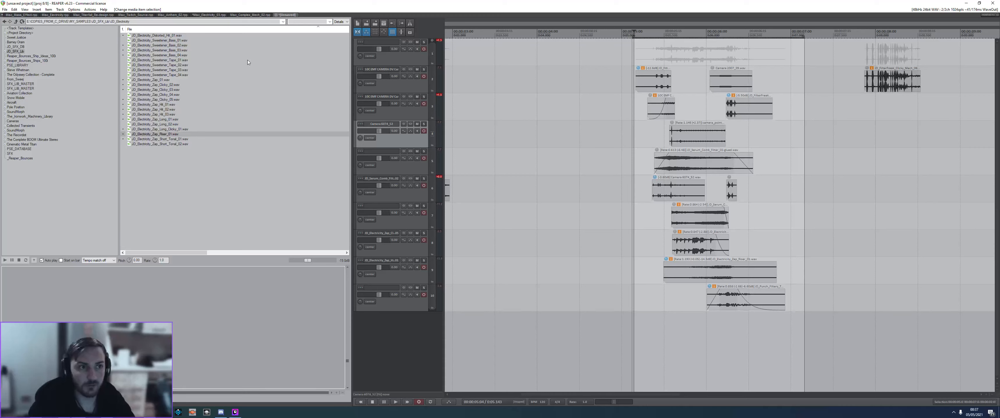
left_click(397, 58)
left_click_drag(607, 143, 832, 159)
left_click(629, 158)
key("space")
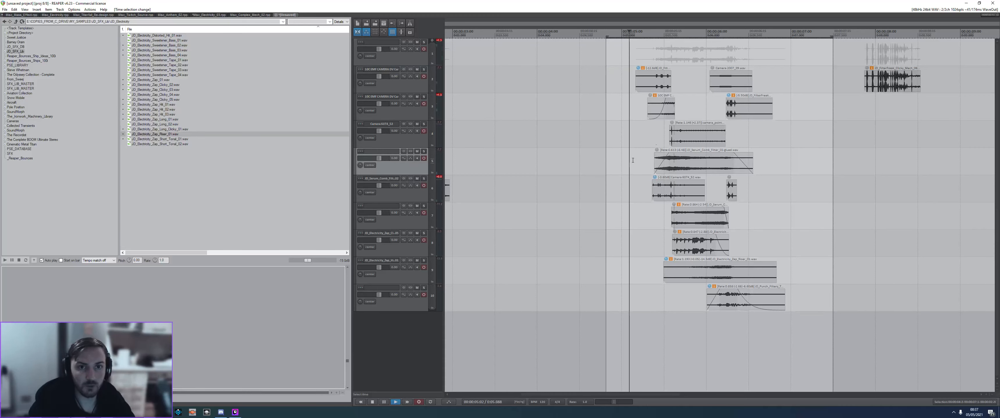
key("space")
- Lower the volume of the electricity clip on the eighth track and play the layers
left_click(698, 205)
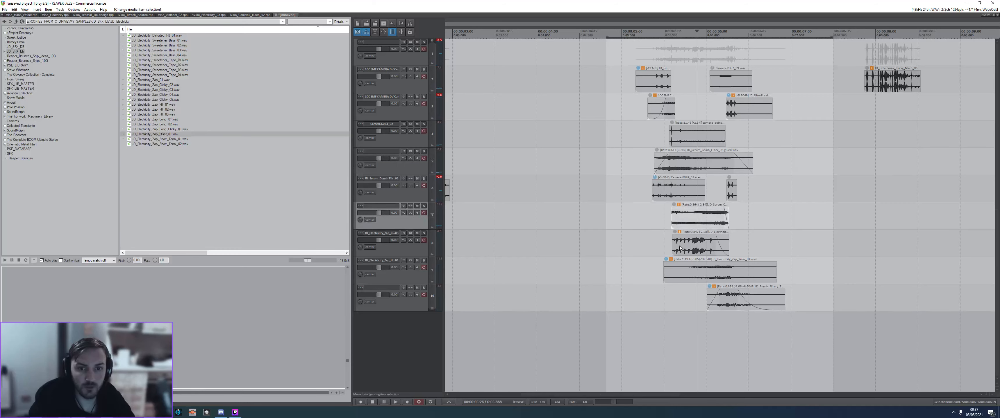
left_click(695, 242)
left_click_drag(675, 234, 674, 251)
left_click(631, 225)
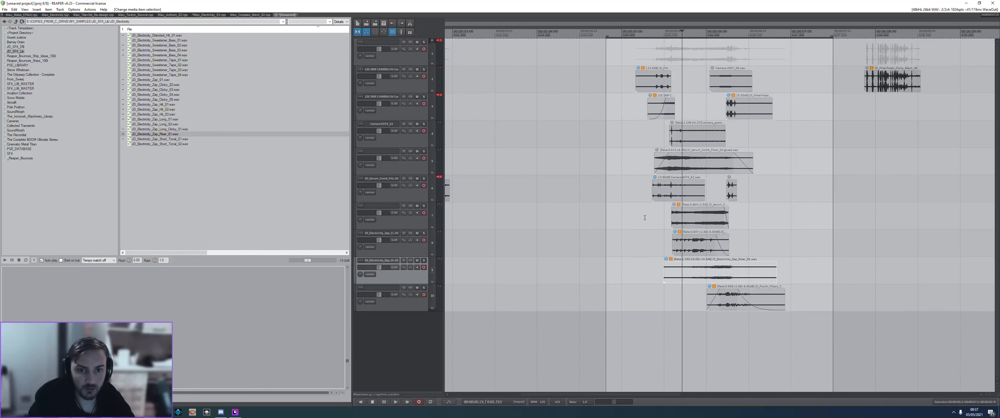
left_click(678, 241)
key("space")
left_click(623, 217)
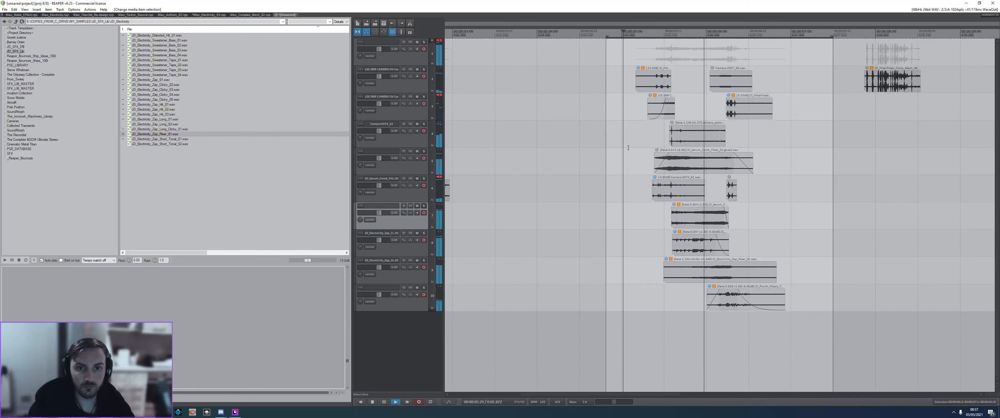
key("space")
- Lower the volume of the tenth-track clip and of the third track's FilterFreak clip
left_click(696, 242)
left_click_drag(717, 290, 717, 292)
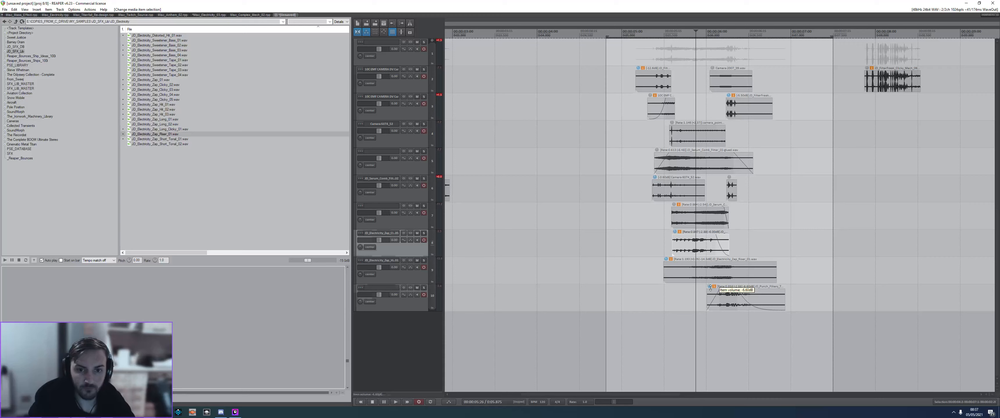
left_click_drag(729, 98, 728, 104)
left_click(723, 109)
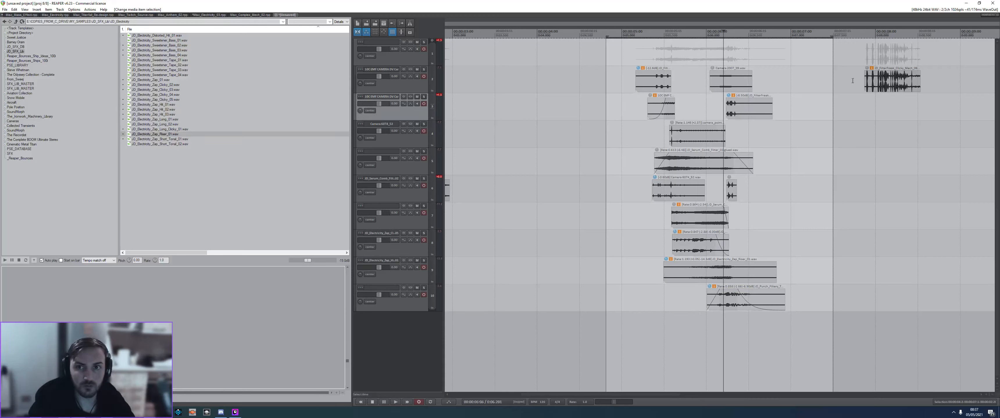
- Audition different sections of the separate FilterFreak clip on the second track
left_click(873, 87)
key("space")
key("space")
left_click(905, 89)
key("space")
key("space")
left_click(903, 87)
key("space")
key("space")
- Split the second track's FilterFreak clip, move its end part to the first track over the layers' end and play them
left_click(899, 85)
key("s")
left_click_drag(907, 88, 737, 48)
left_click(575, 107)
key("space")
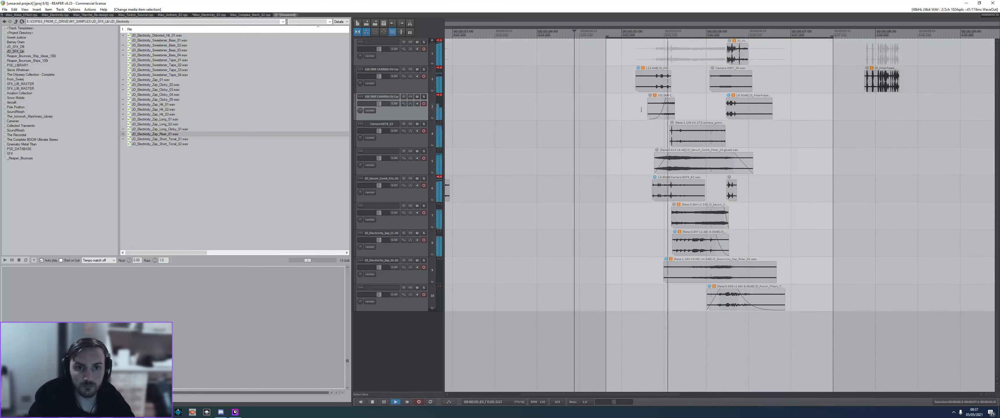
- Stop playback and delete the FilterFreak end part from the first track
left_click(734, 50)
key("space")
key("Delete")
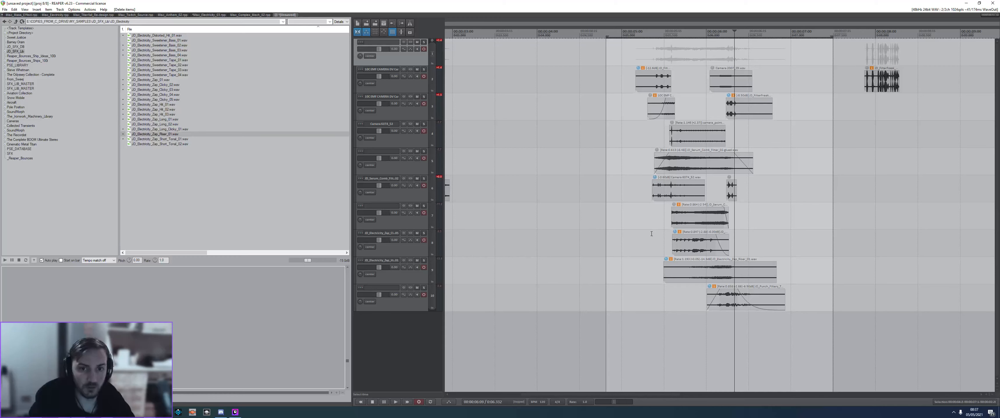
- Solo the eighth track and play its electricity clip on its own
left_click(713, 219)
left_click(689, 246)
key("F6")
left_click_drag(672, 250, 671, 250)
key("space")
key("space")
- Add the u-he Uhbik-G effect to the eighth track and start adjusting its knobs
left_click(410, 233)
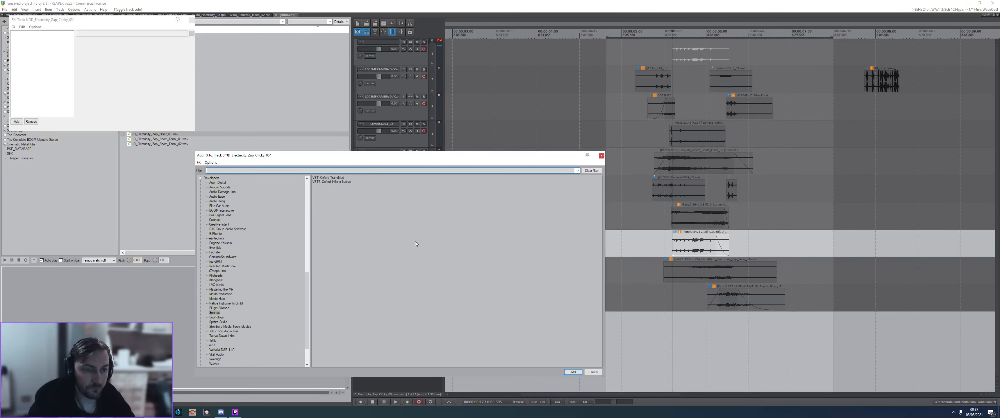
scroll(214, 292, "down", 3)
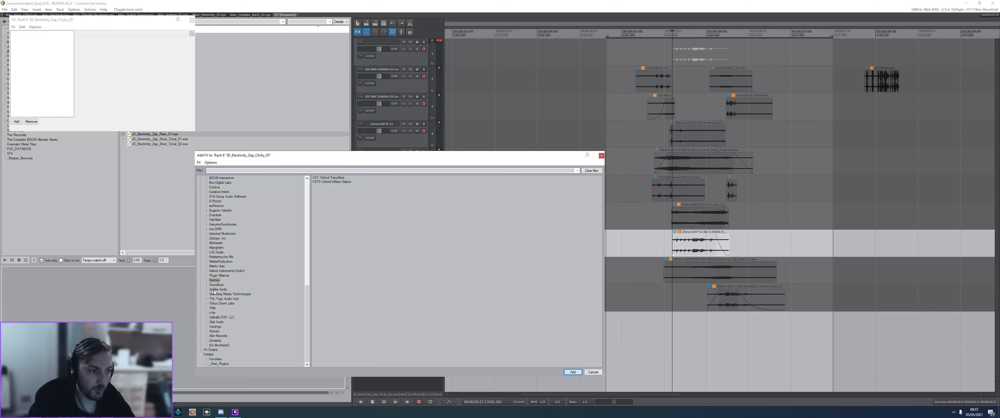
left_click(212, 313)
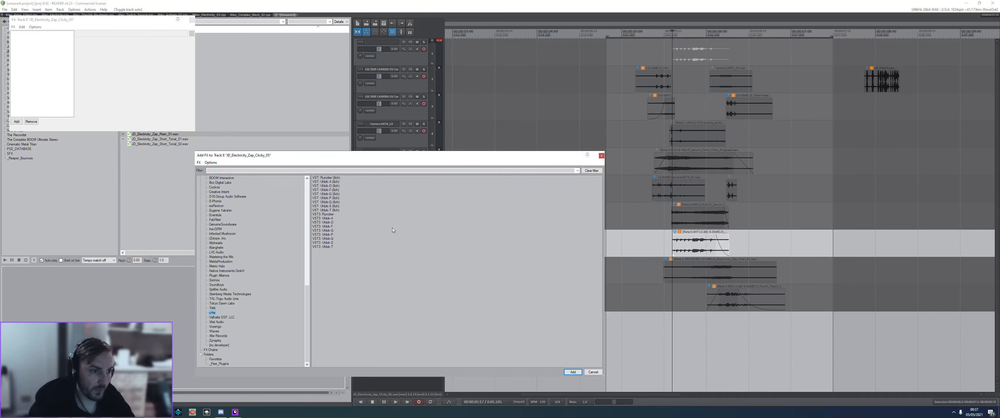
double_click(323, 230)
left_click_drag(195, 23, 408, 140)
left_click_drag(337, 243, 337, 236)
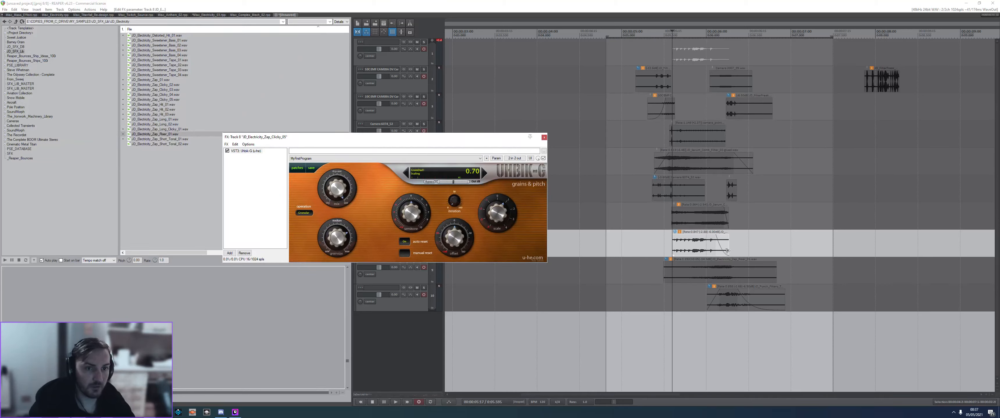
- Play the soloed electricity clip and set Uhbik-G's centre grain knob to 7.70
left_click(663, 240)
key("space")
key("space")
key("space")
left_click_drag(411, 214, 411, 208)
key("space")
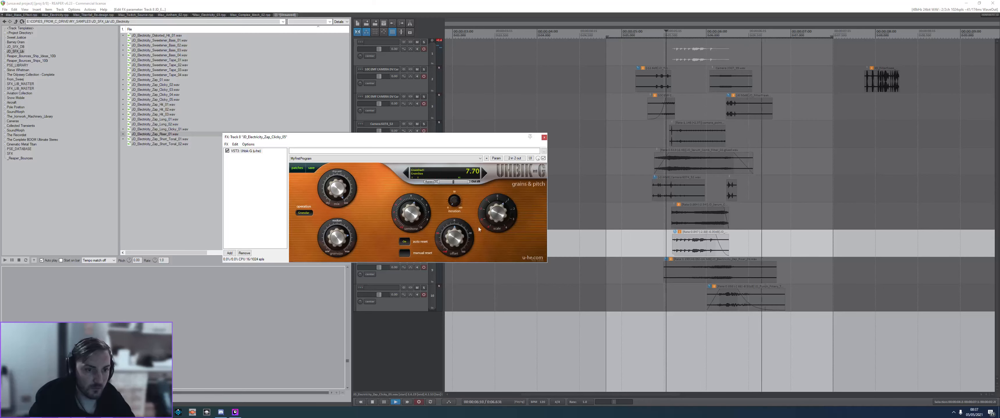
- Set Uhbik-G's scaling to 3.15 on the eighth track while repeatedly playing the electricity clip
left_click_drag(497, 217, 498, 204)
key("space")
key("space")
key("space")
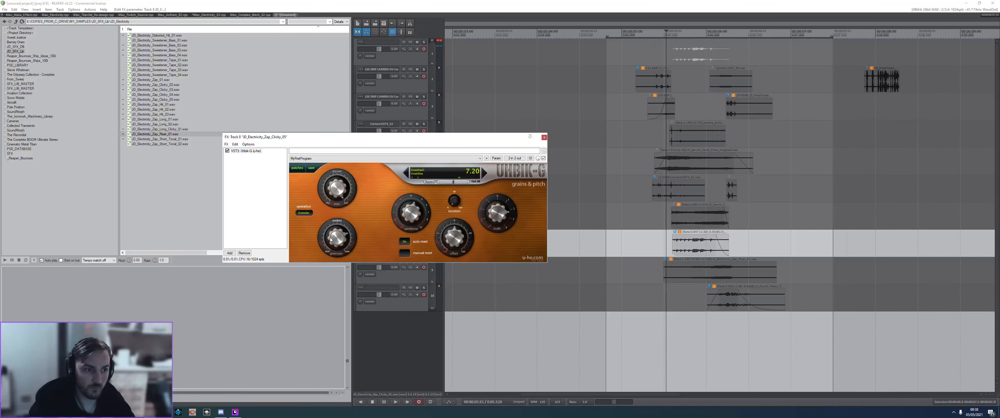
key("space")
left_click_drag(501, 218, 499, 196)
key("space")
key("space")
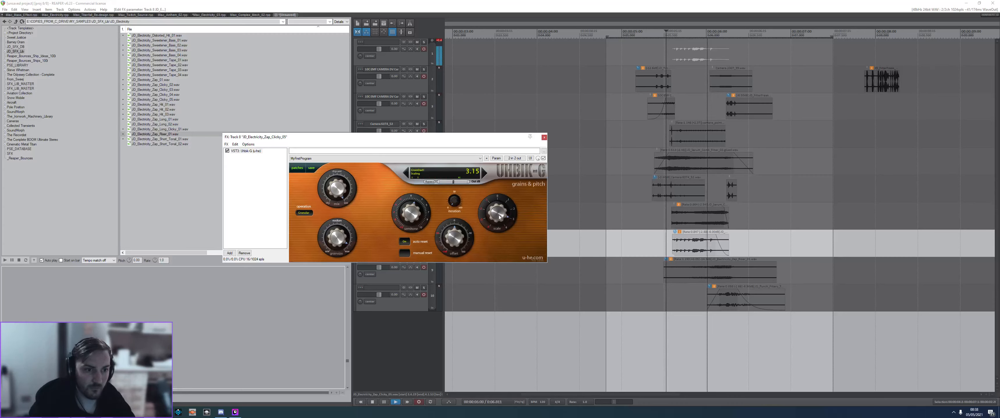
- Remove Uhbik-G from the eighth track's effect chain and close the chain window
left_click(243, 152)
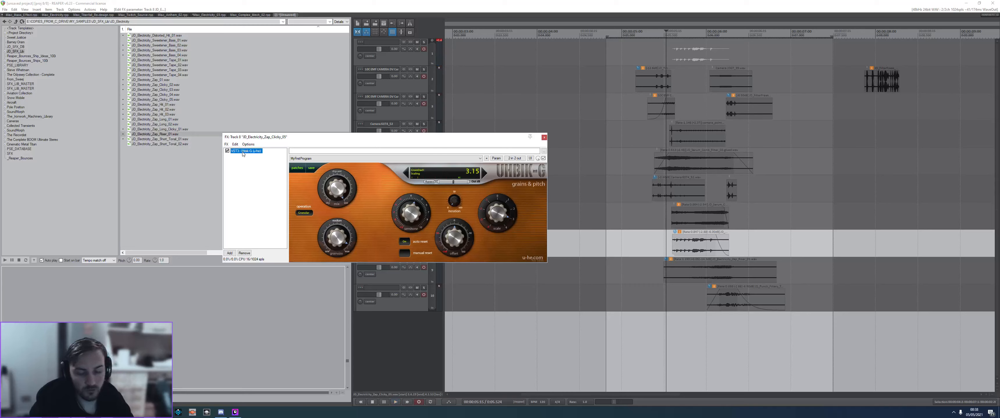
key("Delete")
left_click(544, 137)
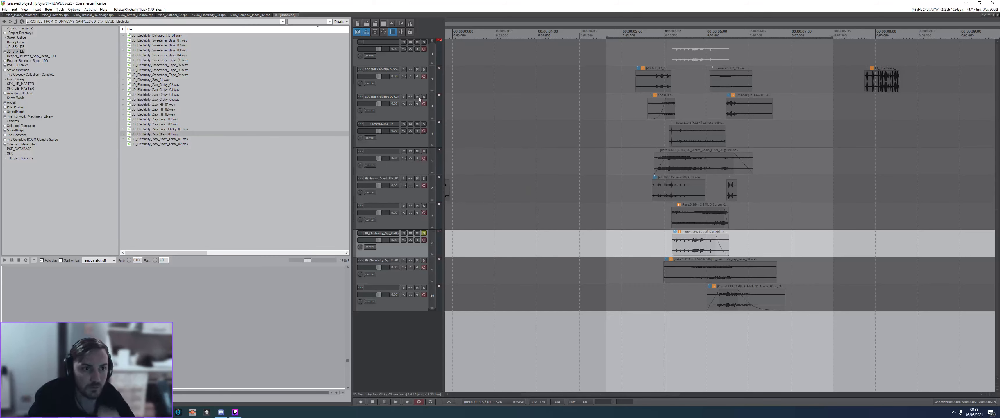
- Clear all solos, solo the second track and play its camera clips
left_click(424, 71, "ctrl")
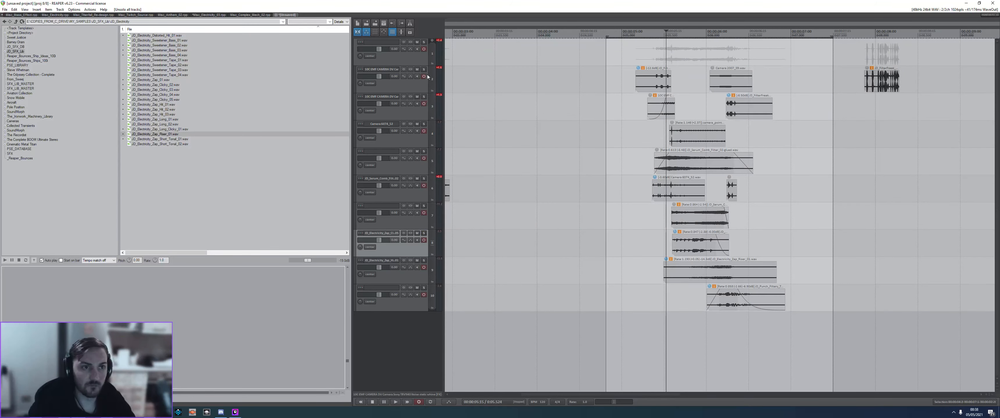
left_click(424, 69)
key("space")
left_click(641, 93)
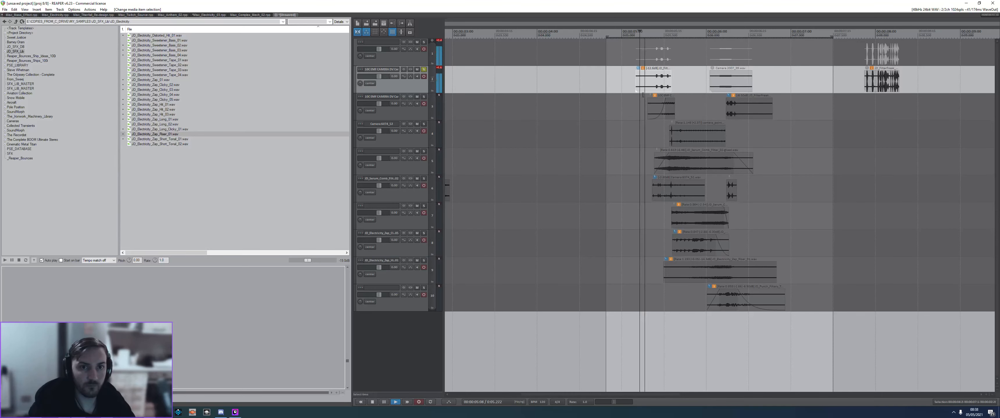
key("space")
- Add Uhbik-G to the second track, set its scaling to 1.60 and play the track
left_click(411, 70)
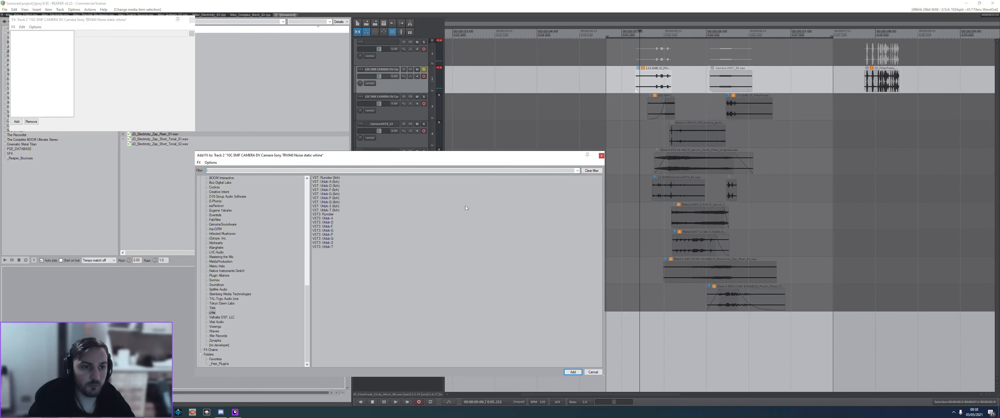
double_click(329, 230)
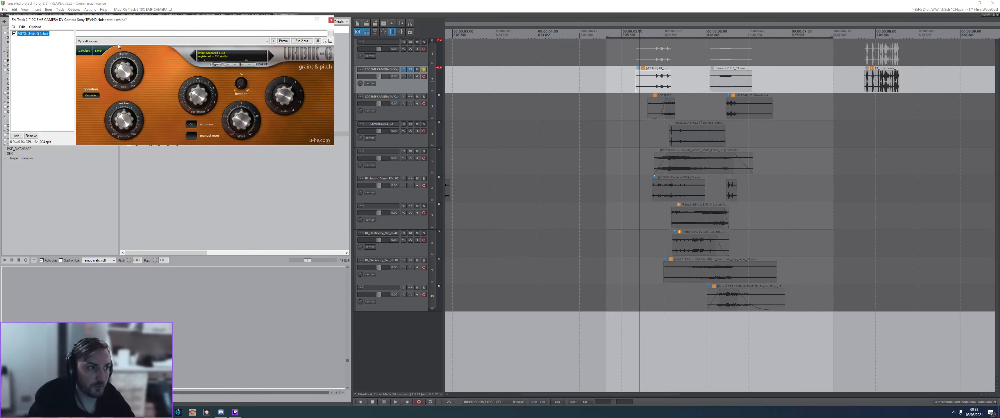
left_click_drag(439, 225, 435, 220)
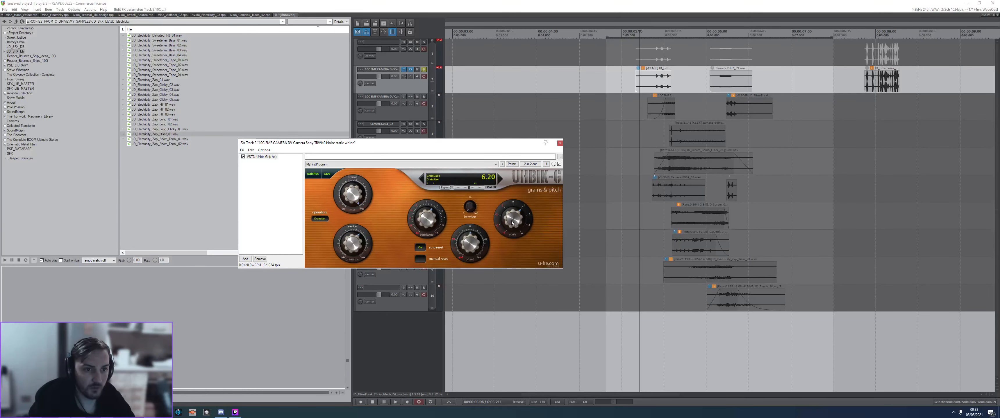
left_click(617, 95)
key("space")
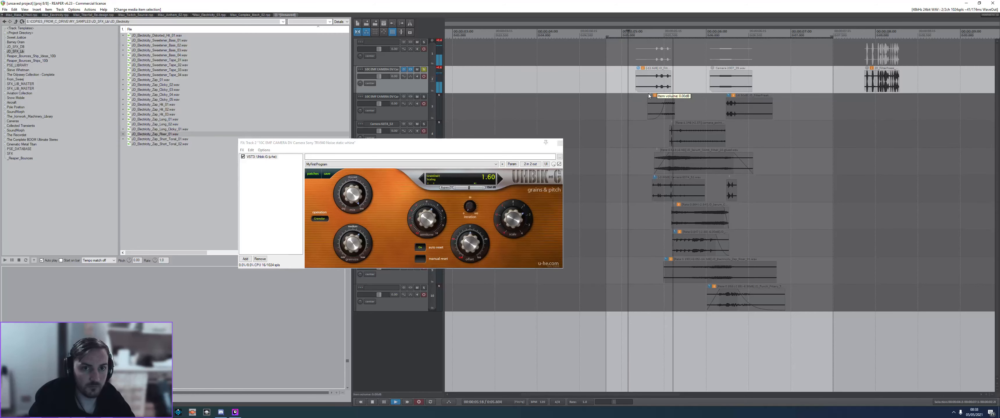
key("space")
- Set Uhbik-G's transpose to -4.40 and its scaling to 3.10 while playing the second track
left_click(358, 242)
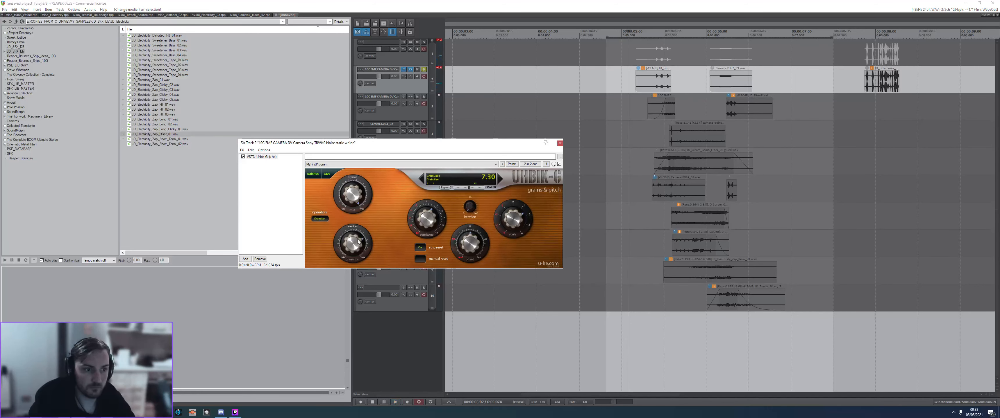
key("space")
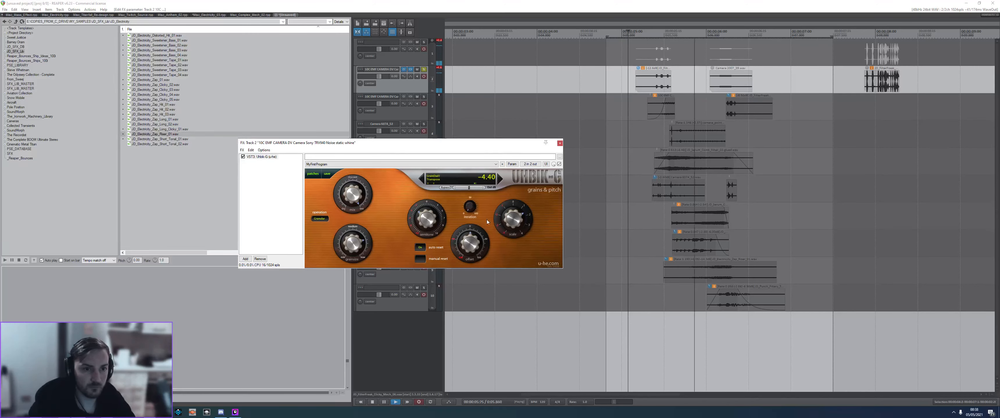
key("space")
left_click_drag(517, 222, 513, 218)
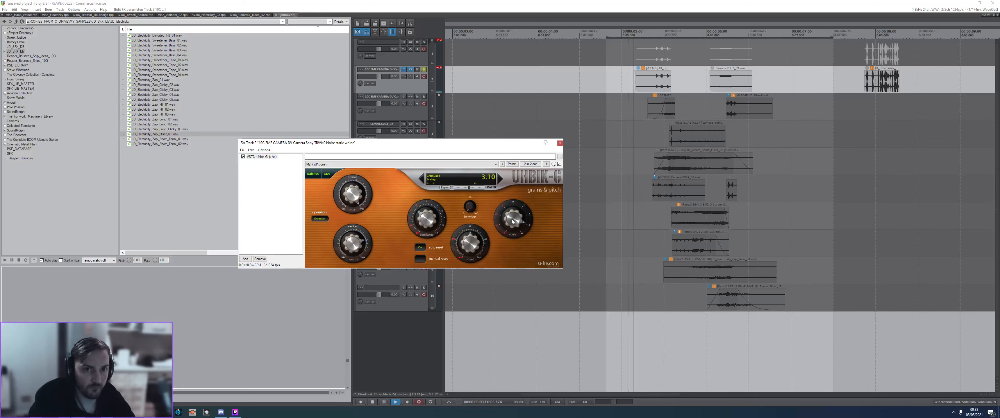
key("space")
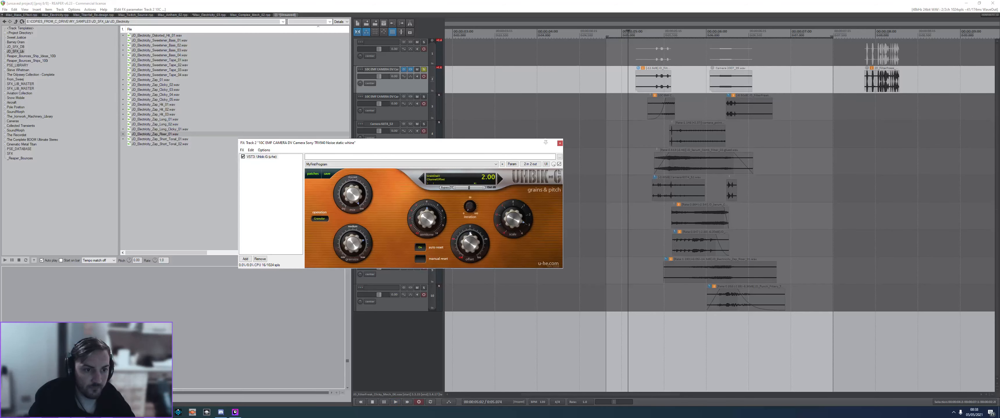
- Set Uhbik-G's channel offset to 2.00, adjust its remaining grain knobs and play the second track
left_click_drag(471, 200, 472, 200)
key("space")
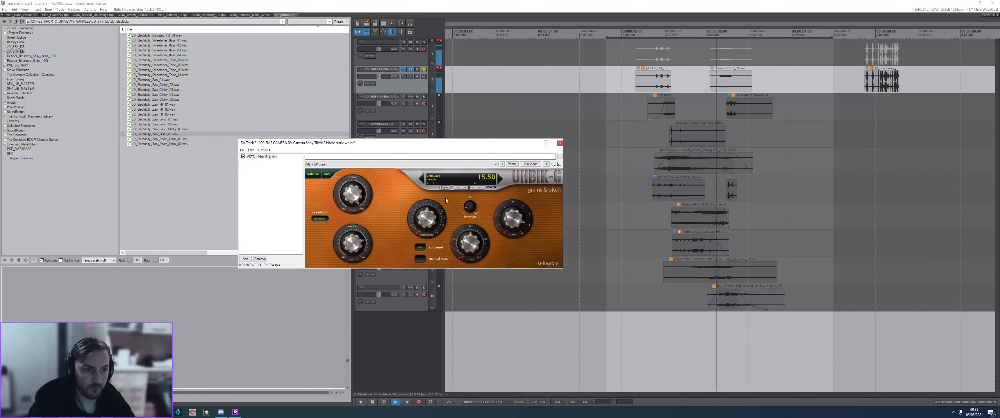
key("space")
- Close the second track's effect chain and unsolo the track
left_click(404, 88)
left_click(559, 143)
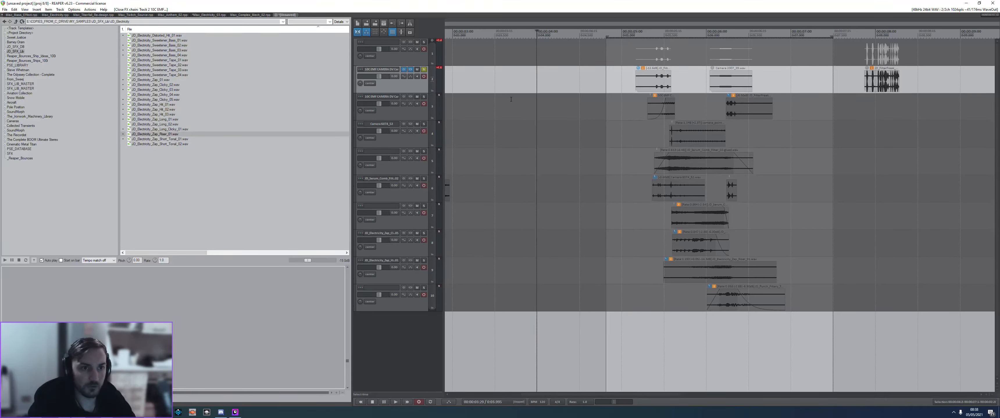
left_click(546, 105)
left_click(424, 70)
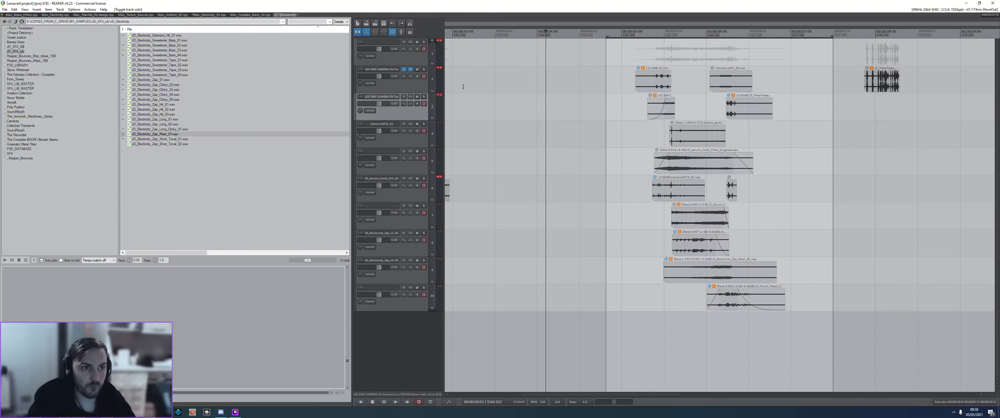
- Start saving the project and browse to COPIES_FROM_C_DRIVE > REAPER Media > Misc_Projects on the Elements drive
key("ctrl+s")
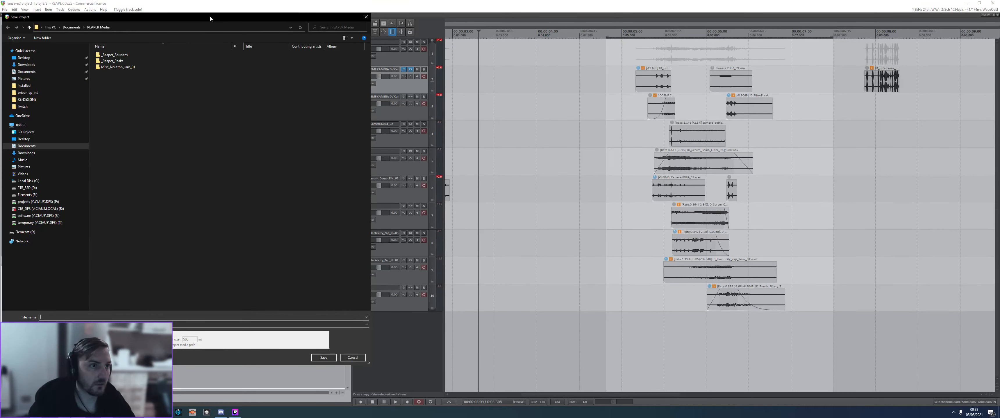
left_click_drag(210, 18, 514, 46)
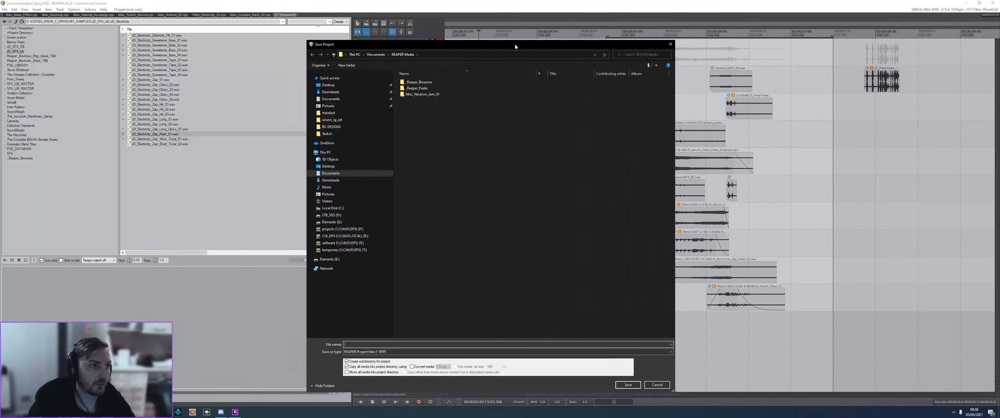
left_click(354, 223)
double_click(417, 82)
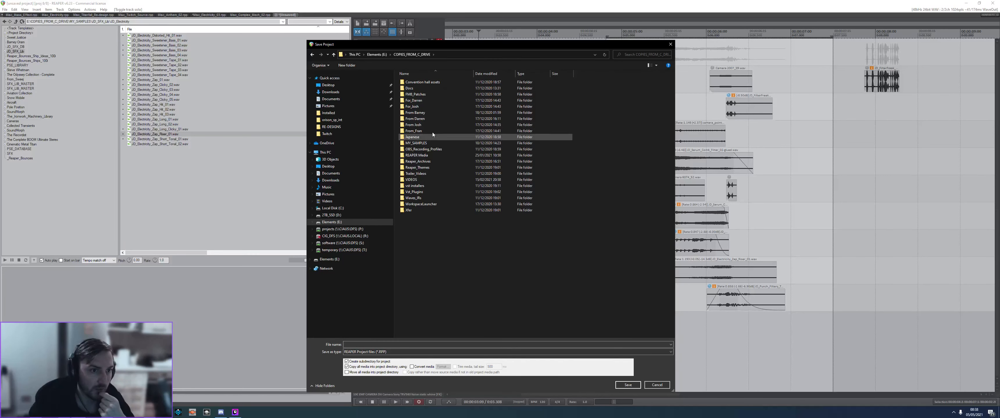
left_click(418, 161)
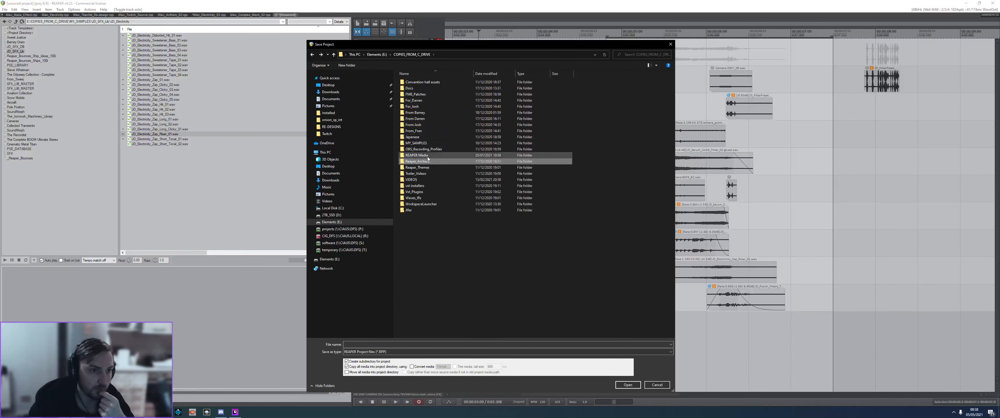
double_click(418, 155)
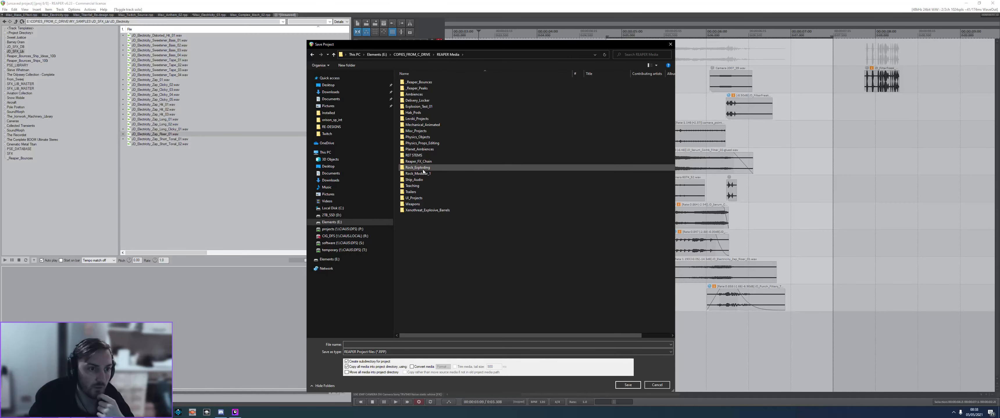
double_click(416, 131)
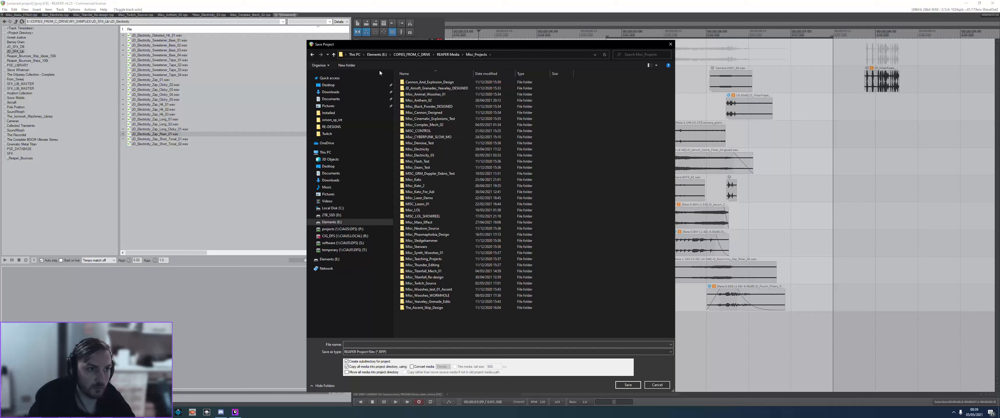
- Create a new folder named MISC_Mech_Twitch in Misc_Projects and copy its name
left_click(353, 67)
type("MiSC_Mech_Twi")
key("BackSpace")
key("ctrl+a")
key("ctrl+c")
key("Return")
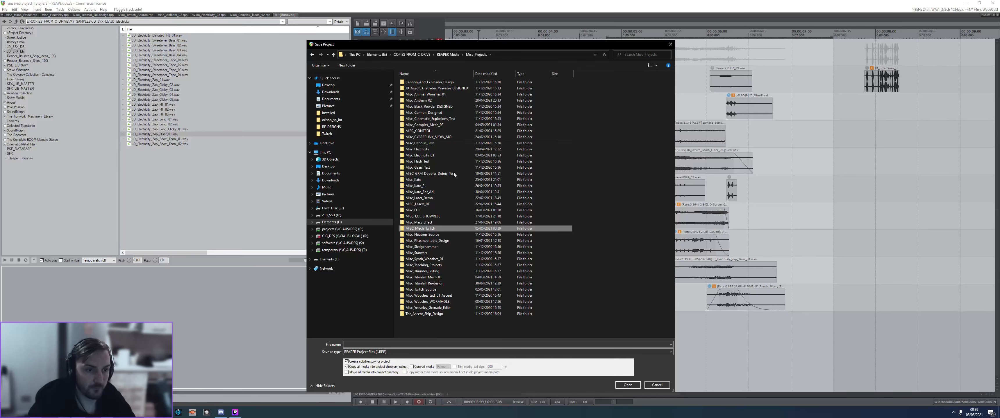
- Save the project as MISC_Mech_Twitch in the new folder, copying all media into the project directory
double_click(437, 231)
left_click(431, 344)
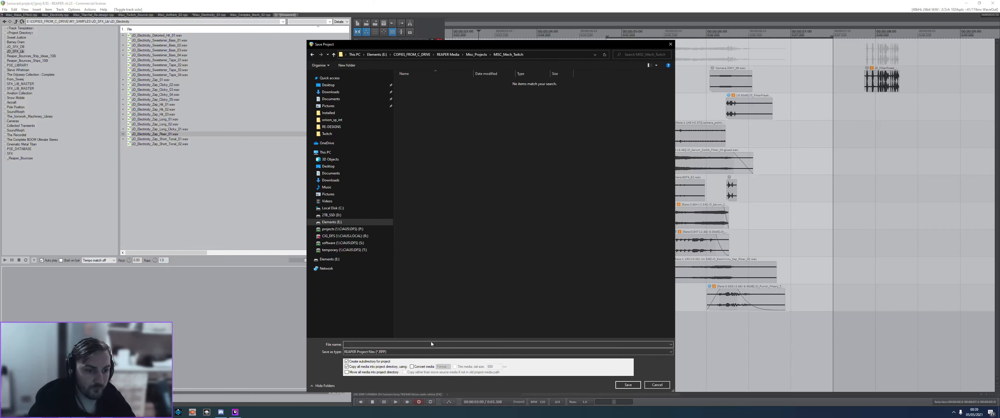
key("ctrl+v")
left_click(636, 388)
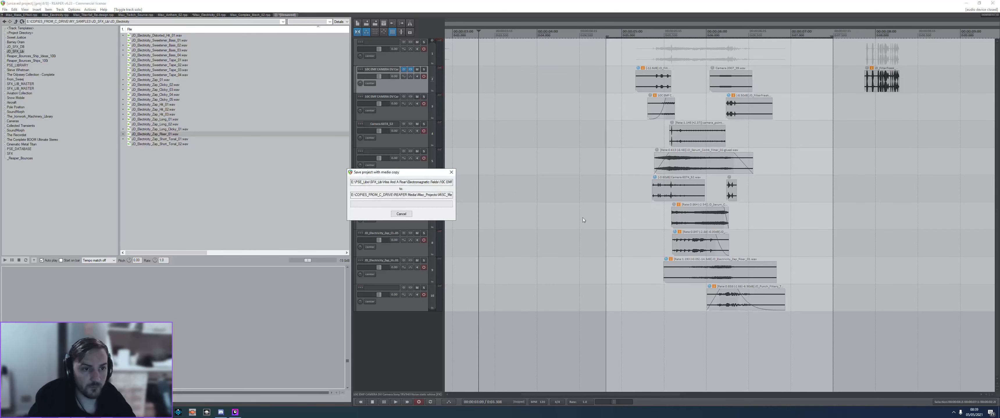
- Switch to Twitch Studio to check the stream and view the end-stream options, and return to REAPER
left_click(235, 413)
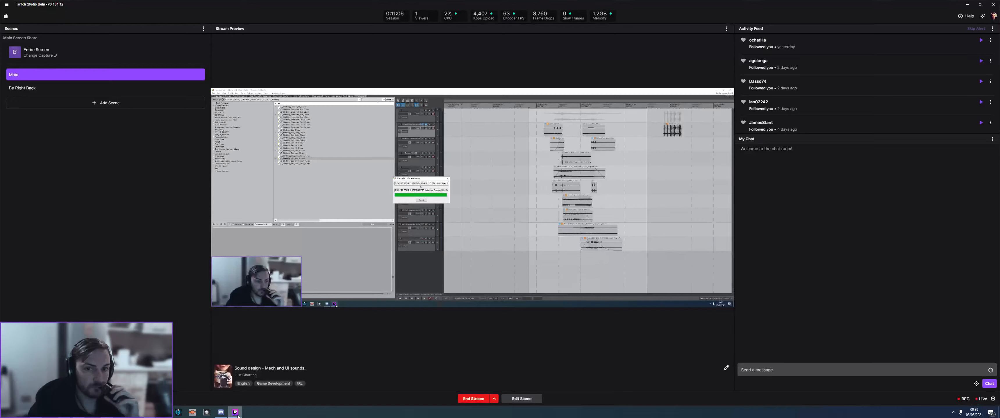
left_click(235, 412)
left_click(631, 169)
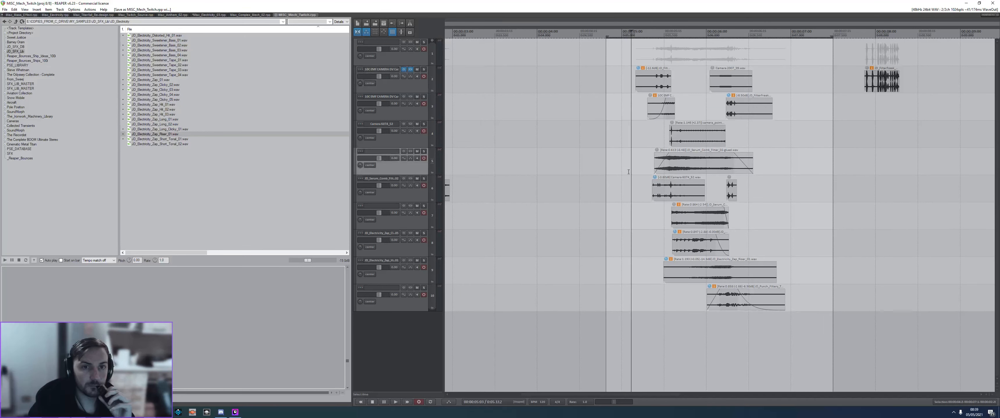
left_click(235, 412)
left_click(494, 400)
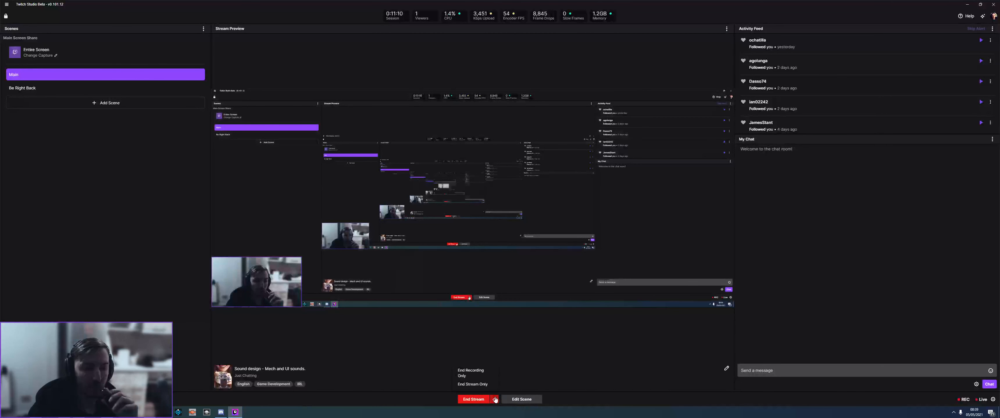
left_click(235, 413)
- Play back the layered sound twice from just before its first clips
left_click(609, 171)
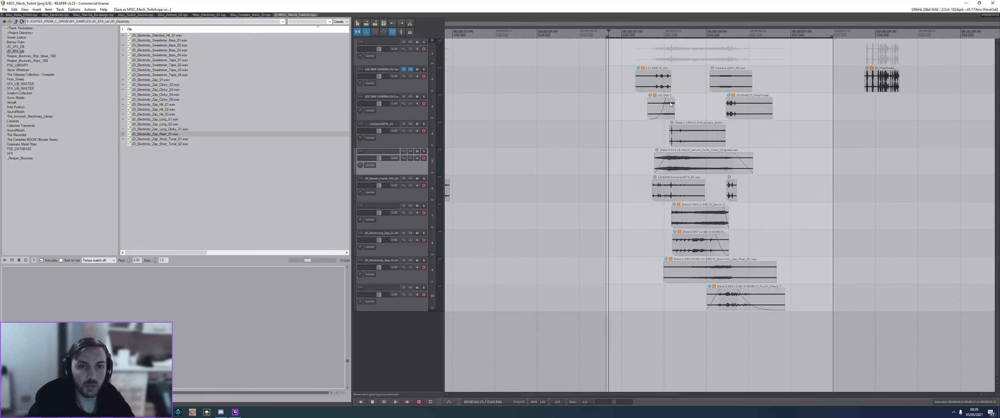
left_click(629, 122)
key("space")
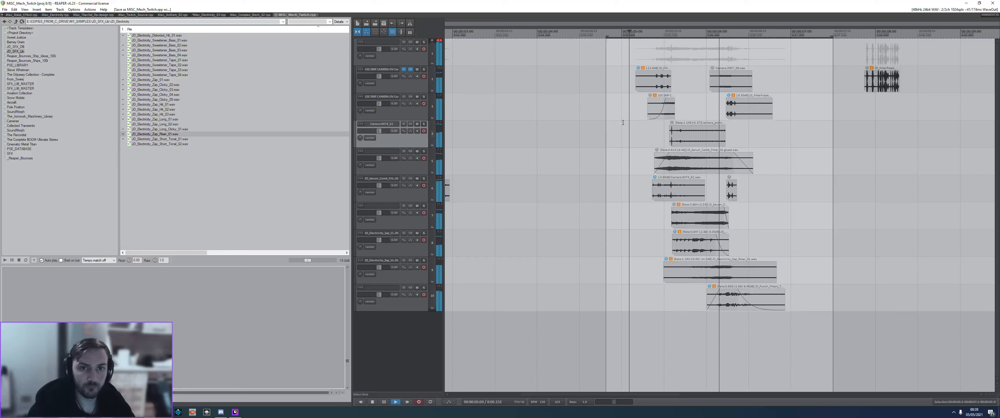
key("space")
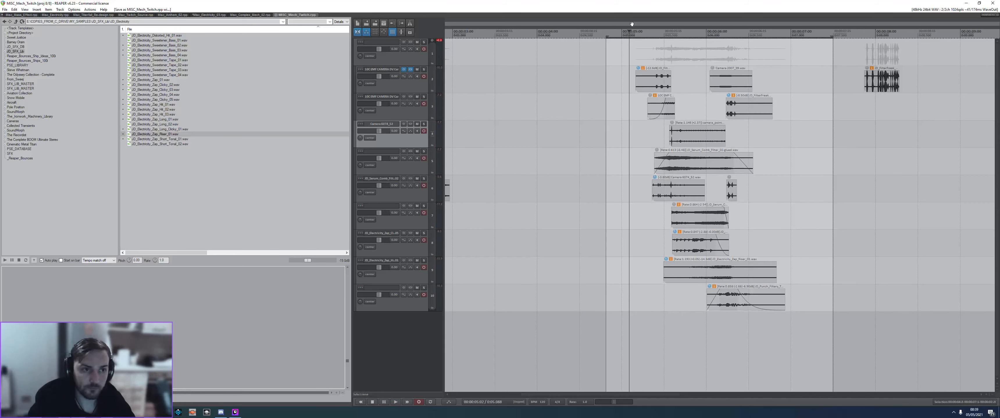
left_click(623, 99)
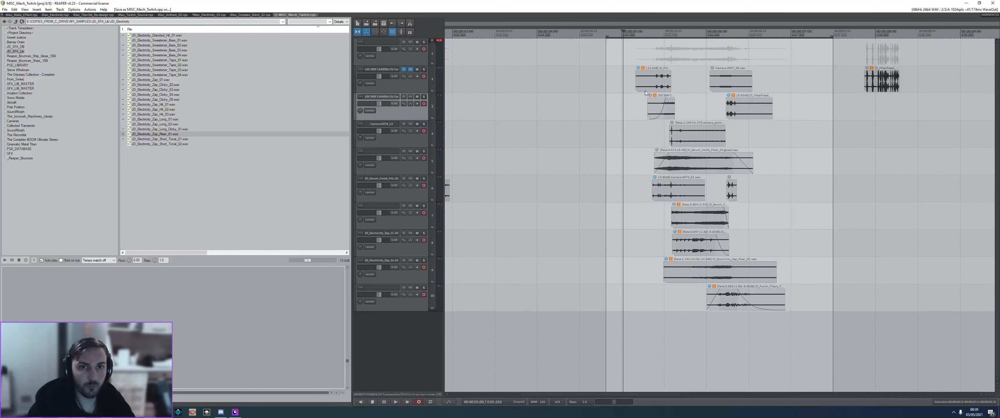
key("space")
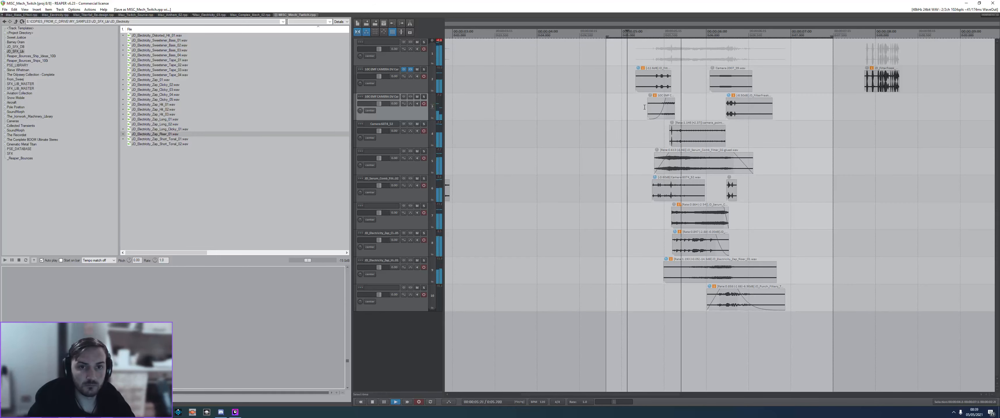
key("space")
- Set the time selection around the layered clips and move the spare clips after them further along the timeline
left_click(712, 259)
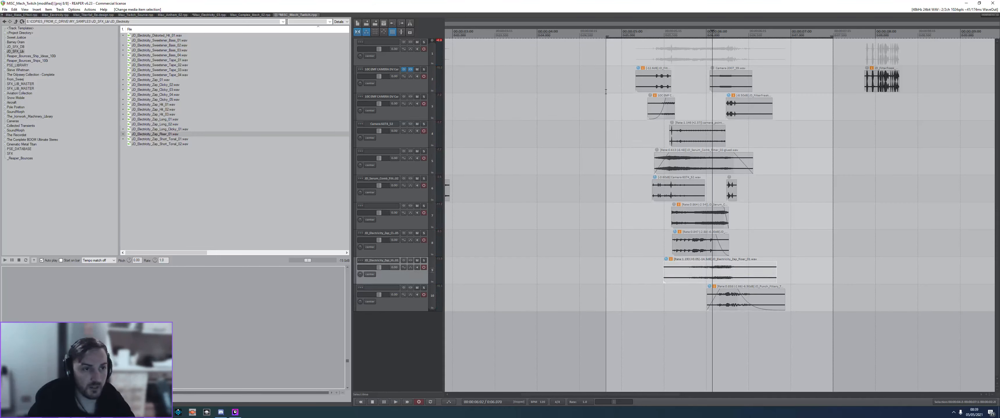
left_click(869, 199)
scroll(612, 146, "right", 3)
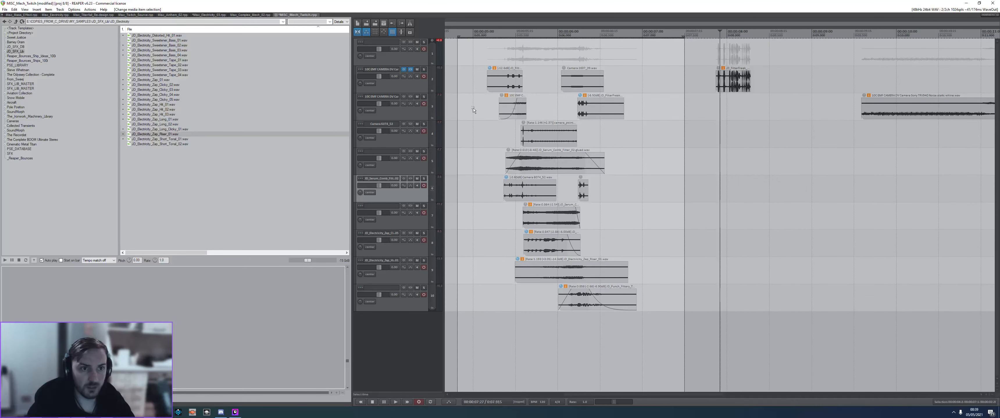
left_click_drag(473, 108, 678, 118)
left_click_drag(479, 114, 676, 115)
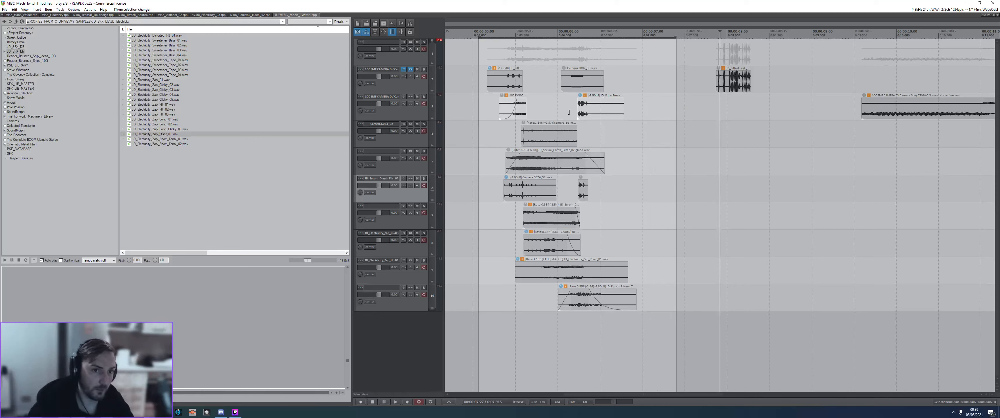
scroll(781, 59, "down", 3)
scroll(782, 59, "down", 3)
left_click_drag(804, 167, 617, 50)
left_click_drag(665, 110, 852, 110)
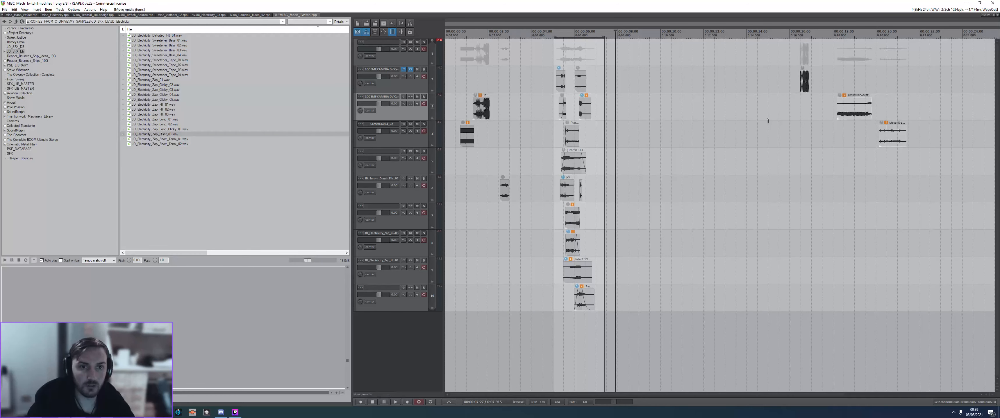
- Audition the spare camera clip on the third track and split it near its end
left_click(847, 110)
key("space")
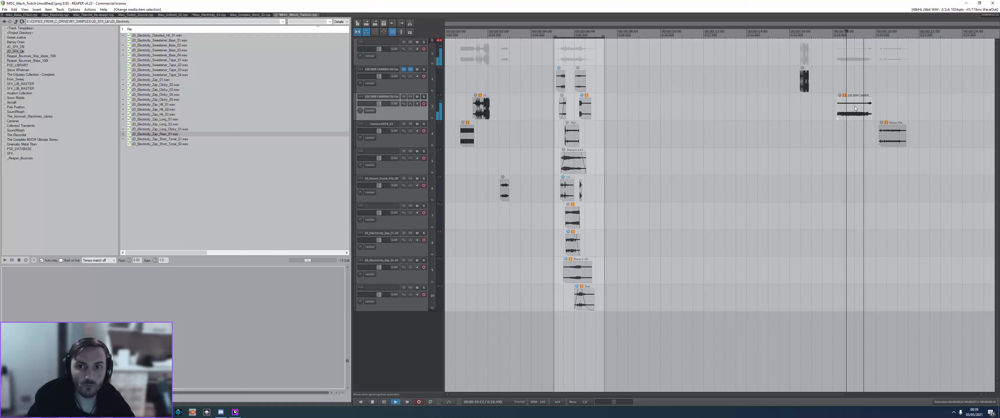
key("space")
left_click(866, 110)
key("s")
- Add a new track below the third track and place the split-off camera piece on it, within the layered sound
left_click_drag(869, 111, 595, 134)
key("ctrl+t")
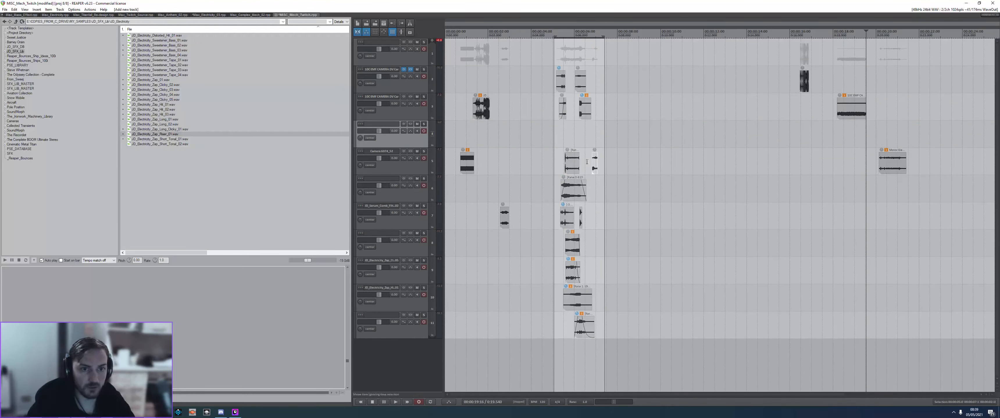
left_click_drag(595, 163, 578, 136)
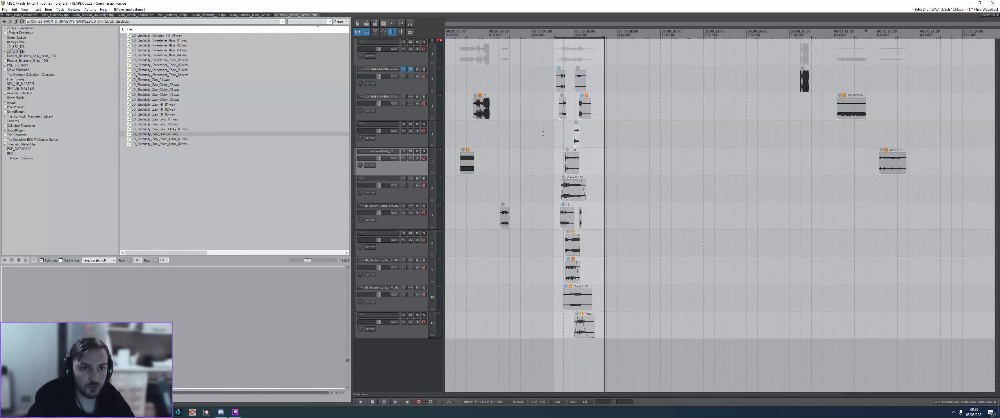
- Play back the layered sound with the added camera piece and save the project
left_click(542, 135)
left_click(552, 135)
key("space")
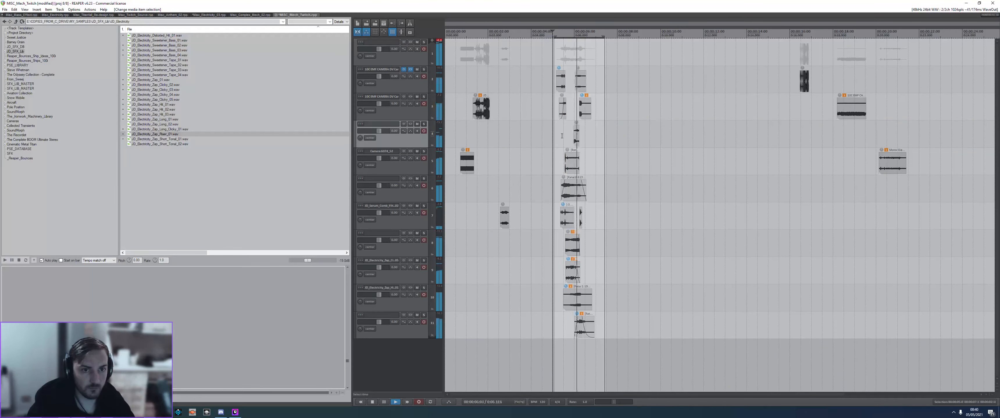
key("space")
scroll(582, 137, "up", 5)
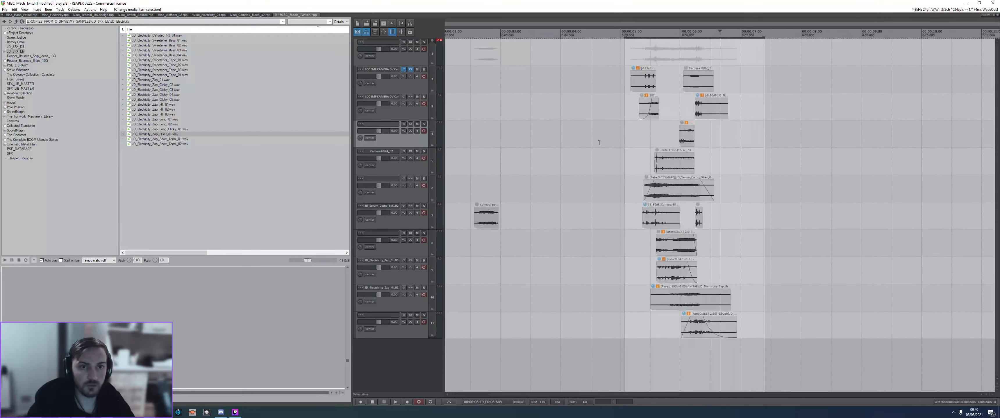
key("ctrl+s")
- Bypass the second track's effects, play back the sound for comparison and re-enable the effects
left_click(590, 148)
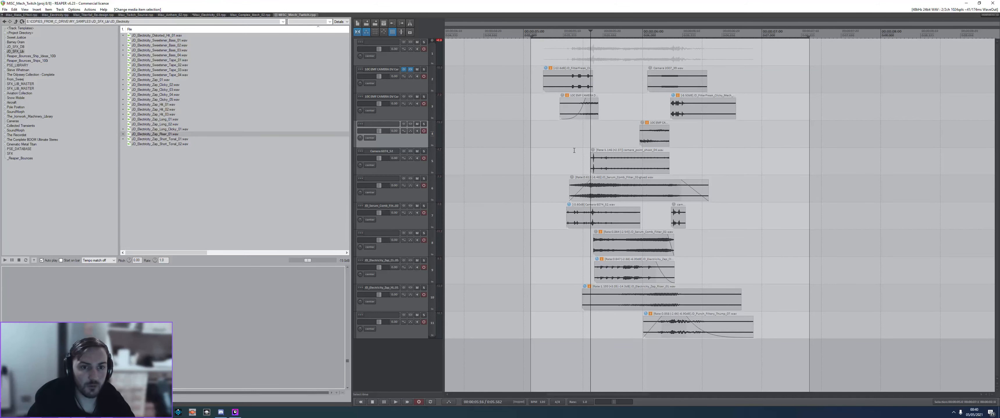
left_click(404, 70)
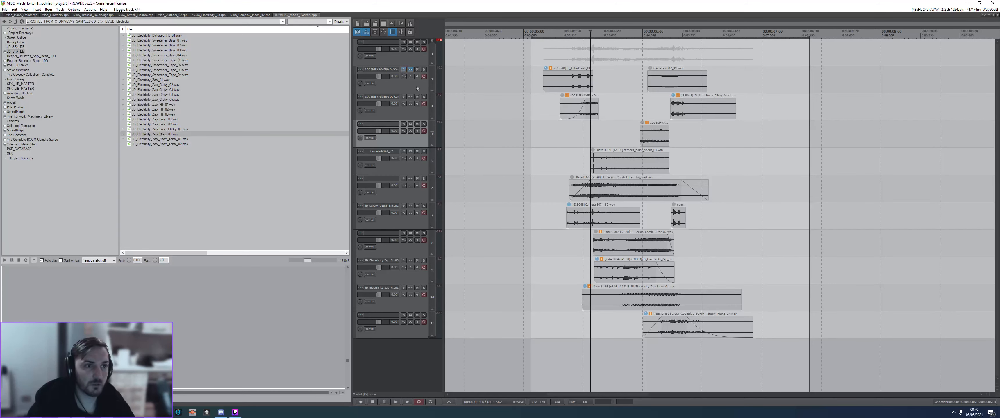
left_click(547, 117)
key("space")
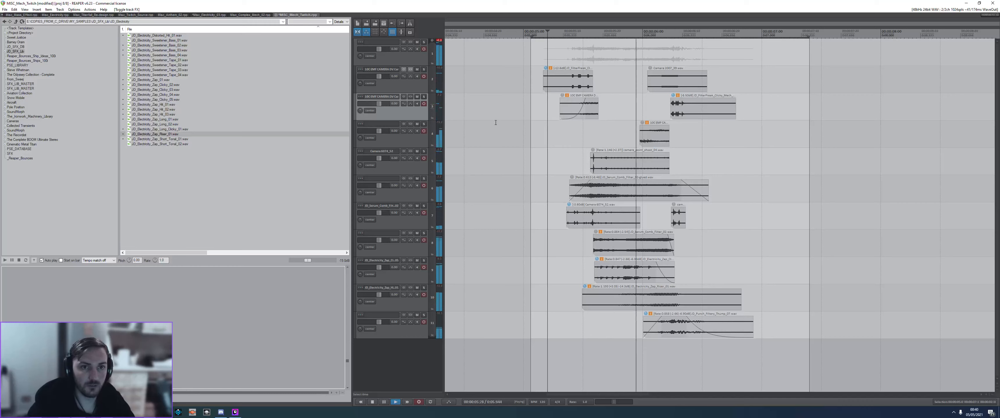
key("space")
left_click(401, 69)
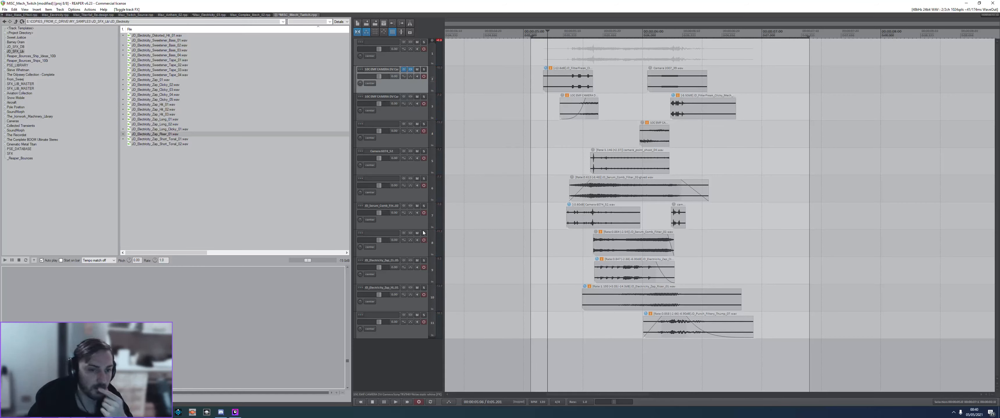
- Solo the sixth to eighth tracks, play them back and unsolo all tracks
left_click_drag(424, 234, 424, 179)
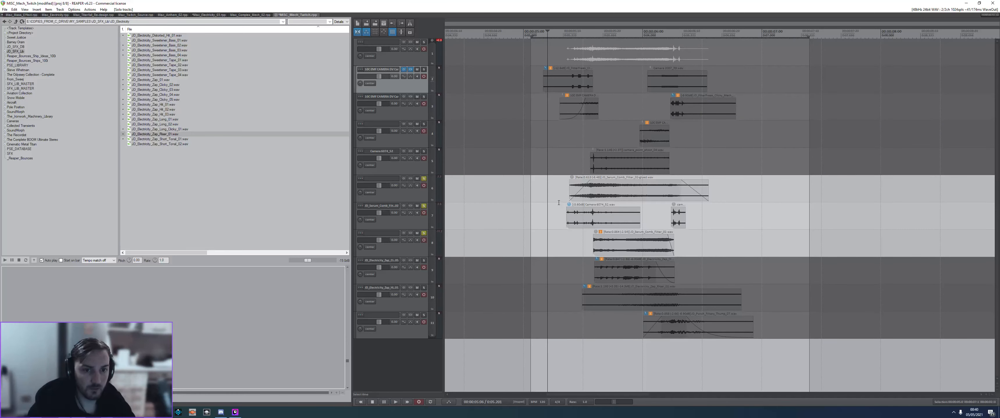
left_click(559, 202)
key("space")
key("space")
left_click(424, 179, "ctrl")
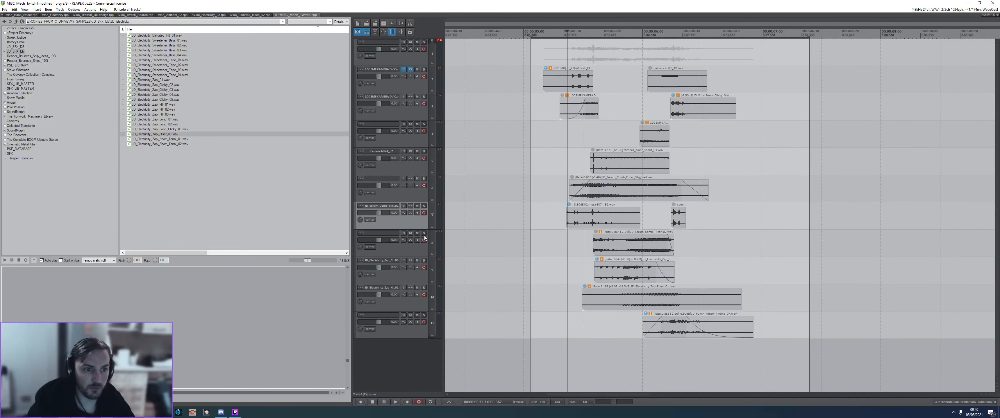
- Mute the eighth track, play back the mix without it and unmute the track
left_click(416, 234)
left_click(495, 170)
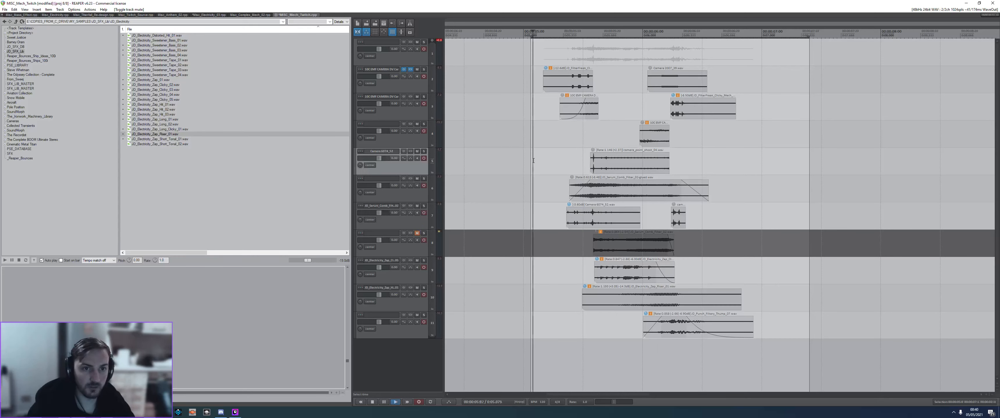
key("space")
key("space")
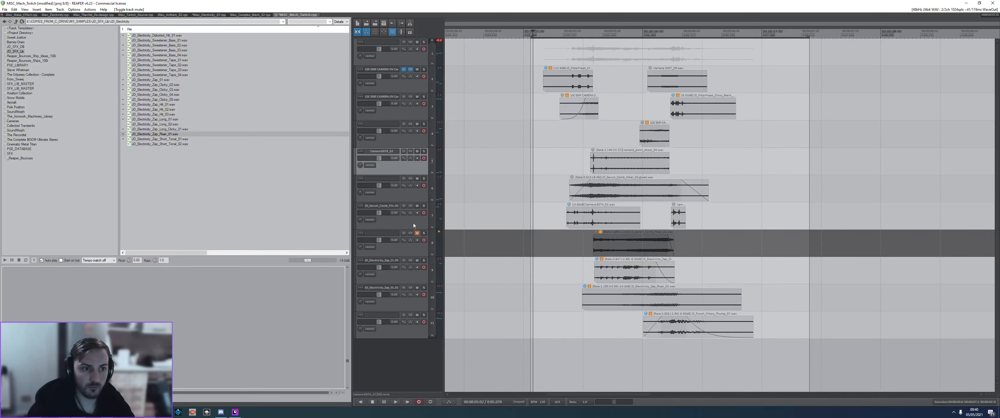
left_click(417, 235)
- Mute the sixth track, play back the mix without it and unmute the track
left_click(417, 178)
left_click(492, 160)
key("space")
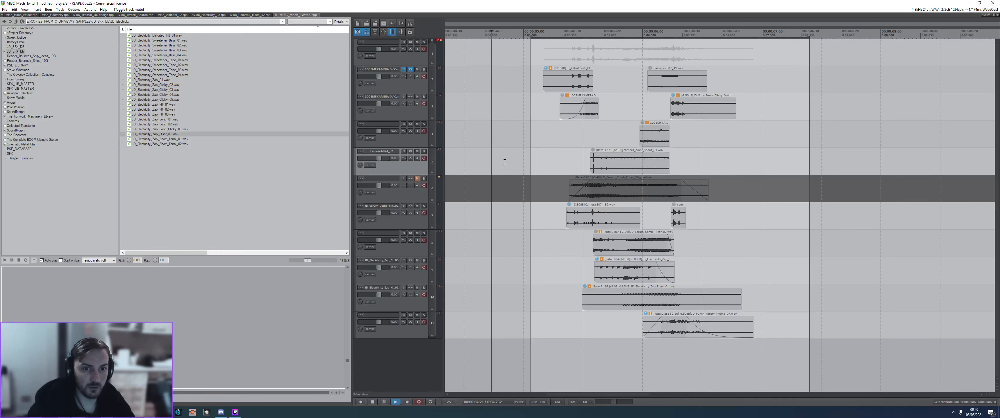
key("space")
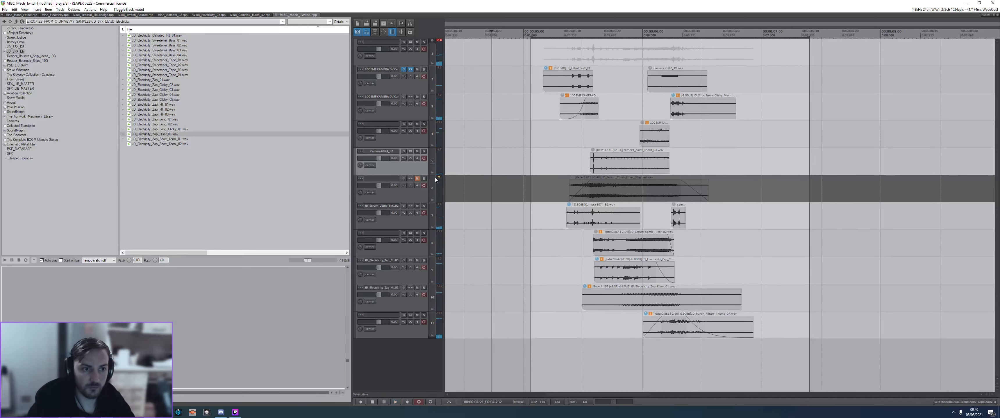
left_click(417, 180)
- Select the synth clip on the sixth track, mute it and unmute it again
scroll(791, 309, "down", 4)
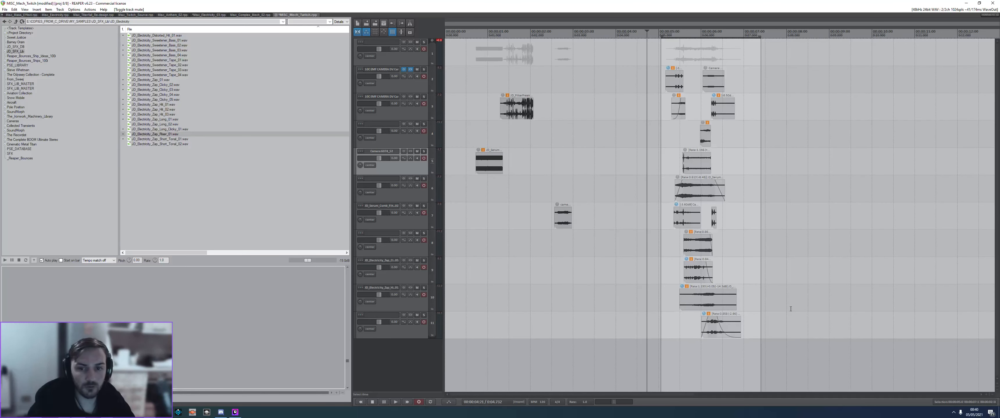
left_click(696, 187)
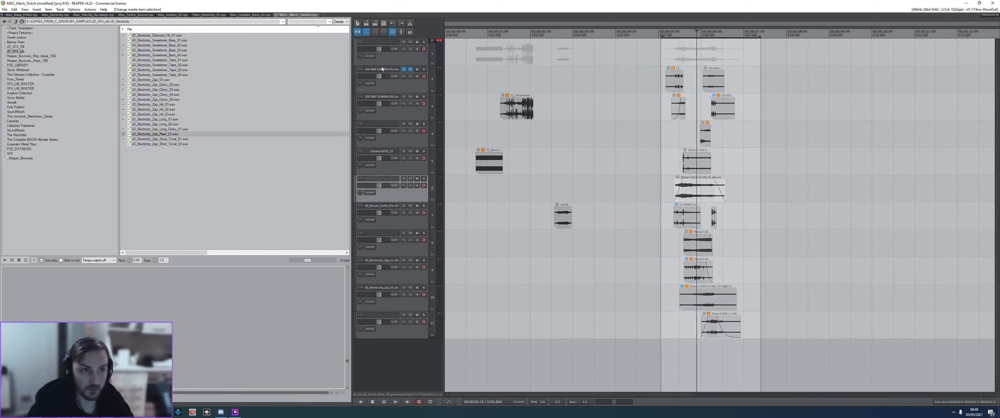
left_click(693, 196)
key("m")
key("m")
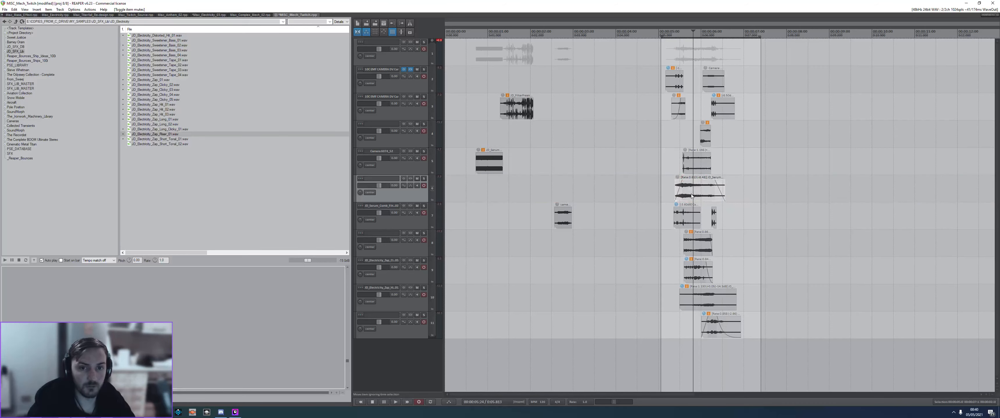
- Open the folder track's effect chain and add the Boz Digital Labs Transgressor 2 plugin
left_click(410, 43)
left_click_drag(384, 154, 377, 121)
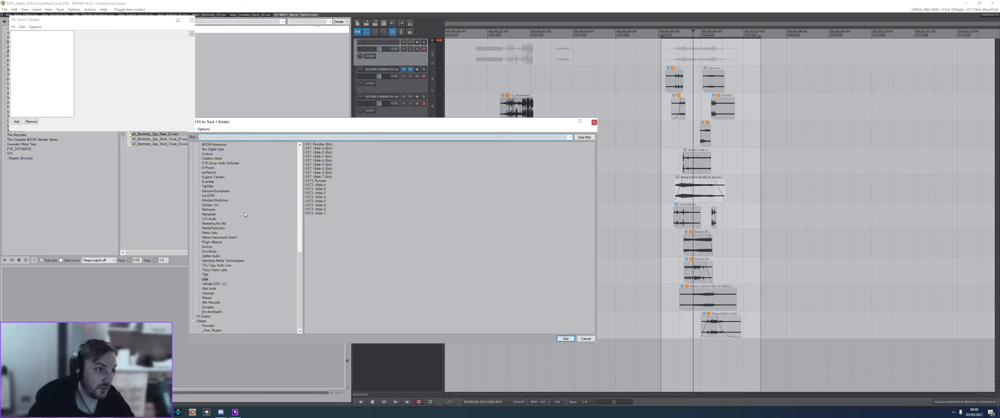
scroll(209, 228, "up", 5)
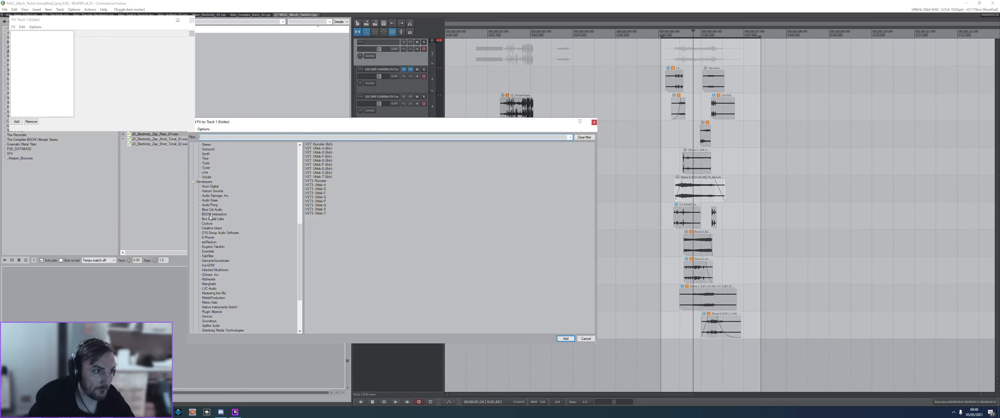
left_click(212, 219)
double_click(327, 144)
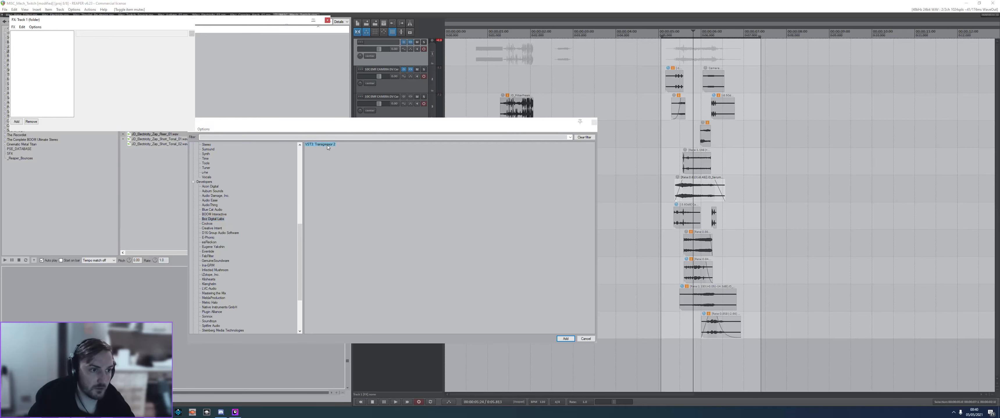
- In Transgressor's transient EQ, raise the orange high band and boost the green band at the low frequencies
left_click_drag(210, 27, 443, 170)
left_click_drag(378, 262, 380, 247)
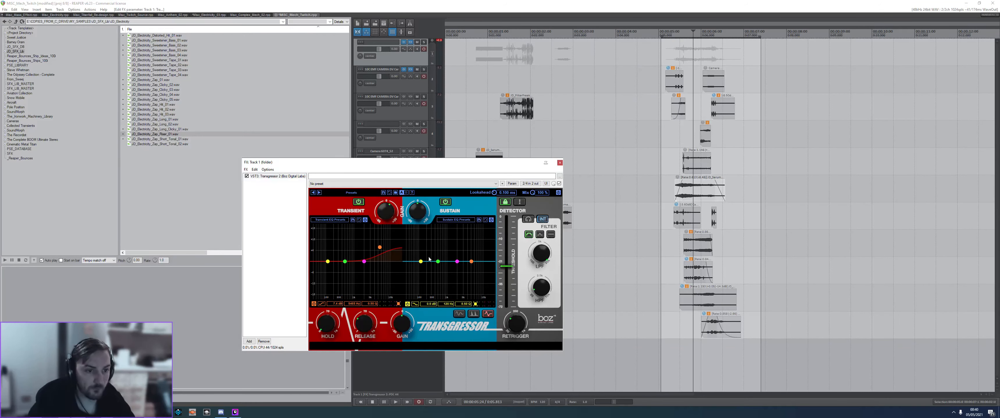
left_click_drag(346, 261, 319, 247)
left_click(659, 132)
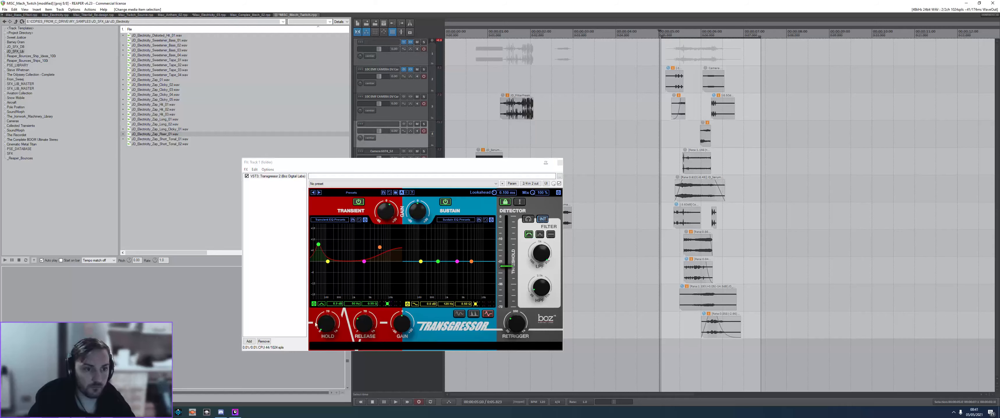
- Adjust Transgressor's transient gain, then add the Waves L1 limiter Stereo to the folder track's chain and audition the mix
left_click_drag(386, 214, 414, 217)
double_click(266, 215)
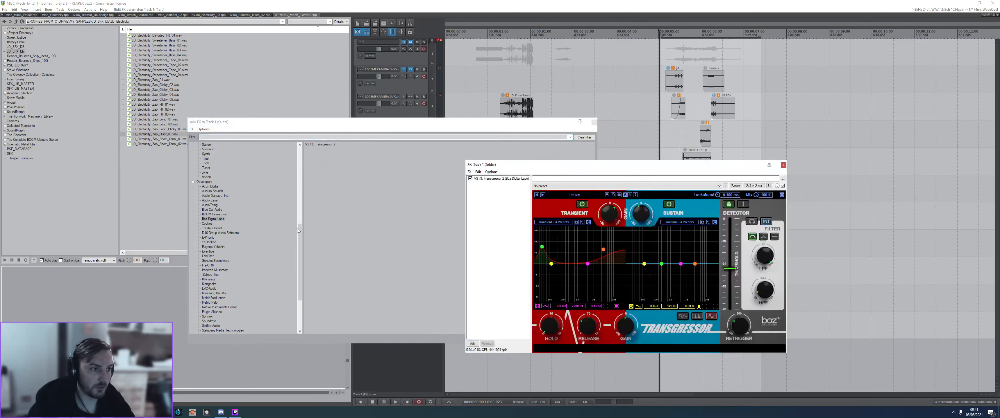
scroll(234, 228, "down", 5)
left_click(207, 297)
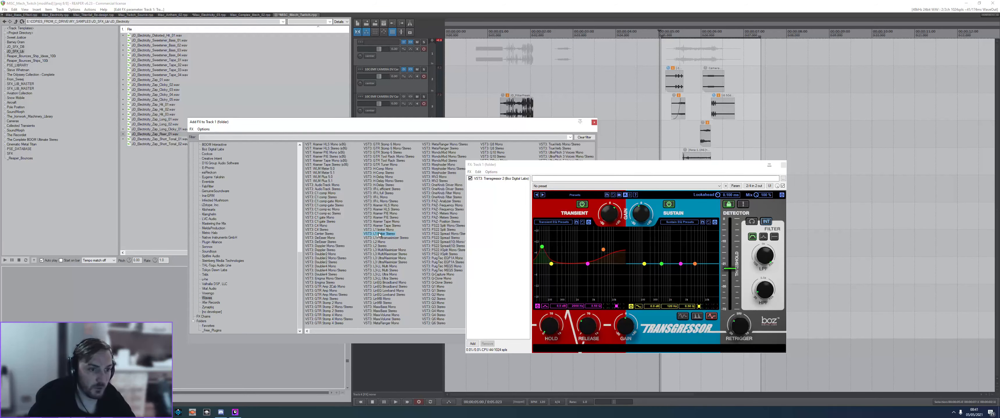
double_click(379, 234)
key("space")
key("space")
- Raise the orange high band of Transgressor's transient EQ, nudge the detector threshold up and play back the mix
left_click(500, 179)
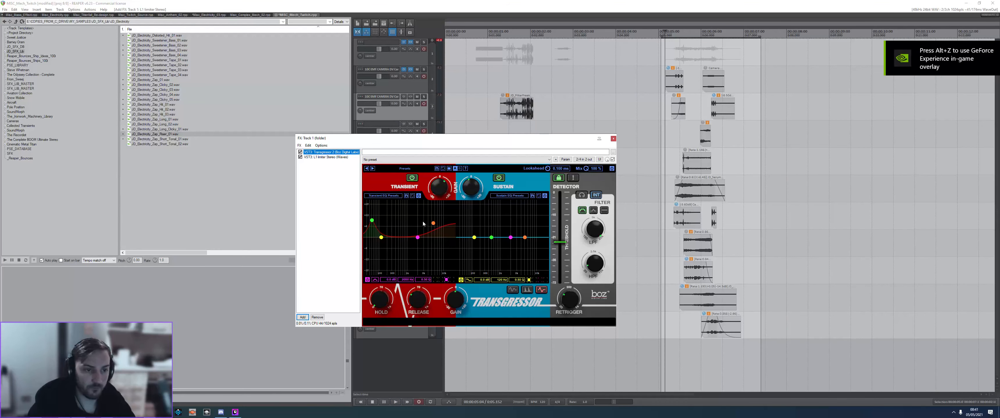
left_click_drag(433, 224, 434, 215)
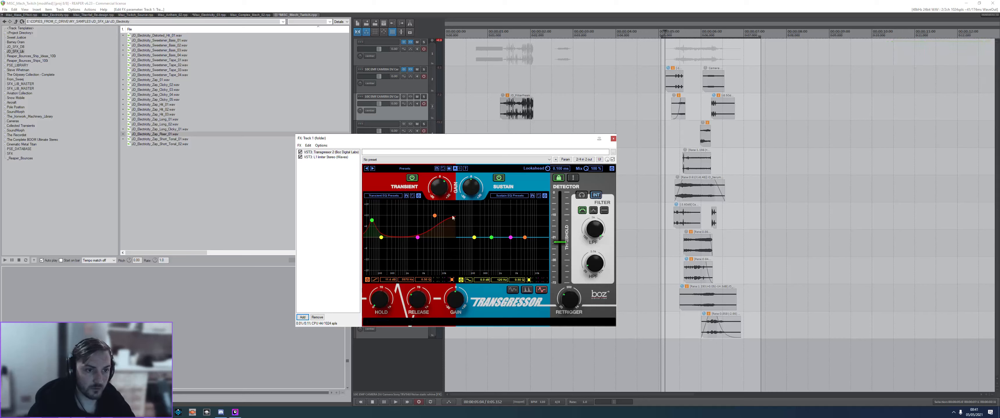
left_click_drag(560, 241, 560, 238)
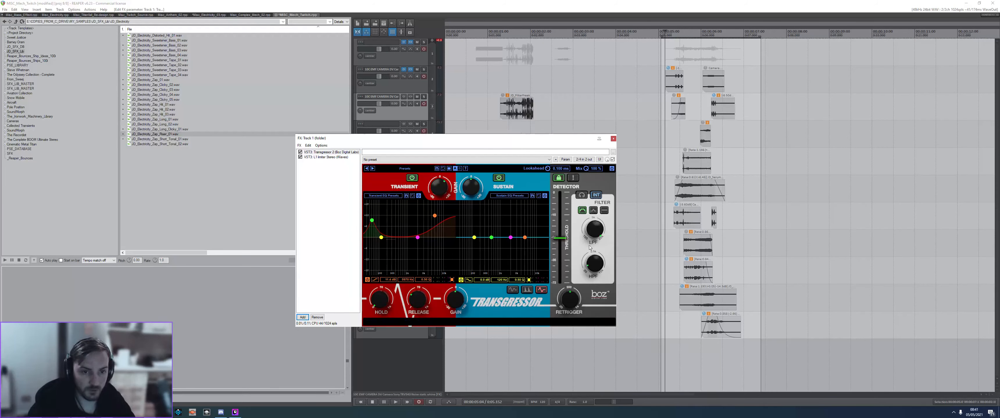
key("space")
key("space")
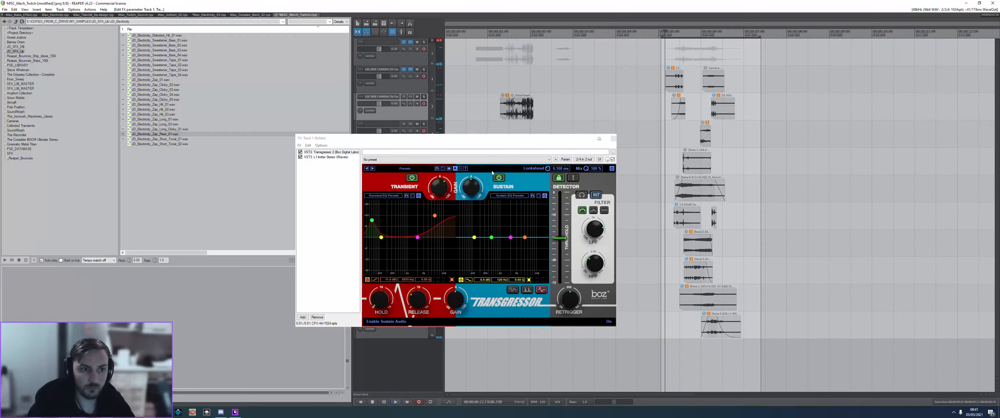
- Rebalance Transgressor's transient and sustain gains and play back the mix to compare
left_click_drag(440, 188, 469, 188)
key("space")
key("space")
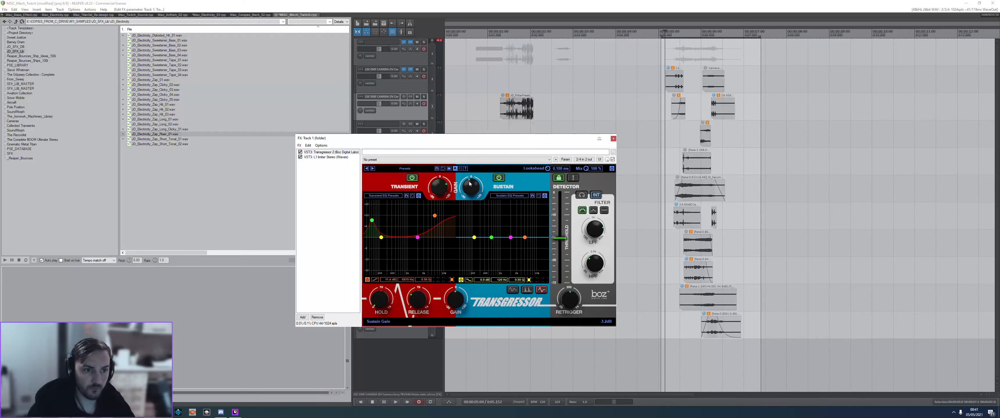
key("space")
key("space")
- Add the Sonnox Oxford Inflator Native plugin to the folder track and place it before the L1 limiter
double_click(320, 163)
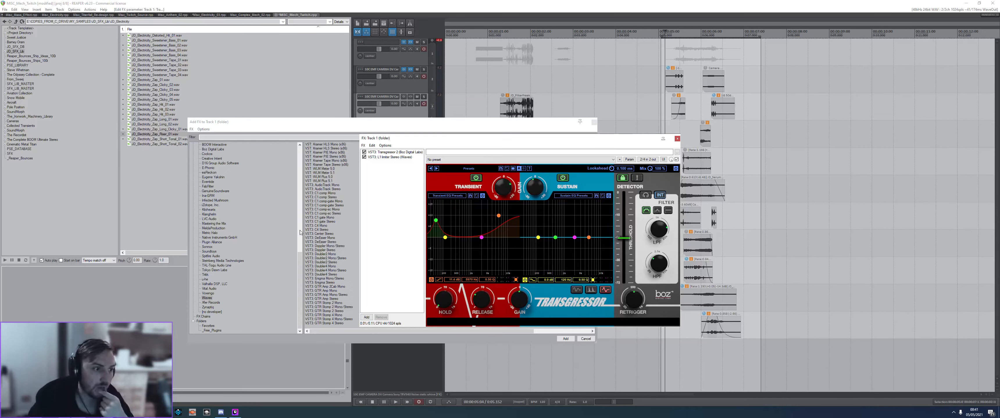
left_click(207, 247)
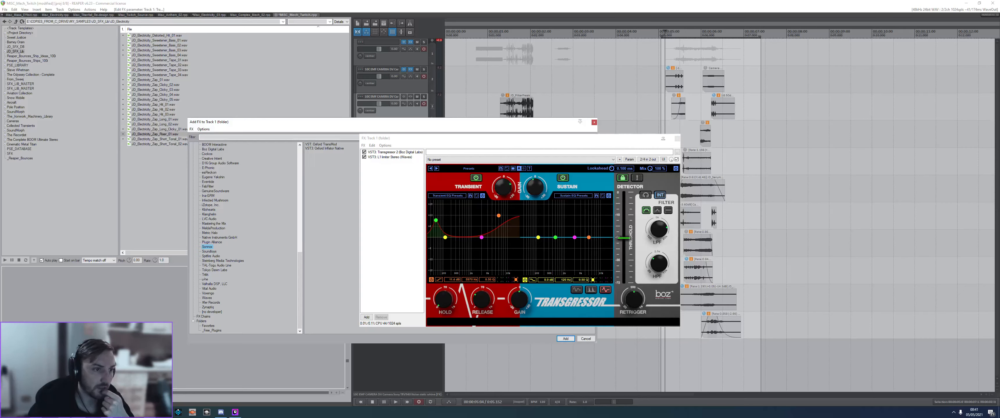
double_click(324, 149)
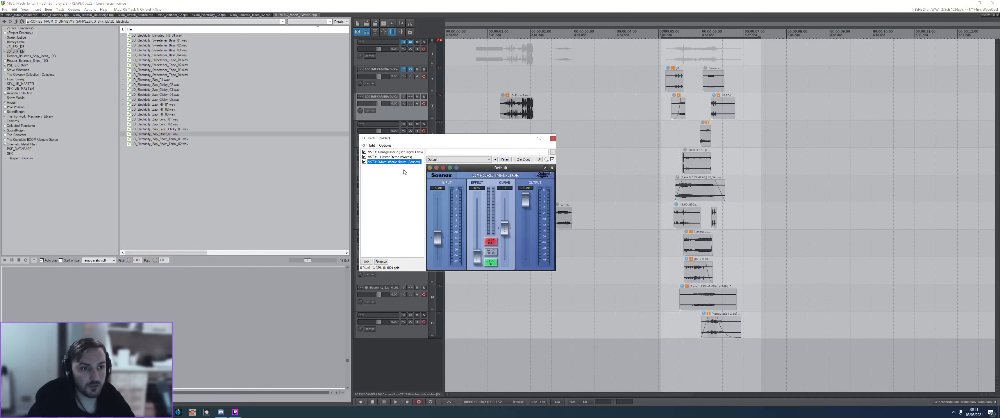
left_click_drag(403, 162, 404, 157)
- Raise the Oxford Inflator's input and effect, lower its curve, audition the mix and turn off 0 dB clipping
left_click_drag(476, 256, 475, 224)
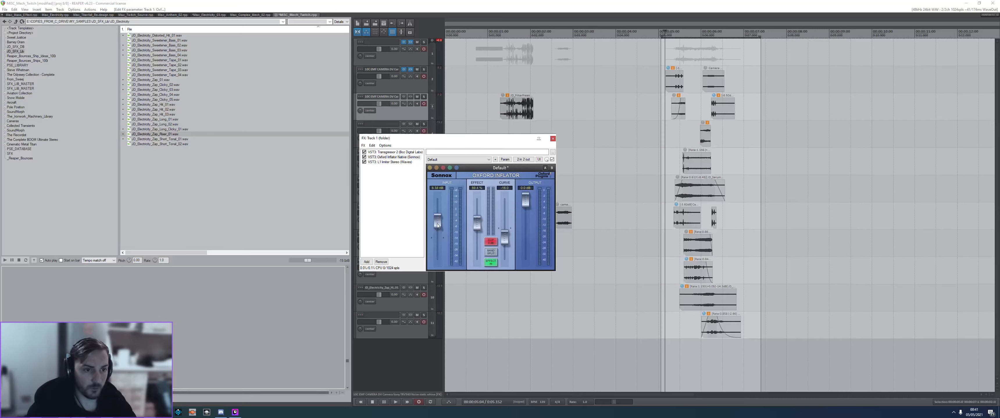
left_click(656, 150)
key("space")
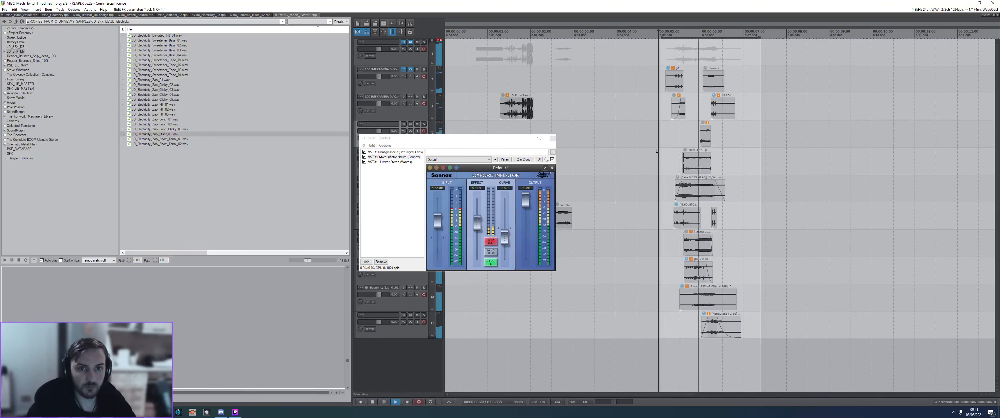
key("space")
left_click_drag(473, 221, 472, 224)
left_click(490, 242)
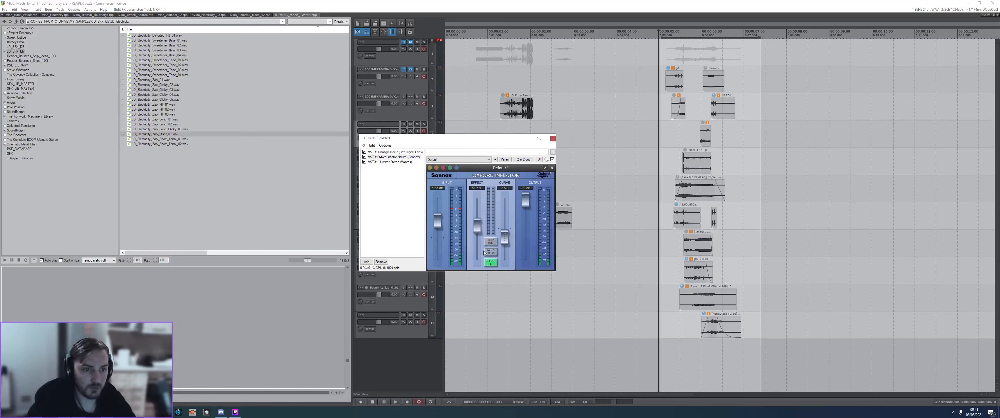
- Add the Soundtoys FilterFreak1 plugin to the end of the folder track's effect chain
double_click(408, 190)
left_click(207, 297)
left_click(553, 138)
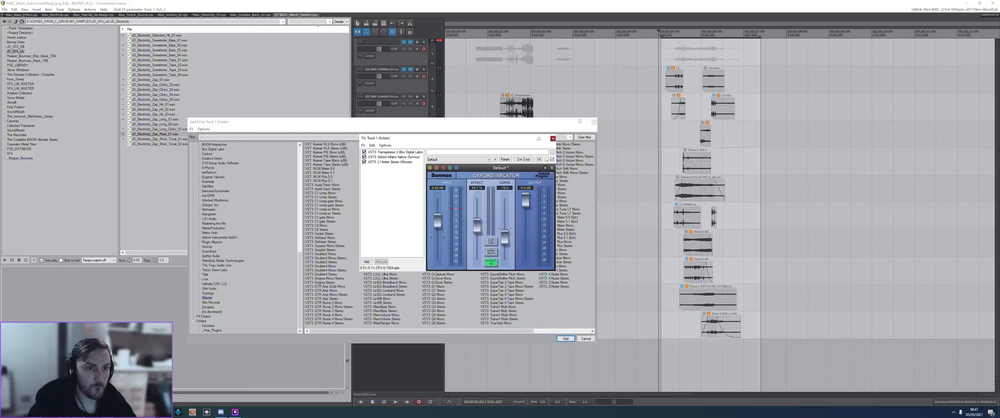
left_click(204, 252)
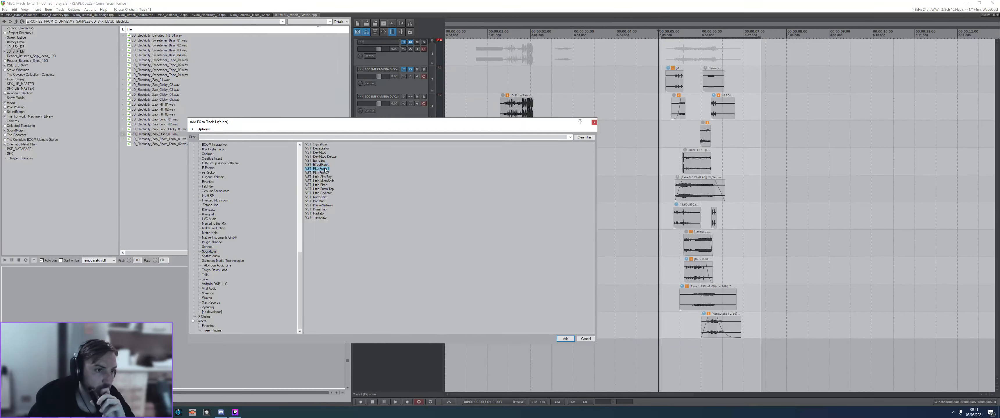
key("Return")
- Adjust FilterFreak's filter frequency and its envelope attack and release, then play back the mix from the effect's start
left_click_drag(489, 206, 485, 229)
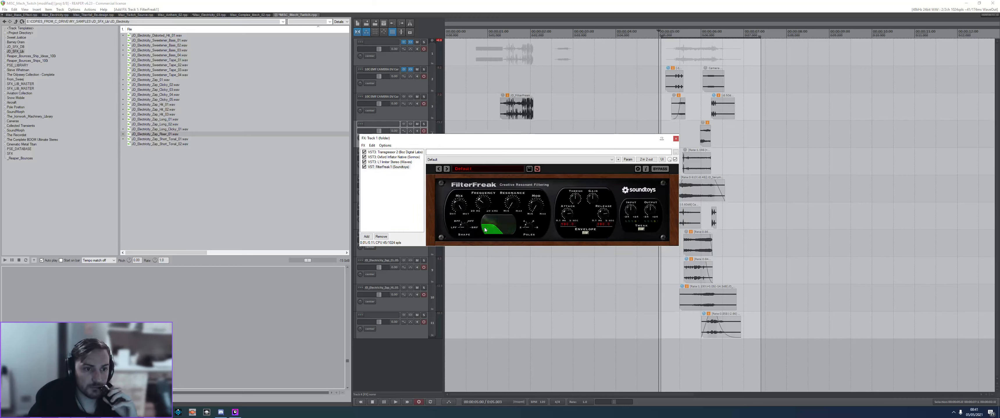
left_click_drag(567, 215, 603, 228)
left_click(666, 109)
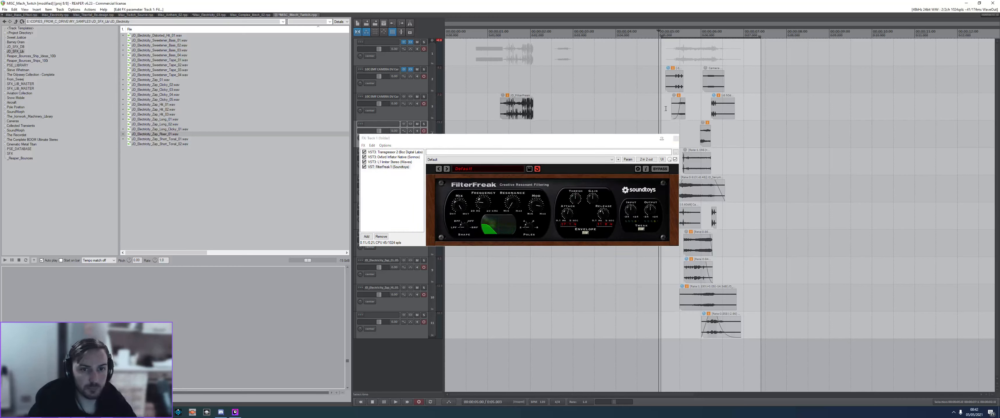
key("space")
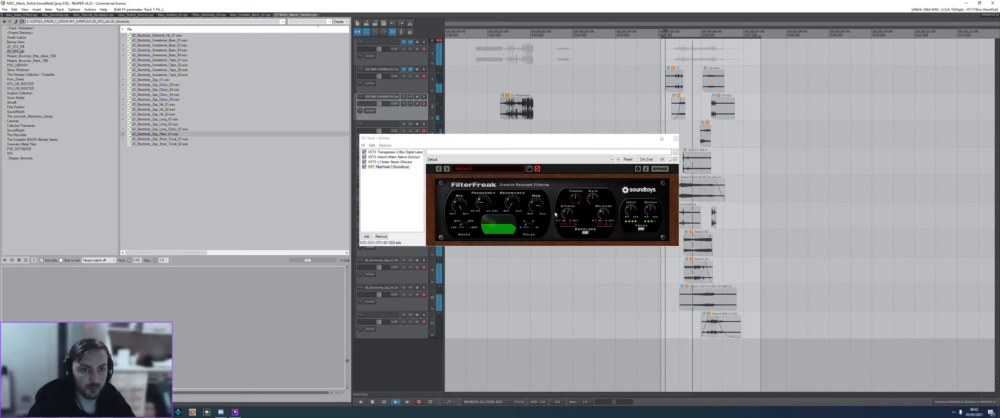
key("space")
- Adjust FilterFreak's Mod amount, open its Tweak section and set the analog style to Clean
left_click_drag(538, 205, 543, 194)
left_click(641, 229)
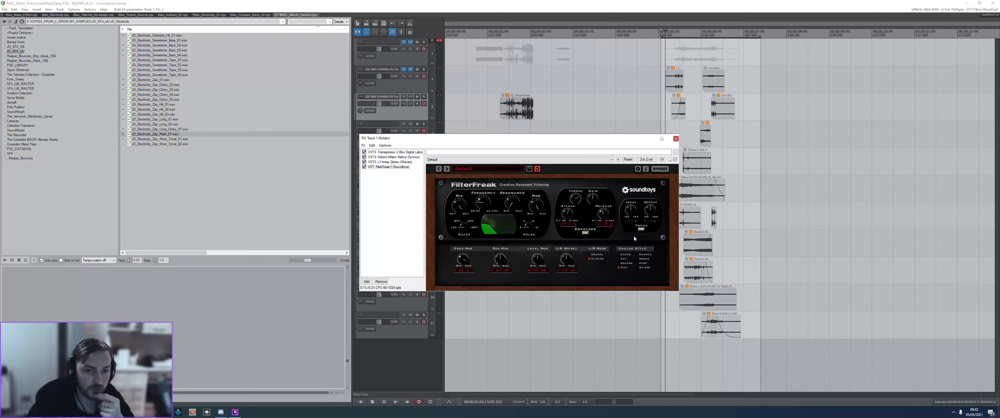
left_click(622, 254)
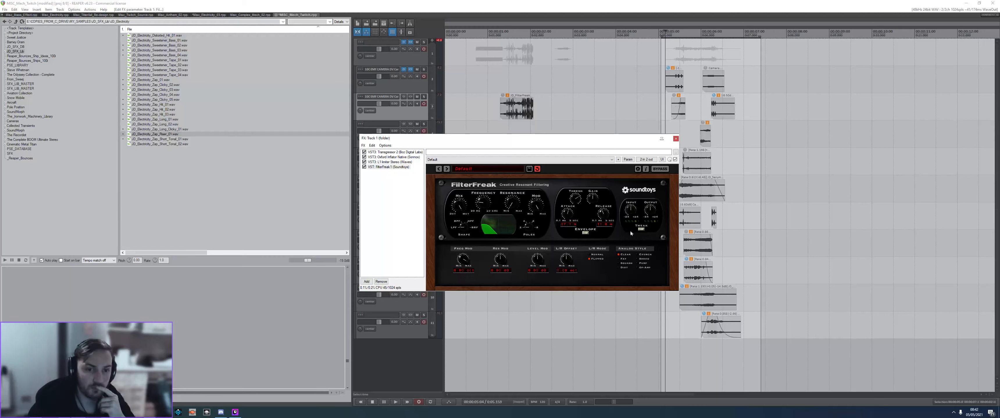
- Trim the start of the first camera clip in the layered section, adjust its fade and play back the mix
left_click(665, 107)
left_click_drag(670, 80, 671, 81)
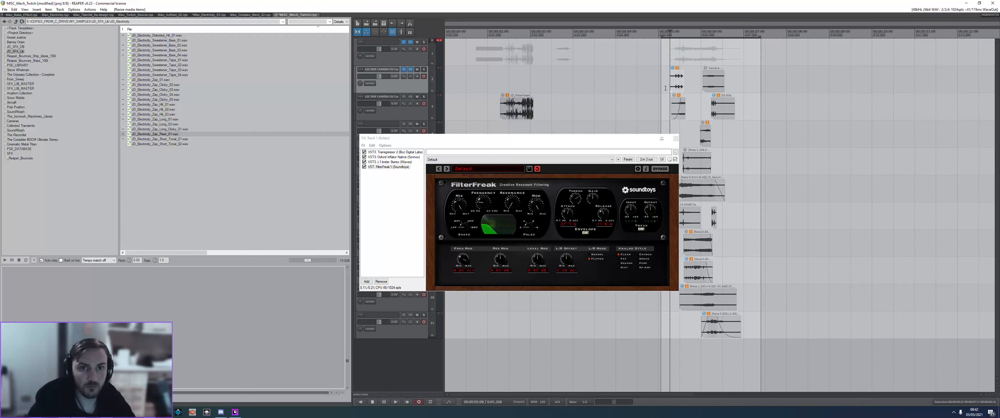
left_click(665, 88)
left_click_drag(671, 72, 672, 72)
left_click(668, 85)
left_click(666, 85)
key("space")
key("space")
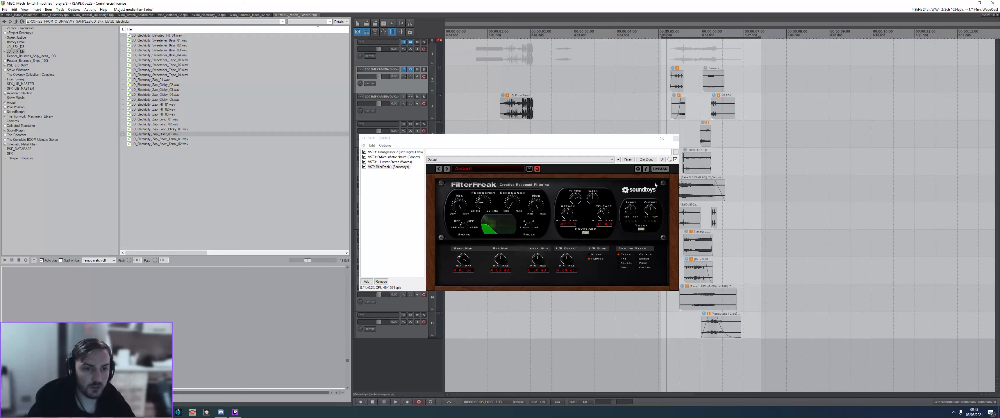
- Lower FilterFreak's mix amount and play back the sound twice to judge the blend
left_click_drag(459, 204, 453, 234)
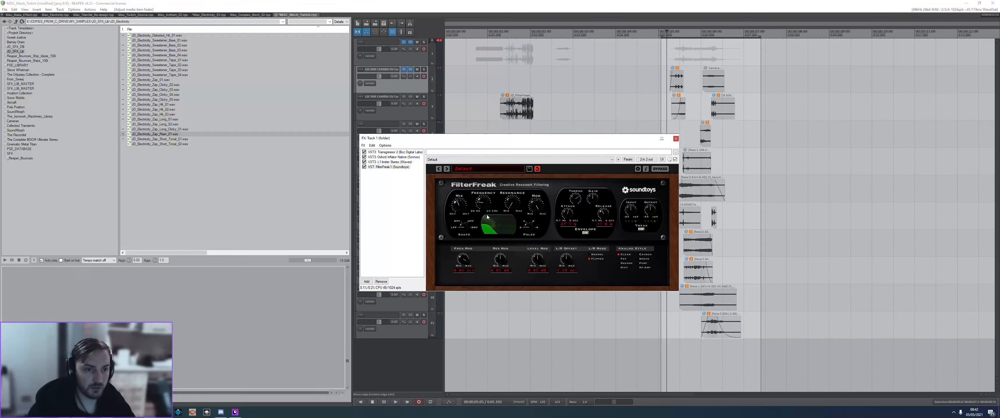
key("space")
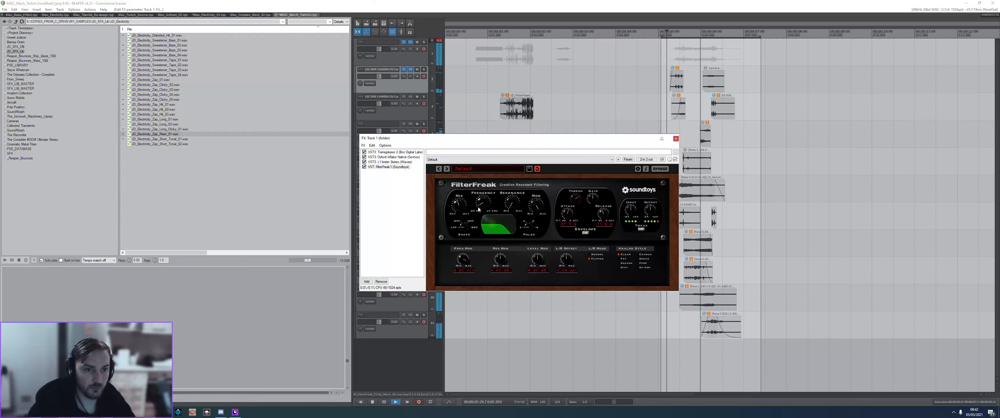
key("space")
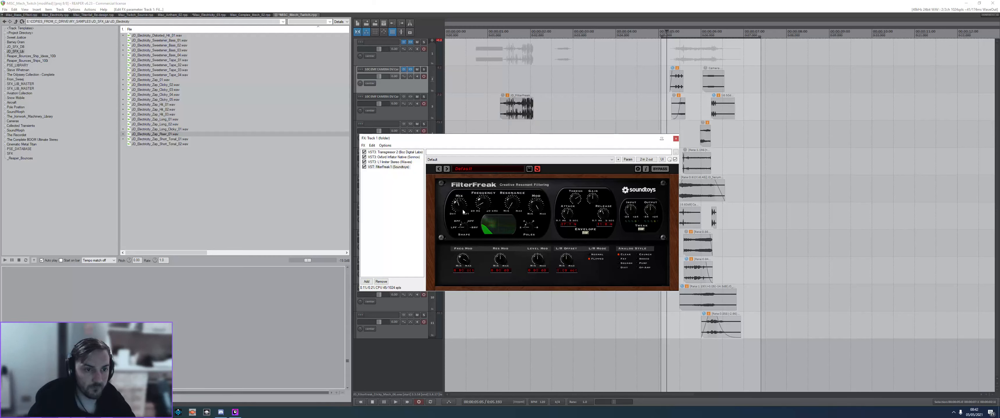
key("space")
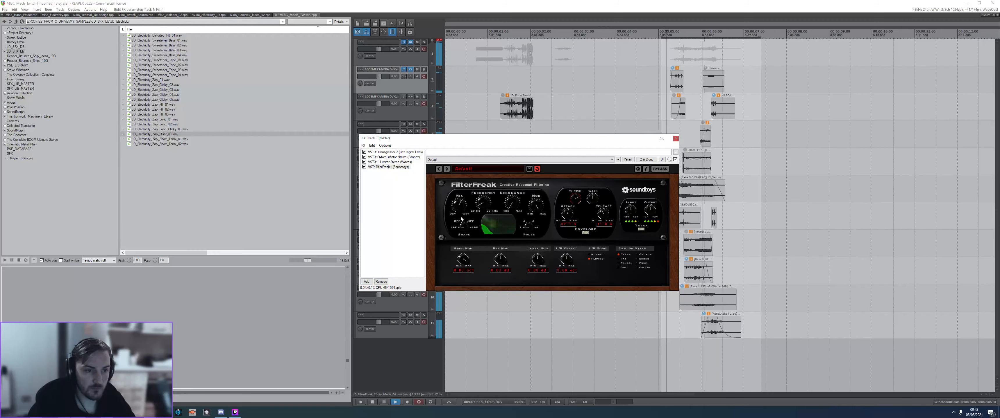
key("space")
- Switch to Twitch Studio to read the viewer's chat question and return to REAPER
key("alt+Tab")
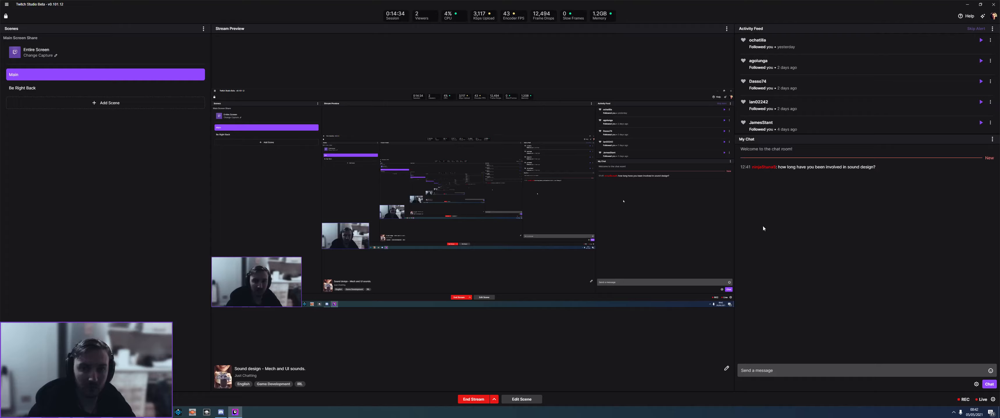
key("alt+Tab")
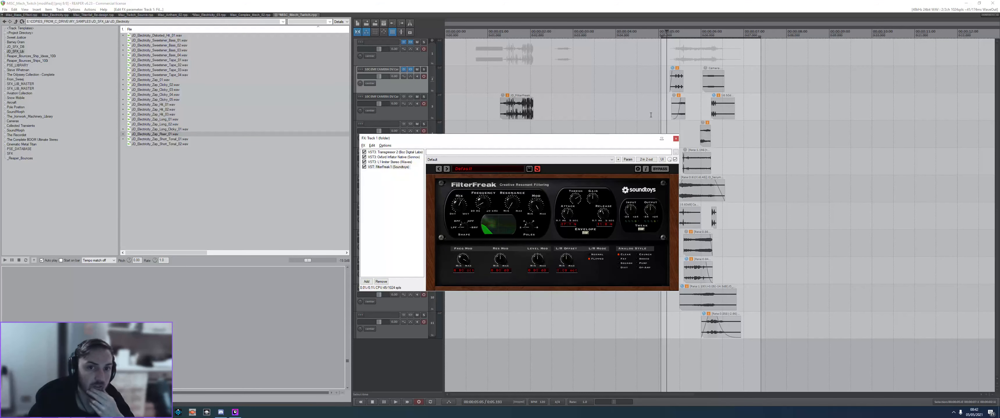
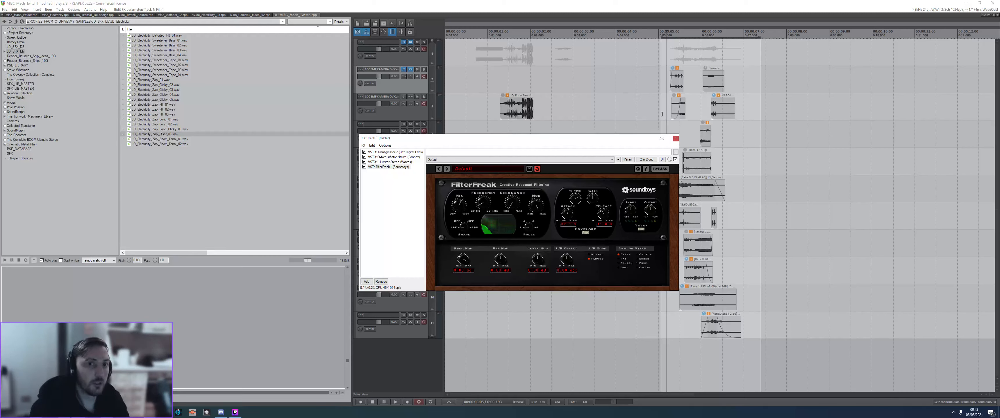
- Redefine the time selection around the layered clips and move the effect window clear of them
left_click(667, 110)
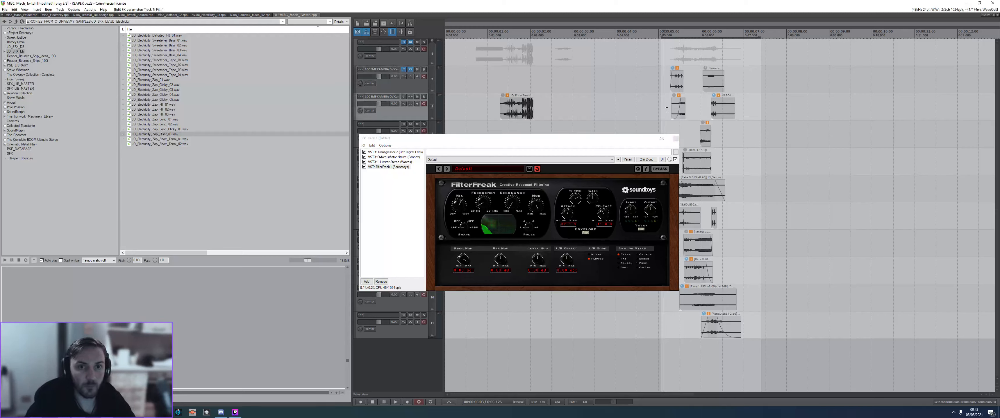
left_click_drag(659, 113, 752, 110)
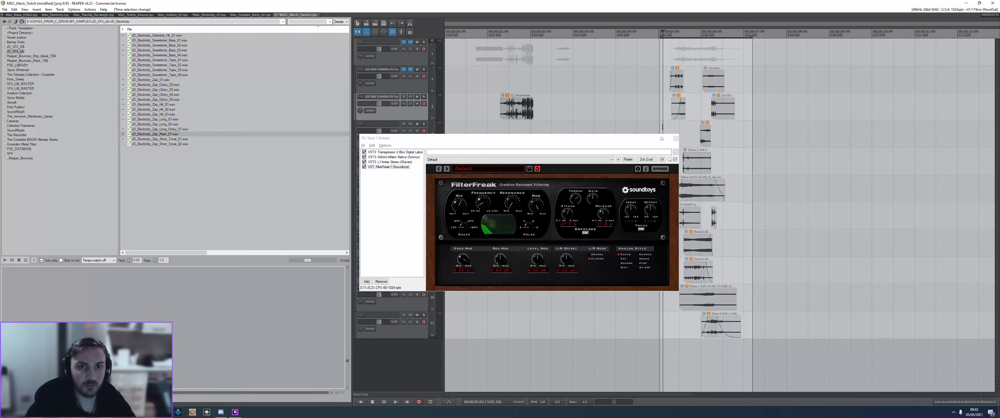
left_click_drag(537, 143, 481, 153)
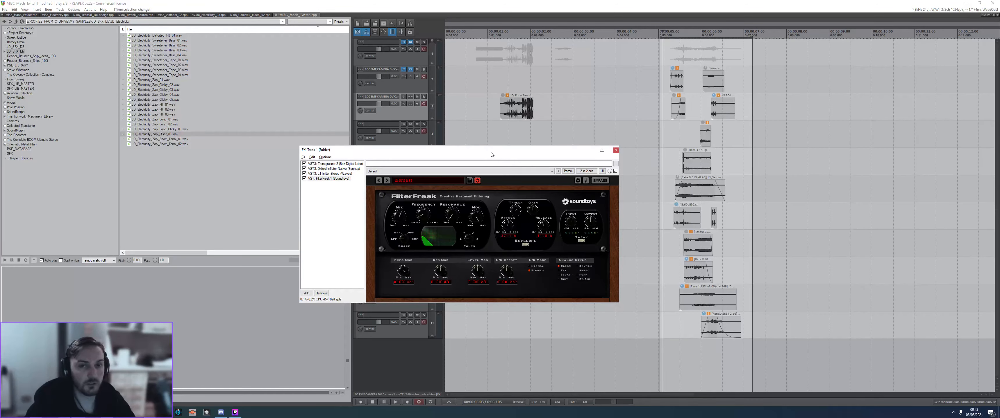
- Check the Twitch Studio chat again, return to REAPER and place the edit cursor just before the layered clips
key("alt+Tab")
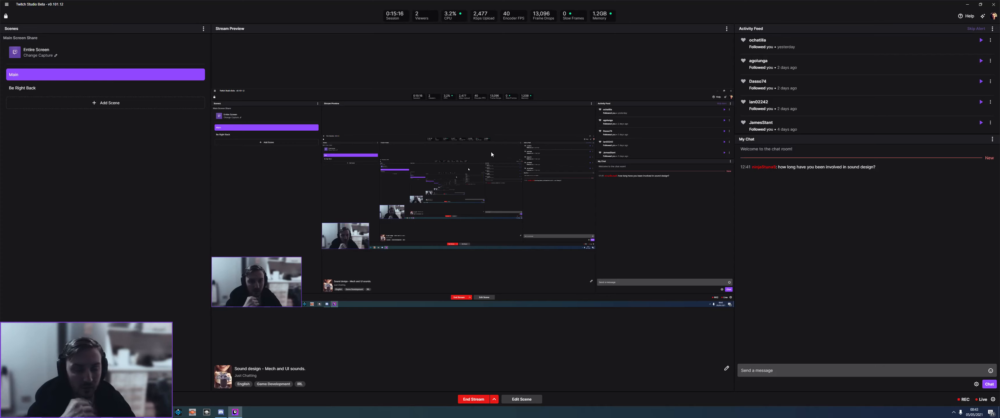
key("alt+Tab")
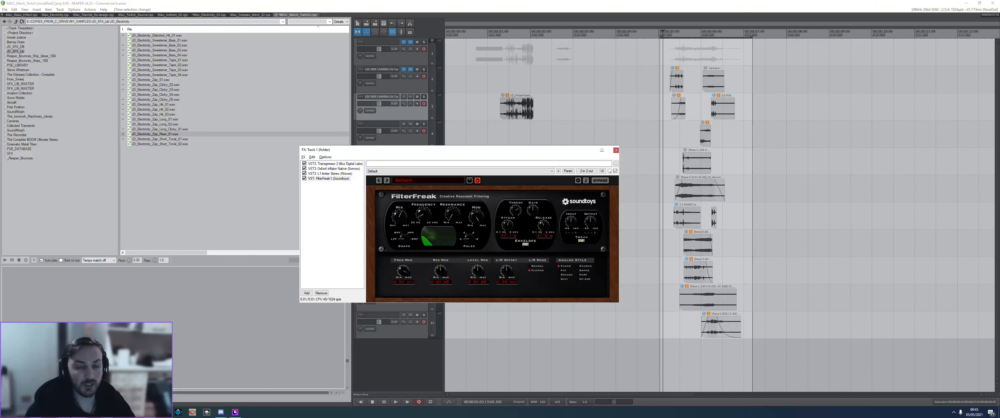
left_click(667, 163)
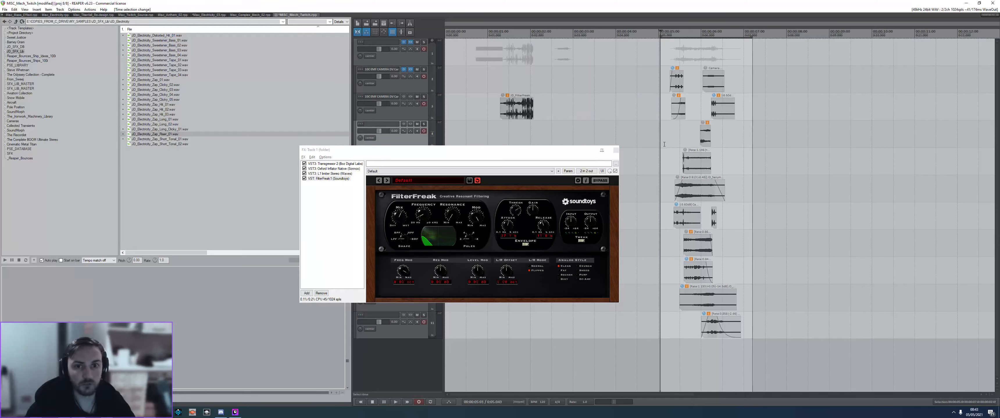
- Play back the layered sound and add a fade-out to the late camera clip on the third track
key("space")
key("space")
left_click(729, 110)
left_click_drag(733, 110, 724, 100)
left_click(731, 103)
left_click(722, 105)
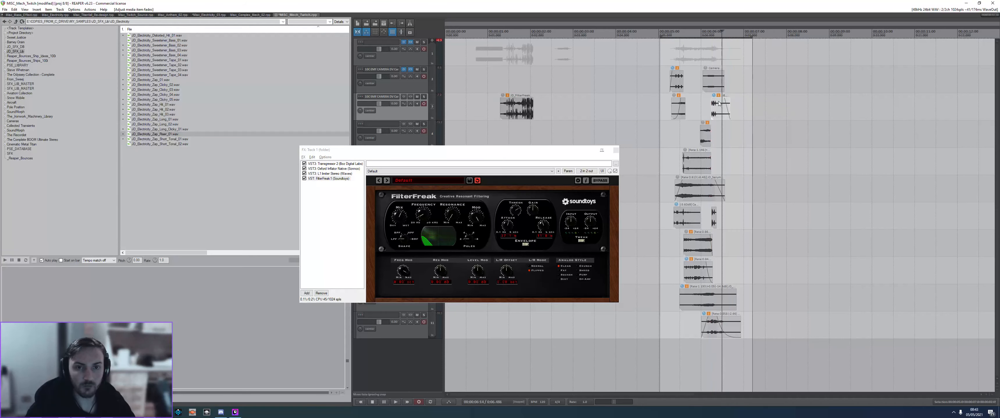
- Add a fade-out to the late camera clip on the second track and close the effect window
scroll(722, 105, "up", 5)
left_click(627, 71)
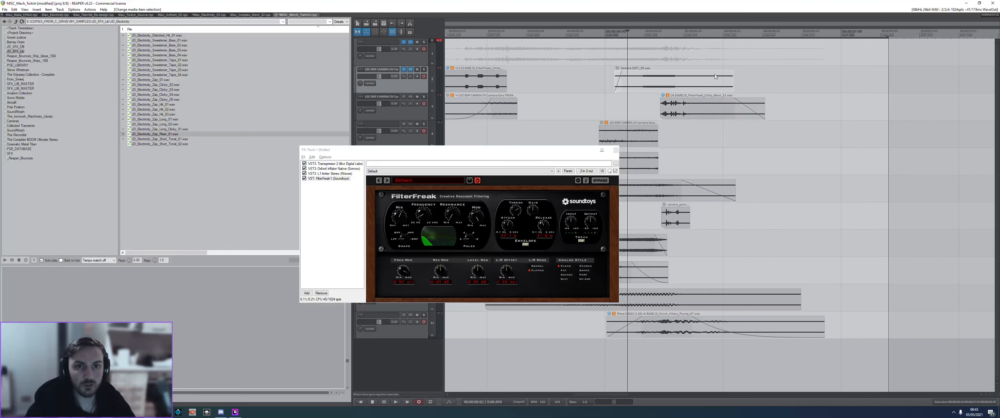
left_click_drag(732, 72, 707, 74)
left_click(700, 79)
left_click(616, 151)
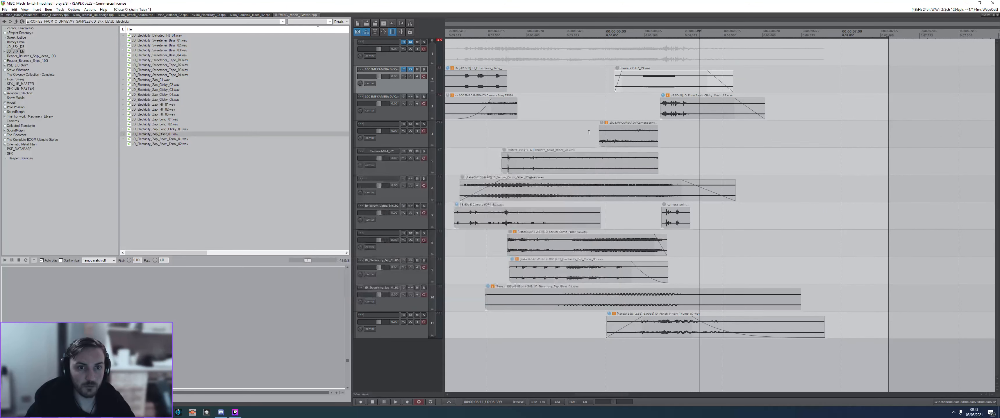
- Fade both ends of the camera clip on the fifth track and the short clip on the track above it
left_click(590, 137)
left_click_drag(502, 154, 503, 155)
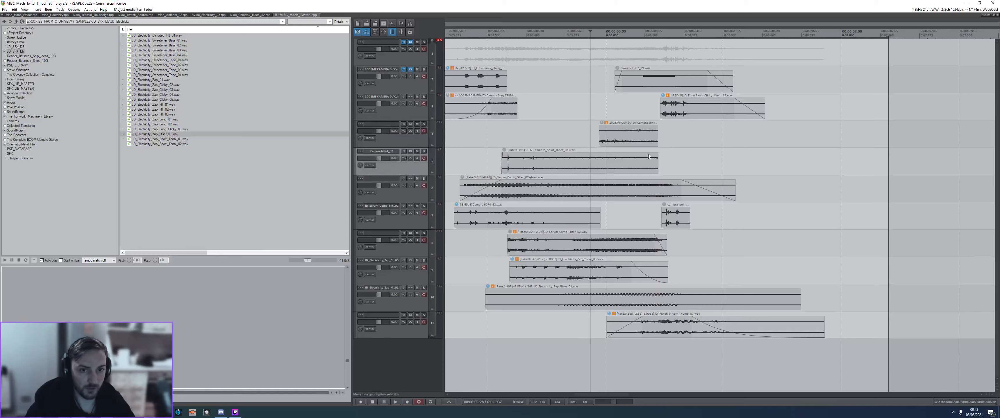
left_click_drag(658, 153, 644, 154)
left_click(644, 160)
left_click_drag(599, 126, 654, 131)
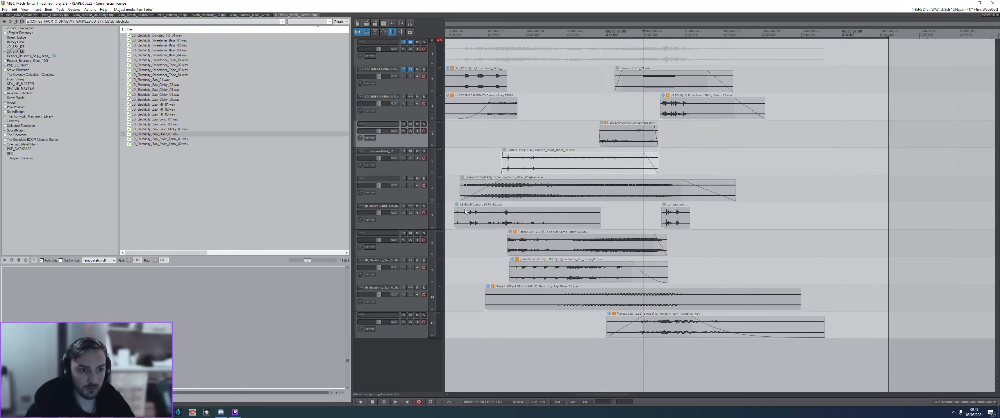
- Fade both ends of the seventh track's long clip and add short fade-ins to the synth and electricity clips below it
left_click_drag(454, 209, 456, 211)
left_click_drag(600, 209, 558, 209)
left_click(514, 239)
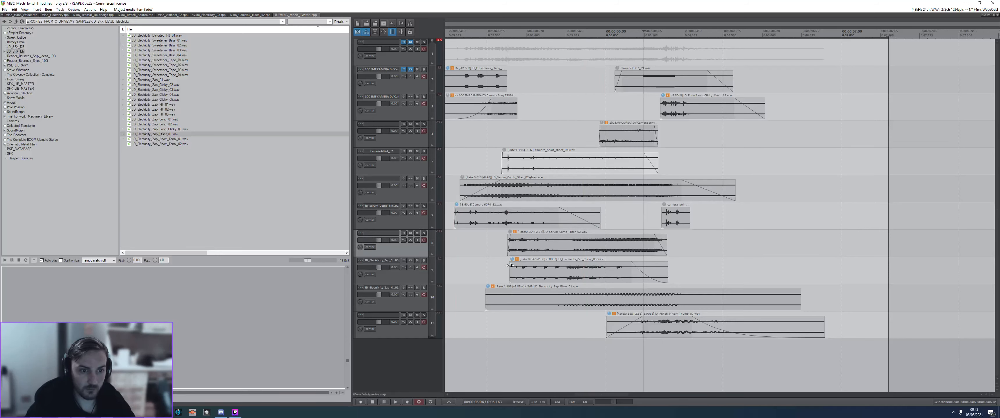
left_click_drag(510, 266, 515, 266)
left_click_drag(486, 295, 503, 295)
left_click(505, 296)
left_click(472, 272)
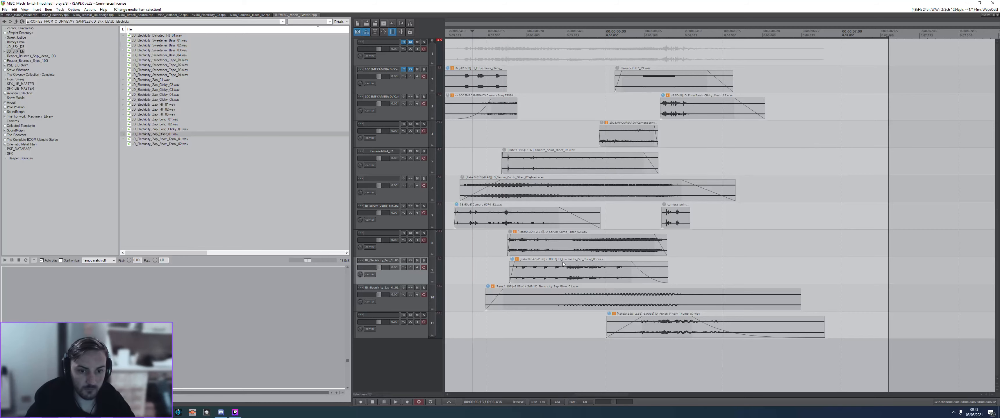
- Fade out the seventh track's short clip and smooth the ends of the two early camera clips on the second and third tracks
scroll(563, 263, "down", 2)
left_click_drag(857, 211, 874, 211)
left_click(716, 161)
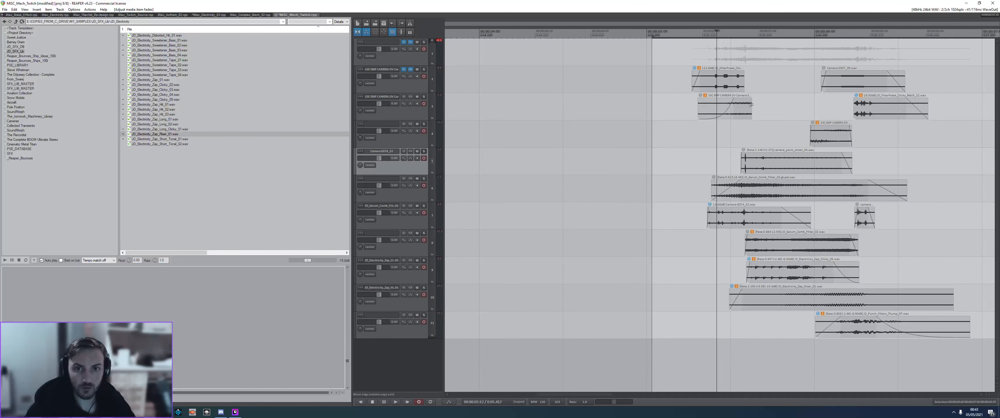
left_click(751, 104)
left_click(743, 70)
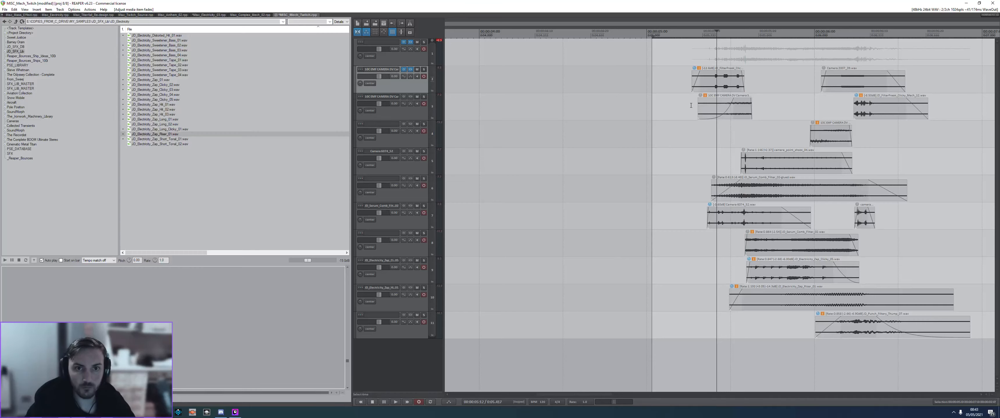
left_click(691, 105)
- Reopen the folder track's effects, glance at the Twitch Studio chat, return to REAPER and adjust FilterFreak's Mod knob
left_click(410, 42)
key("alt+Tab")
key("alt+Tab")
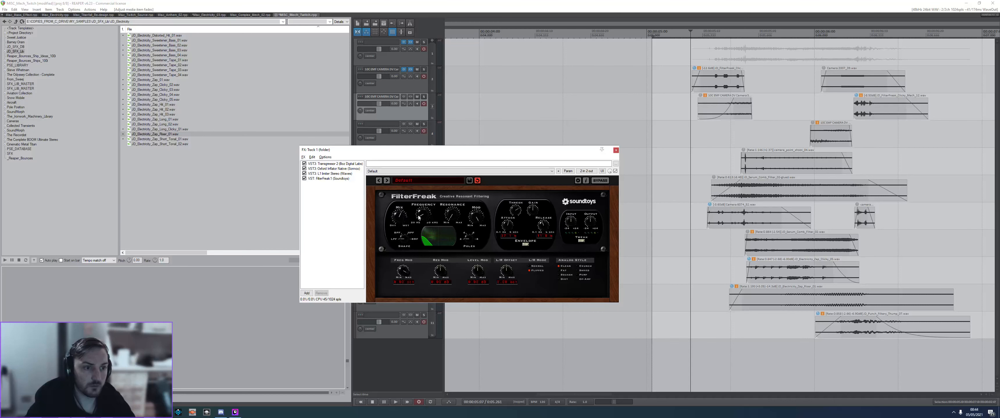
left_click_drag(477, 218, 477, 238)
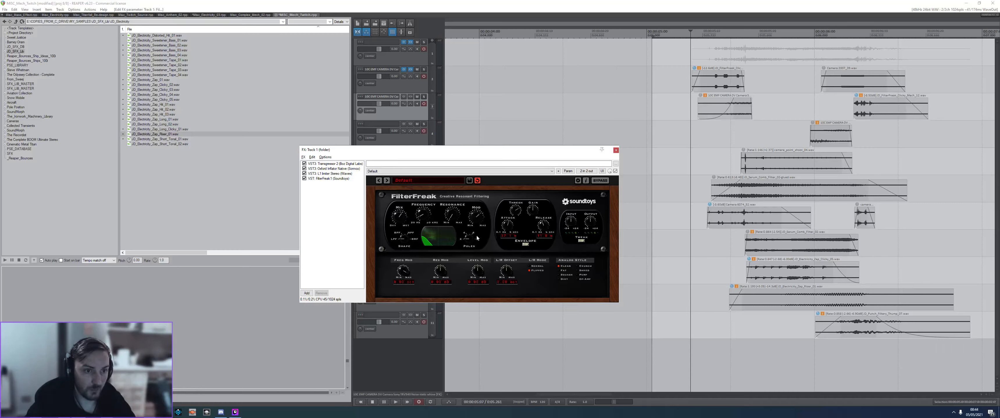
- Play back the layered clips twice to judge the FilterFreak settings
left_click(703, 132)
key("space")
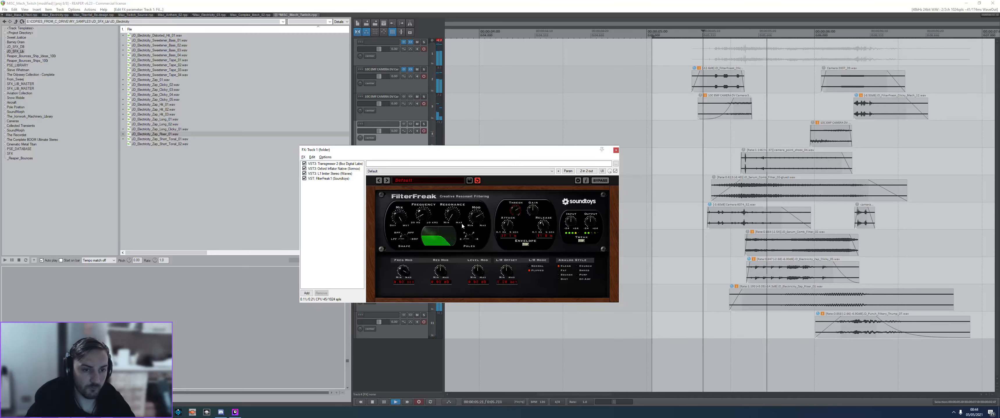
key("space")
key("space")
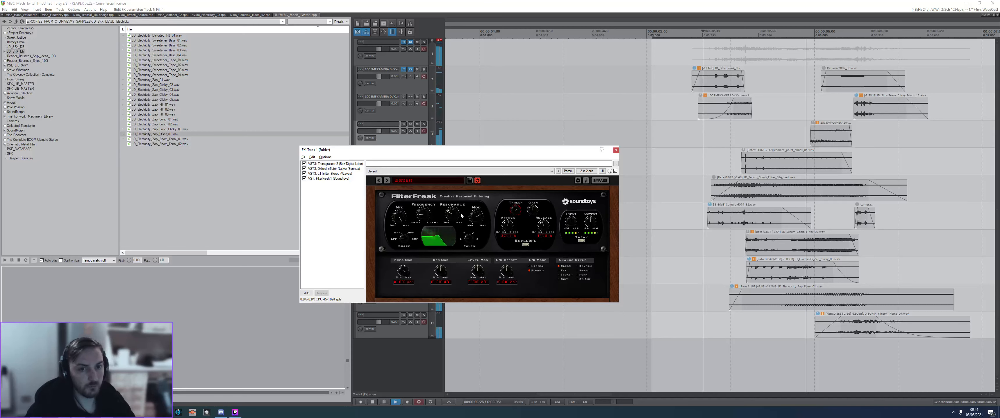
key("space")
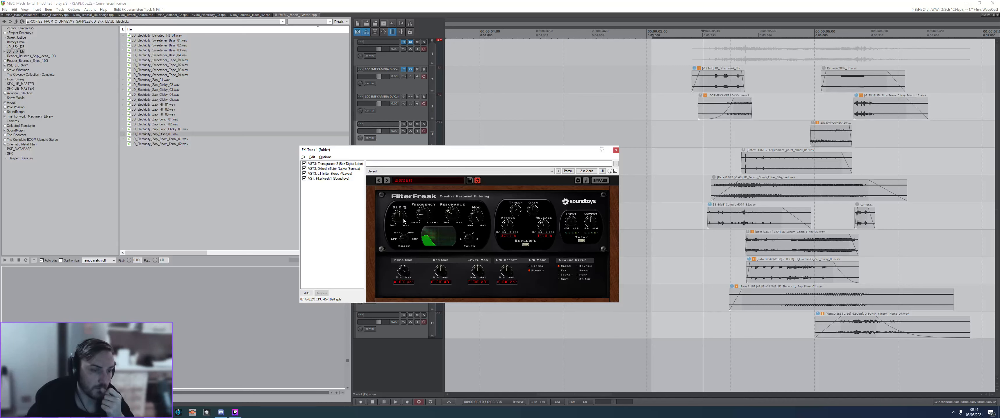
- Lower FilterFreak's mix to about 33% and play back the sound from just before the first clips
left_click_drag(401, 229, 404, 240)
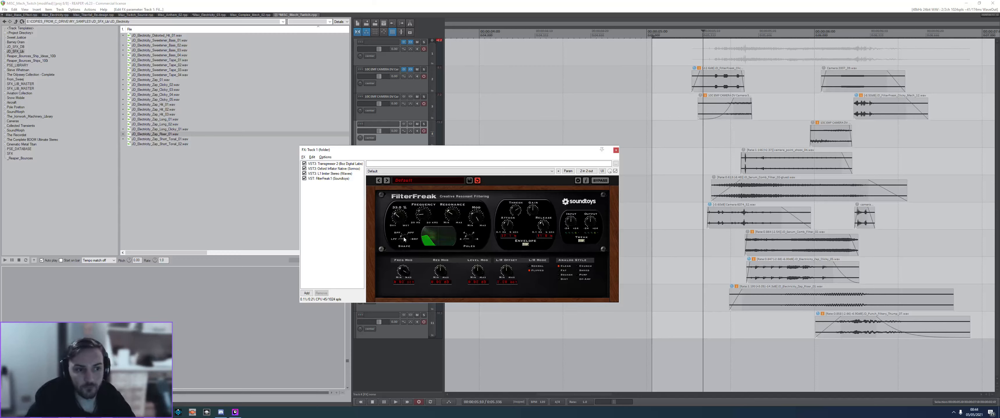
left_click(687, 115)
key("space")
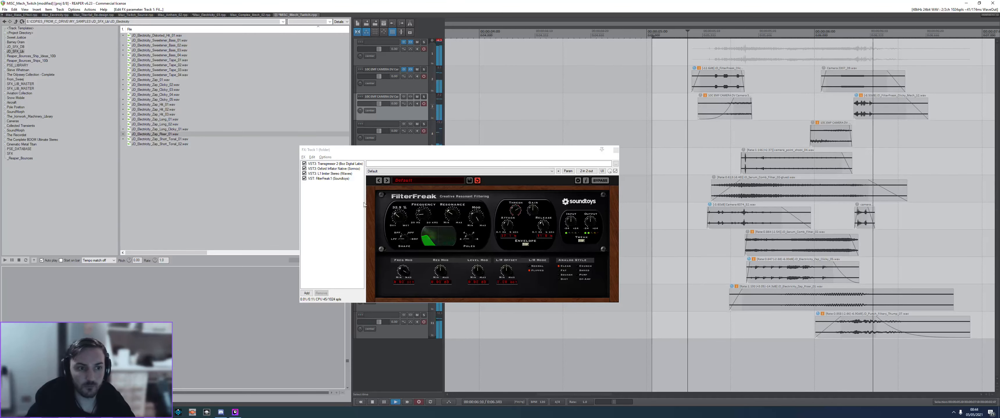
key("space")
- Add the Waves RBass Stereo plugin to the folder track's effect chain
left_click(309, 198)
double_click(309, 198)
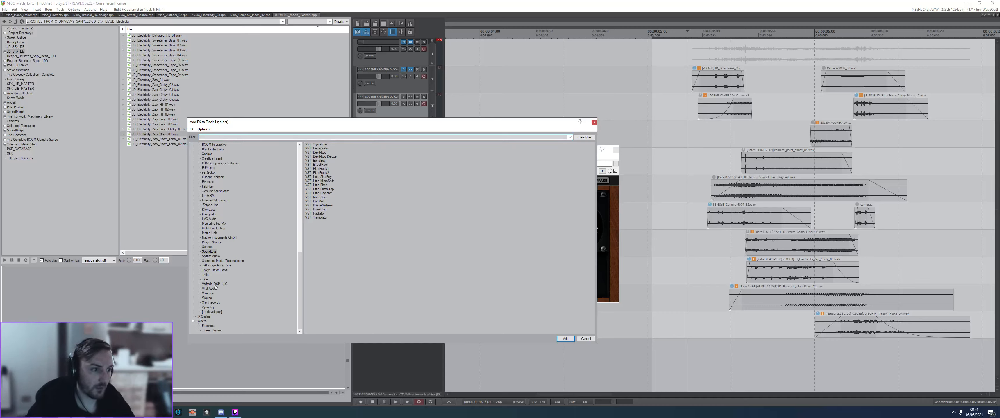
left_click(205, 280)
left_click(207, 298)
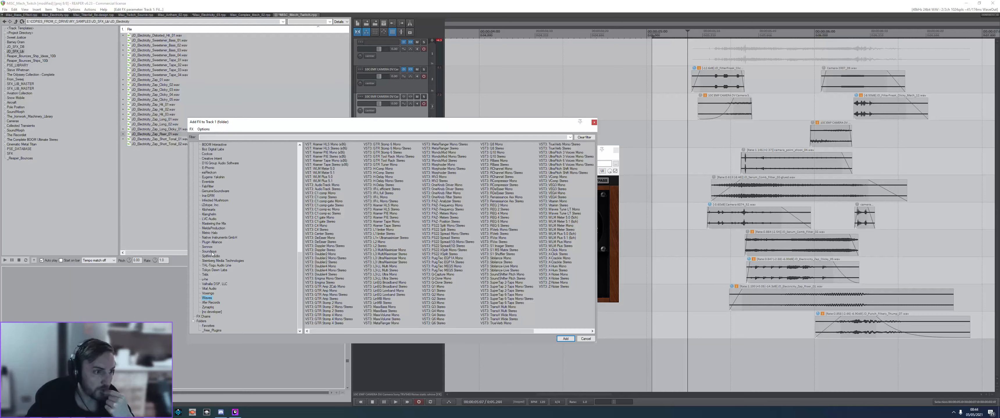
left_click(496, 165)
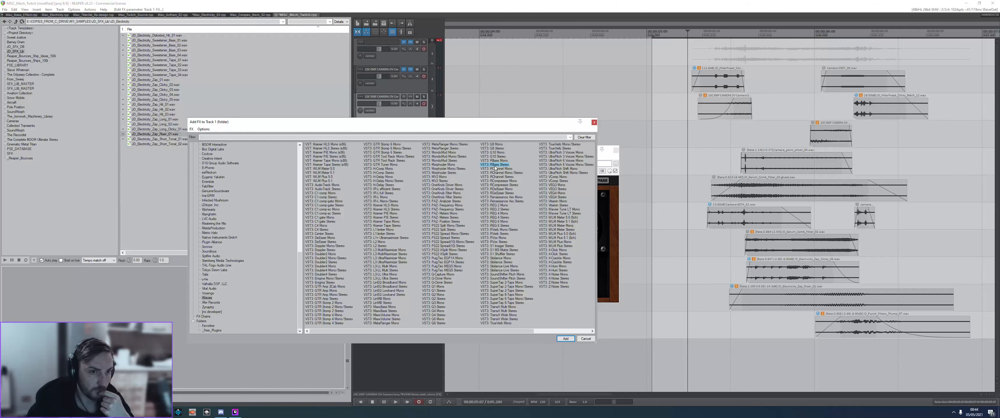
double_click(495, 165)
- Add the Plugin Alliance bx_subfilter plugin to the folder track's effect chain
double_click(324, 211)
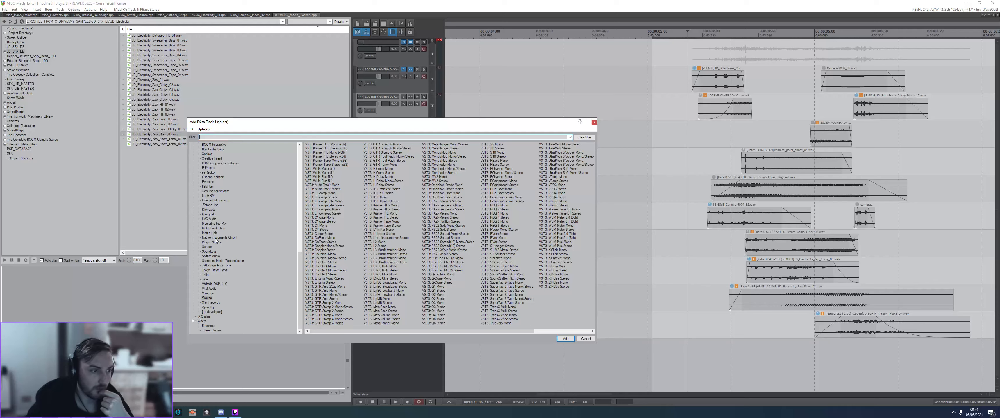
left_click(211, 242)
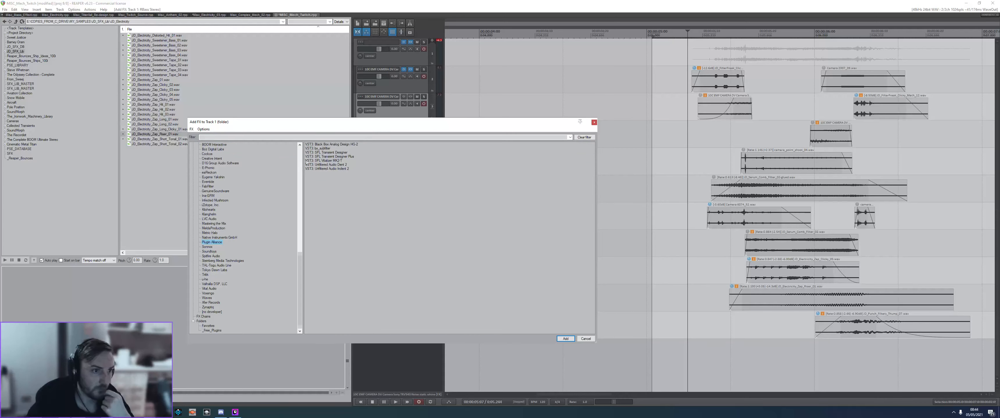
double_click(317, 149)
left_click(341, 193)
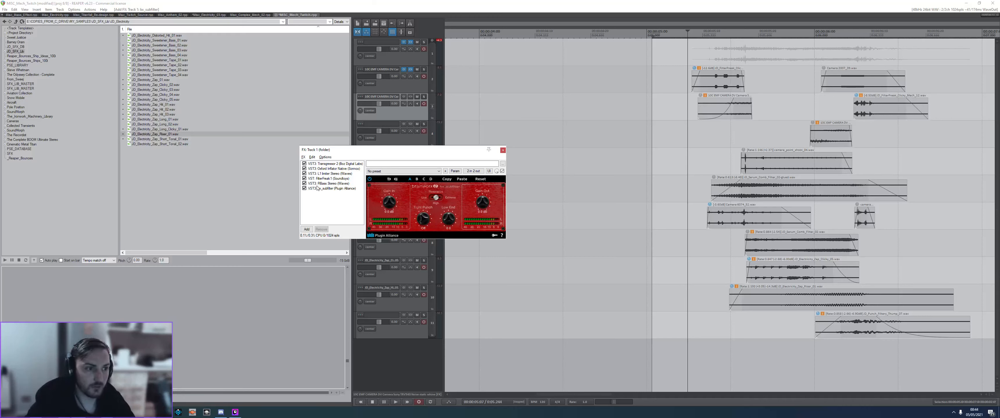
- Bypass bx_subfilter, select RBass Stereo and adjust its frequency and intensity
left_click(305, 189)
left_click(327, 183)
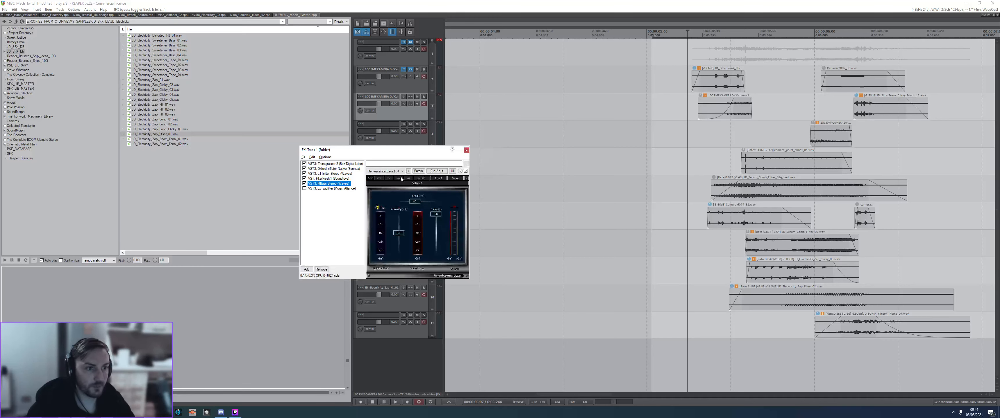
left_click_drag(398, 233, 411, 201)
left_click_drag(399, 227, 398, 229)
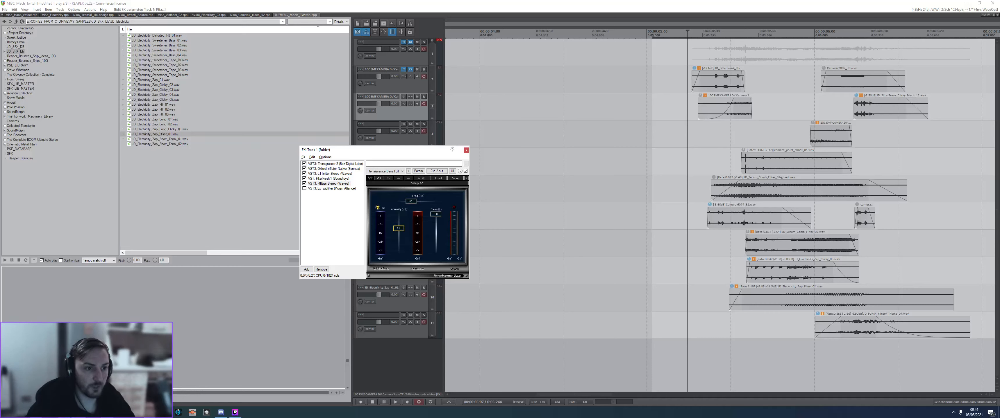
- Redefine the time selection over the early clips and place the edit cursor just before them for playback
left_click(787, 115)
scroll(799, 112, "down", 2)
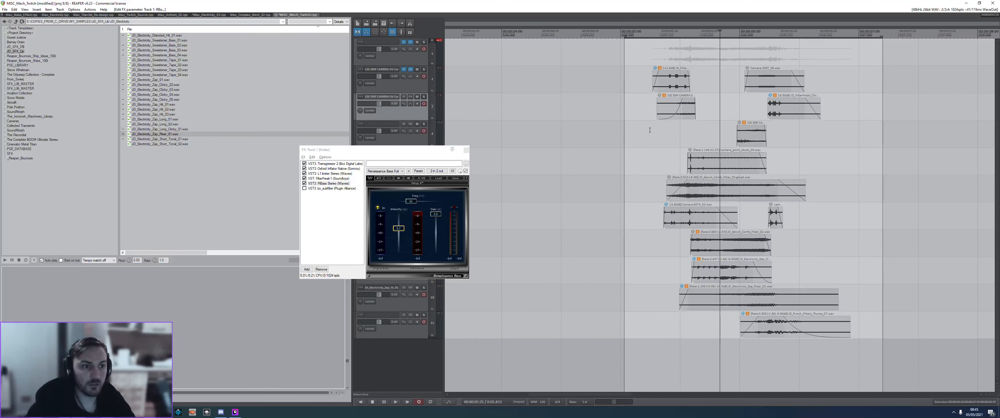
left_click_drag(635, 123, 877, 119)
left_click(846, 133)
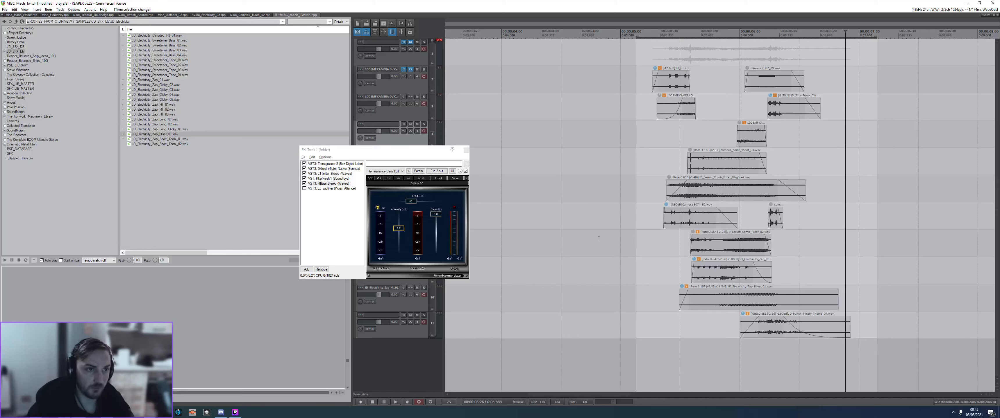
left_click_drag(650, 137, 675, 120)
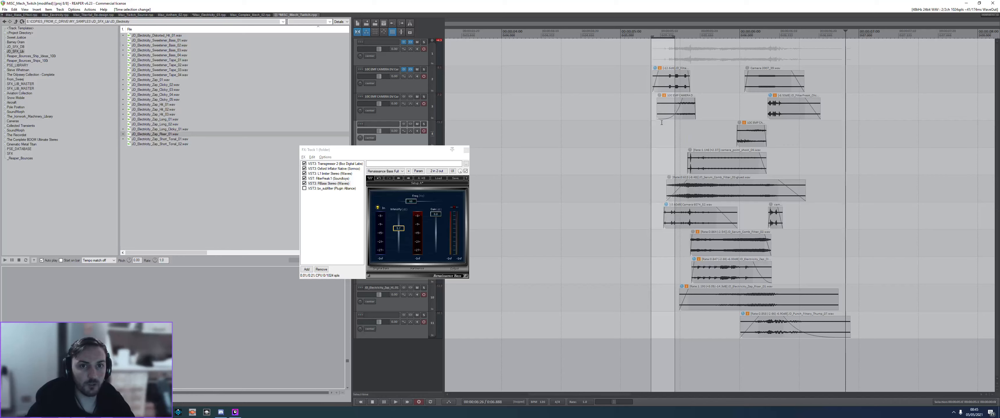
left_click(675, 83)
left_click(649, 105)
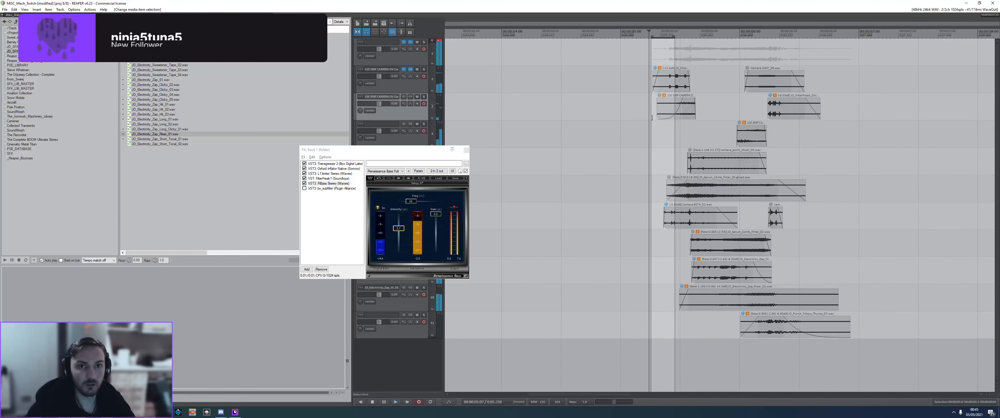
- Read the Twitch Studio chat, return to REAPER and play back the sound from before the first clips
key("alt+Tab")
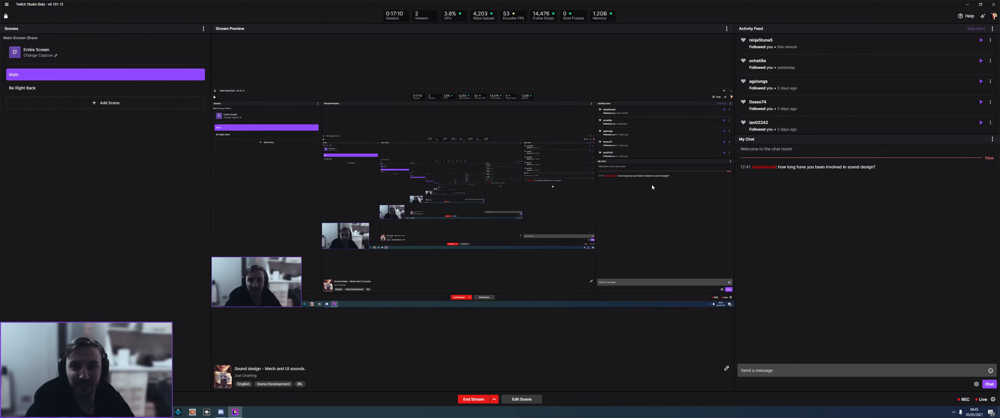
key("alt+Tab")
left_click(668, 134)
left_click(632, 125)
key("space")
key("space")
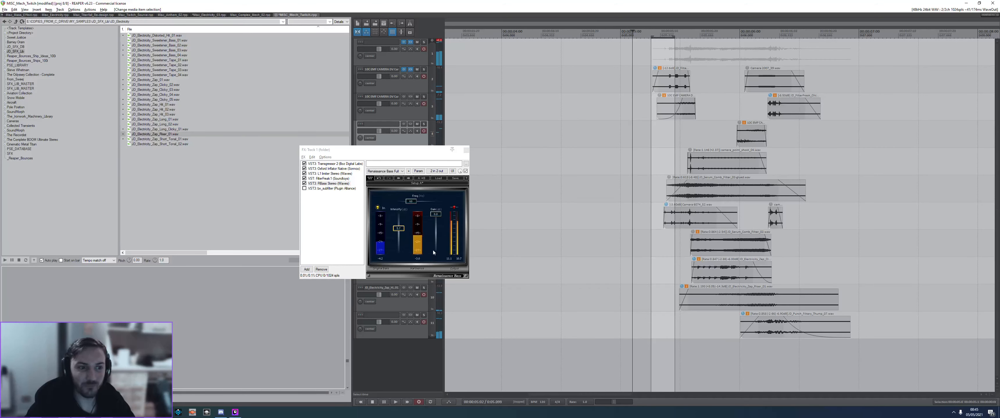
- Lower the gain and intensity of RBass on the folder track
left_click_drag(436, 214, 436, 220)
left_click(411, 201)
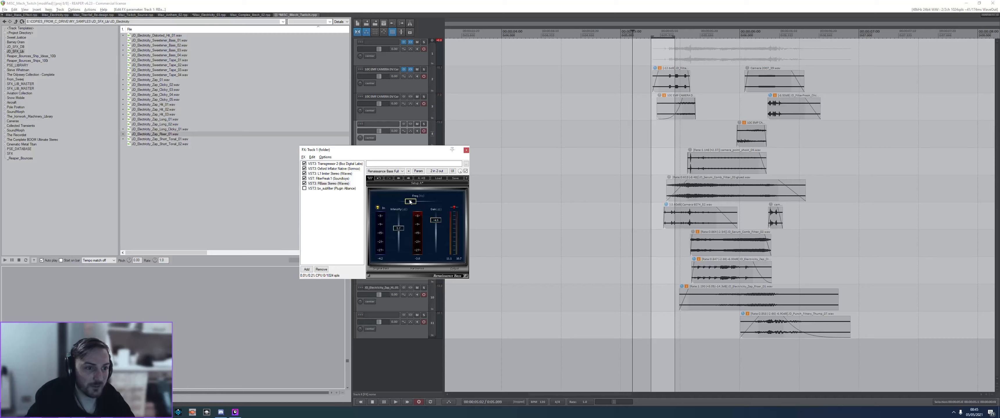
left_click_drag(399, 234, 399, 236)
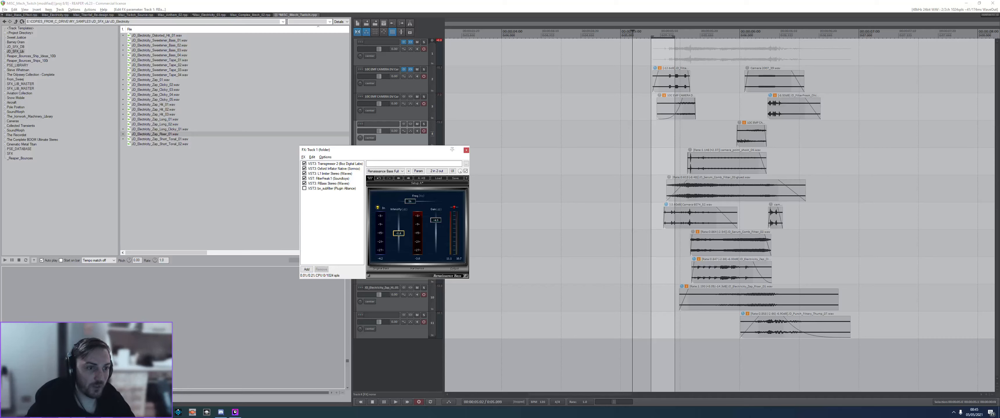
- Mark the different sections of the sound, finishing with a time selection between the early and late camera clips
left_click_drag(646, 115, 695, 121)
left_click_drag(758, 111, 841, 111)
mouse_move(714, 130)
left_mouse_down()
mouse_move(739, 129)
mouse_move(711, 137)
left_mouse_up()
left_click(715, 129)
- Move RBass's intensity slider and show its automation envelope under the folder track
left_click_drag(392, 232, 392, 250)
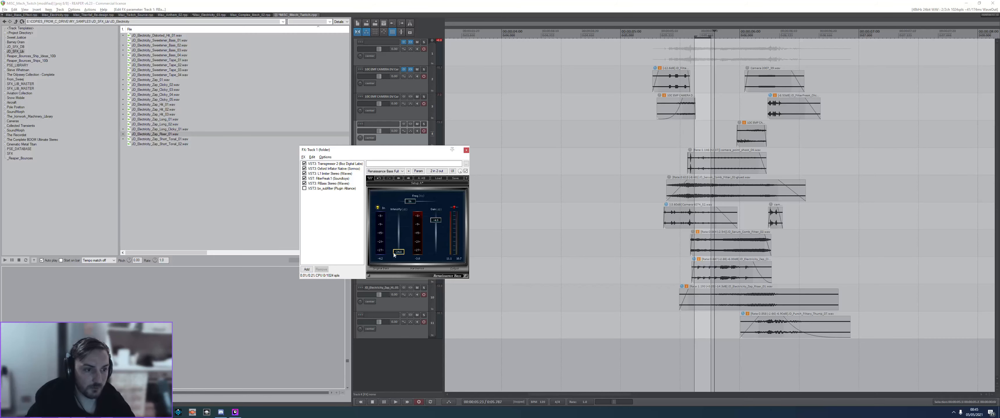
left_click(418, 62)
key("e")
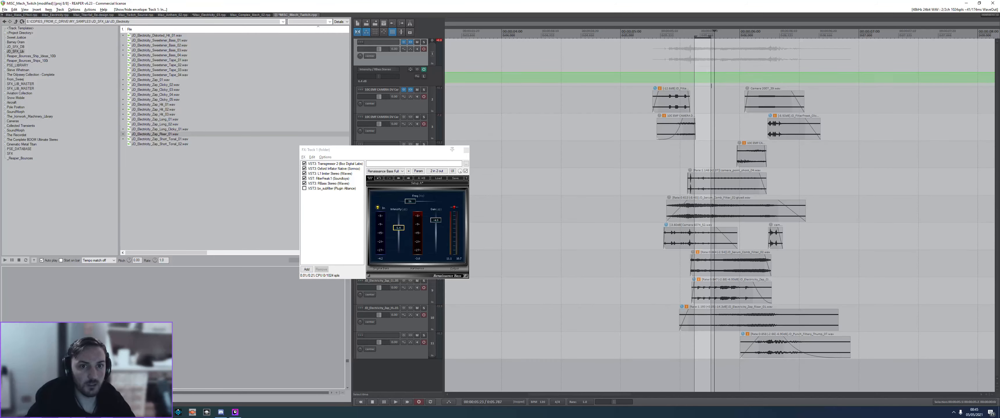
- Shape RBass's intensity envelope to rise around the early and late camera clips and stay lower elsewhere
left_click_drag(671, 75, 669, 74)
left_click(666, 72, "ctrl")
left_click(689, 73, "ctrl")
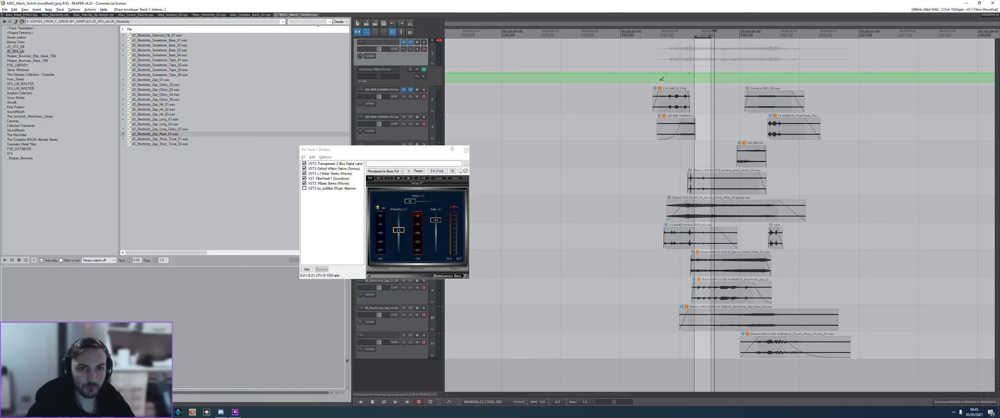
left_click(657, 73, "ctrl")
left_click_drag(657, 73, 656, 164)
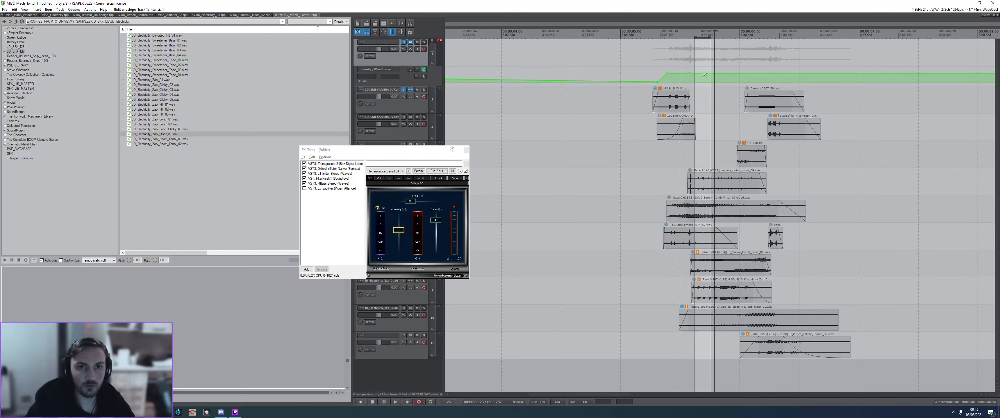
mouse_move(696, 73)
left_mouse_down()
mouse_move(775, 81)
mouse_move(769, 61)
mouse_move(805, 121)
left_mouse_up()
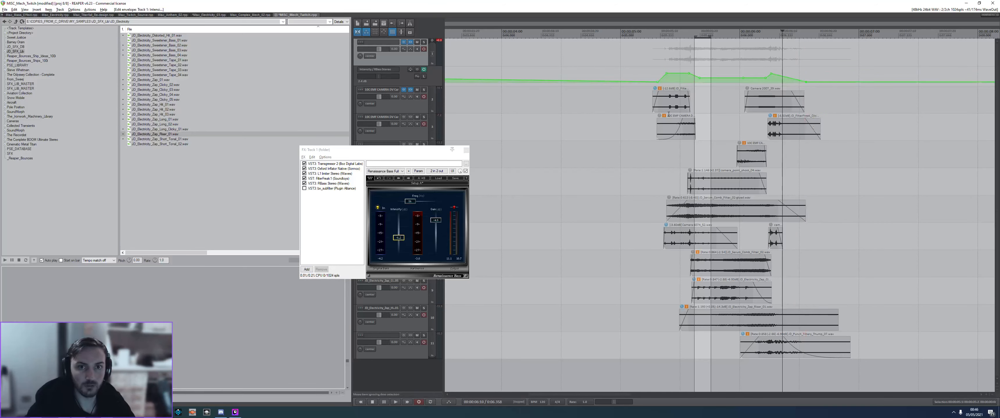
- Play back the sound and smooth the intensity envelope's second peak around the late camera clips
left_click(656, 106)
left_click(642, 106)
key("space")
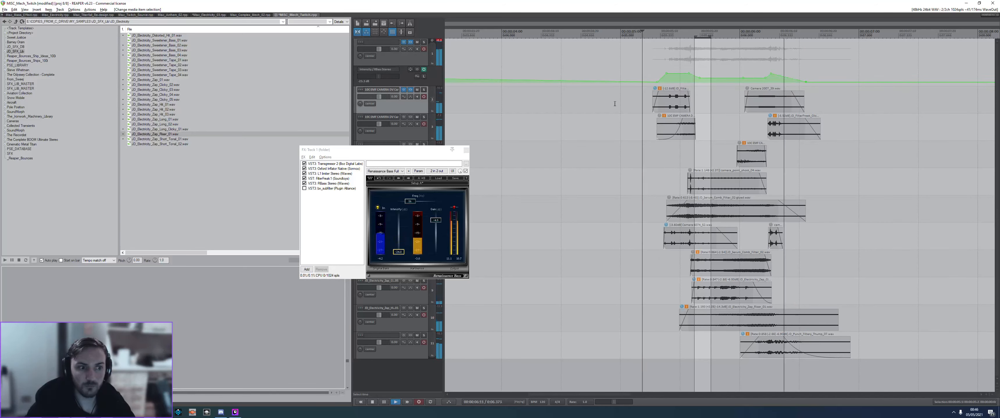
key("space")
left_click_drag(771, 73, 790, 77)
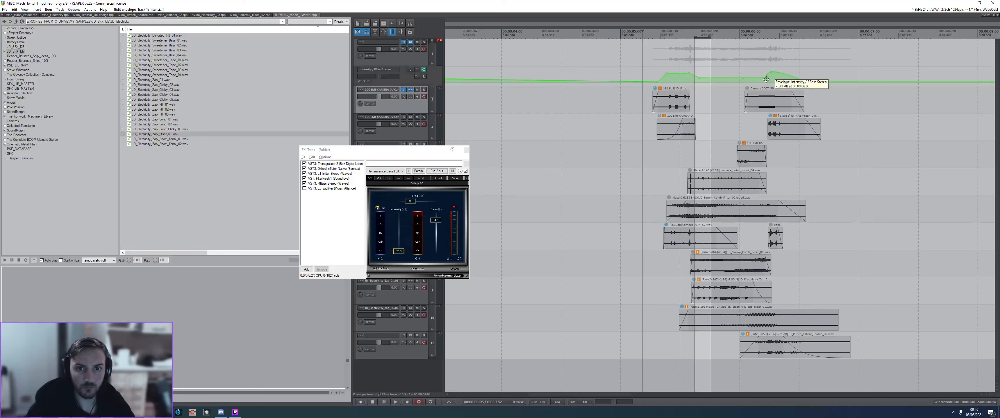
key("space")
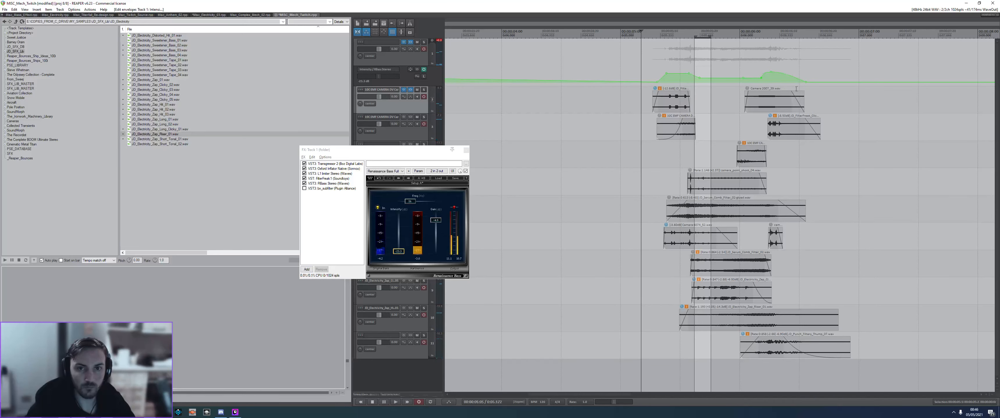
left_click_drag(770, 72, 773, 73)
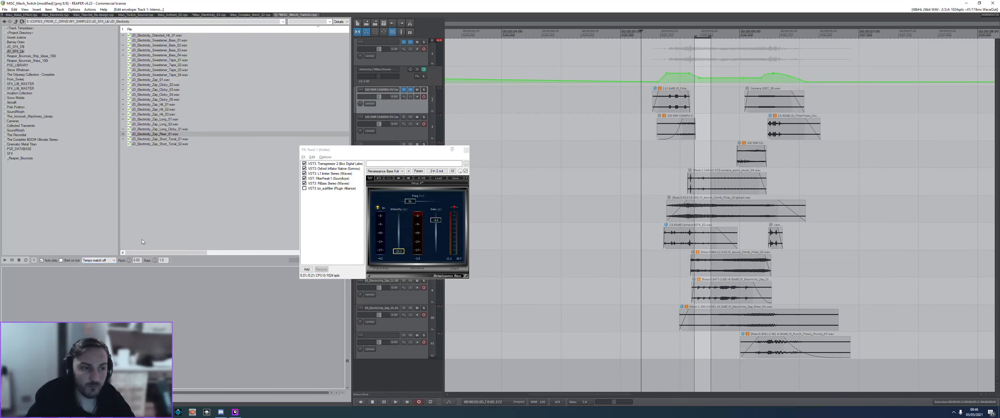
- Bypass RBass, enable bx_subfilter and try different filter and output settings while playing back the sound
left_click(304, 184)
left_click(304, 189)
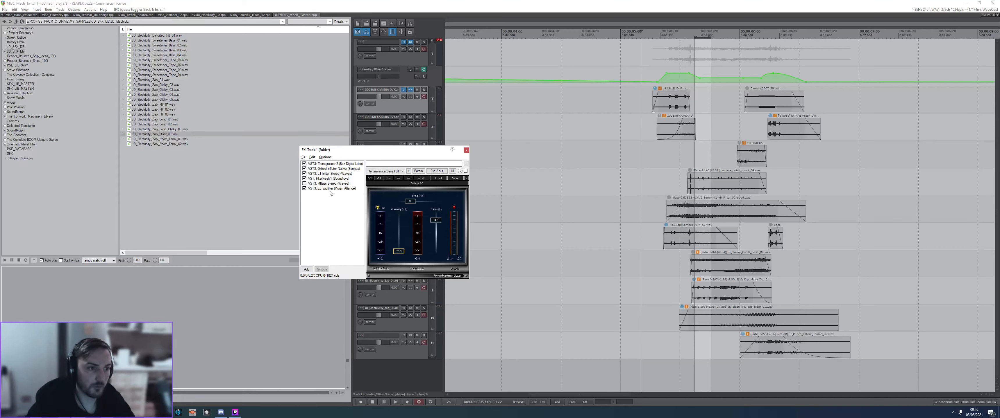
left_click(330, 189)
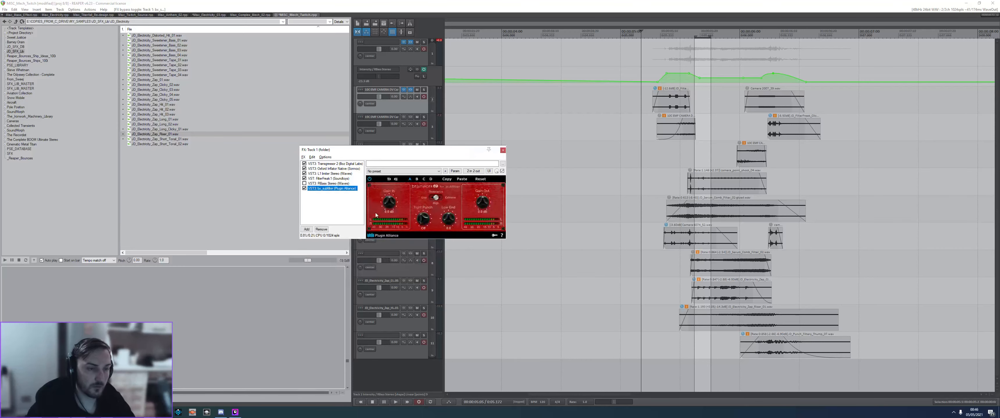
left_click(424, 196)
left_click(652, 150)
key("space")
key("space")
left_click_drag(483, 202, 484, 221)
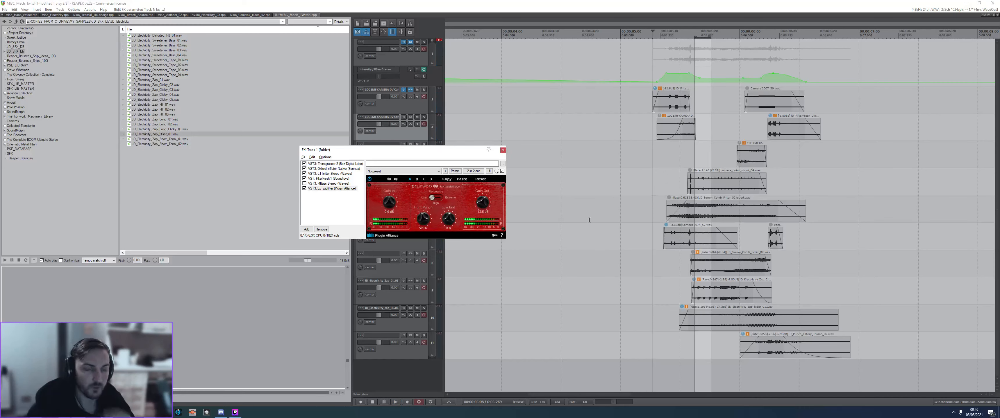
- Remove RBass and bx_subfilter from the folder track's FX chain and close the chain
left_click(322, 189)
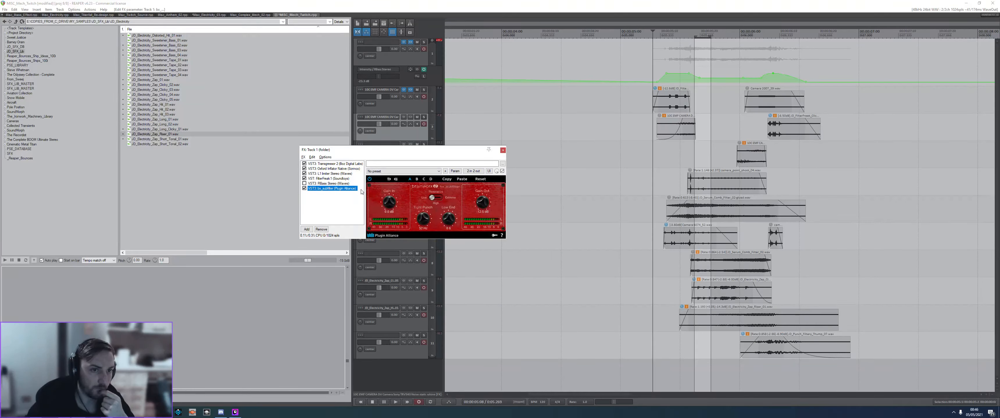
left_click_drag(663, 148, 853, 159)
left_click(327, 194)
left_click(325, 189)
left_click(325, 185)
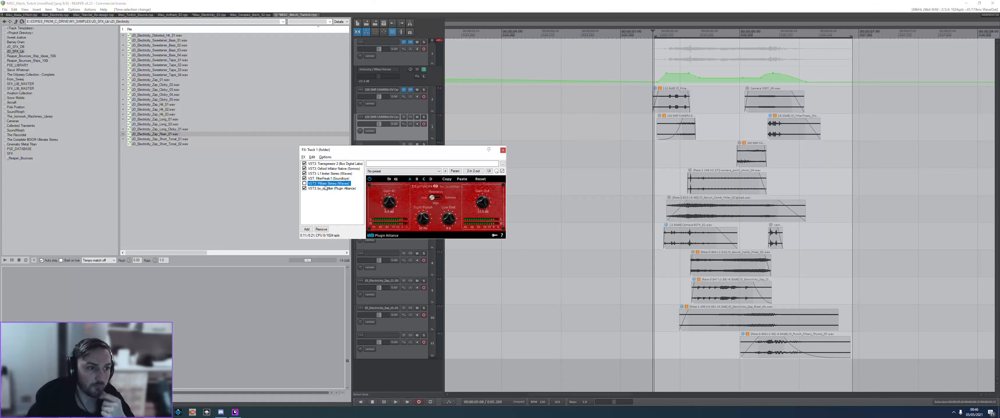
key("Delete")
left_click(310, 205)
left_click(323, 185)
key("Delete")
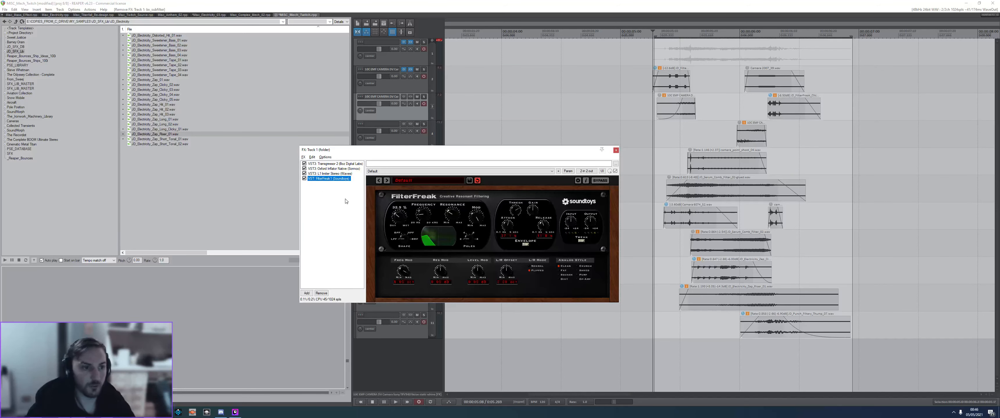
left_click(616, 150)
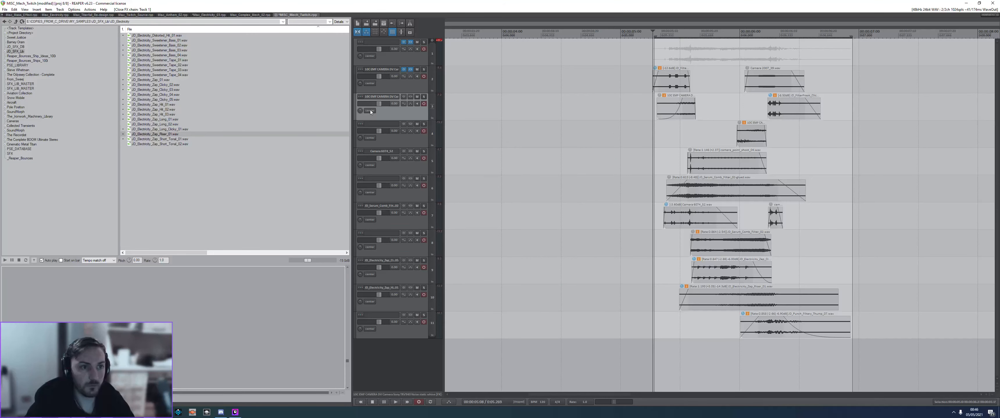
- Save the project and add two empty tracks beneath the second camera track
left_click(537, 136)
key("ctrl+s")
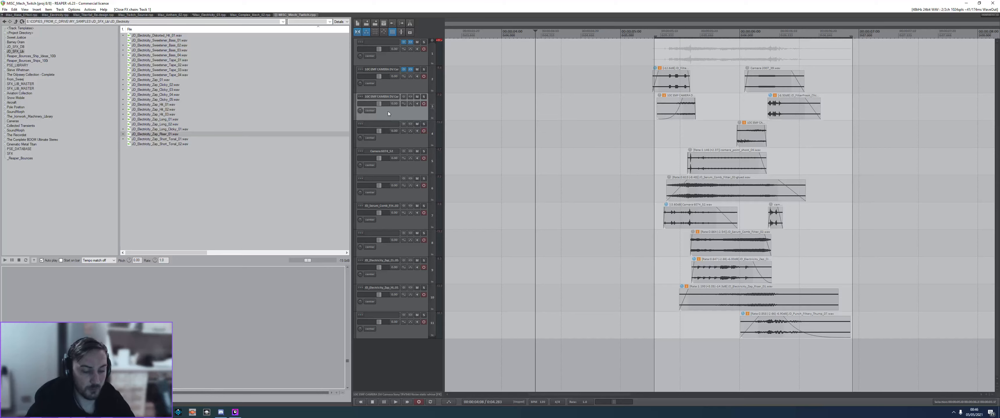
key("ctrl+t")
key("ctrl+t")
left_click(628, 141)
- Check the Twitch Studio chat, return to REAPER and mark time ranges across the clips and just before them
key("alt+Tab")
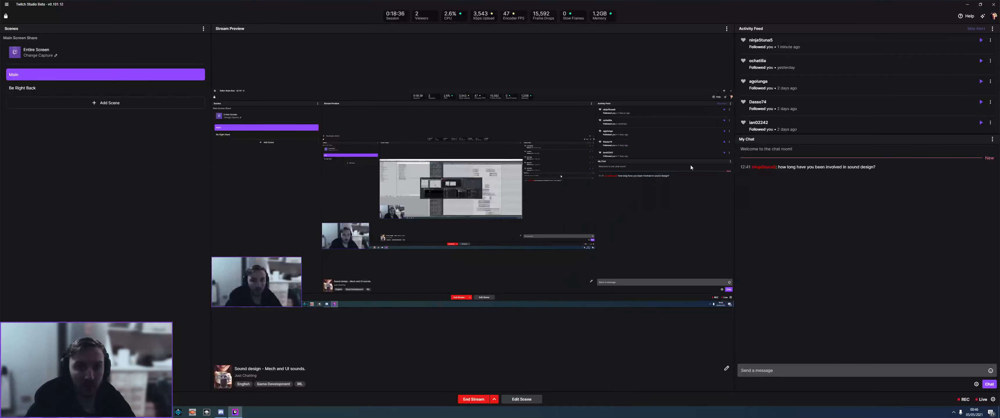
key("alt+Tab")
left_click_drag(660, 151, 804, 148)
left_click(720, 157)
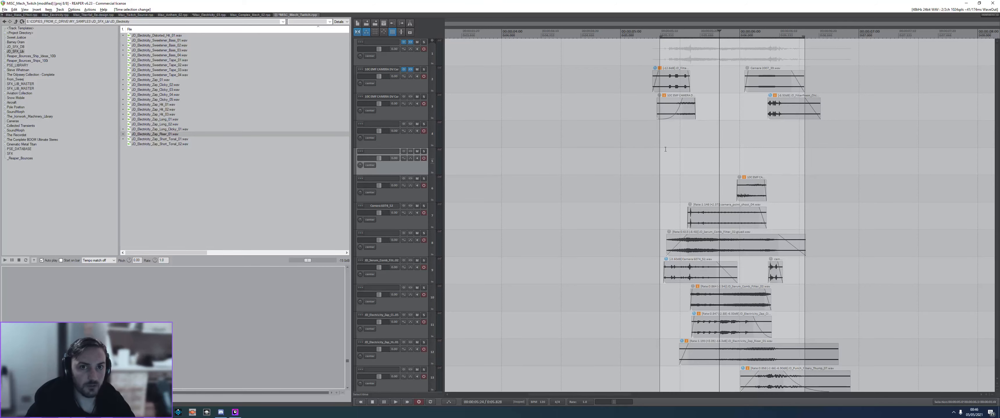
left_click_drag(610, 143, 661, 141)
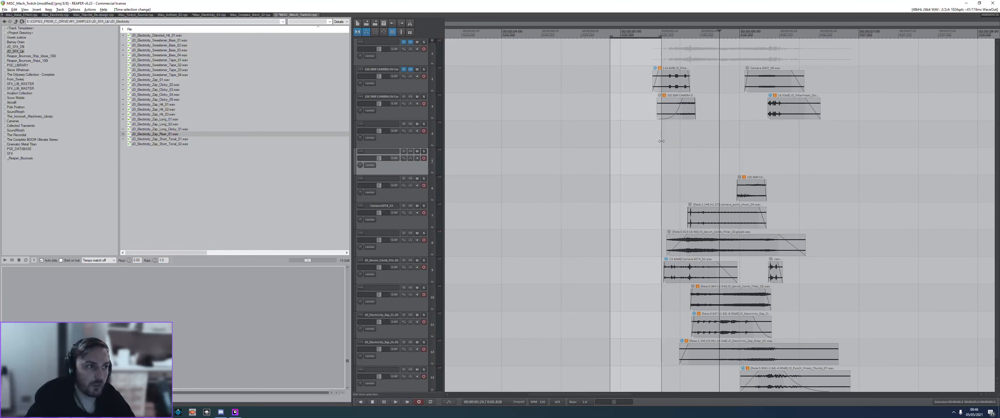
left_click(683, 133)
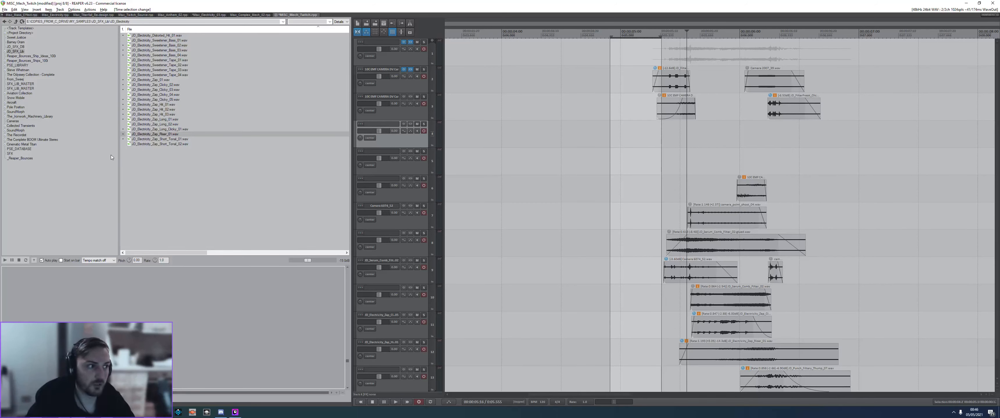
- Search the JD_SFX_Lib folder for sub sounds and audition a designed sub hit tonal drone
left_click(19, 52)
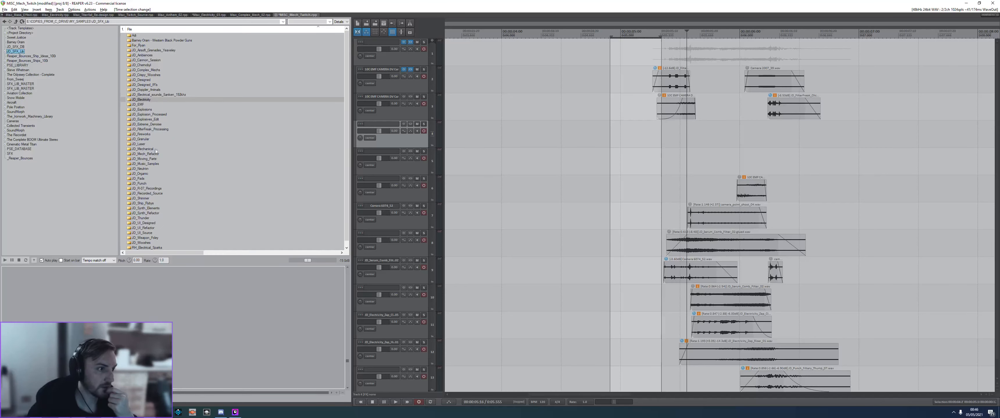
scroll(155, 151, "down", 1)
left_click(295, 21)
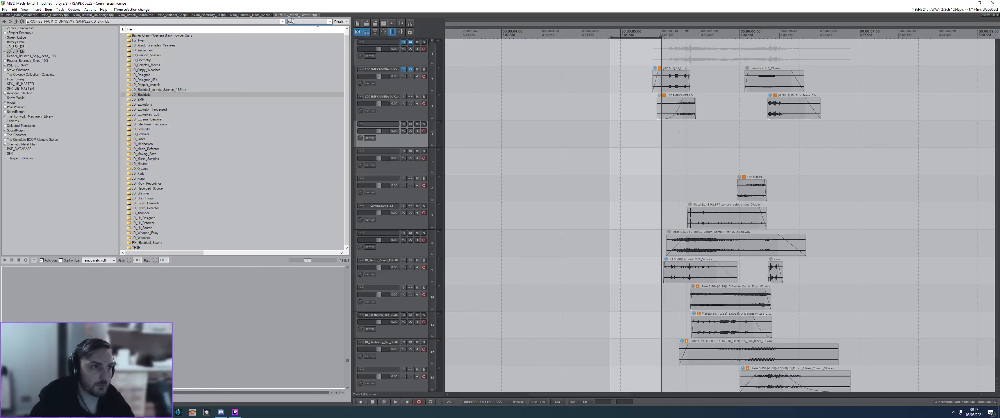
left_click(205, 95)
left_click(214, 139)
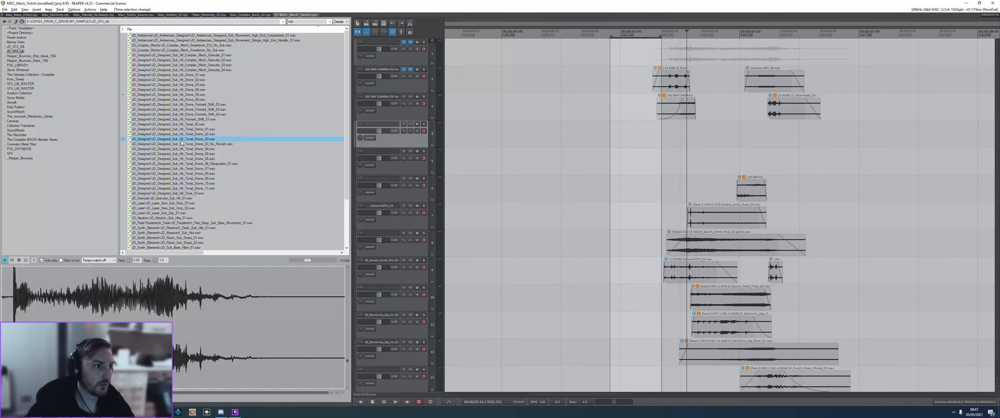
- Adjust the preview volume and audition the laser sub zap, sub bass and complex mech granular sounds
left_click_drag(312, 261, 317, 262)
left_click(188, 214)
scroll(181, 210, "down", 4)
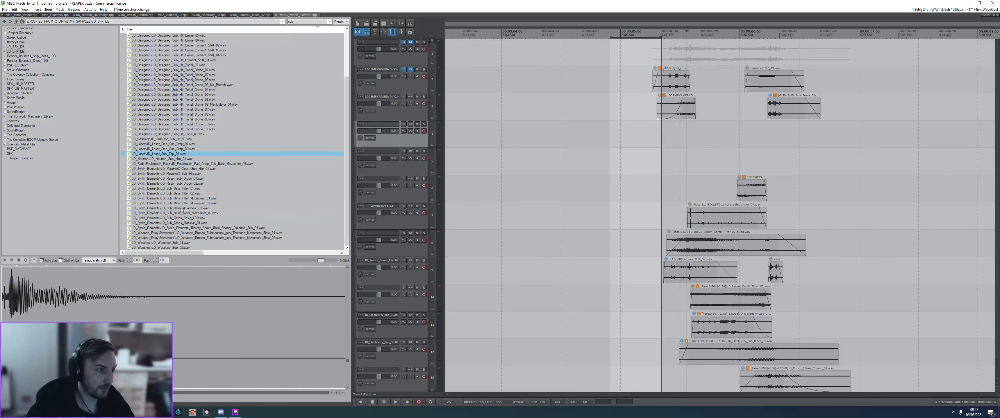
left_click(181, 209)
left_click(175, 194)
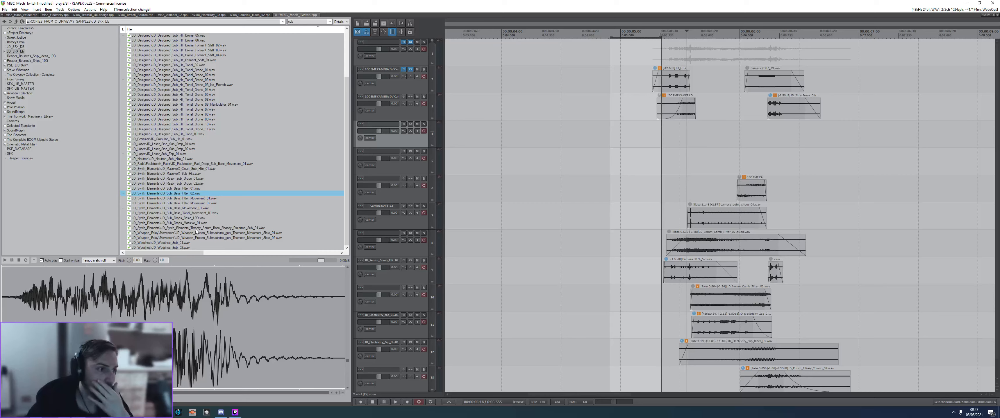
scroll(196, 159, "up", 3)
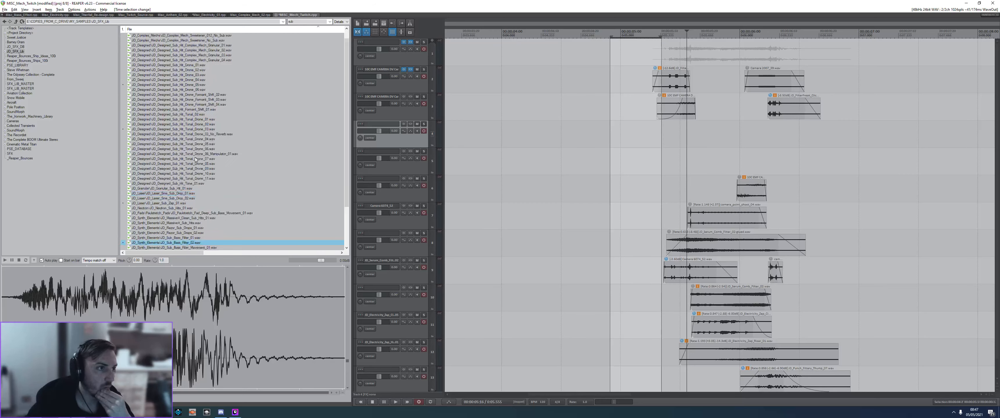
scroll(195, 117, "up", 1)
left_click(189, 65)
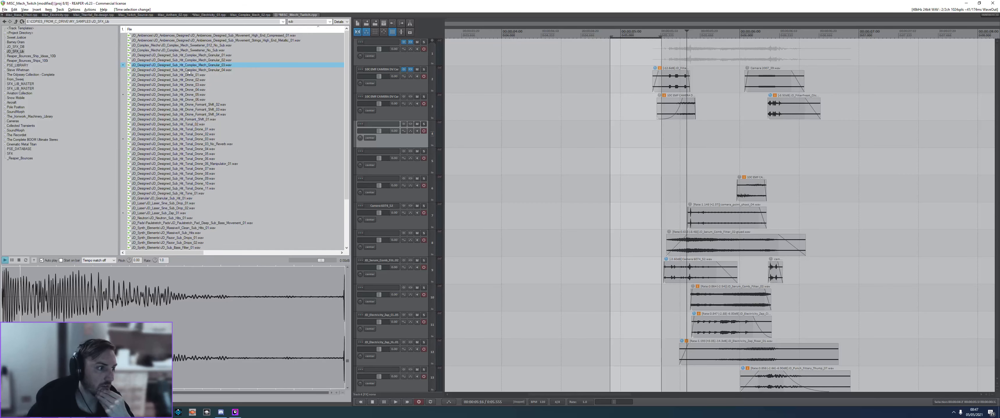
- Leave the search, open the JD_Neutron folder and audition its processed filter sweeps, ending on JD_Neutron_Processed_Filter_Sweep_03.wav
left_click(5, 21)
left_click(4, 21)
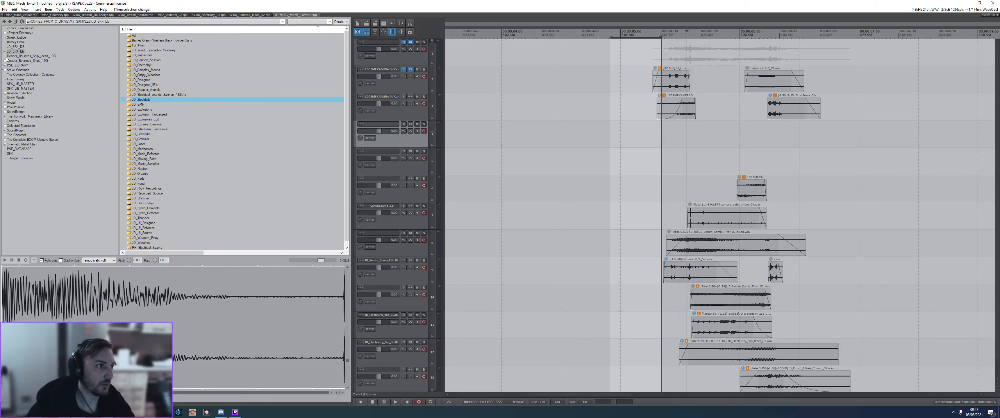
double_click(140, 169)
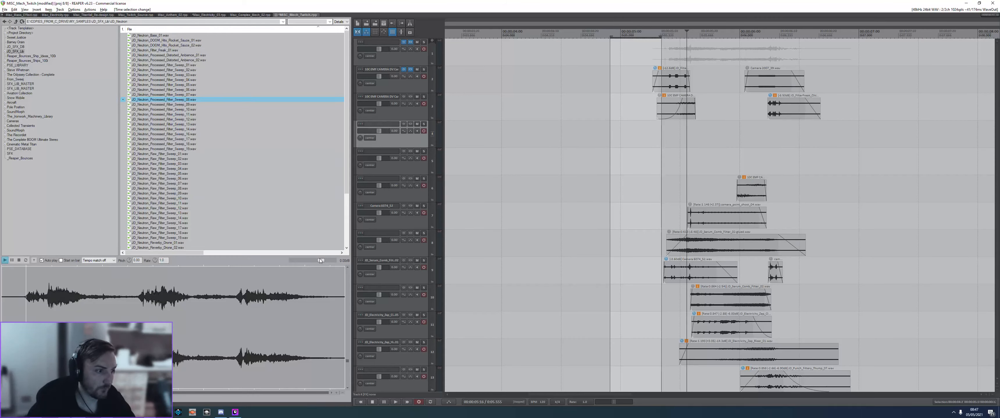
left_click(30, 307)
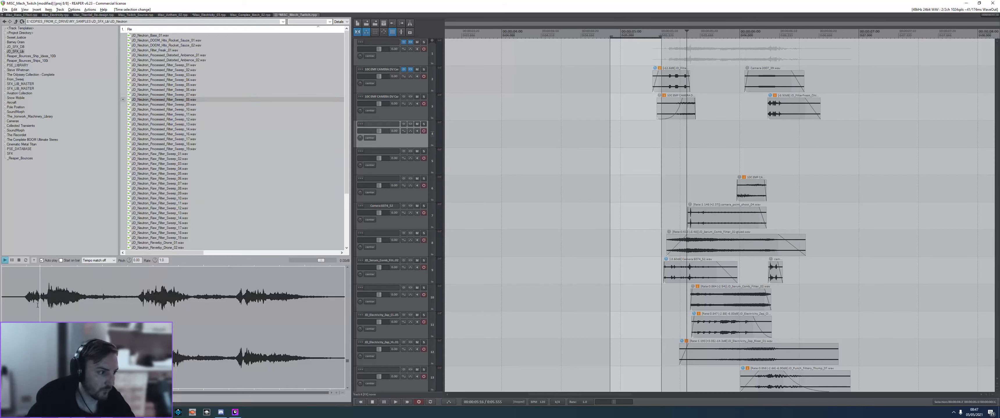
left_click(163, 75)
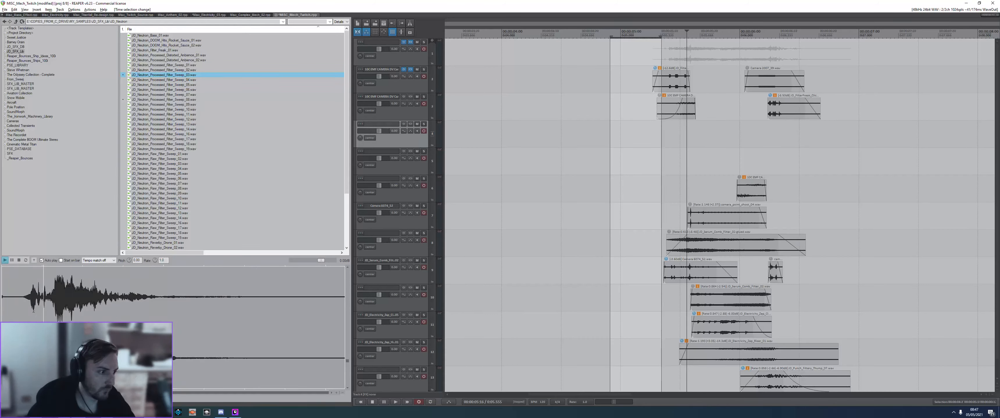
- Place a section of JD_Neutron_Processed_Filter_Sweep_03.wav on the first empty track, speed it up slightly and position it near the early camera clips
left_click_drag(37, 305, 646, 135)
left_click(707, 145)
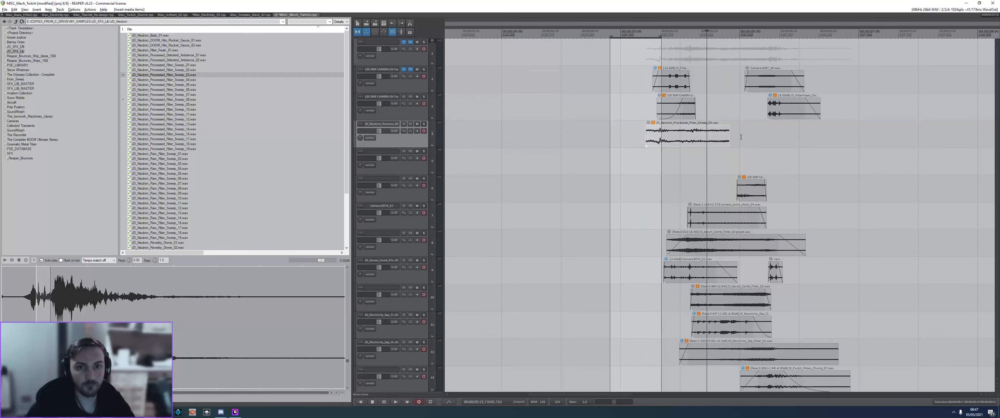
left_click_drag(730, 137, 694, 129)
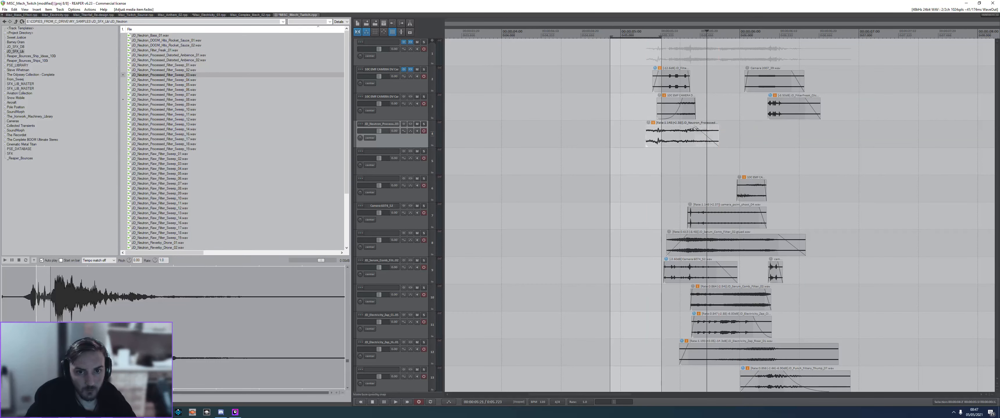
right_click(707, 136)
left_click(716, 156)
mouse_move(682, 138)
left_mouse_down()
mouse_move(696, 141)
mouse_move(673, 128)
mouse_move(680, 134)
left_mouse_up()
- Play back the layered sound and lengthen the fade-out of the Neutron filter sweep clip
key("space")
key("space")
left_click(689, 134)
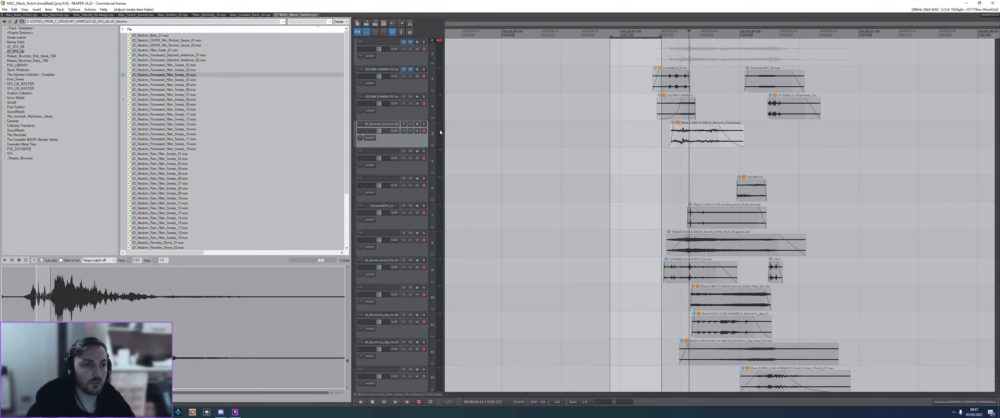
left_click(697, 137)
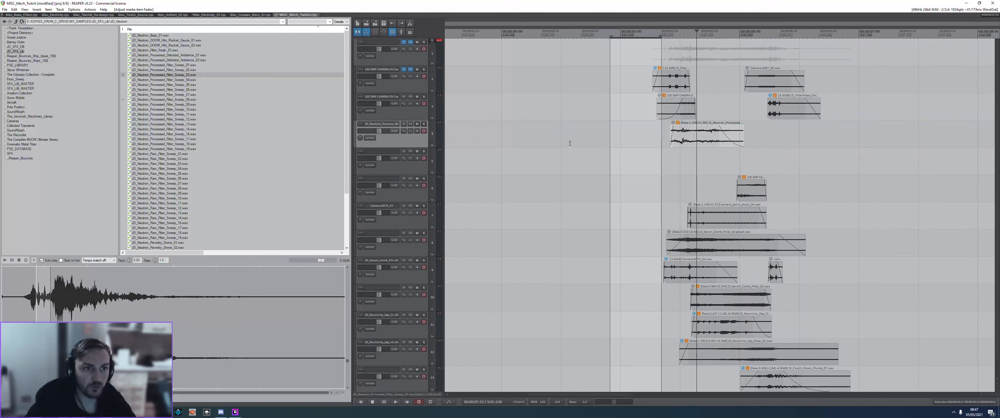
- Solo the Neutron track, listen to the sweep, then shorten the clip and shift it slightly earlier
left_click(424, 124)
left_click(632, 141)
key("space")
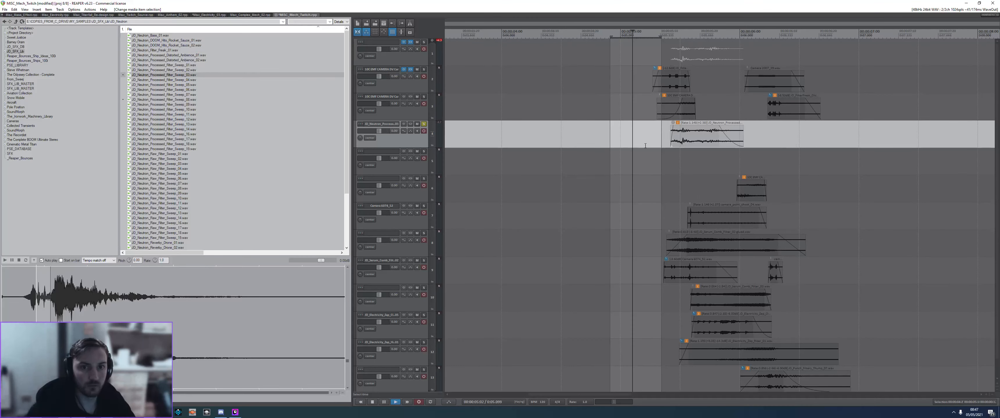
key("space")
mouse_move(670, 138)
left_mouse_down()
mouse_move(695, 139)
mouse_move(682, 136)
left_mouse_up()
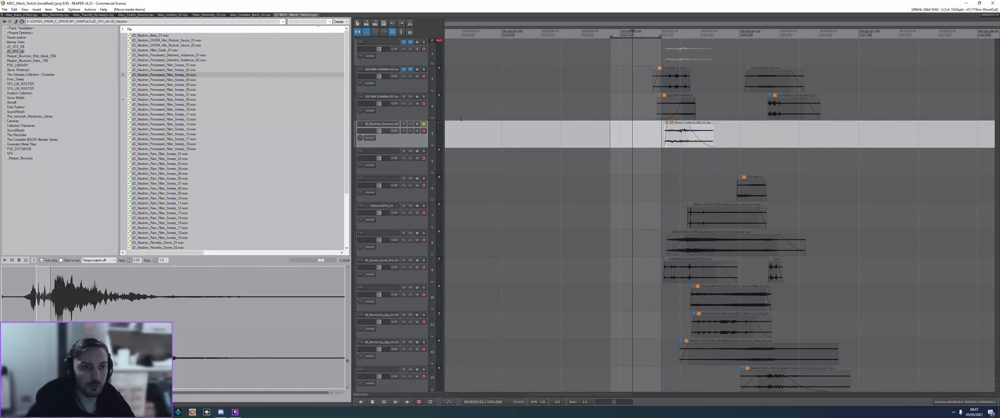
- Unsolo the Neutron track, play back the full mix and mute the filter sweep clip
left_click(423, 124)
left_click(647, 135)
key("space")
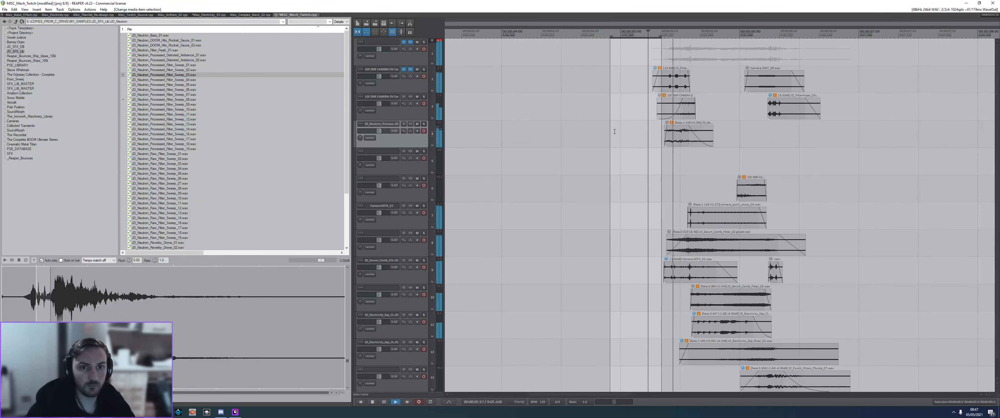
key("space")
left_click(692, 134)
key("u")
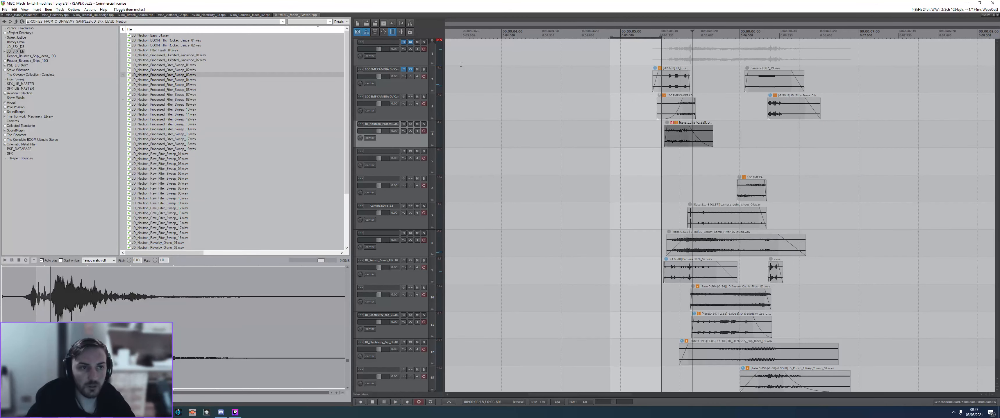
- Open the folder track's FX chain
left_click(404, 42)
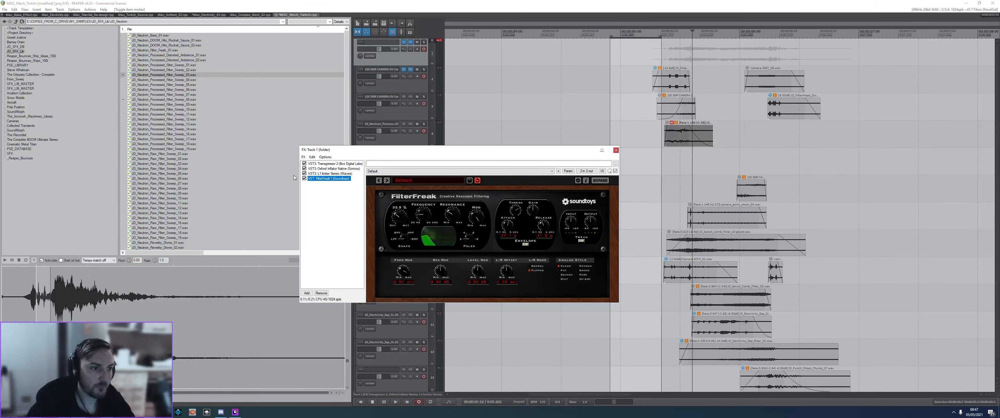
- Lower the L1 limiter's output ceiling on Track 1, play the mix, fine-tune the ceiling, and show the FilterFreak plug-in
left_click(321, 173)
left_click_drag(428, 205, 428, 214)
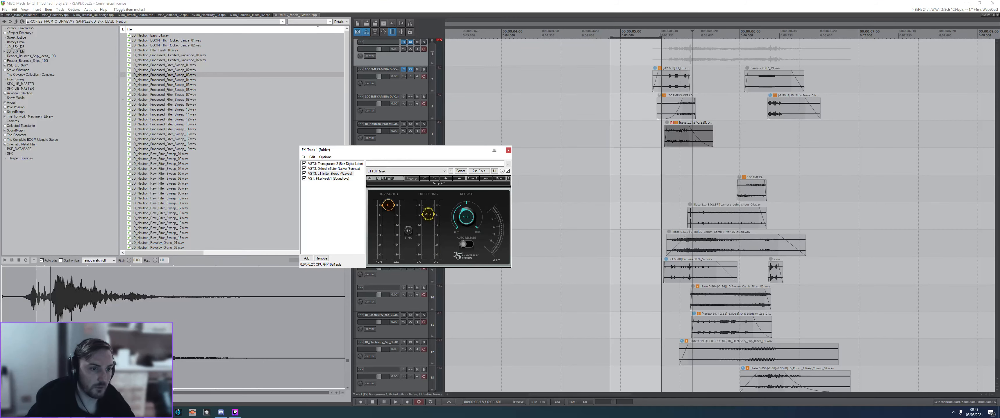
left_click(632, 106)
key("space")
left_click(349, 212)
left_click_drag(428, 216, 427, 212)
left_click(322, 179)
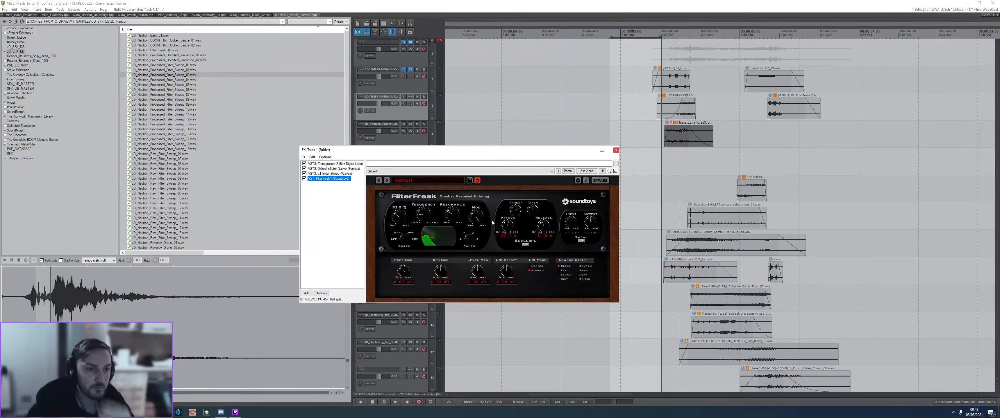
- Audition processed and raw filter sweep samples in the JD_Neutron folder
left_click(178, 134)
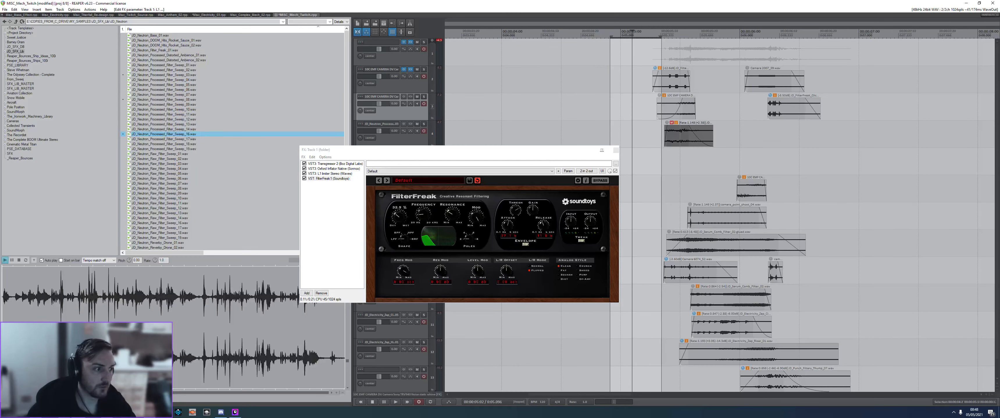
left_click(32, 305)
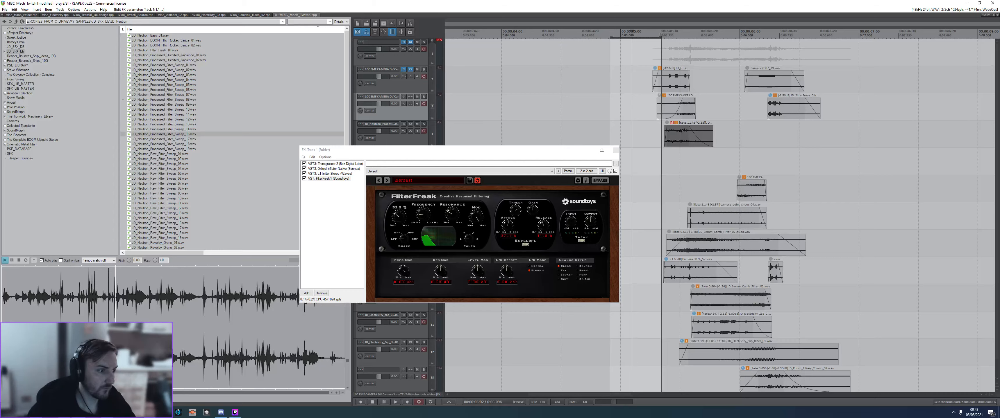
key("alt+Tab")
key("alt+Tab")
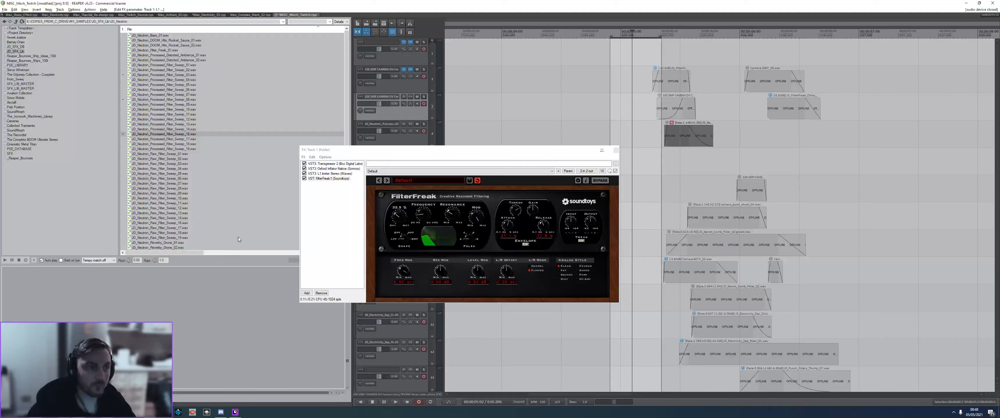
left_click(159, 169)
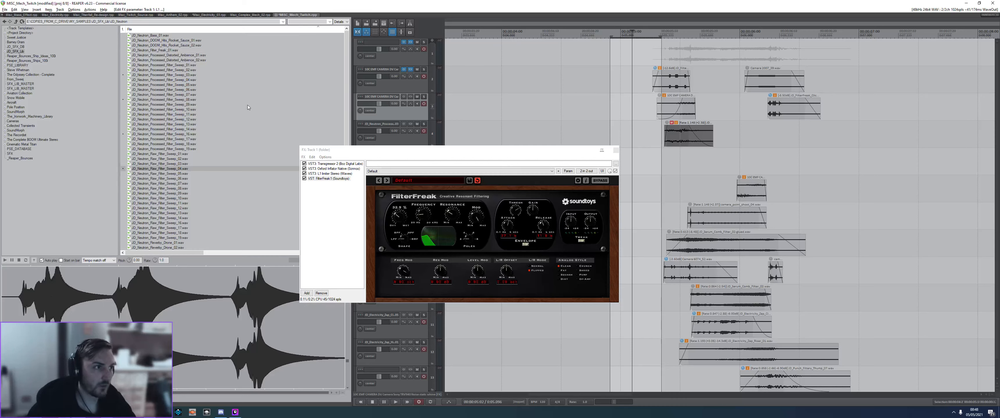
key("BackSpace")
double_click(140, 169)
- Place a selected portion of JD_Neutron_Processed_Filter_Sweep_09.wav at two spots on the empty track below the muted clip
left_click(163, 104)
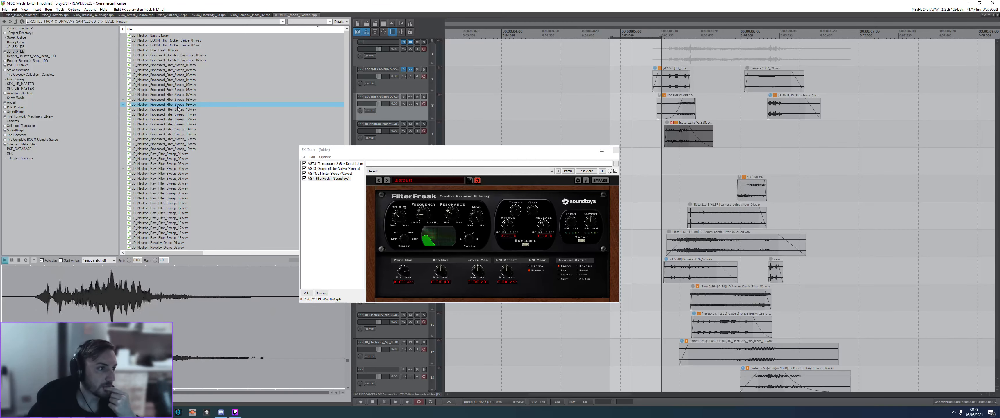
left_click(45, 304)
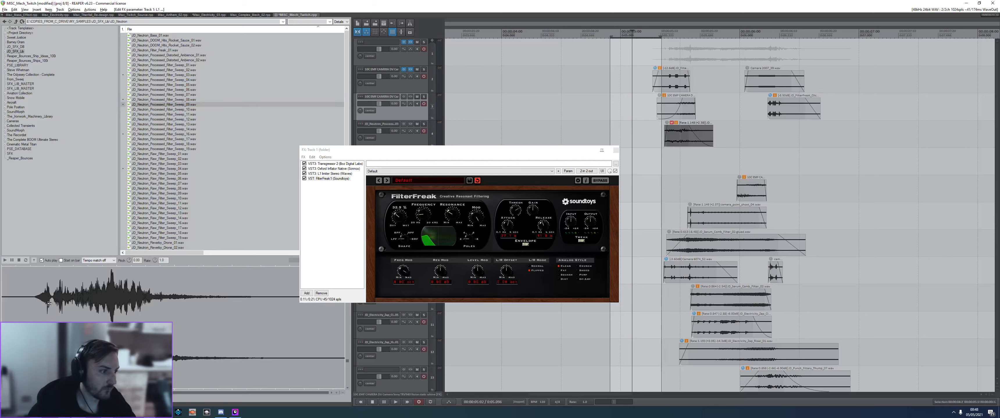
left_click_drag(46, 304, 54, 304)
mouse_move(51, 303)
left_mouse_down()
mouse_move(474, 242)
mouse_move(673, 163)
mouse_move(879, 162)
mouse_move(783, 162)
mouse_move(787, 153)
left_mouse_up()
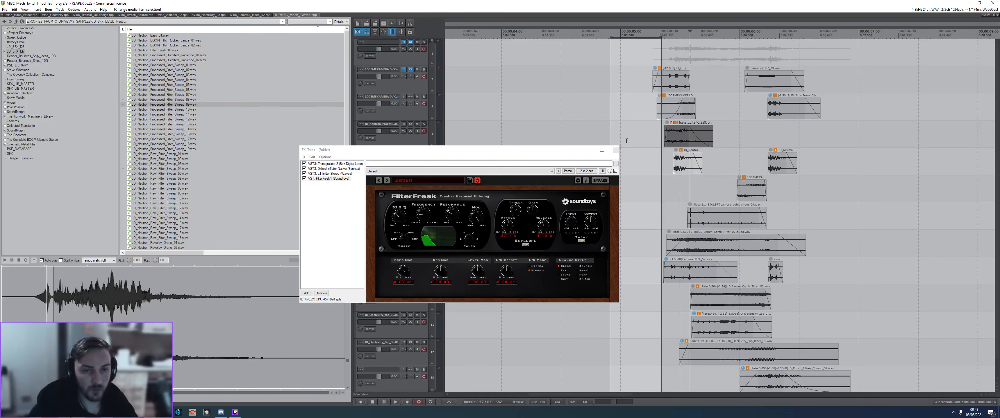
- Add the Waves RBass Stereo plug-in to Track 1's effects chain
left_click(341, 212)
double_click(342, 211)
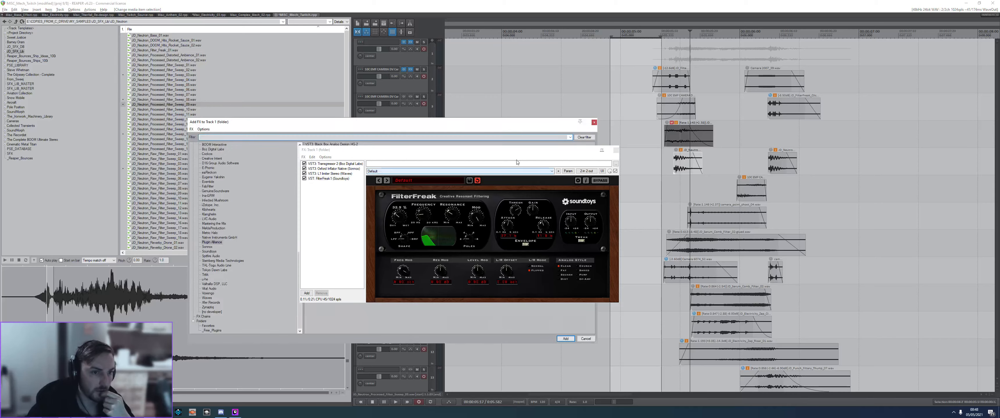
left_click(616, 150)
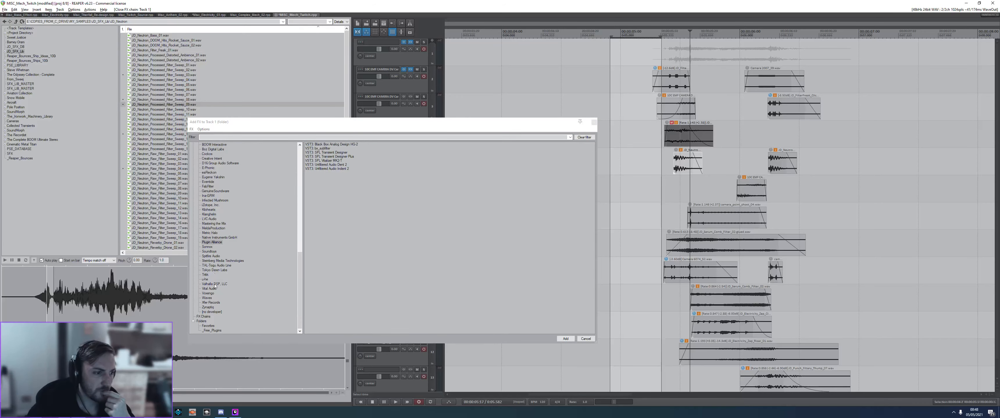
left_click(206, 279)
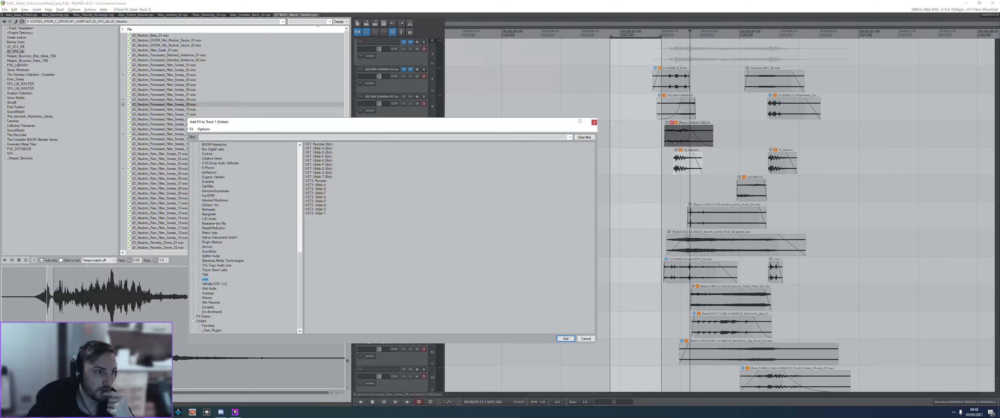
left_click(209, 298)
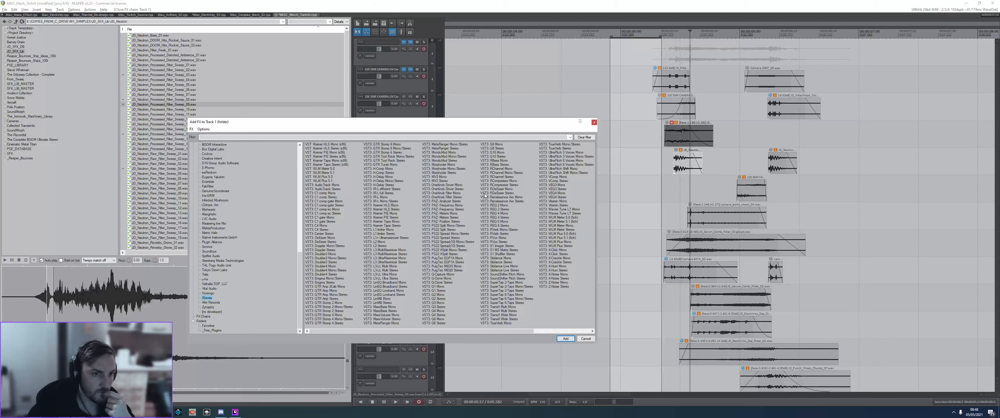
double_click(501, 165)
- Lower the RBass gain during playback and move the plug-in directly after Transgressor 2 in the chain
left_click_drag(403, 233, 403, 234)
left_click(641, 171)
key("space")
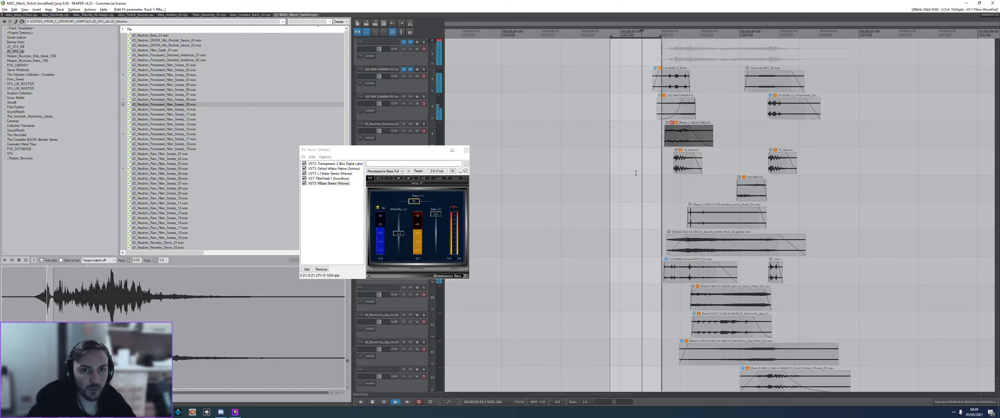
left_click_drag(435, 214, 435, 219)
left_click_drag(331, 173, 331, 167)
key("space")
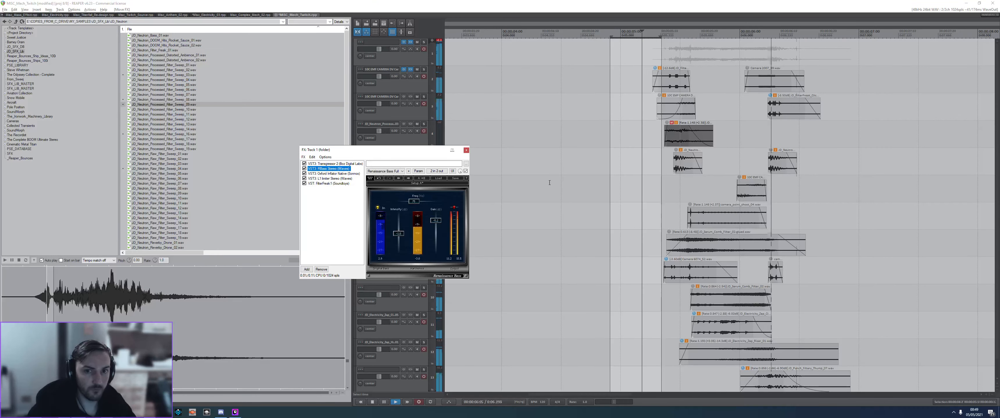
key("space")
- Lower the RBass frequency slightly and play the mix to check it
left_click(320, 202)
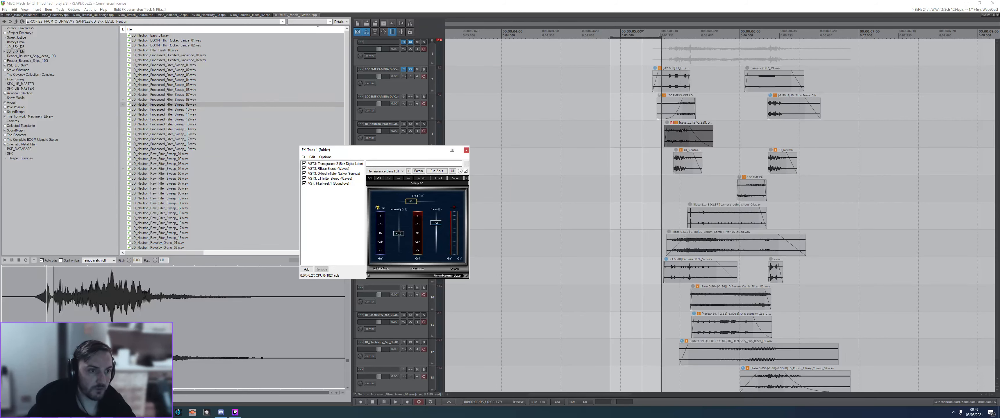
left_click_drag(411, 202, 410, 201)
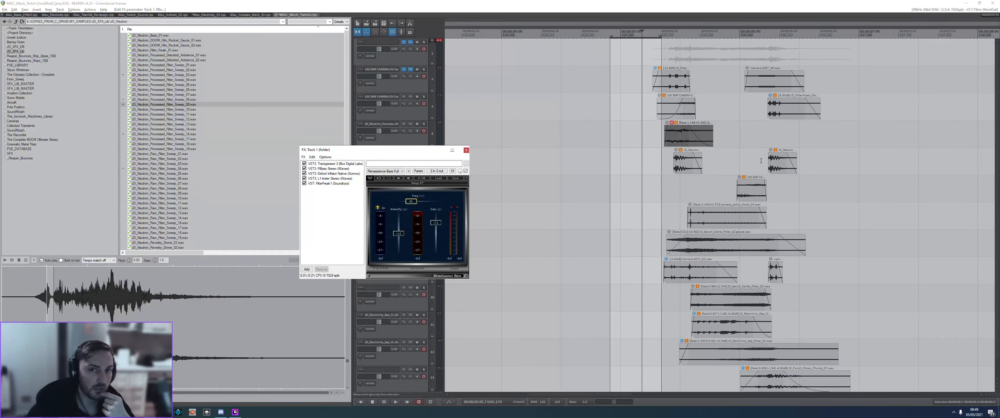
left_click_drag(410, 203, 411, 203)
left_click(639, 193)
key("space")
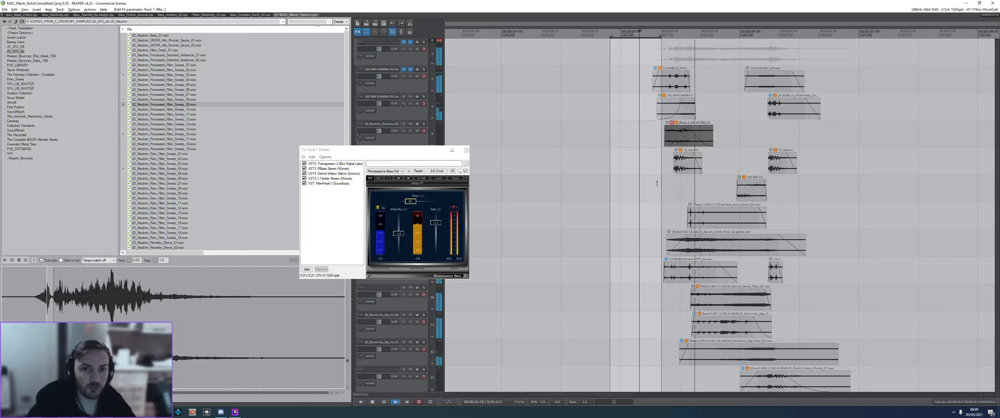
key("space")
- Try raising the volume of the second Neutron sweep clip, play it back, and undo the change
left_click(672, 154)
left_click_drag(676, 153, 679, 154)
mouse_move(769, 153)
left_mouse_down()
mouse_move(807, 163)
mouse_move(770, 145)
left_mouse_up()
left_click(763, 155)
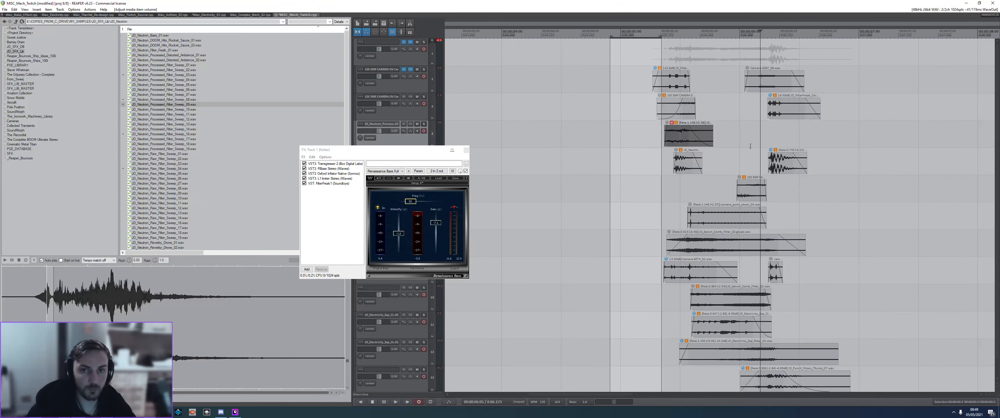
key("space")
left_click(734, 149)
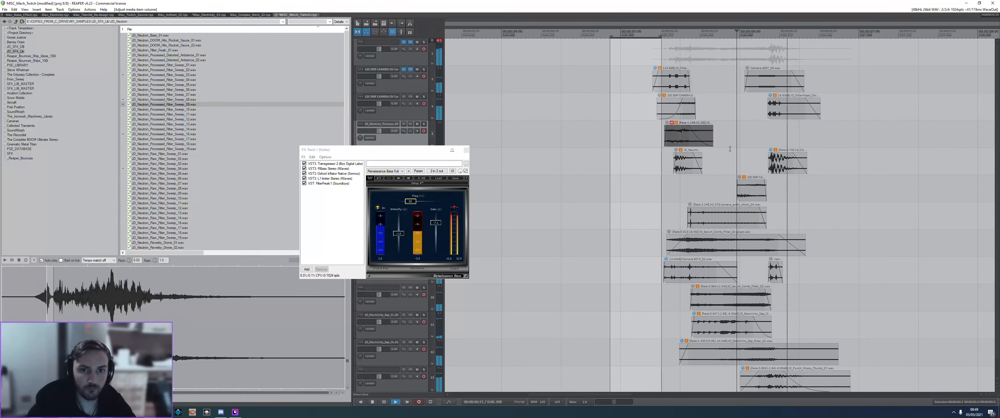
key("space")
key("ctrl+z")
key("ctrl+z")
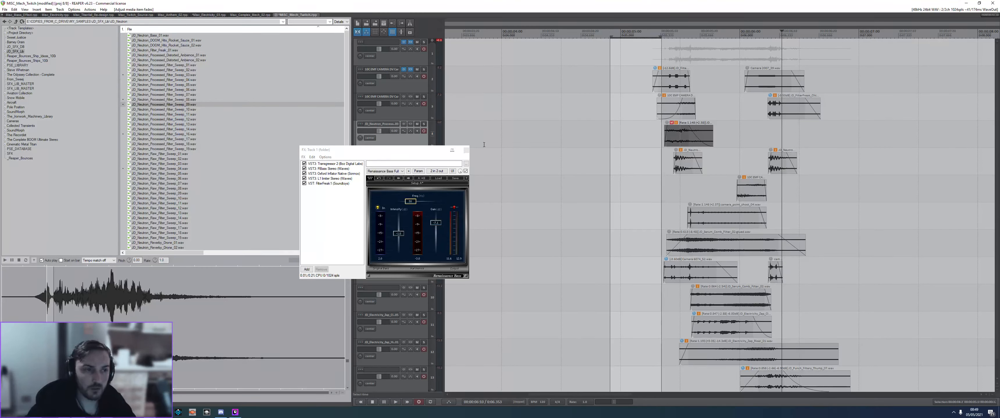
- Close Track 1's effects window, go up to the parent sample folder, and shift the first Neutron sweep clip slightly later
left_click(466, 150)
key("BackSpace")
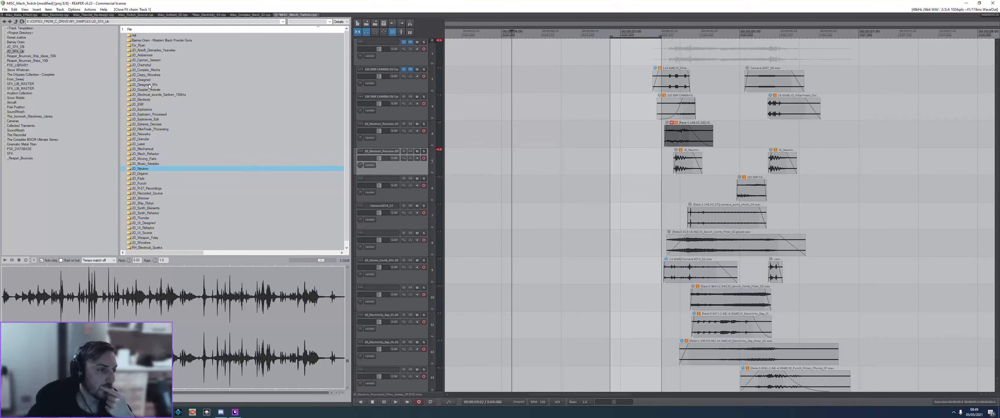
left_click(639, 146)
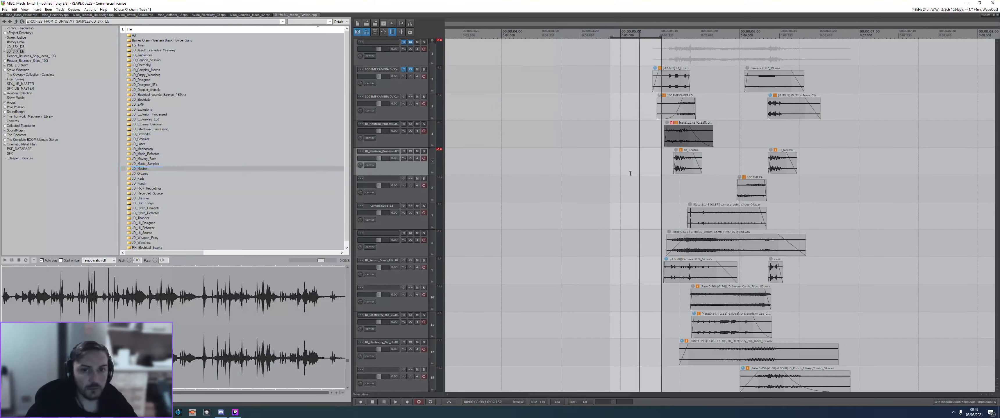
key("space")
key("space")
left_click_drag(692, 167, 705, 168)
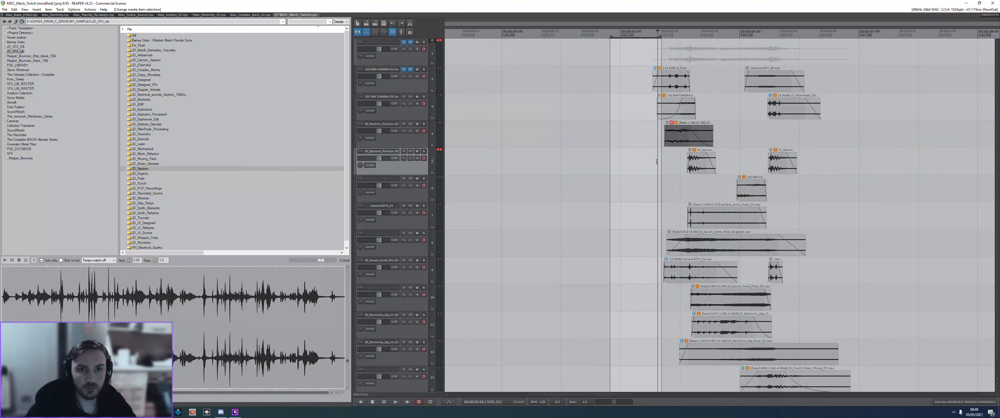
key("space")
key("space")
- Refine the first Neutron sweep clip's timing and stretch it slightly longer, checking the alignment with playback
mouse_move(694, 166)
left_mouse_down()
mouse_move(675, 166)
mouse_move(704, 166)
mouse_move(668, 142)
mouse_move(691, 168)
mouse_move(681, 160)
mouse_move(711, 164)
left_mouse_up()
left_click(675, 167)
left_click(687, 165)
left_click(651, 159)
key("space")
key("space")
left_click(671, 167)
key("space")
key("space")
left_click(679, 164)
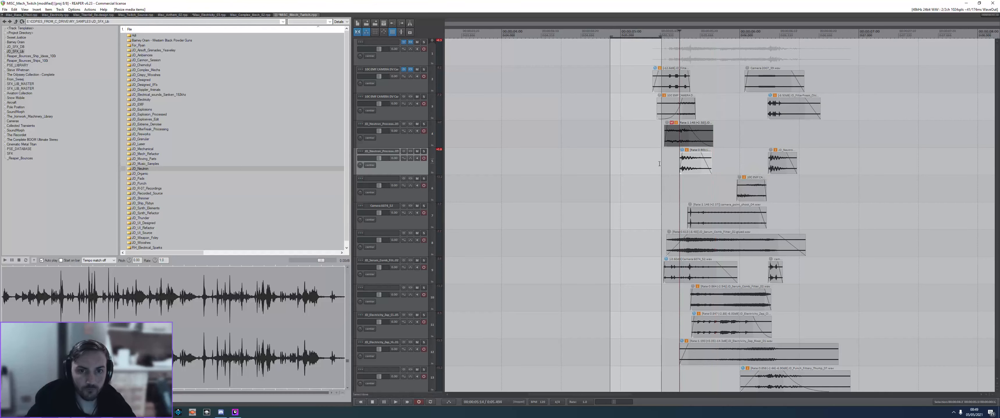
left_click(659, 164)
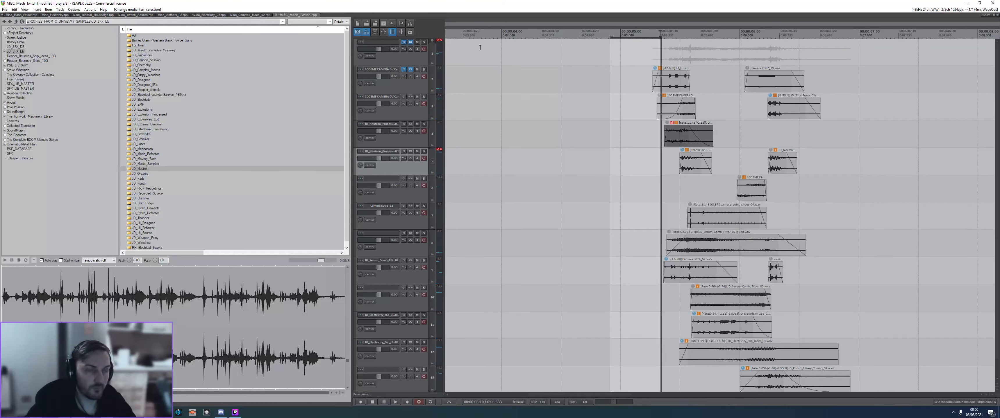
- Review the plug-ins in Track 1's effects chain, then lower the RBass gain slightly and fine-tune its intensity
left_click(411, 45)
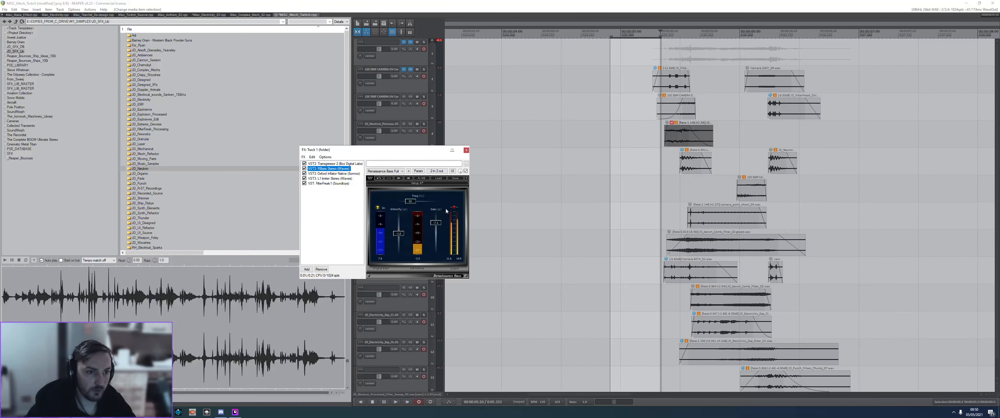
left_click(337, 164)
left_click(334, 178)
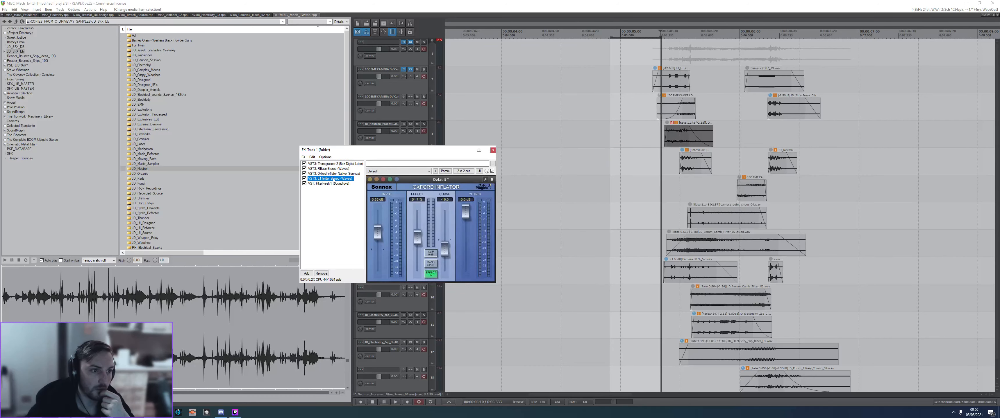
left_click(337, 164)
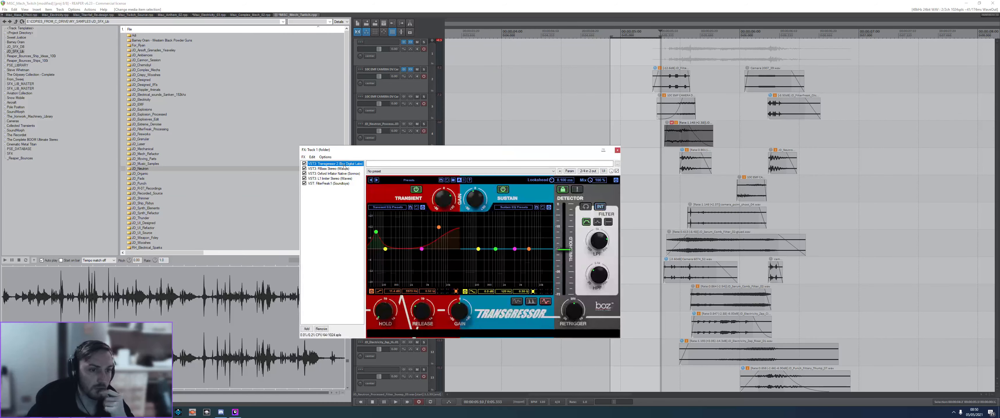
left_click(348, 169)
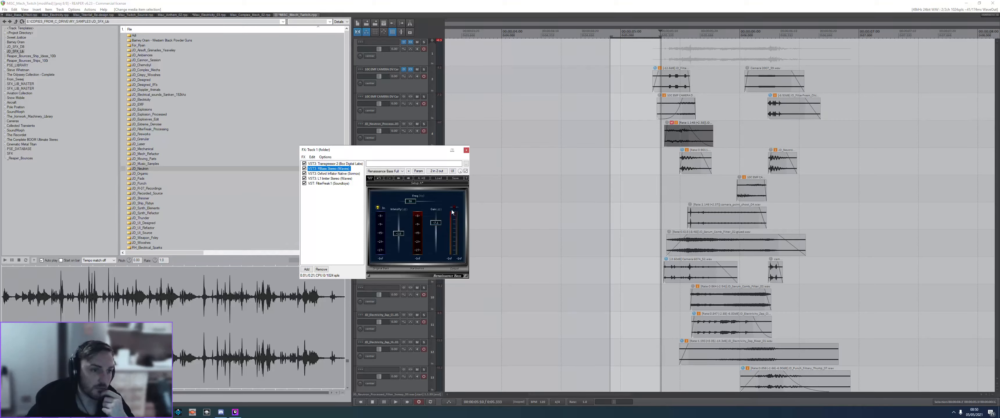
left_click_drag(436, 224, 437, 227)
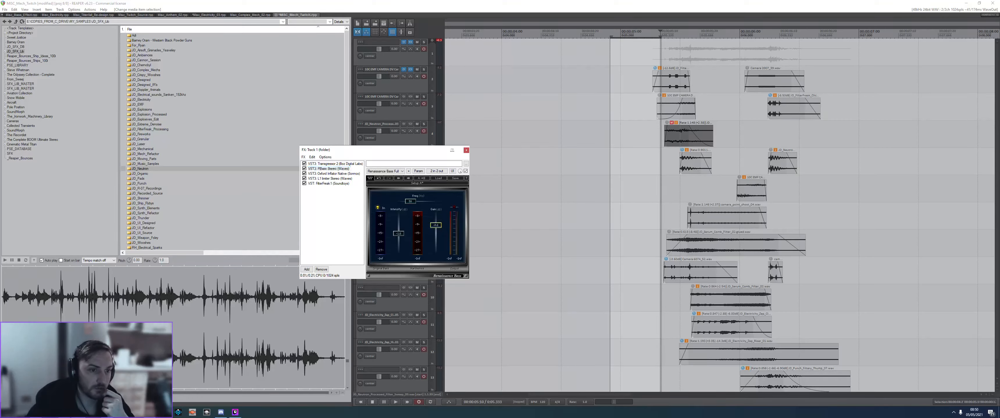
left_click(399, 232)
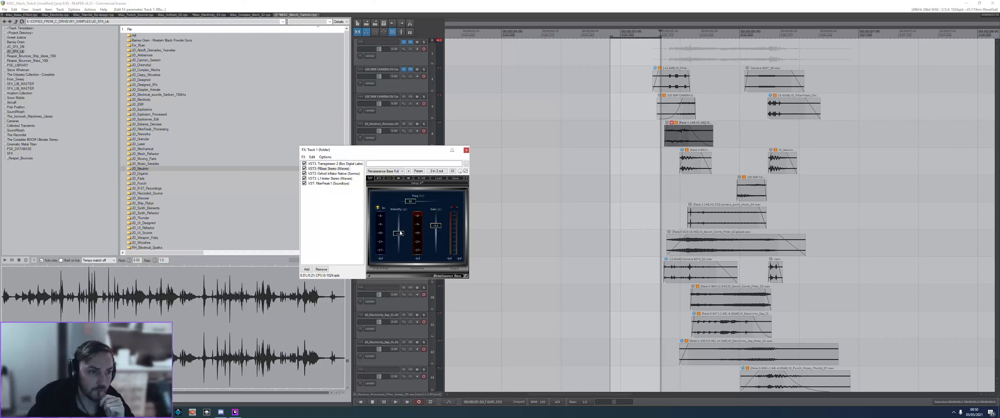
left_click_drag(400, 234, 400, 232)
- Raise the L1 limiter's output ceiling slightly on Track 1 and play the mix
left_click(327, 180)
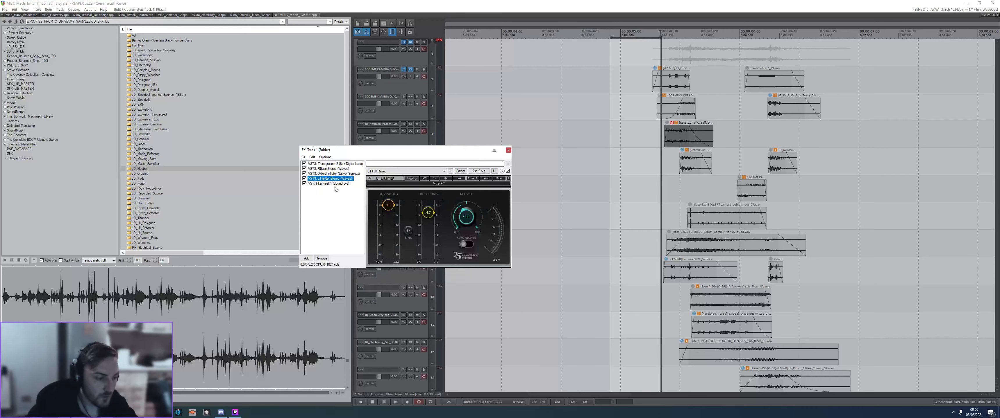
left_click_drag(428, 213, 428, 211)
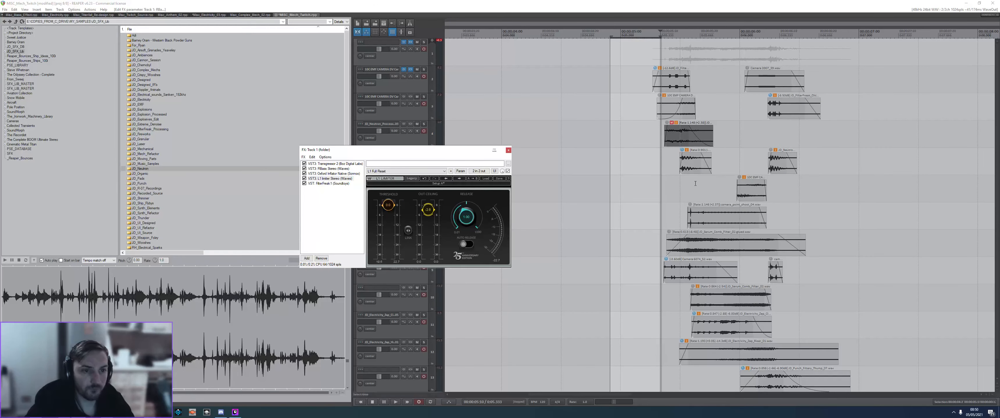
left_click(649, 167)
key("space")
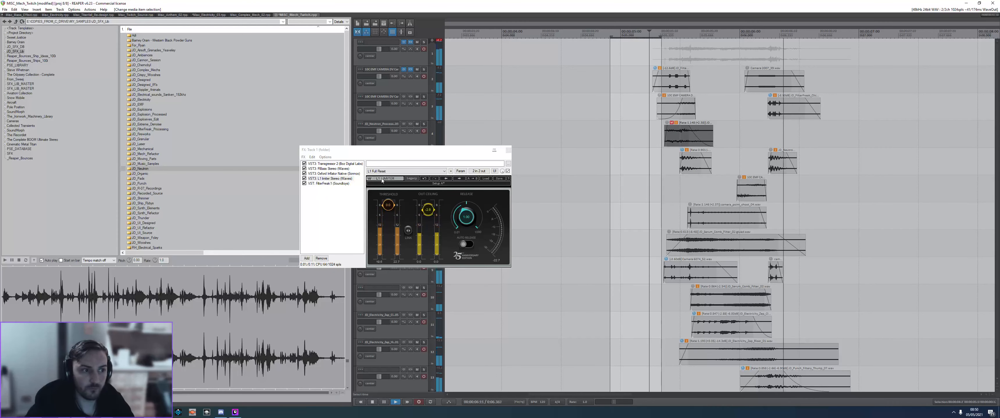
- Try a lower gain and slightly higher intensity in Track 1's RBass while playing the mix
key("space")
left_click(333, 170)
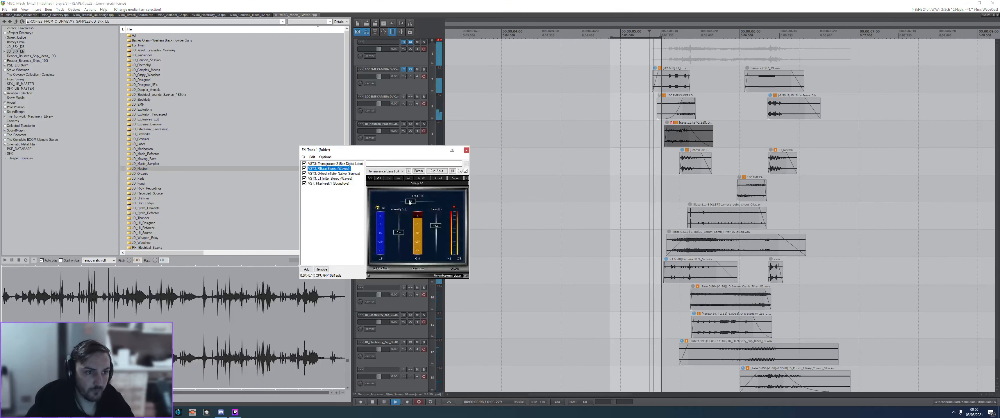
key("space")
left_click_drag(435, 226, 397, 230)
key("space")
key("space")
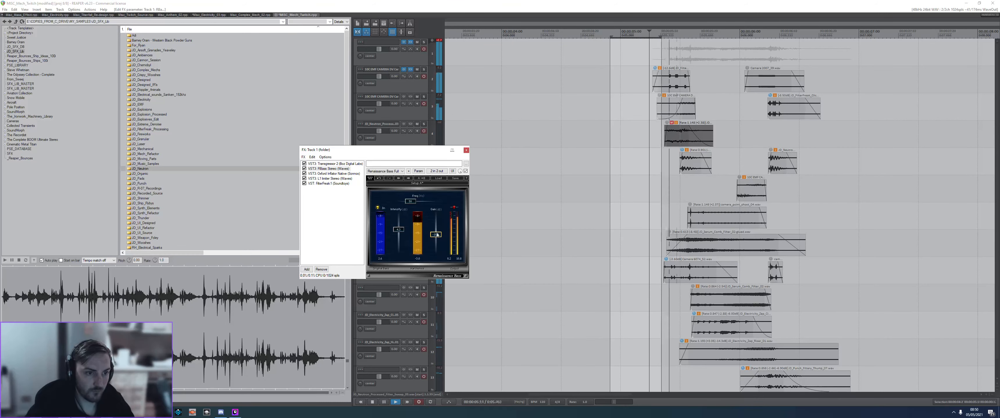
key("space")
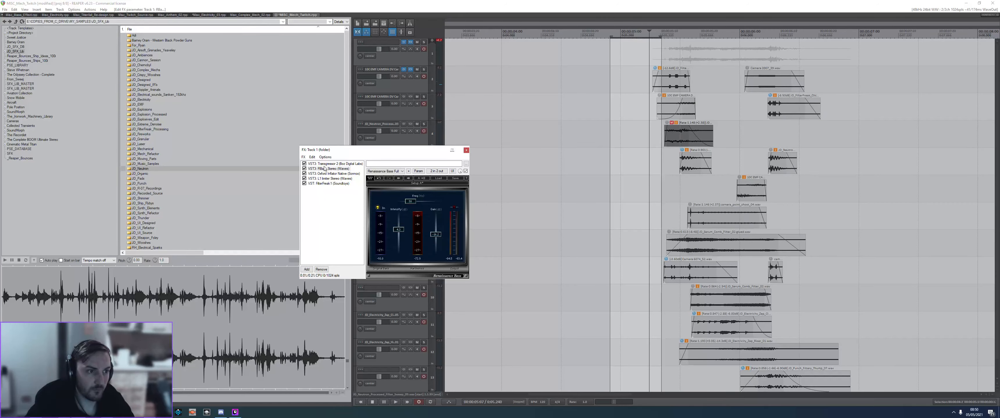
- Move RBass above Transgressor in Track 1's effects chain, then raise its gain and readjust its intensity against playback
left_click_drag(325, 168, 326, 163)
left_click_drag(435, 231, 398, 233)
key("space")
key("space")
key("space")
key("space")
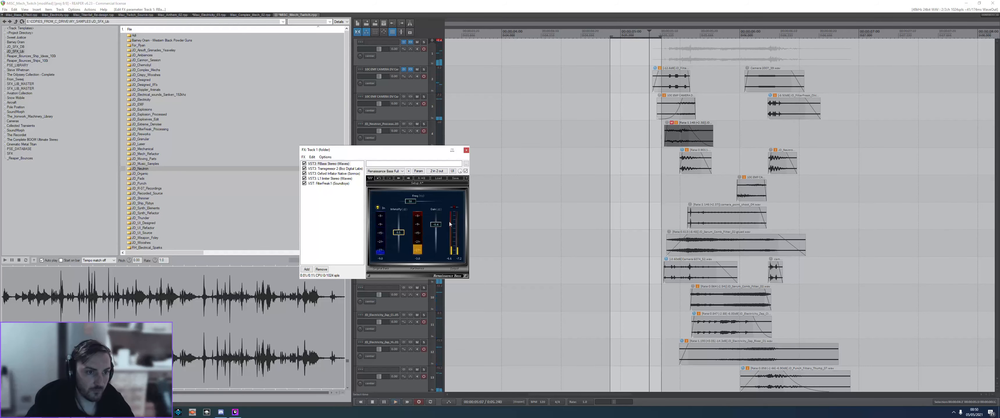
- Nudge the RBass frequency slightly higher on Track 1 and play the mix
left_click_drag(414, 201, 415, 201)
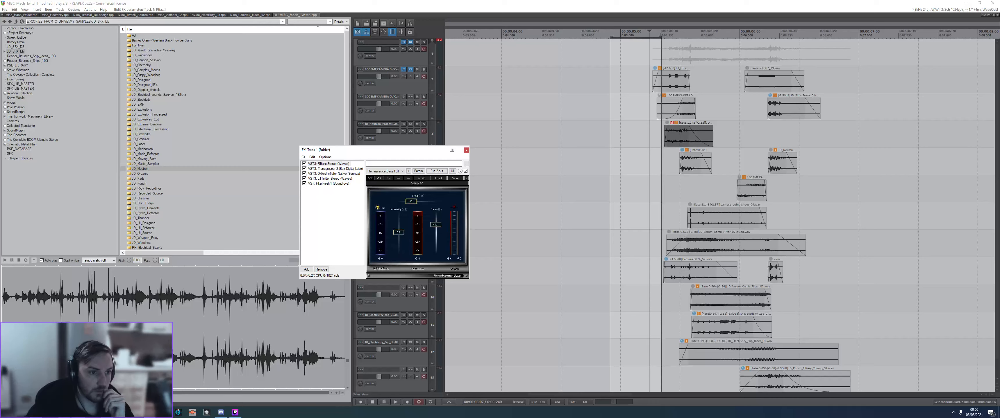
key("space")
key("space")
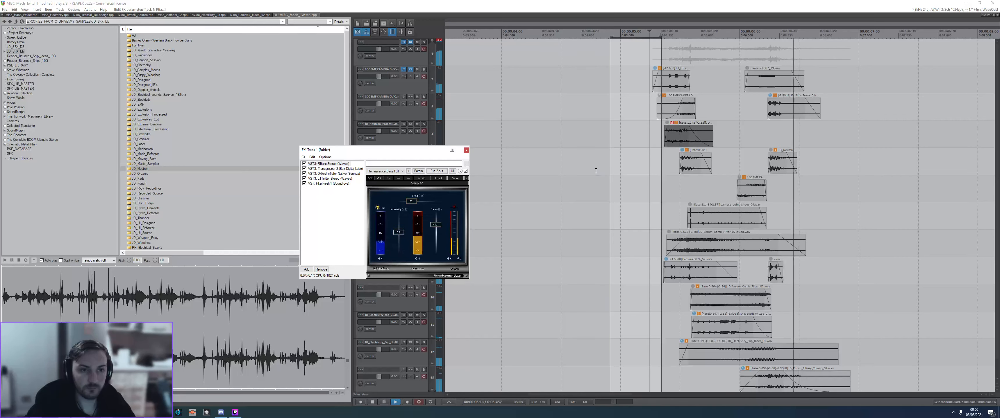
- Compare Track 1's Transgressor settings with the first track's effects chain in the Misc_Complex_Mech_02 project
left_click(333, 217)
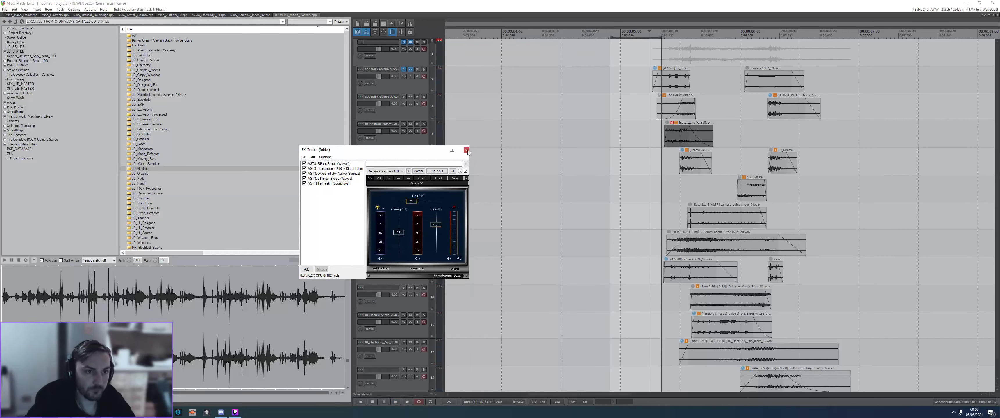
left_click(467, 151)
left_click(410, 42)
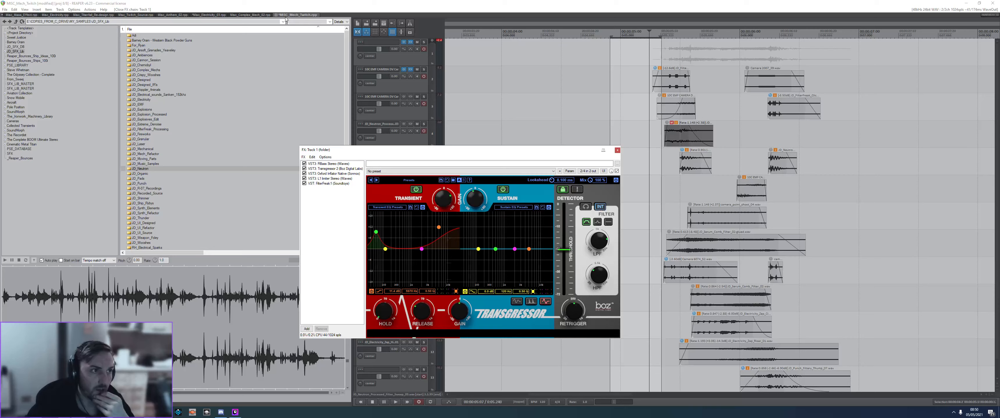
left_click(249, 16)
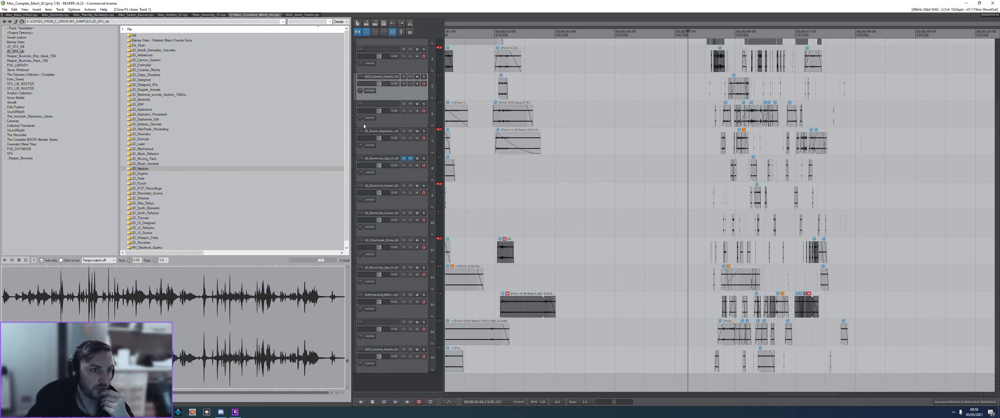
scroll(364, 126, "up", 3)
left_click(404, 43)
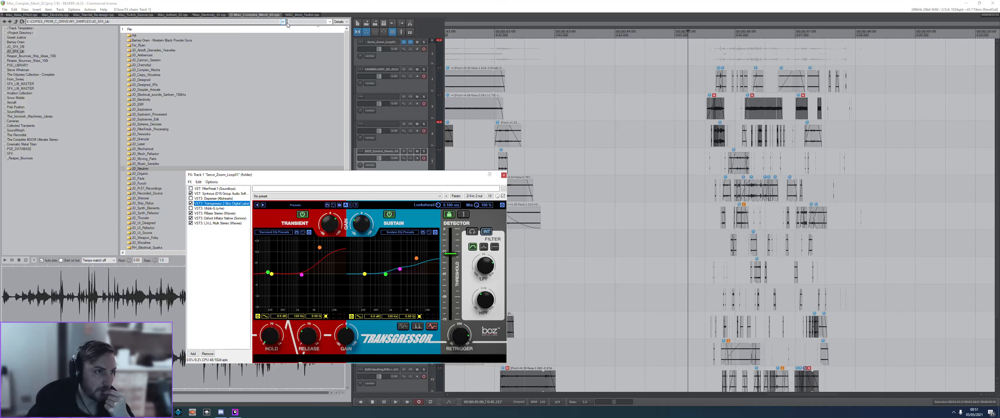
left_click(298, 15)
- Add the D16 Group Audio Software Syntorus plug-in to Track 1's effects chain and play the mix
left_click(617, 151)
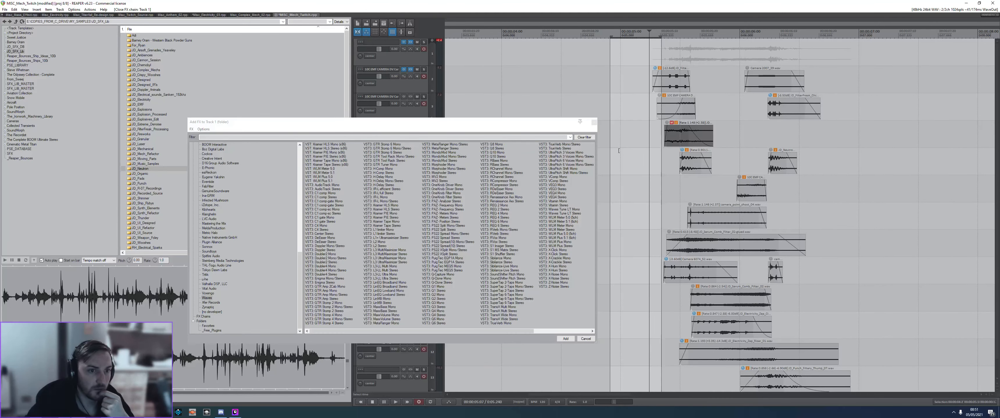
scroll(250, 199, "up", 15)
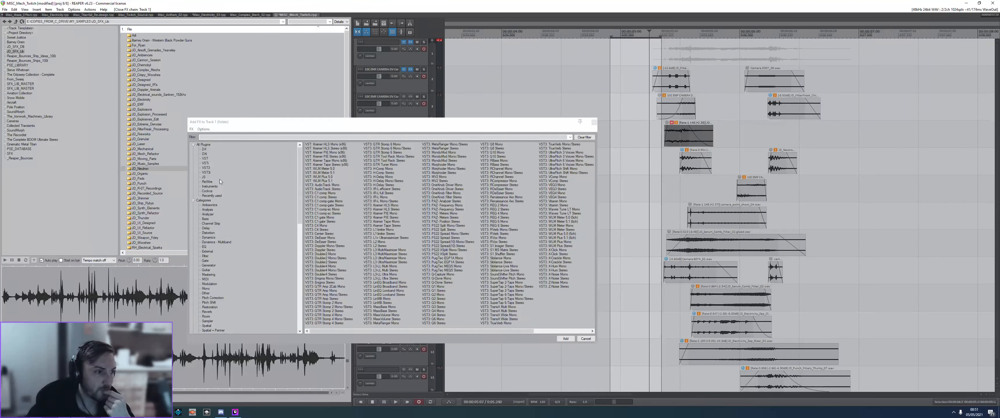
scroll(216, 227, "down", 15)
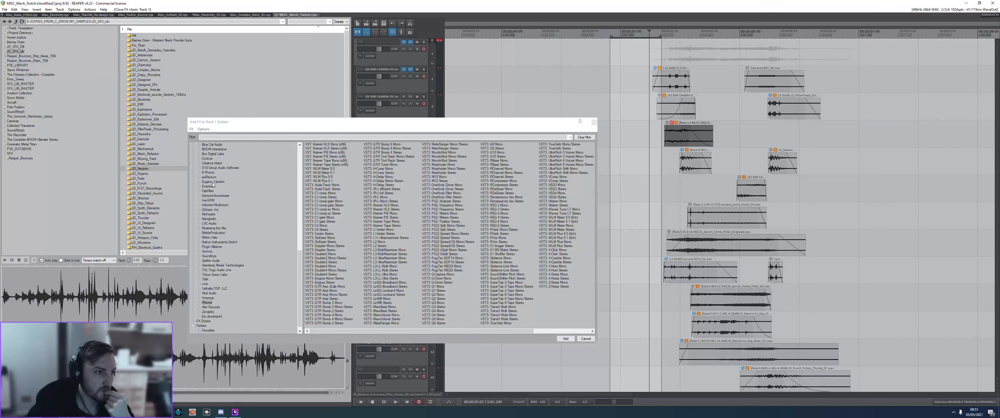
left_click(213, 168)
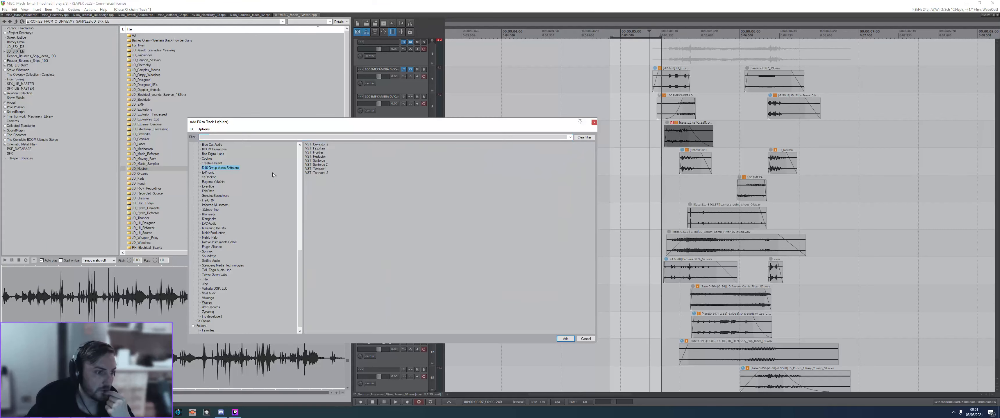
double_click(320, 162)
left_click(565, 107)
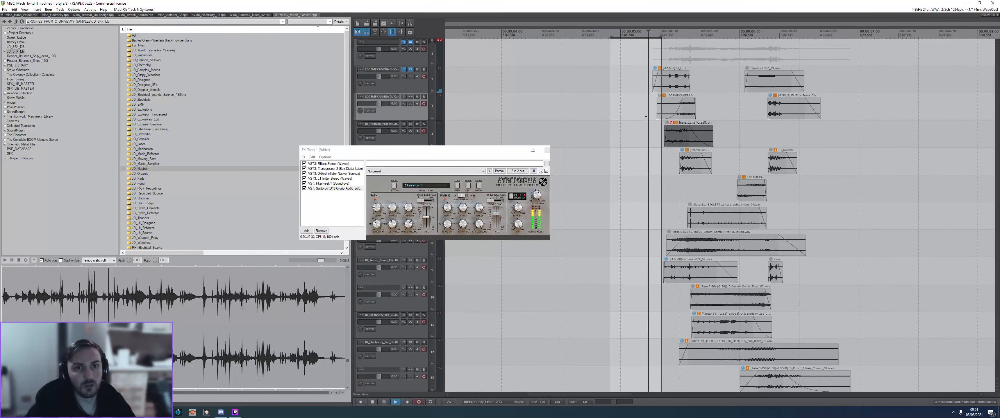
key("space")
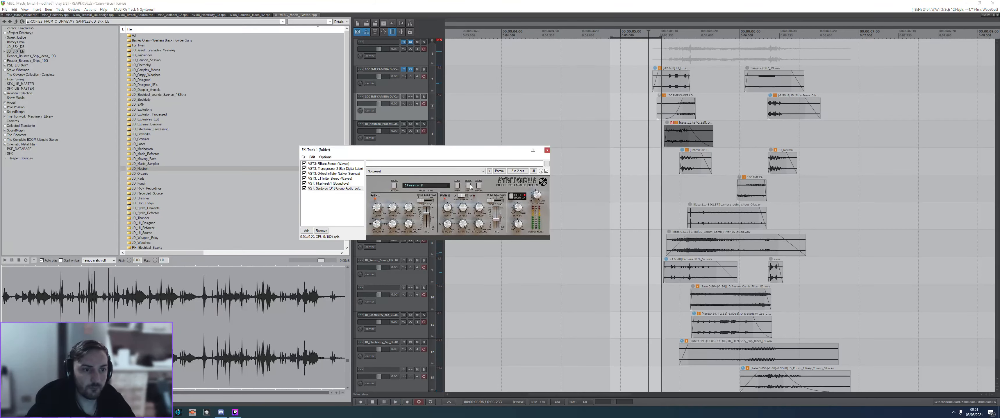
- Step Syntorus forward to a pad preset and audition it from the start of the sound
left_click(468, 186)
key("space")
left_click(468, 186)
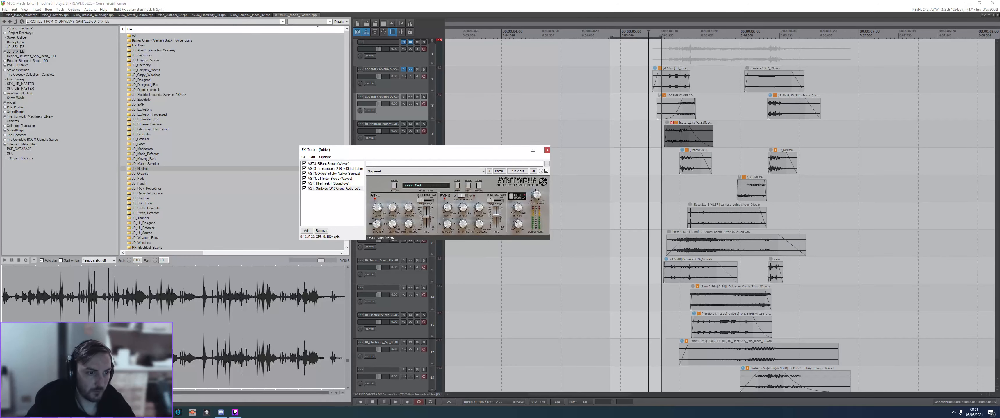
left_click(640, 133)
key("space")
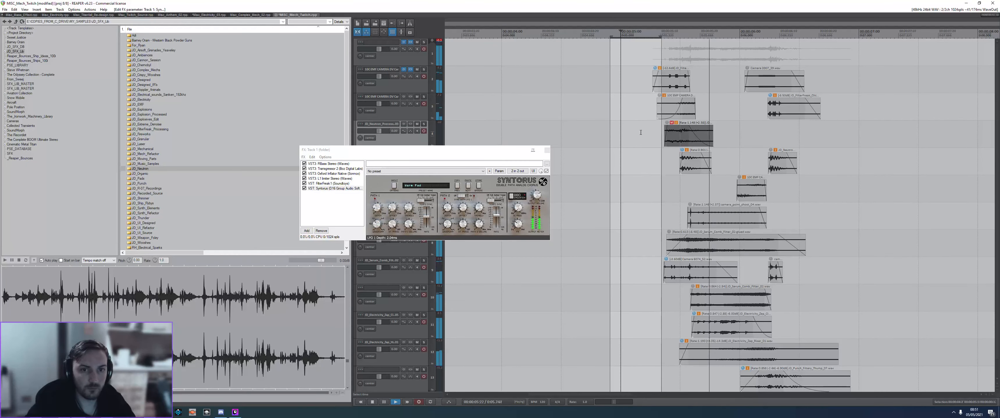
key("space")
- Move Syntorus directly below RBass in Track 1's effects chain and fine-tune its dry/wet mix against playback
left_click_drag(336, 188, 334, 169)
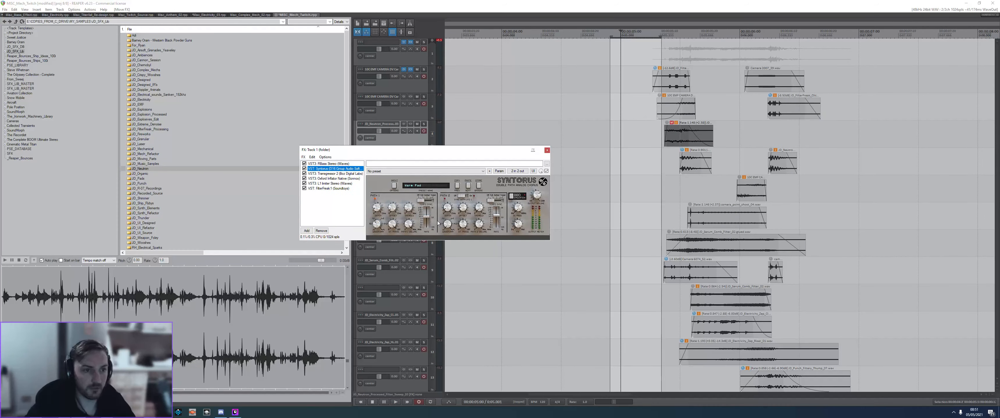
left_click_drag(464, 151, 481, 169)
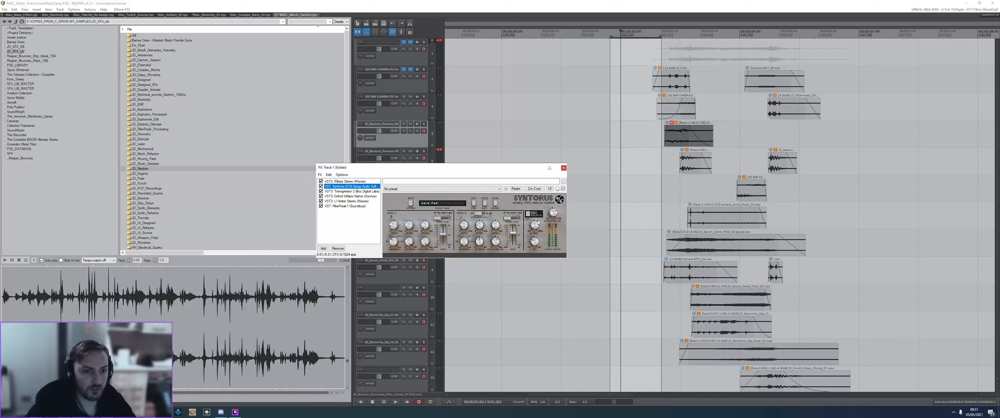
left_click_drag(535, 242, 536, 240)
key("space")
key("space")
key("space")
left_click_drag(534, 248, 536, 246)
key("space")
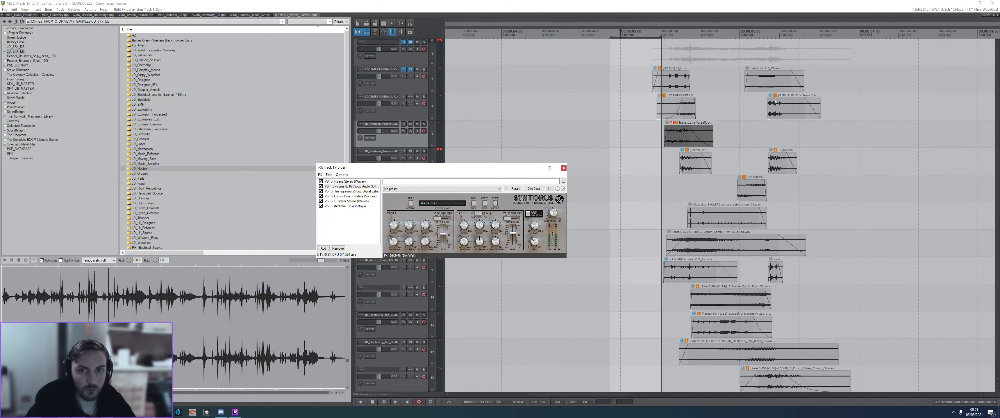
- Lower the volume of the second clips on the third and fifth tracks slightly
left_click_drag(770, 95, 770, 100)
left_click_drag(770, 150, 770, 155)
left_click(759, 161)
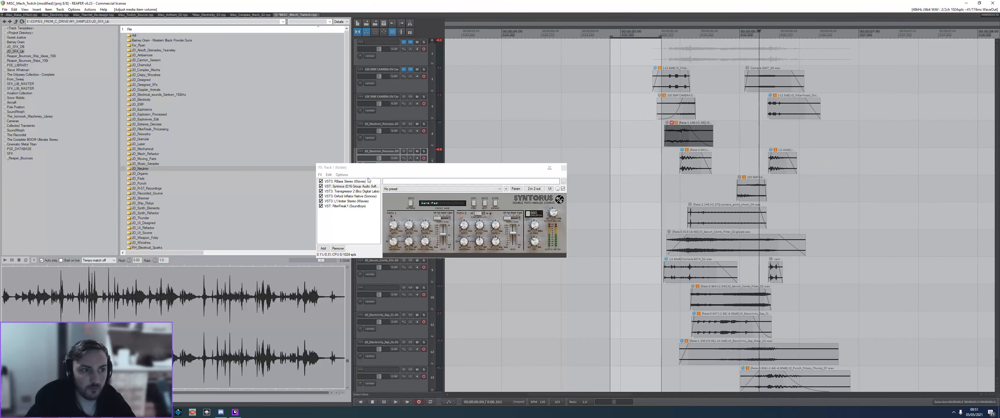
- Lower the Oxford Inflator's input level on Track 1 and play the mix
left_click(352, 197)
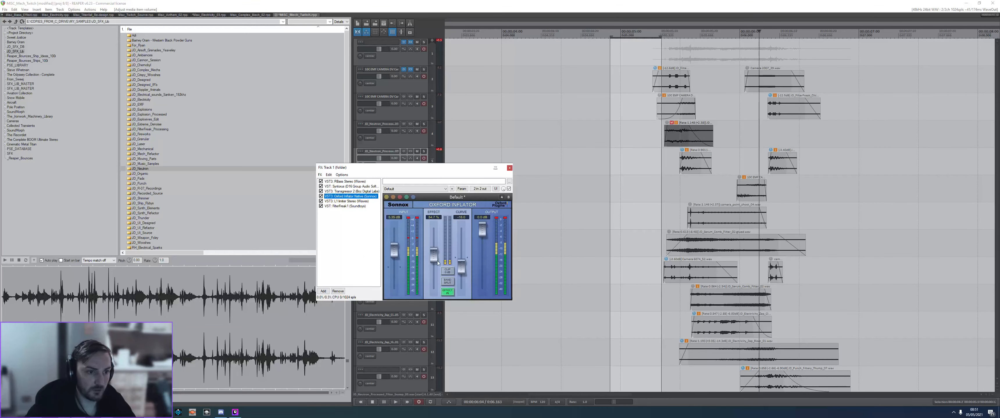
left_click_drag(393, 251, 395, 265)
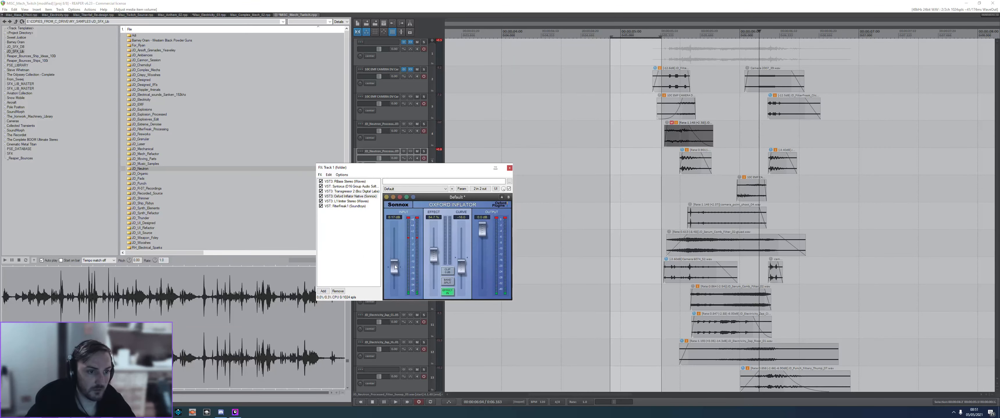
left_click(642, 155)
key("space")
key("space")
- Raise the Oxford Inflator's curve and reduce its effect amount slightly, checking the result with playback
left_click_drag(461, 266, 462, 250)
left_click(462, 257, "ctrl")
key("space")
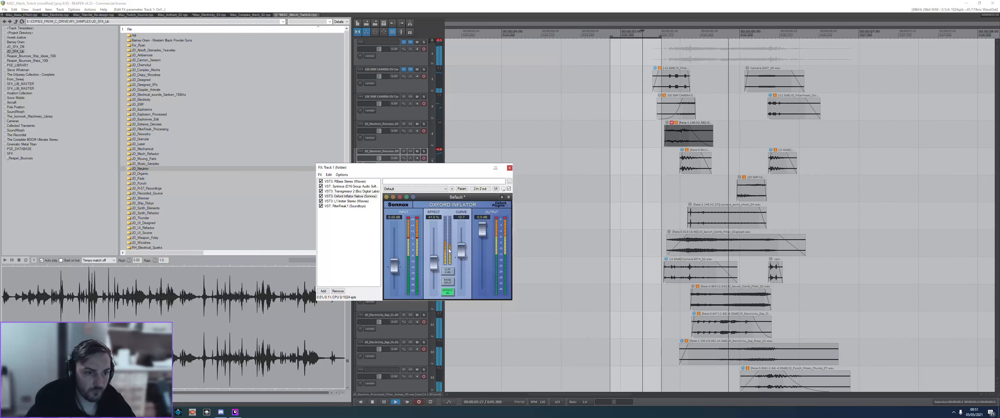
key("space")
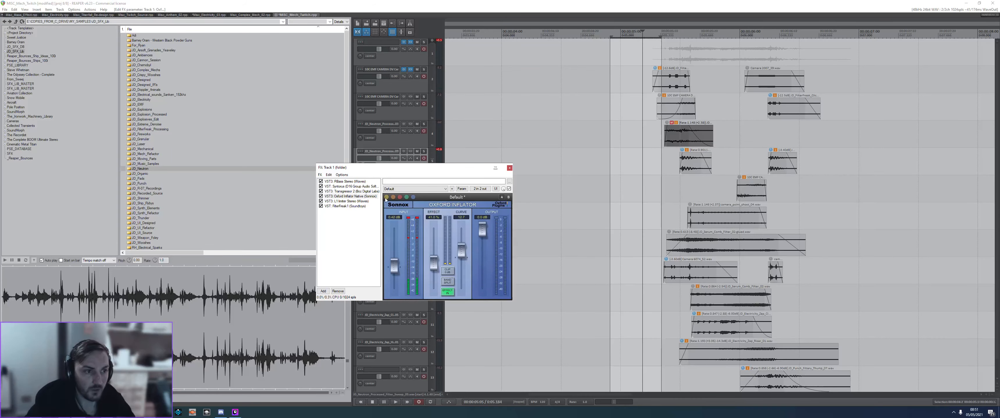
- Bypass FilterFreak1 in Track 1's effects chain
left_click(353, 201)
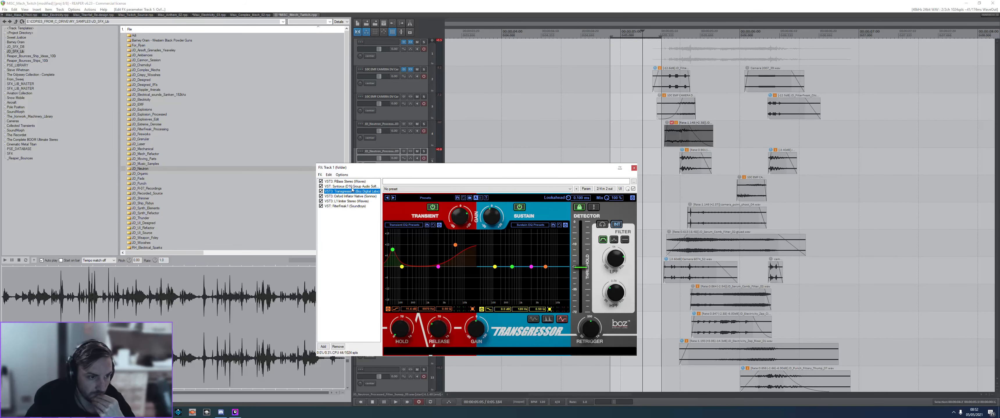
left_click(321, 206)
- Raise the L1 limiter's output ceiling to 0.0 on Track 1, then bypass the limiter and compare by playback
left_click(344, 202)
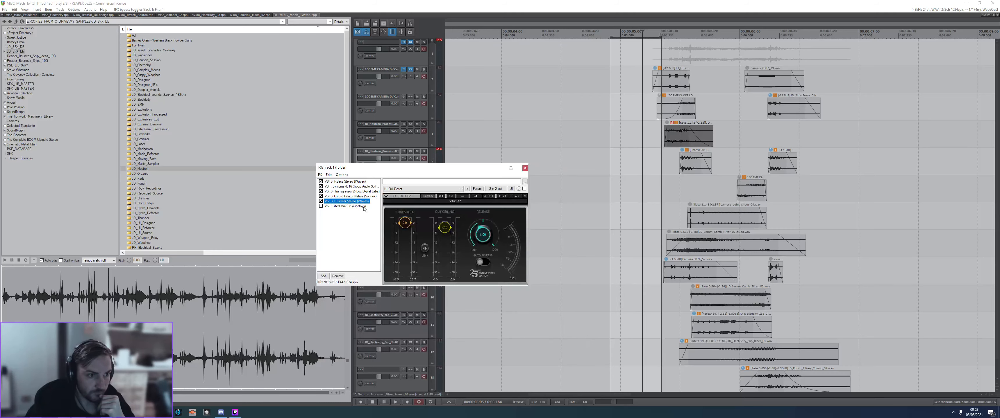
key("space")
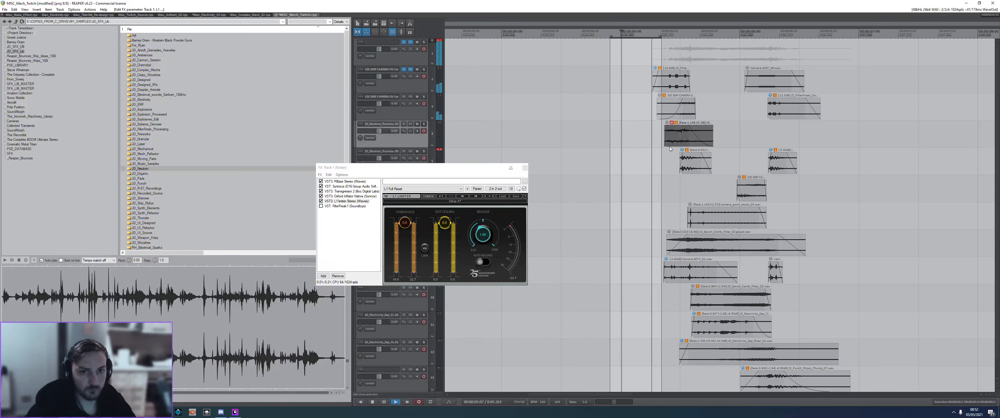
key("space")
left_click(320, 201)
key("space")
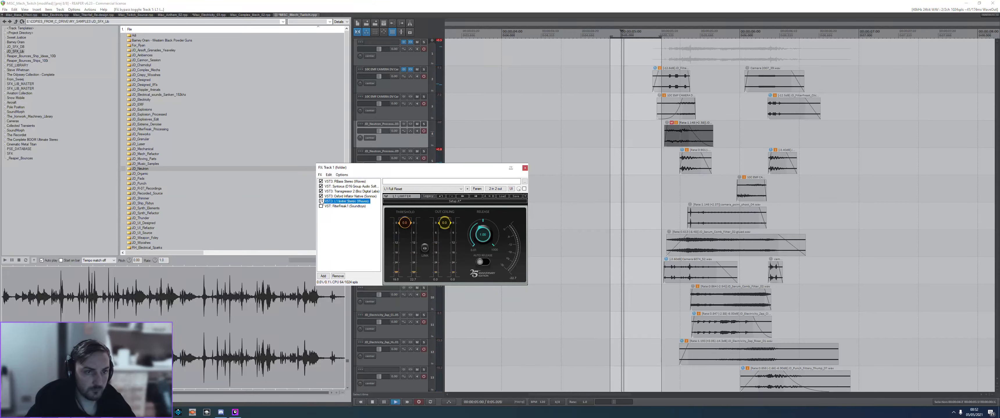
- Boost the magenta band of Transgressor's transient EQ at a lower frequency, play the mix, and close Track 1's effects window
left_click(341, 191)
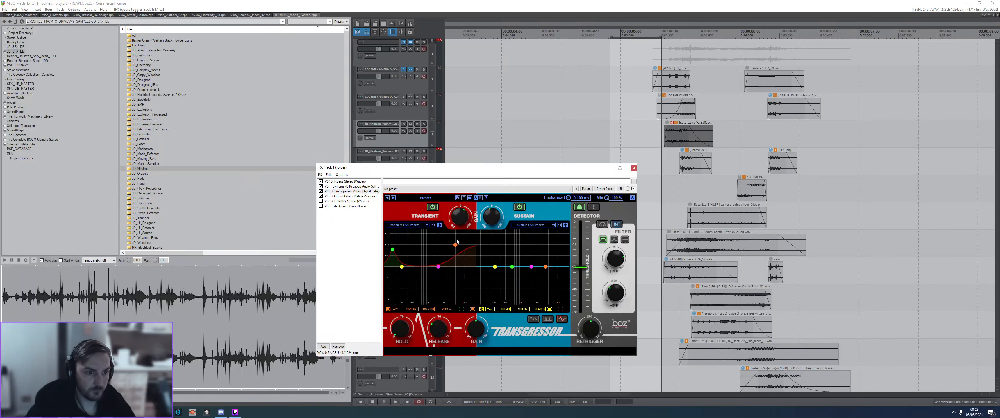
left_click_drag(438, 267, 424, 258)
key("space")
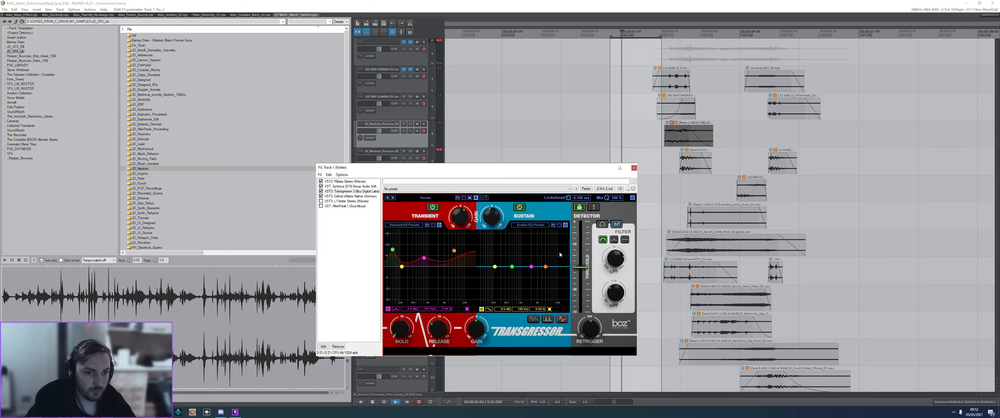
key("space")
left_click(634, 169)
- Select all the child tracks below Track 1 and recolour them, along with their items, purple
scroll(681, 156, "down", 5)
scroll(420, 138, "down", 4)
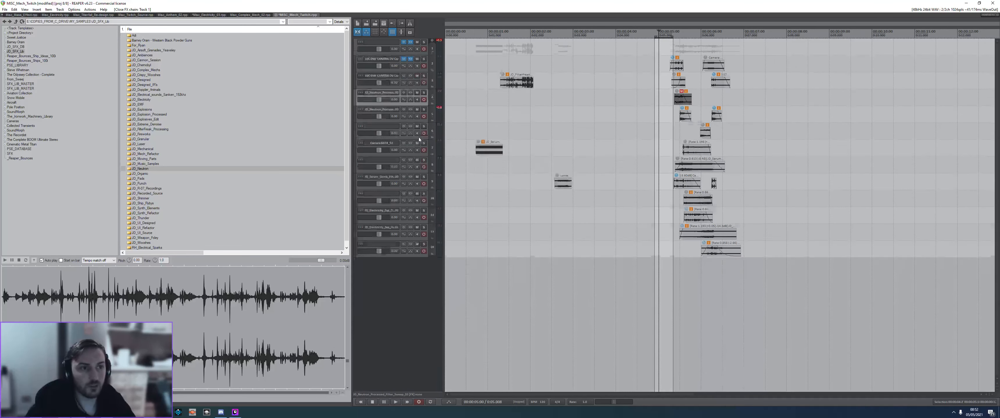
scroll(414, 112, "up", 4)
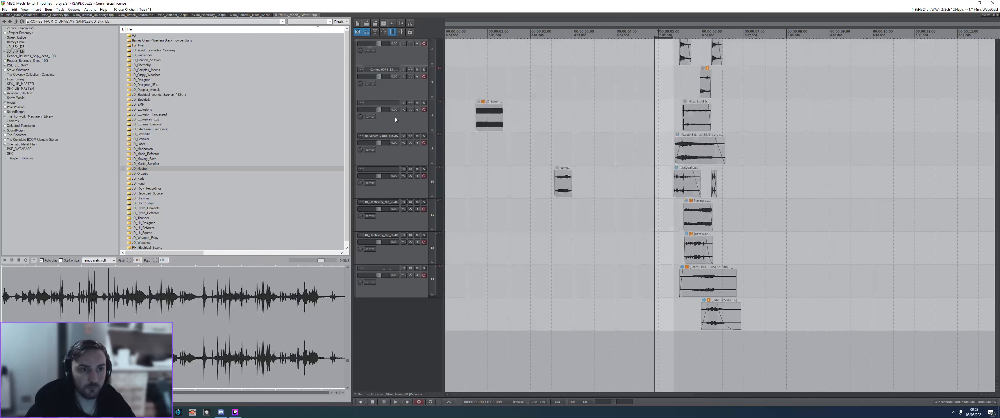
left_click(408, 61)
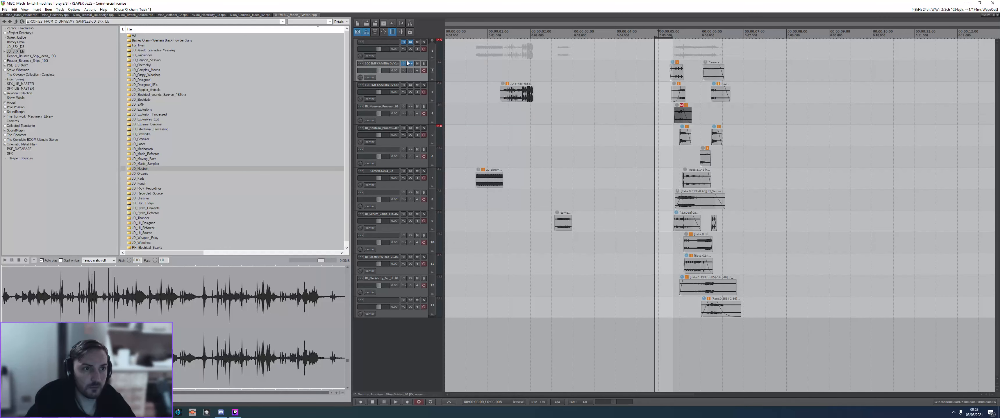
left_click(408, 57)
left_click(411, 315, "shift")
key("shift+c")
key("shift+c")
- Select the whole group of layered sound items and copy it to a free spot further along the timeline
left_click_drag(791, 320, 634, 55)
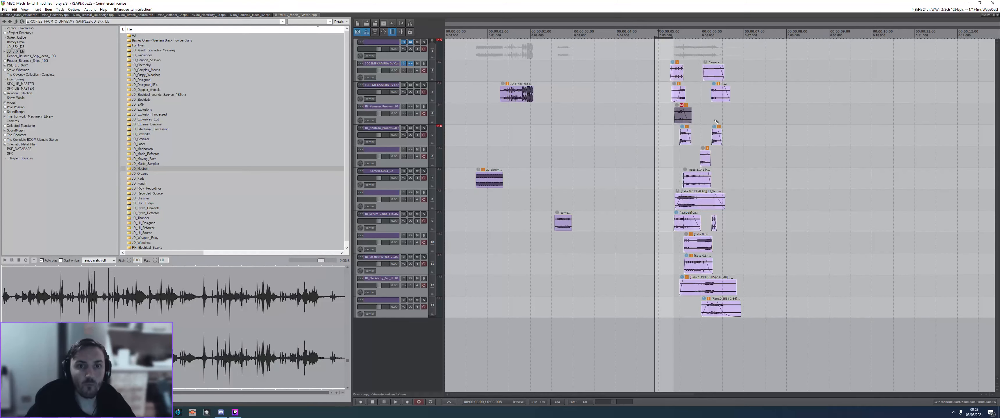
left_click_drag(719, 95, 889, 95)
left_click(883, 113)
scroll(883, 114, "up", 2)
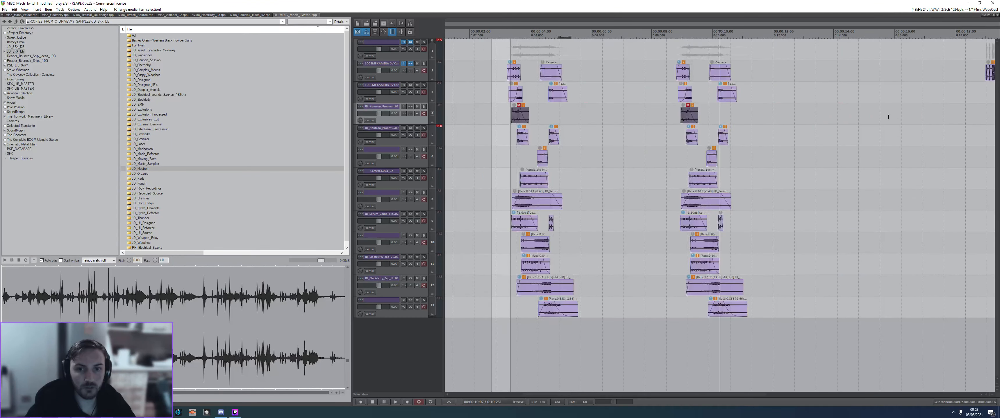
- Delete the long layer's copy on track 8 from the duplicated group and recolour that track blue
scroll(720, 196, "down", 2)
left_click(712, 201)
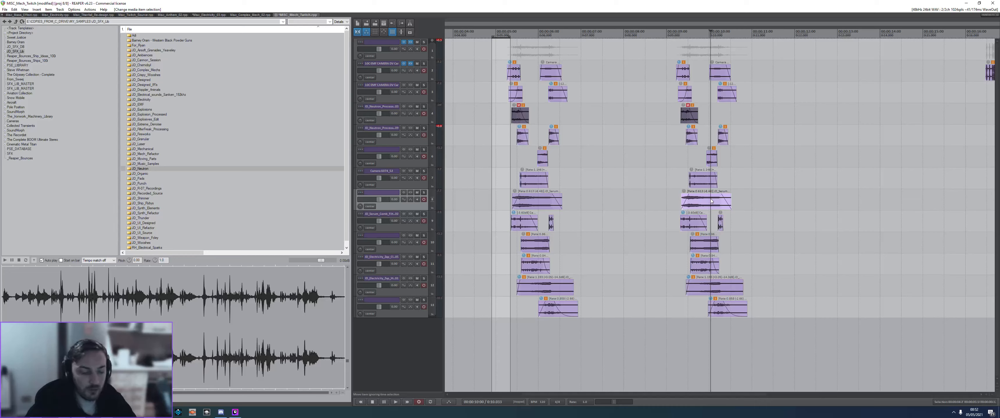
key("Delete")
left_click(697, 202)
left_click_drag(784, 317, 669, 52)
left_click(630, 208)
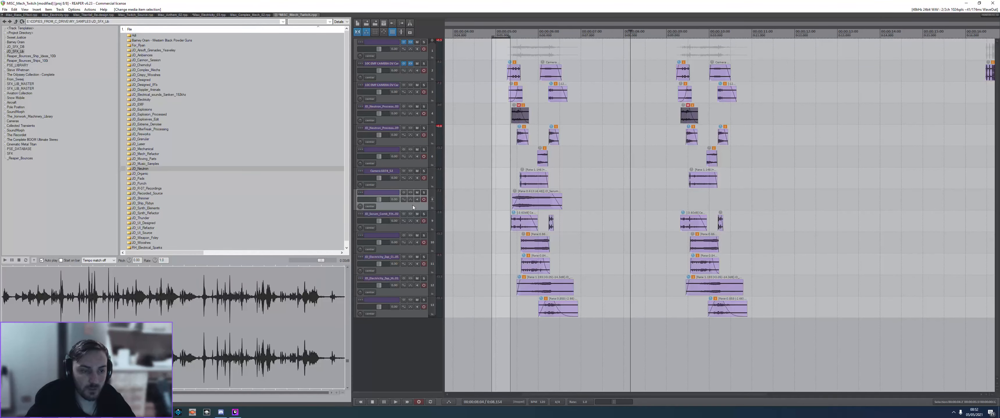
left_click(673, 201)
- Bring up Variator, select the duplicated group of items, and set the loop points around it
left_click_drag(785, 331, 639, 62)
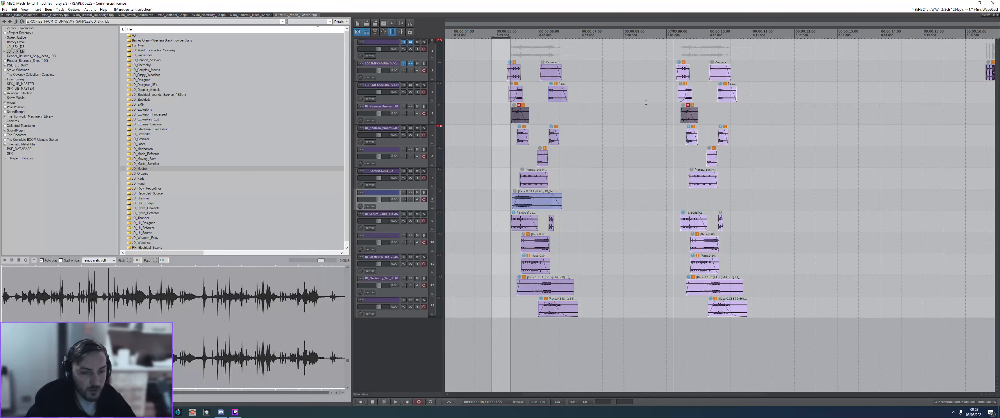
key("v")
left_click_drag(509, 92, 557, 118)
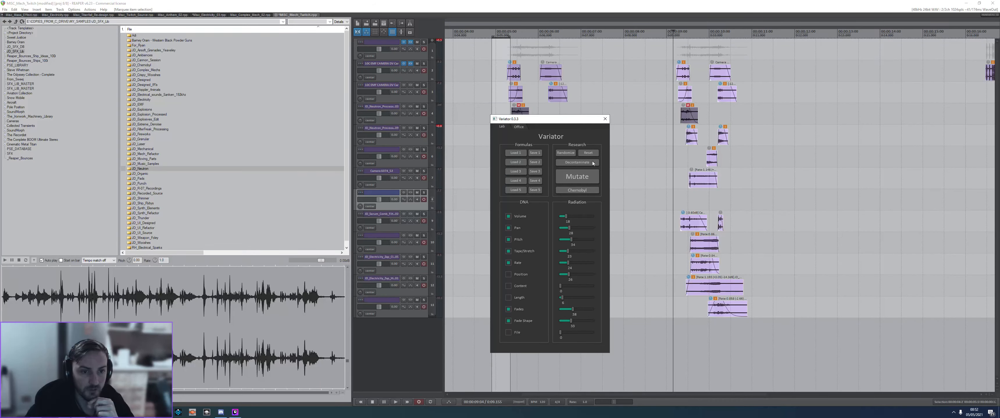
left_click_drag(752, 323, 661, 59)
key("ctrl+l")
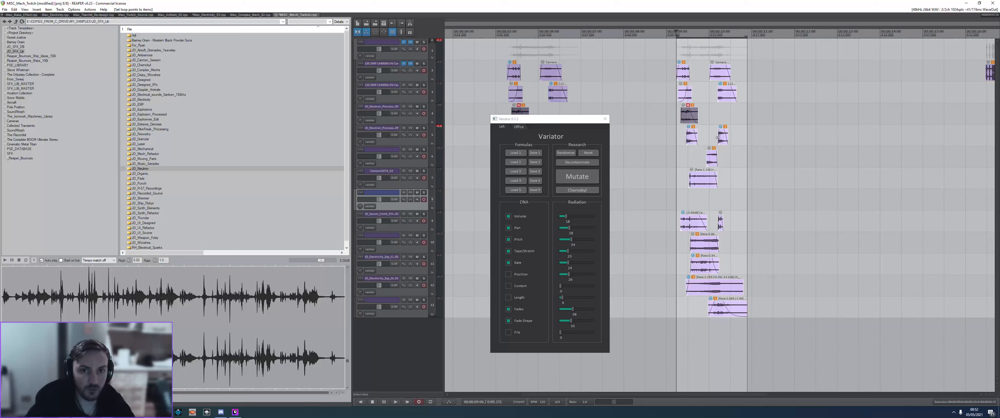
- Mutate the duplicated group with Variator and audition the variation
left_click(575, 177)
left_click(657, 156)
key("space")
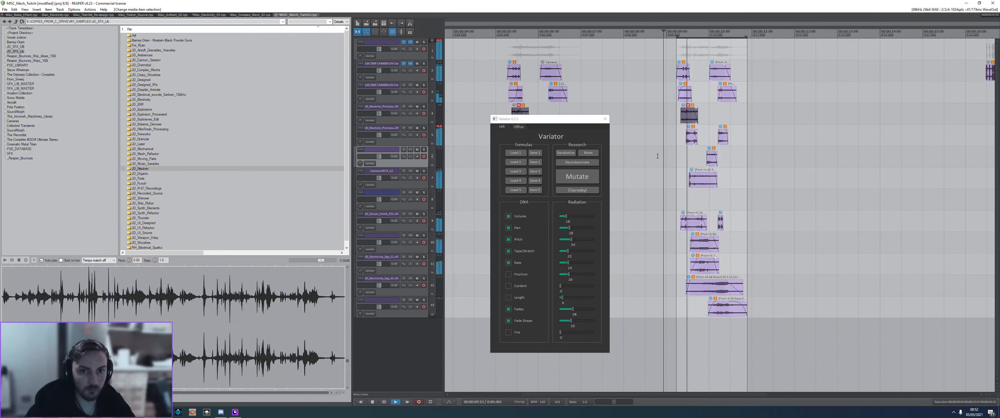
key("space")
key("space")
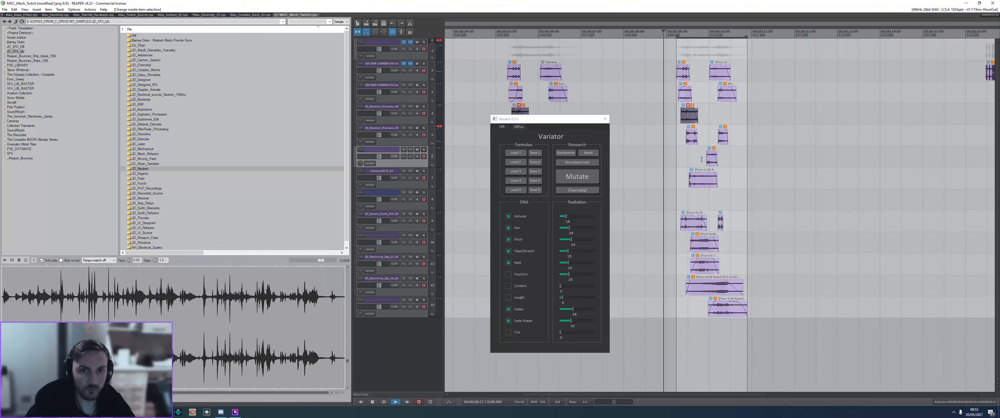
- Mute the short closing item on track 9 in the mutated group and replay the variation
left_click(701, 160)
left_click(720, 223)
key("space")
key("space")
left_click(691, 208)
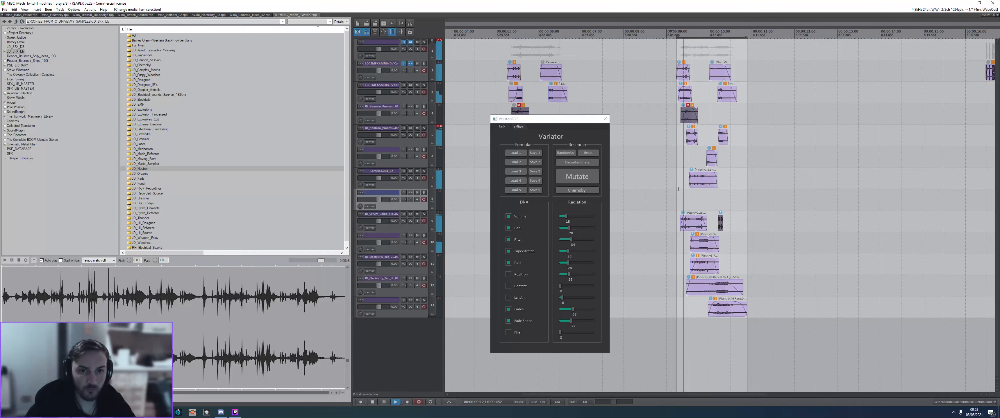
key("space")
- Reselect the mutated group, apply Variator's Chernobyl to it, and play the result
left_click_drag(755, 311, 671, 63)
left_click(569, 191)
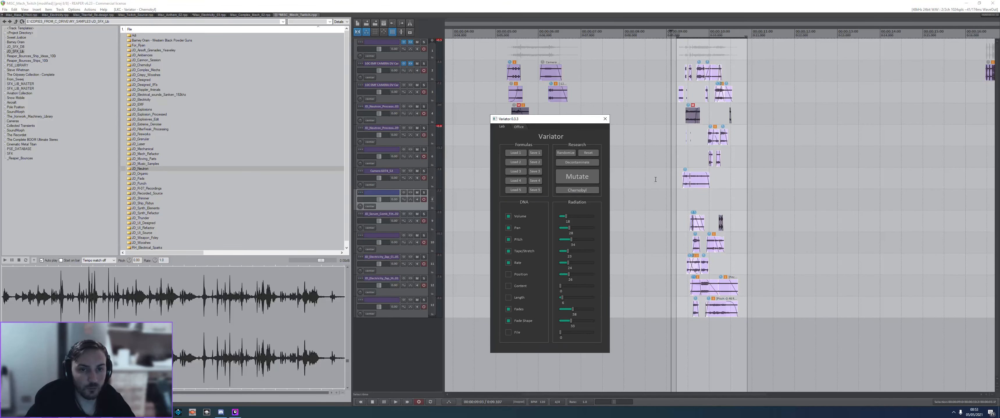
left_click(670, 144)
key("space")
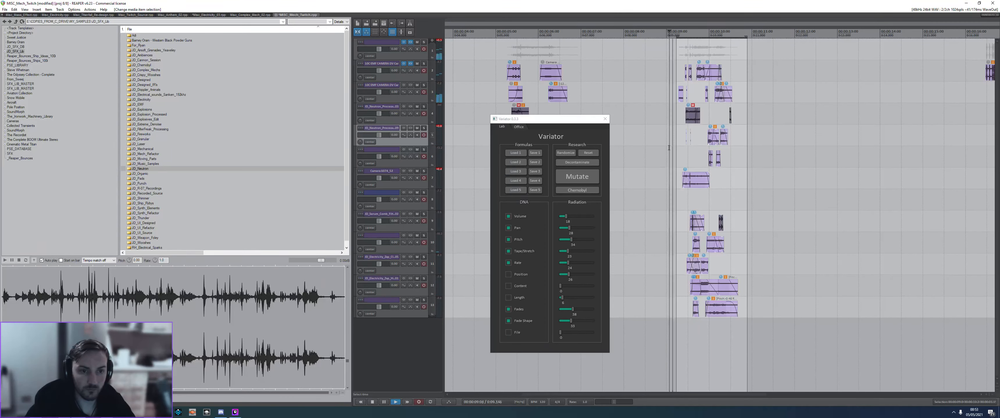
key("space")
- Adjust Syntorus's dry/wet mix in Track 1's effects chain and check it with playback
left_click(411, 43)
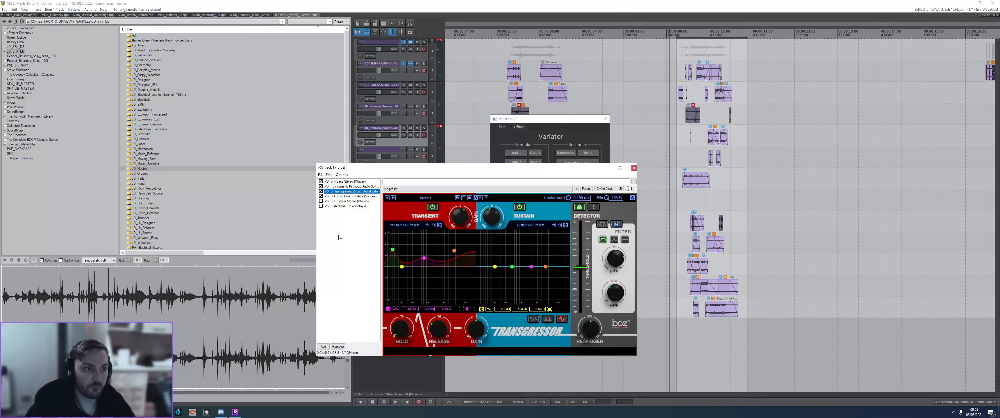
left_click(338, 187)
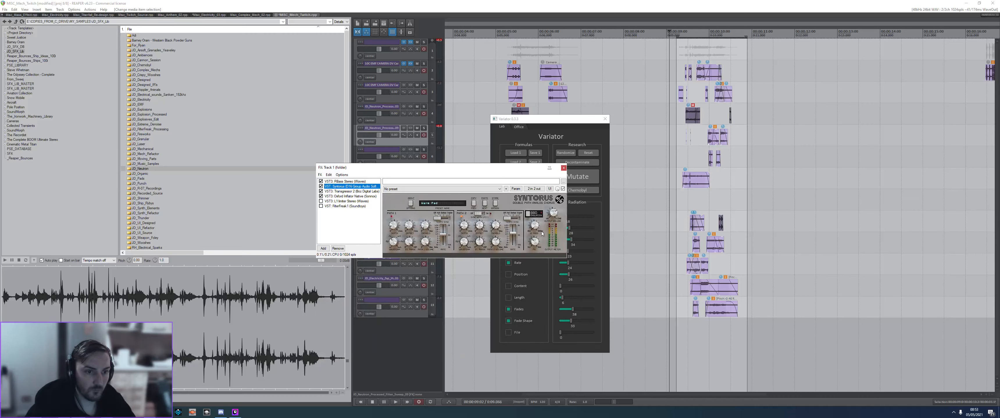
left_click_drag(535, 244, 533, 253)
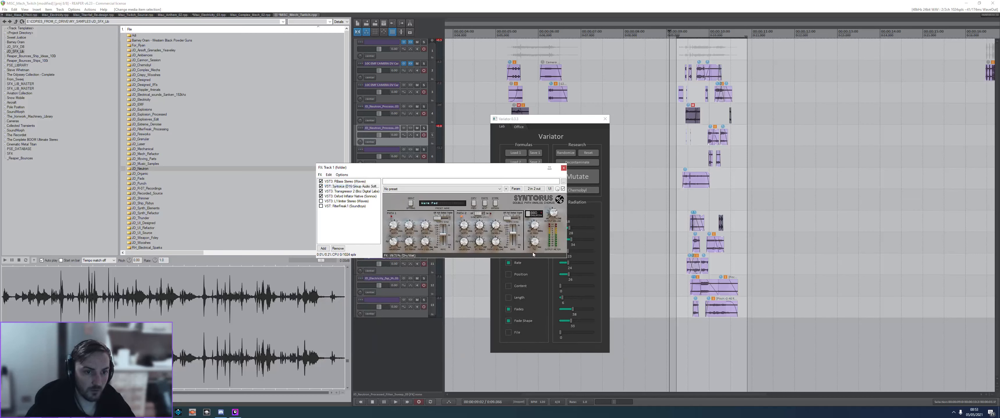
left_click(681, 115)
key("space")
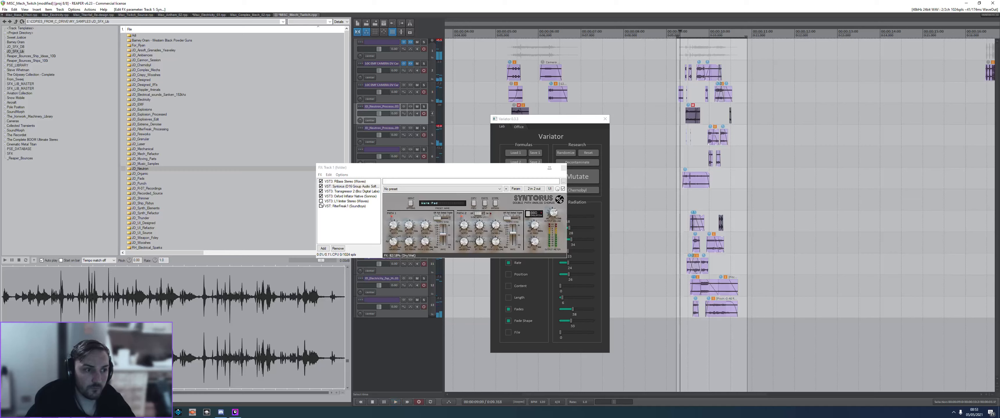
- Re-enable the L1 limiter on Track 1 and listen to the variation through it
left_click(321, 201)
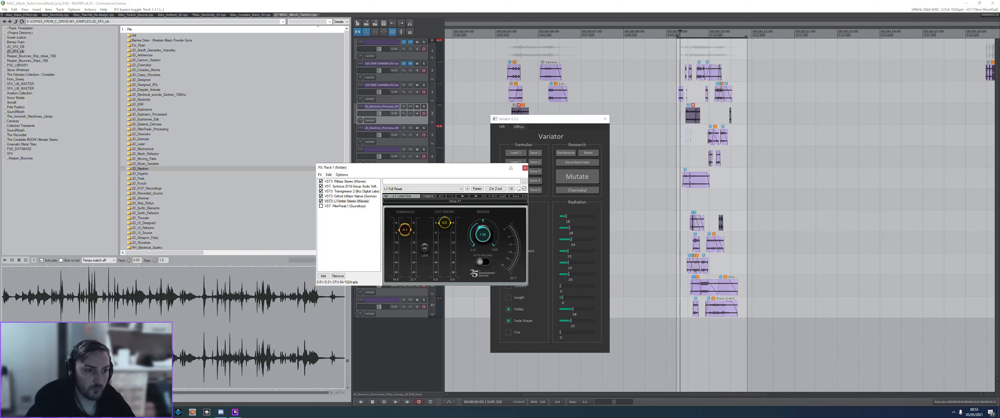
key("space")
key("space")
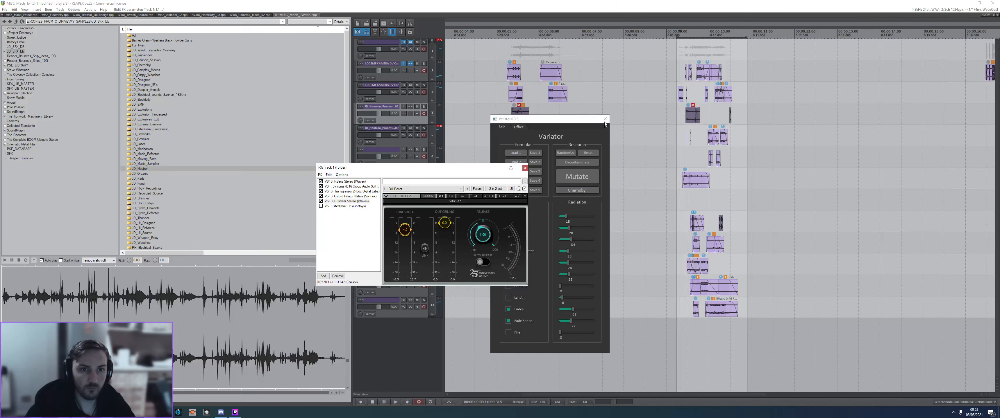
- Close Variator, move Track 1's effects window off the arrangement, and copy the original item group to an earlier spot
left_click(604, 120)
left_click_drag(765, 309, 683, 64)
key("alt+Tab")
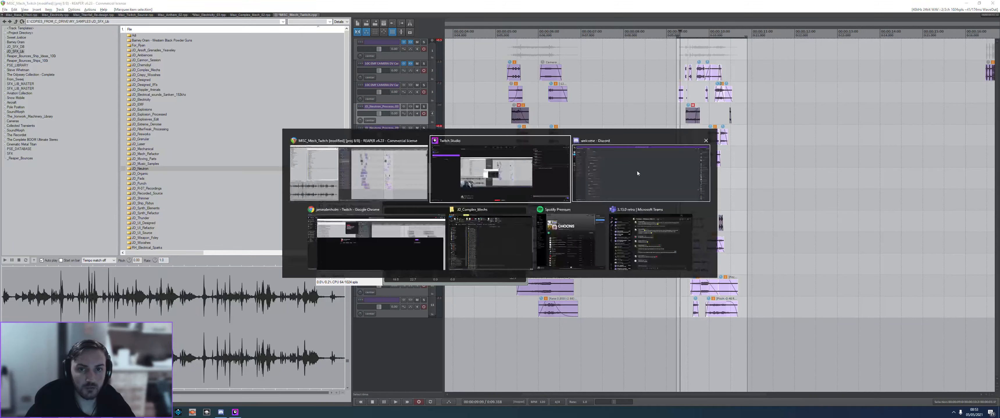
key("alt+Tab")
left_click_drag(457, 168, 304, 195)
left_click_drag(602, 307, 532, 83)
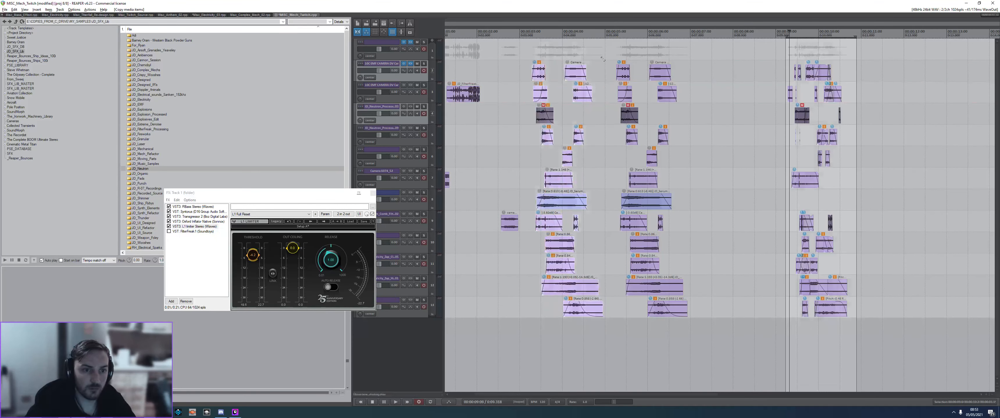
- Mutate the new earlier copy of the item group with Variator, play it, and close Variator
key("t")
key("v")
left_click(529, 151)
left_click(525, 69)
key("space")
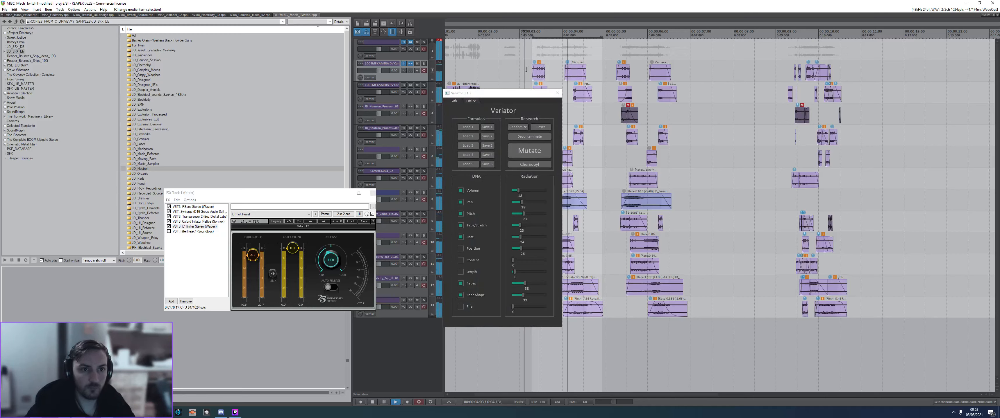
key("space")
left_click(557, 93)
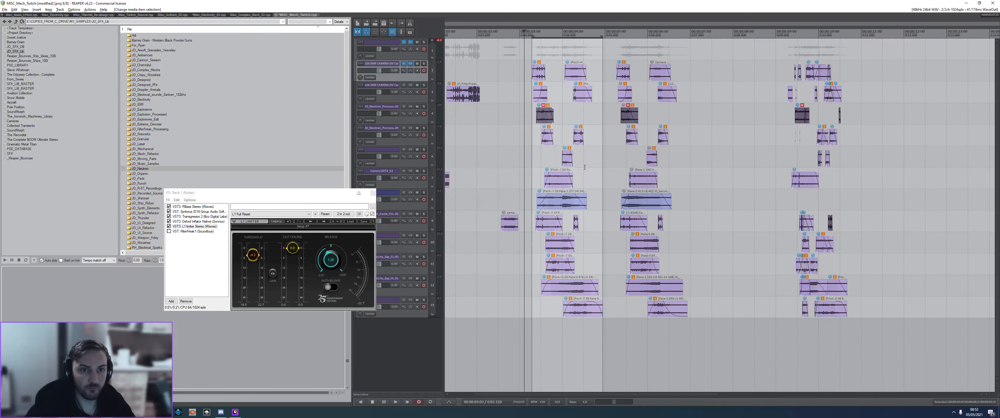
- Shift the original item group slightly later, set the loop points around it, and crop its items to their active takes
left_click_drag(717, 324, 609, 41)
left_click_drag(630, 108, 643, 108)
key("l")
key("ctrl+space")
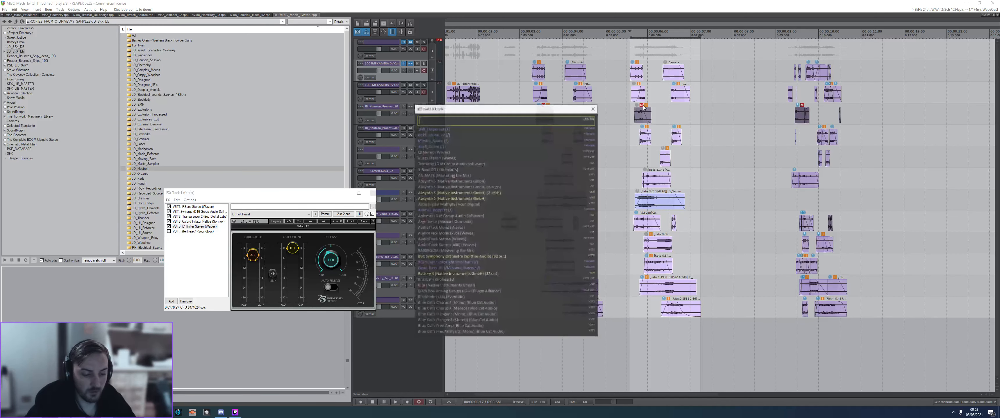
key("Escape")
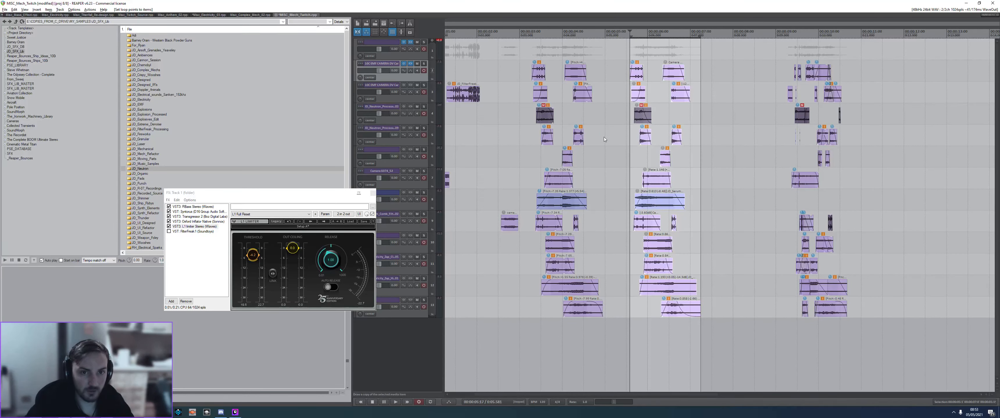
key("ctrl+shift+g")
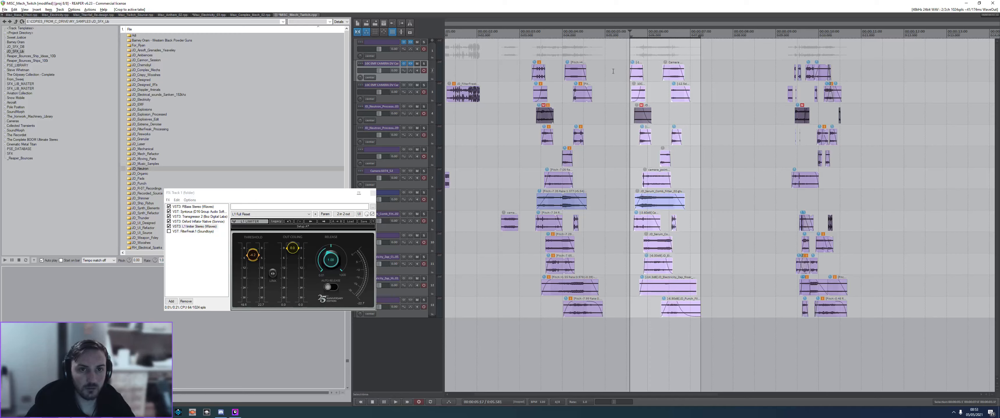
- Create a region spanning the original item group and name it "original"
right_click(628, 36)
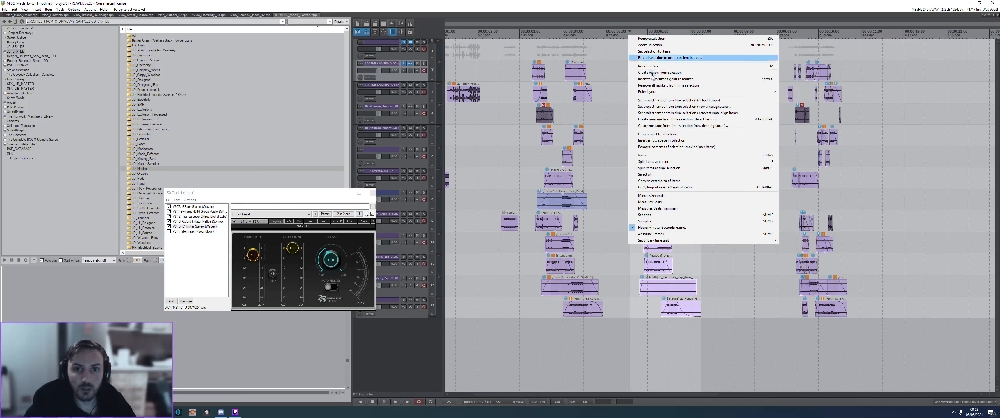
left_click(619, 36)
left_click_drag(618, 36, 700, 68)
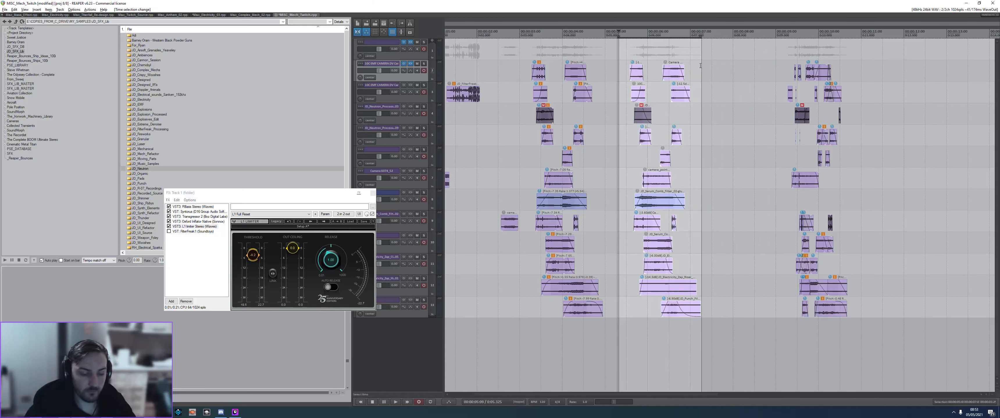
key("shift+r")
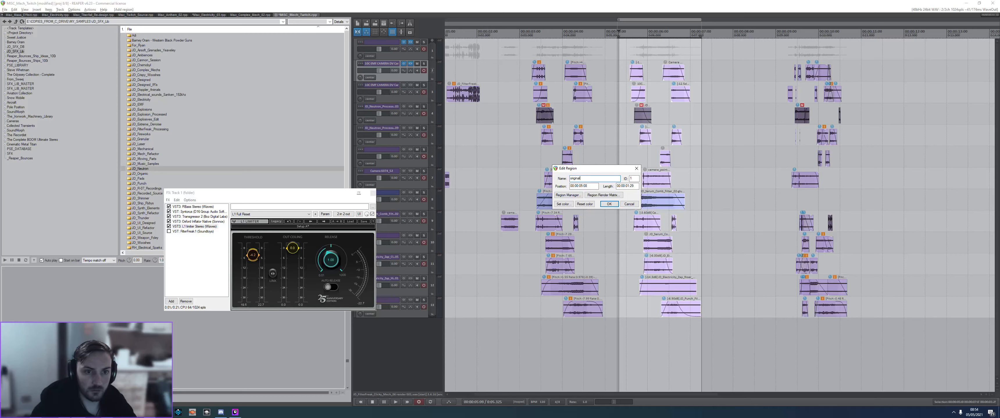
type("original")
key("Return")
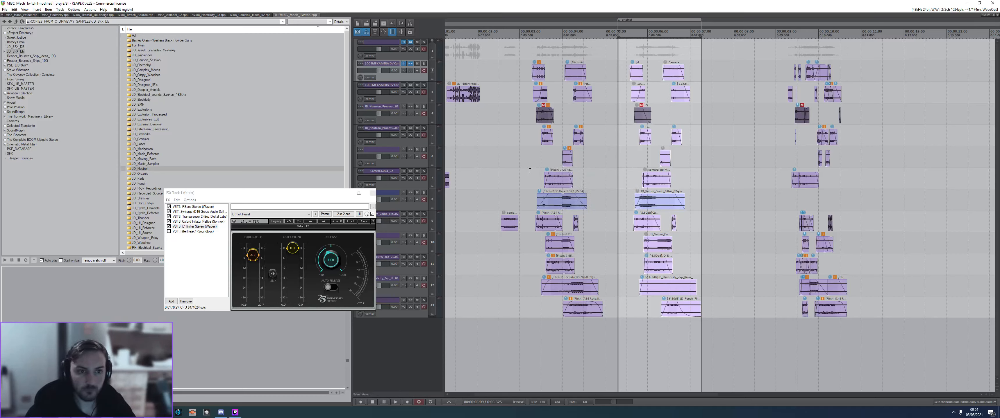
- Adjust RBass's intensity in Track 1's effects chain while auditioning the earlier mutated variation
left_click(530, 171)
key("space")
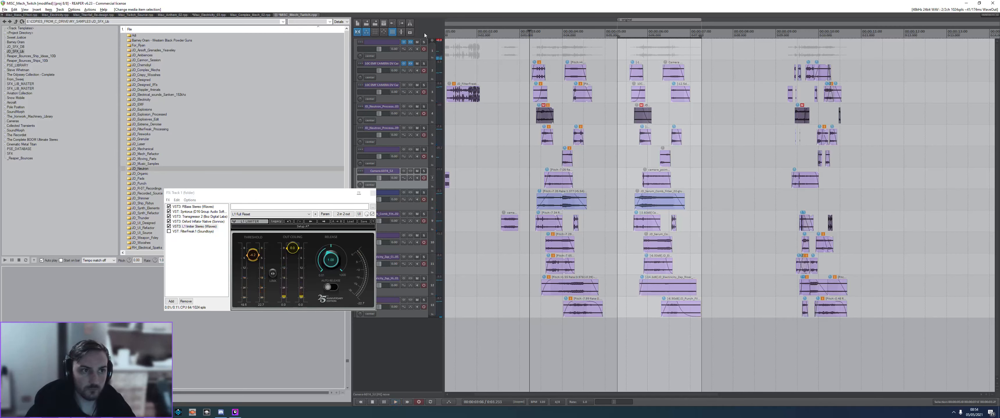
left_click(188, 251)
left_click(197, 212)
left_click(197, 207)
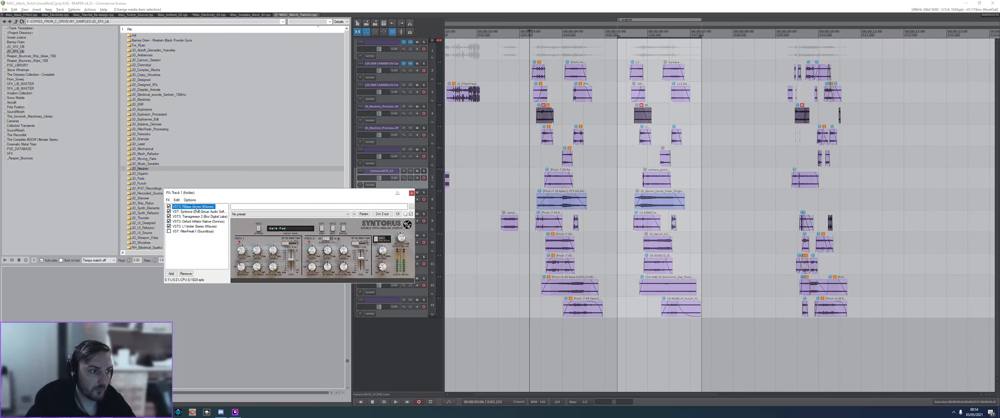
left_click_drag(263, 275, 277, 246)
key("space")
key("space")
key("space")
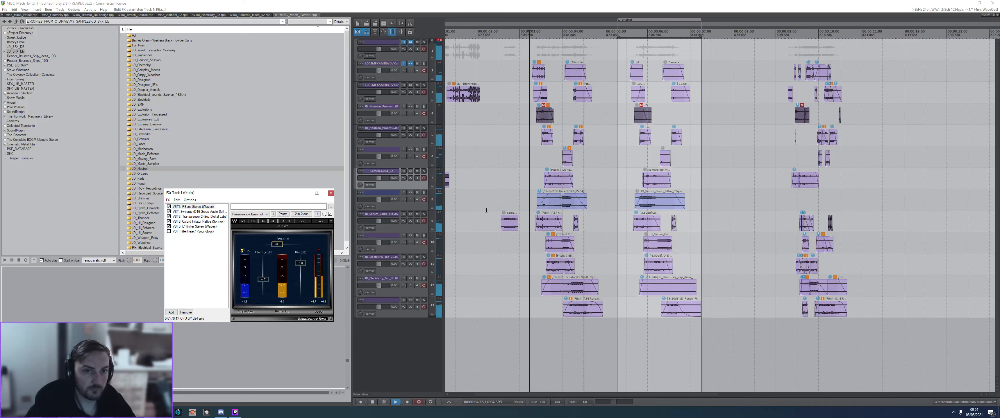
- Audition the original item group and set the loop points around its selected items
left_click(623, 198)
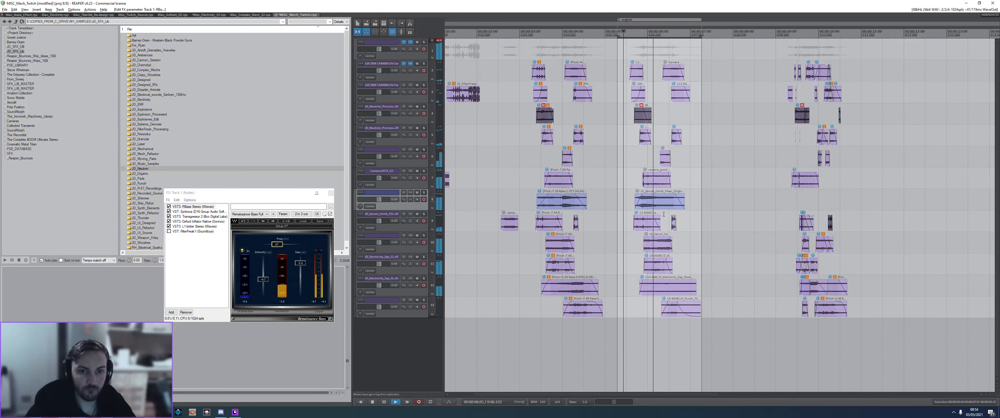
scroll(641, 239, "down", 2)
key("space")
left_click_drag(641, 239, 602, 60)
key("ctrl+l")
- Set the render bounds to the time selection without a tail and the output directory to JD_Complex_Mechs
key("ctrl+alt+r")
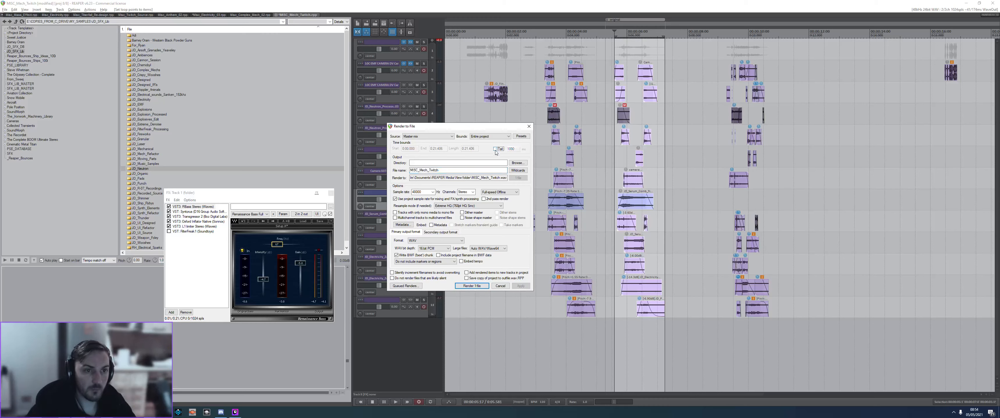
left_click(490, 136)
left_click(485, 152)
left_click(437, 137)
left_click(507, 147)
left_click(495, 149)
left_click(517, 163)
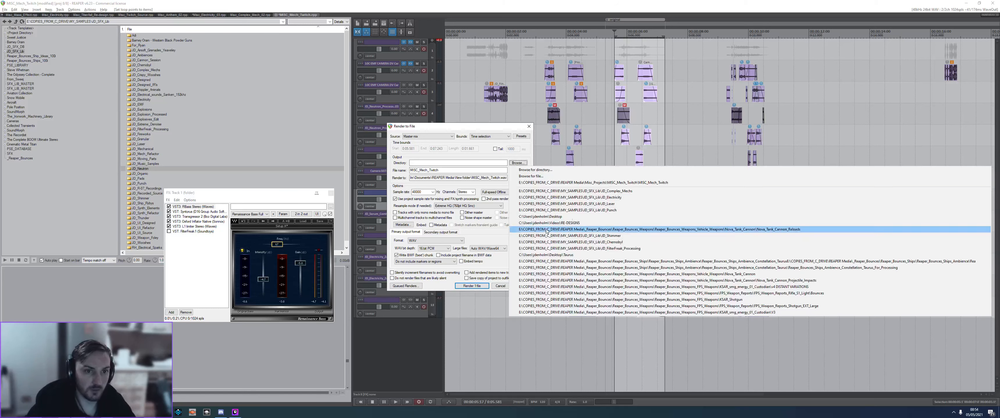
left_click(520, 191)
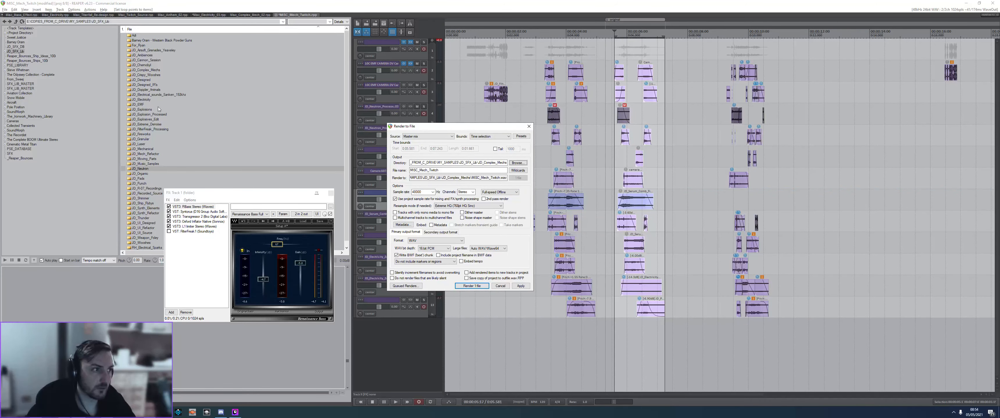
- Browse the JD_Complex_Mechs folder to check how the existing Sweetener files are numbered, playing the original group meanwhile
double_click(156, 74)
key("BackSpace")
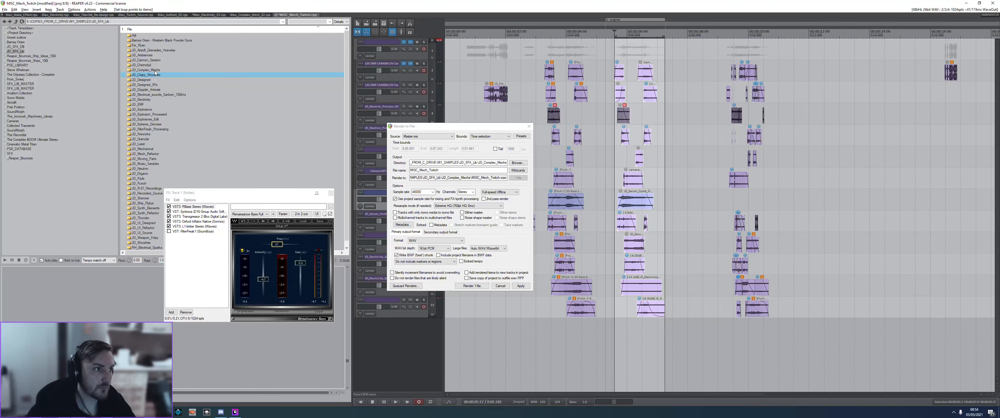
double_click(158, 70)
left_click_drag(211, 195, 312, 63)
key("space")
left_click(174, 224)
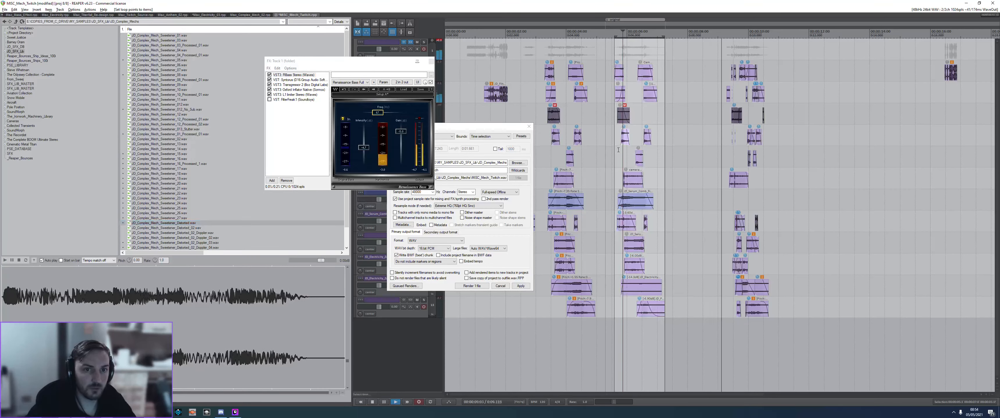
left_click(625, 159)
key("space")
left_click_drag(384, 63, 296, 79)
left_click(402, 158)
- Name the render file JD_Complex_Mech_Sweetener_28
left_click(429, 171)
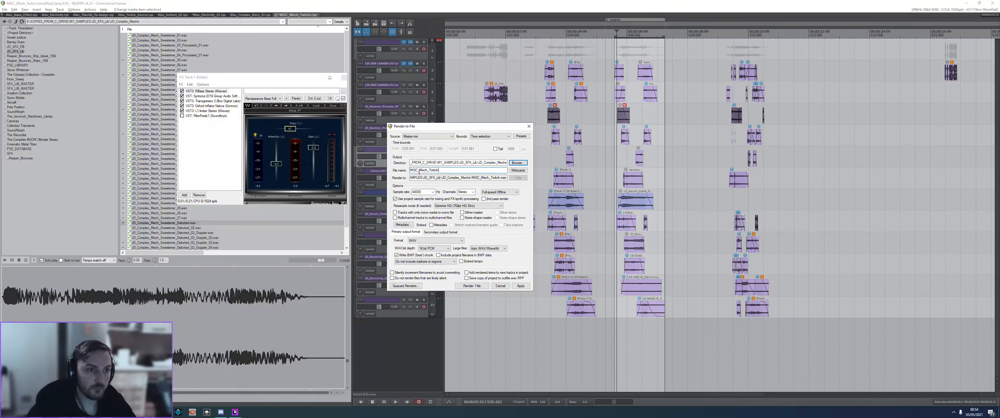
type("D_Complex_Mech")
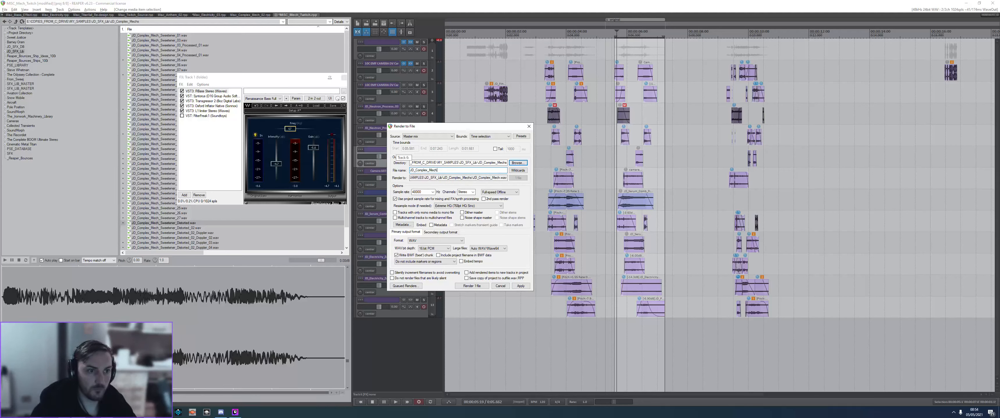
type("_Sweetener_28")
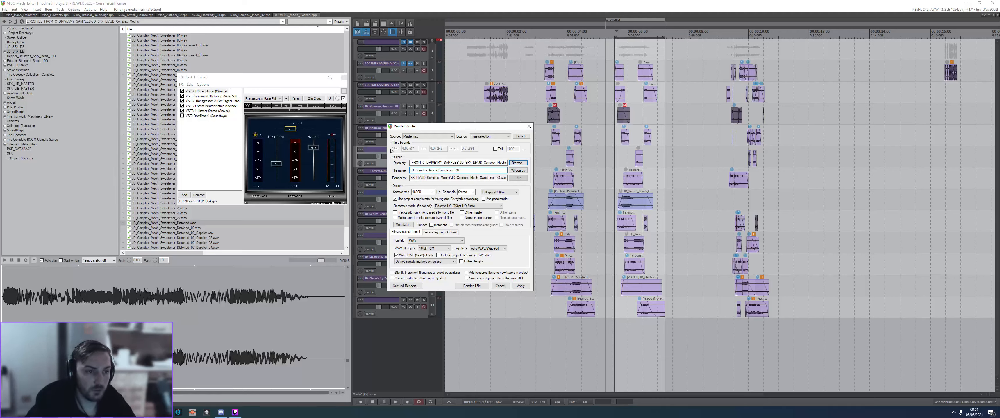
- Set the render format to 96000 Hz and 24bit PCM and render the file
left_click(432, 192)
left_click(423, 233)
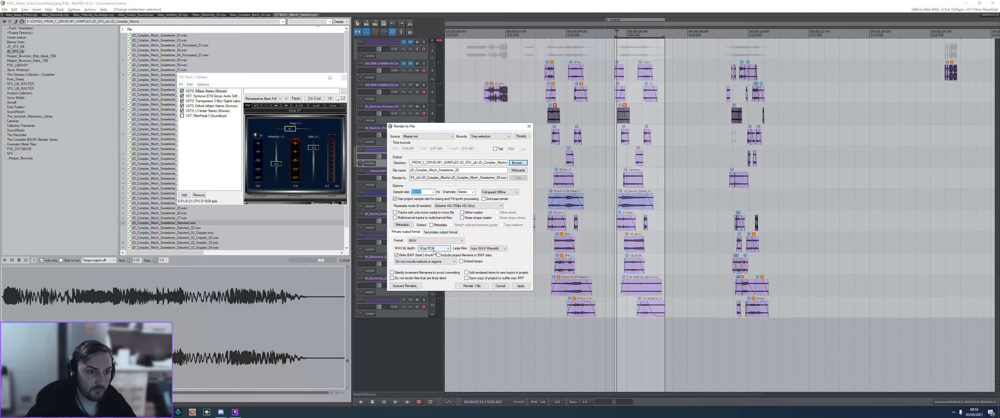
left_click(434, 248)
left_click(434, 262)
left_click(521, 286)
left_click(472, 286)
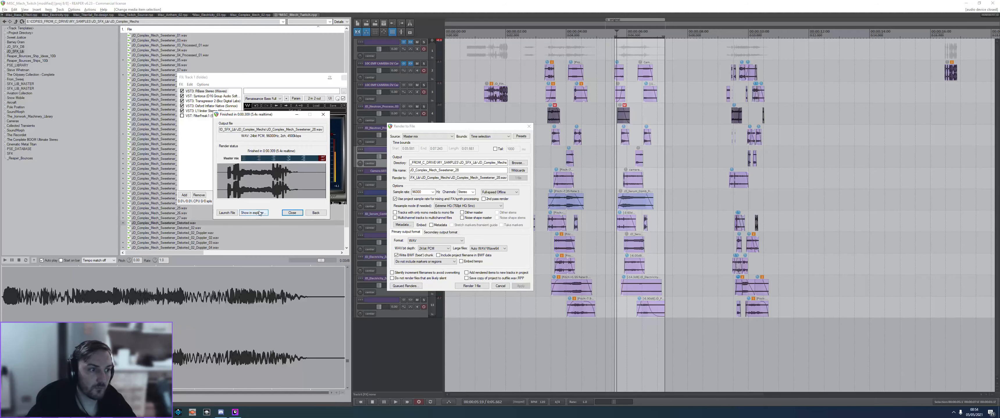
- Show the rendered file in its folder, and close the render windows and Track 1's effects chain
left_click(259, 213)
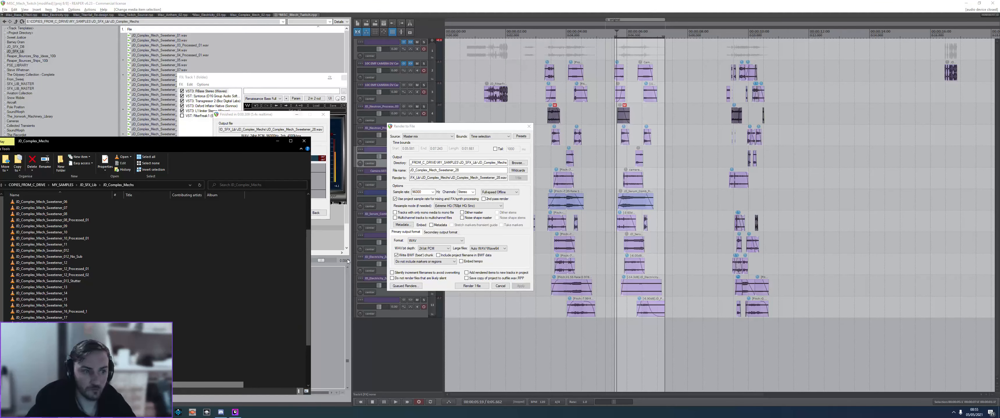
left_click(348, 262)
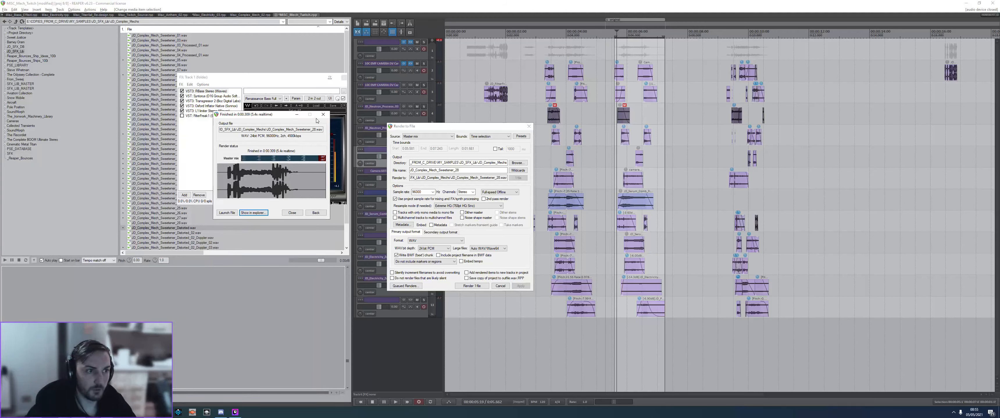
left_click(323, 115)
left_click(501, 287)
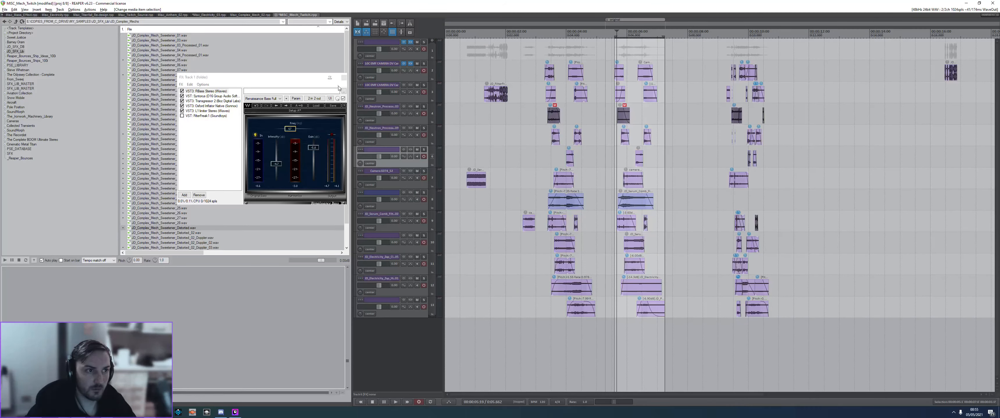
left_click(343, 77)
- Preview JD_Complex_Mech_Sweetener_28.wav and insert it on the timeline of a new project tab
scroll(194, 198, "down", 2)
left_click(179, 198)
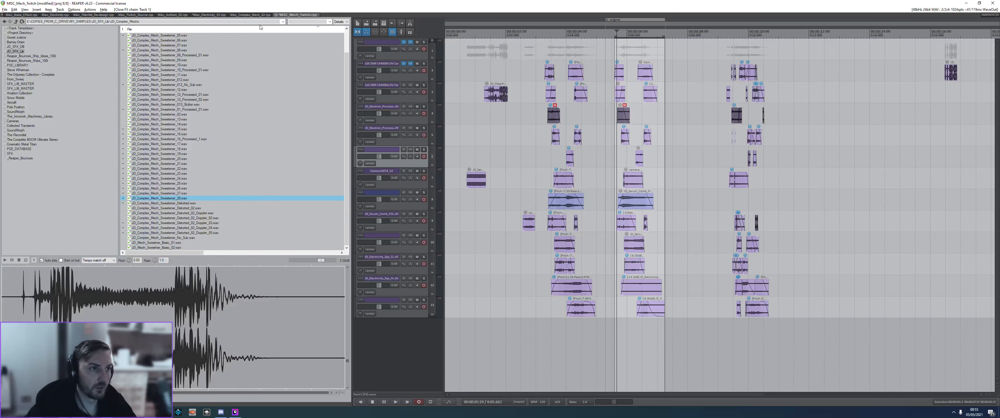
right_click(331, 17)
left_click(341, 19)
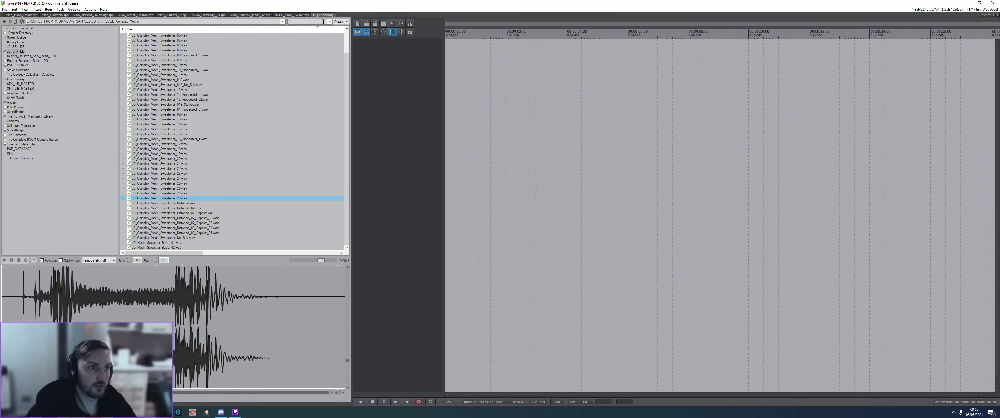
left_click_drag(170, 199, 538, 97)
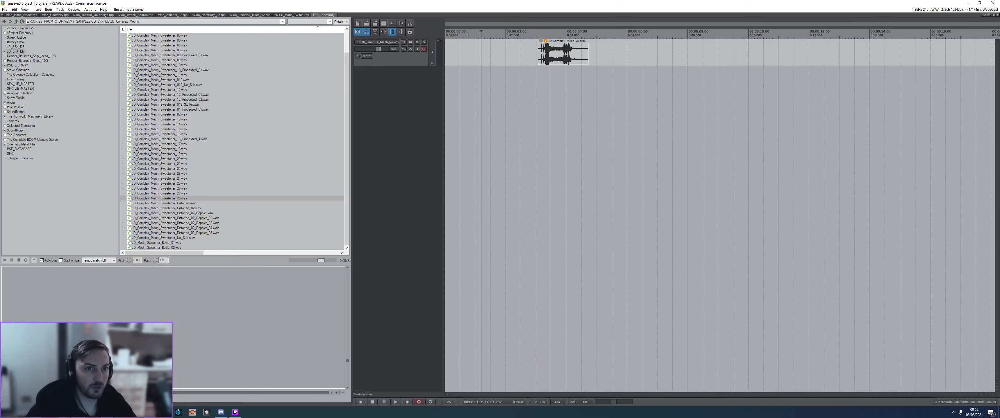
- Add three tracks, move the Sweetener_28 item to the third track, stretch it to about double length and play it
key("ctrl+t")
key("ctrl+t")
key("ctrl+t")
left_click_drag(563, 56, 636, 115)
left_click(533, 113)
key("space")
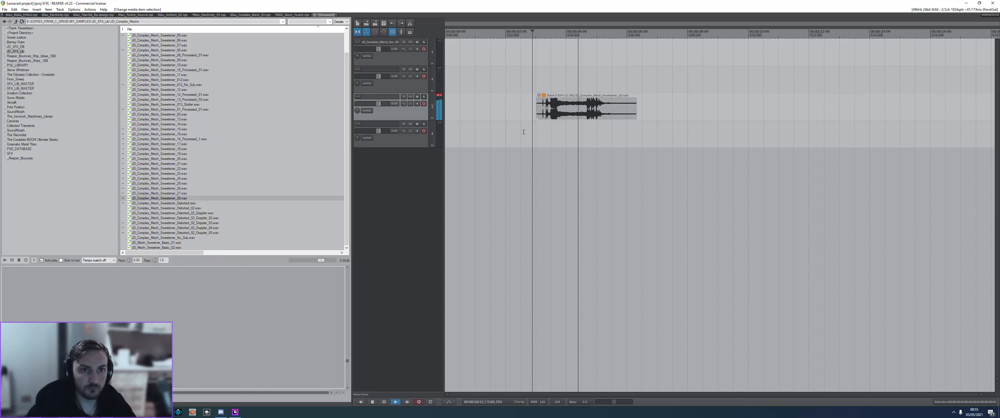
- Shorten the stretched Sweetener_28 item to a playback rate of about 0.77, audition it and open its item properties
left_click(564, 117)
key("space")
left_click_drag(594, 118, 598, 113)
left_click(527, 117)
key("space")
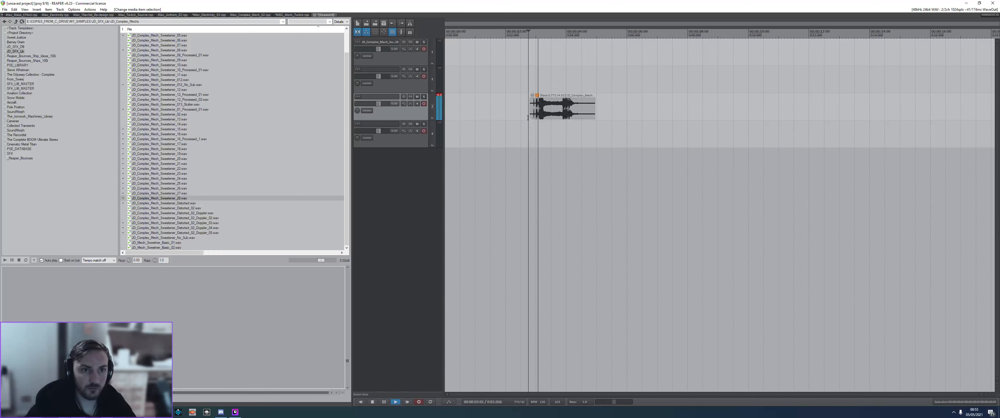
key("space")
double_click(563, 112)
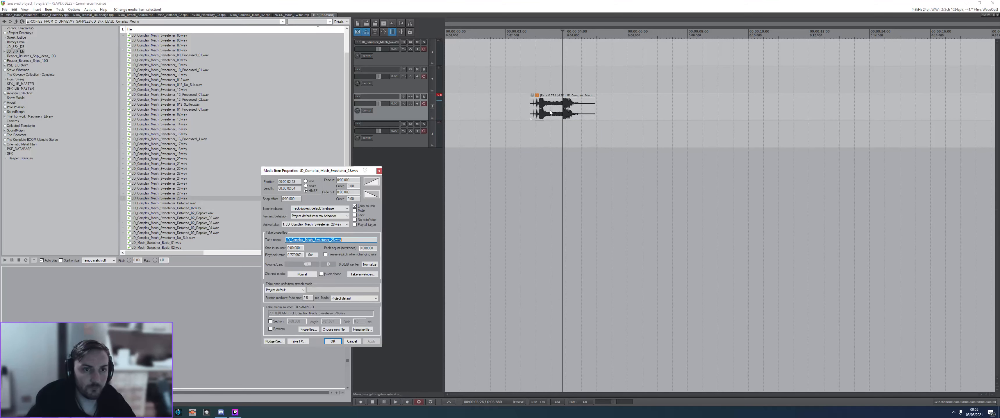
left_click(524, 102)
- Switch back to the MISC_Mech_Twitch project, set the loop points around the last item group and play it
left_click(293, 15)
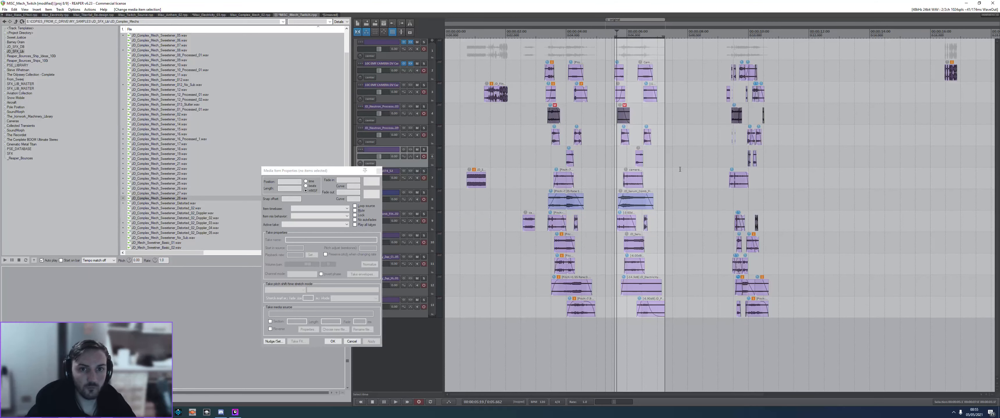
left_click(805, 305)
left_click_drag(716, 256, 794, 227)
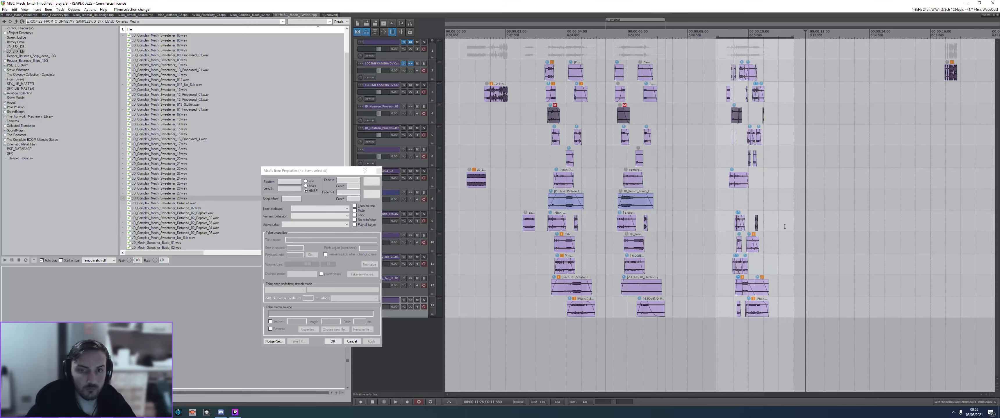
left_click_drag(781, 334, 702, 50)
key("l")
key("space")
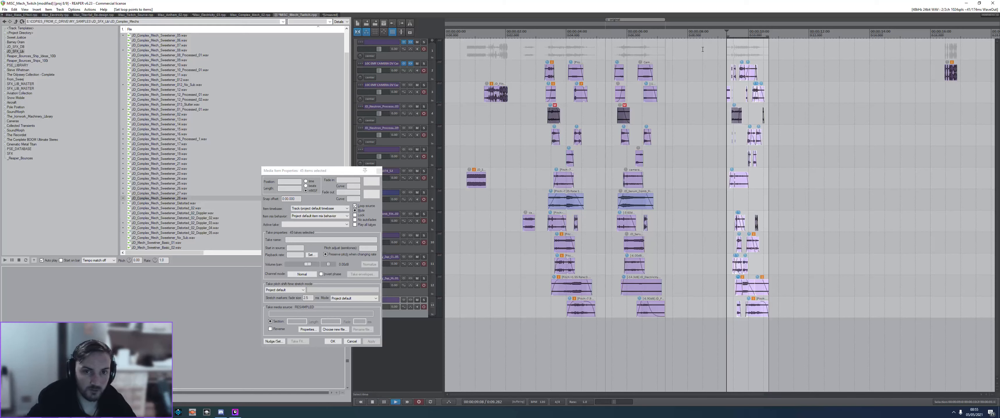
- Bypass Syntorus in Track 1's effects chain and render the last item group as JD_Complex_Mech_Sweetener_29
left_click(410, 43)
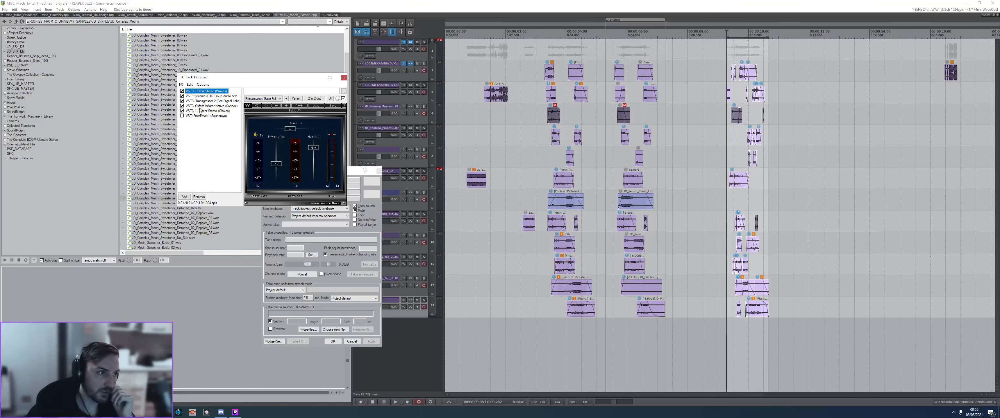
left_click(193, 97)
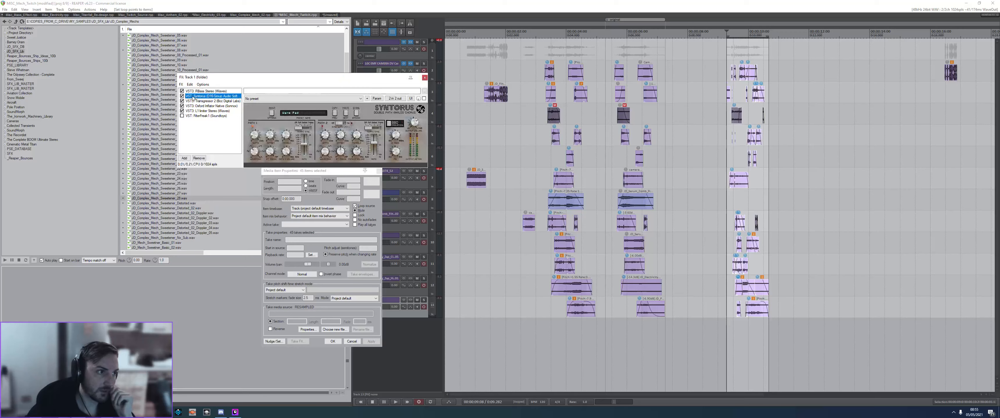
left_click(182, 95)
key("space")
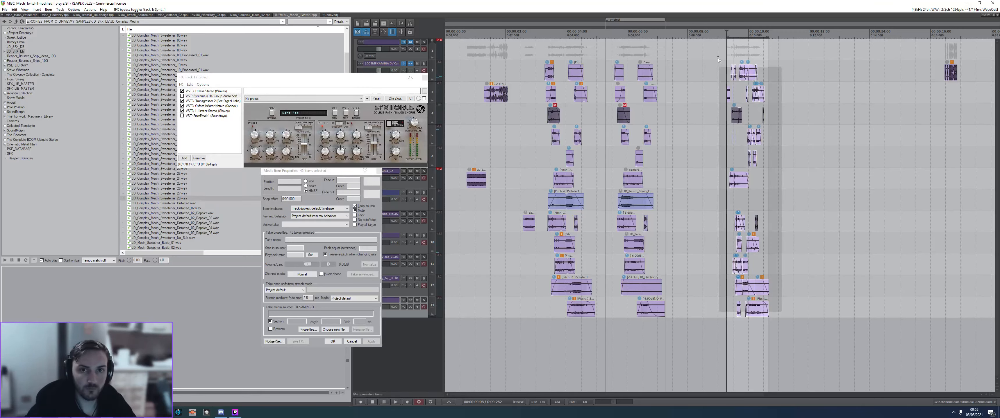
key("space")
key("ctrl+alt+r")
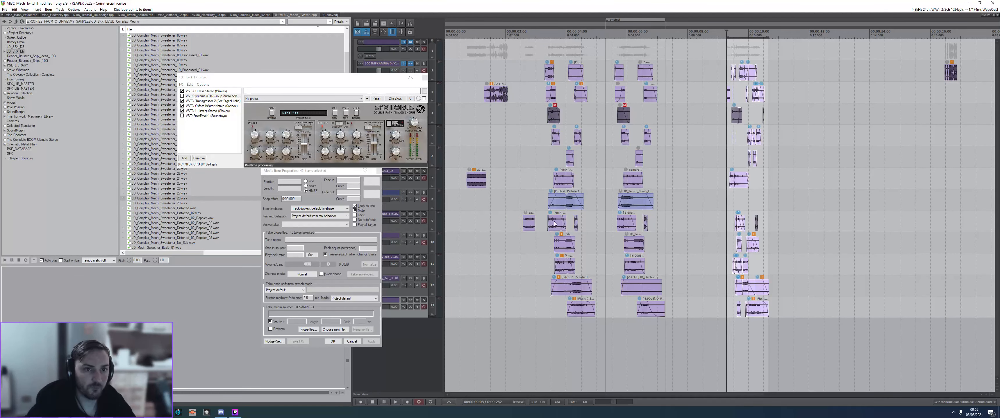
- Set the loop points around the earlier mutated variation, render it as JD_Complex_Mech_Sweetener_30 and close the open effects and properties windows
left_click_drag(560, 194, 549, 47)
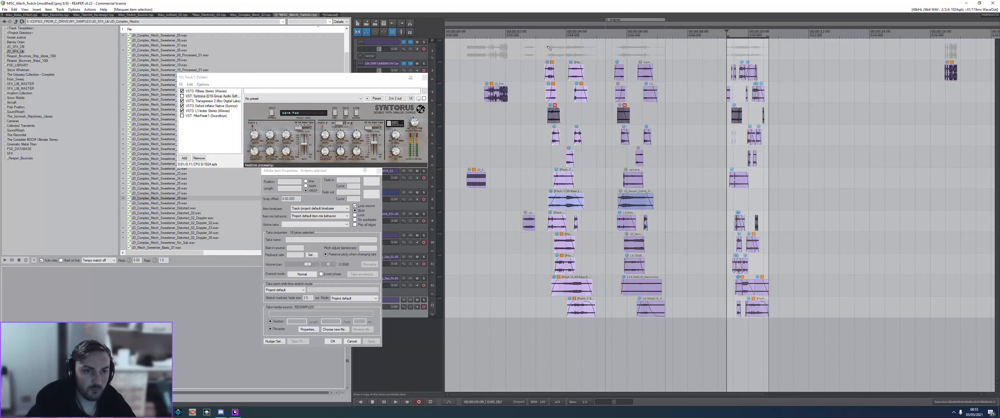
key("ctrl+l")
key("space")
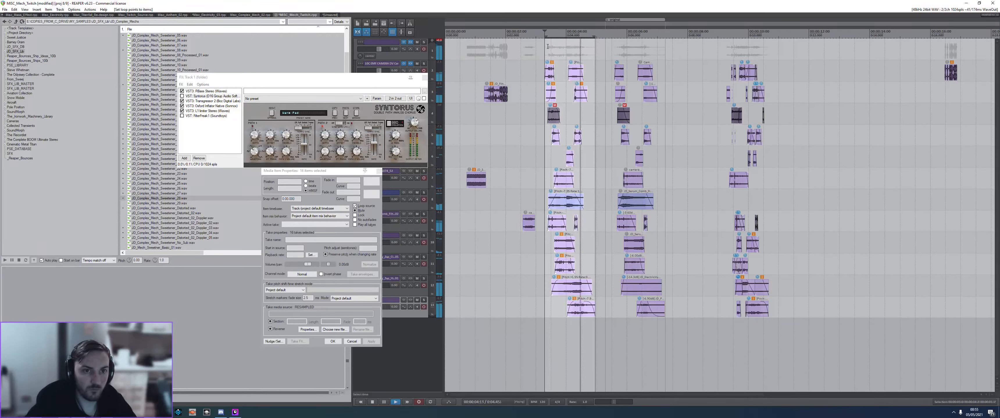
key("ctrl+alt+r")
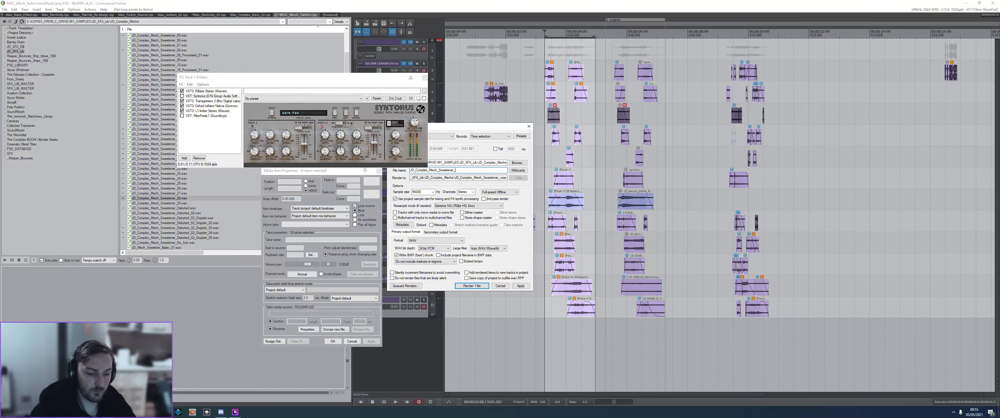
key("Return")
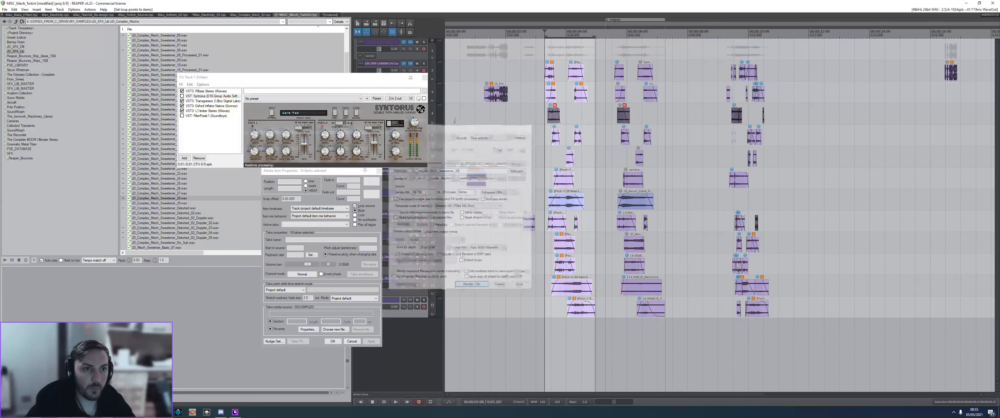
left_click(424, 78)
left_click(379, 172)
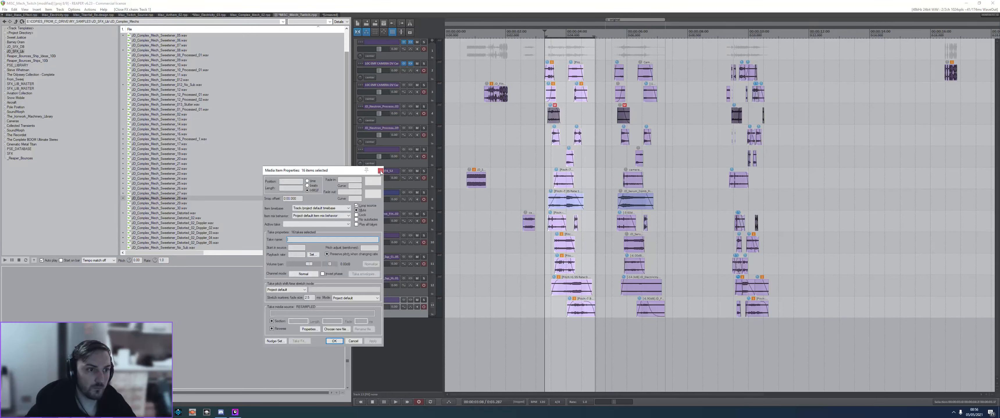
- Insert JD_Complex_Mech_Sweetener_29.wav in the unsaved project after the first item, stretch it longer, audition it and nudge it slightly earlier
left_click(330, 14)
left_click(176, 203)
left_click_drag(176, 203, 726, 106)
left_click(701, 117)
left_click(658, 118)
key("space")
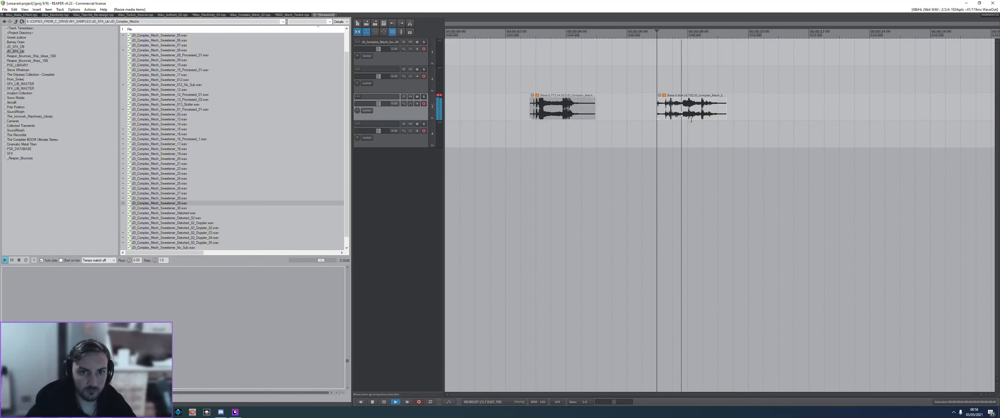
left_click_drag(698, 112, 692, 111)
key("space")
left_click_drag(678, 112, 676, 112)
left_click_drag(676, 112, 678, 112)
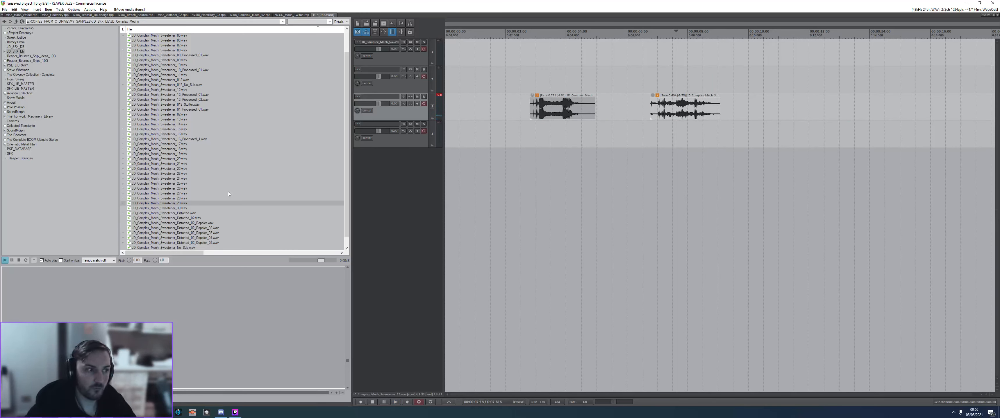
- Insert JD_Complex_Mech_Sweetener_30.wav after the second item on the third track and stretch it longer
left_click(175, 209)
left_click_drag(180, 215, 777, 113)
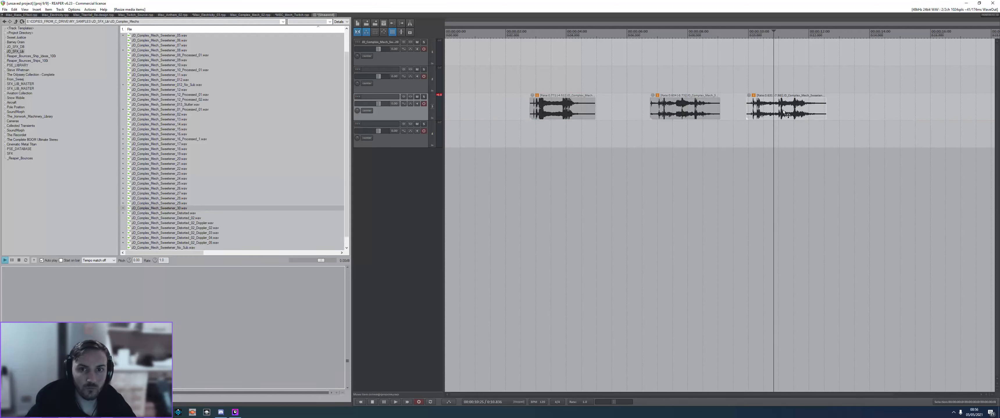
- Audition the stretched third item from its start on the third track
left_click(783, 111)
left_click(752, 105)
key("space")
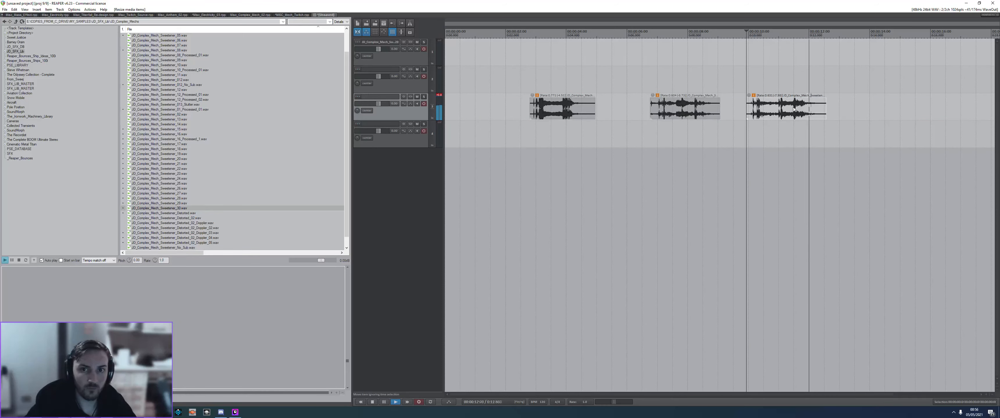
key("space")
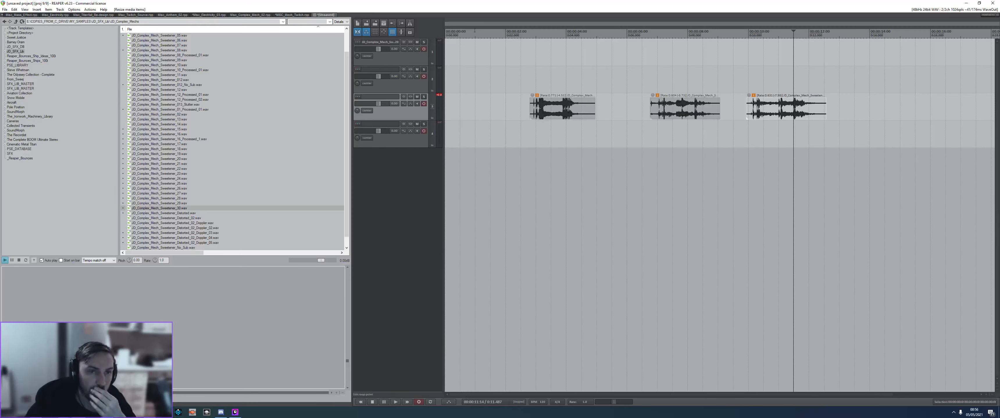
- Switch to the MISC_Mech_Twitch project and audition the second group of layered items
left_click(542, 116)
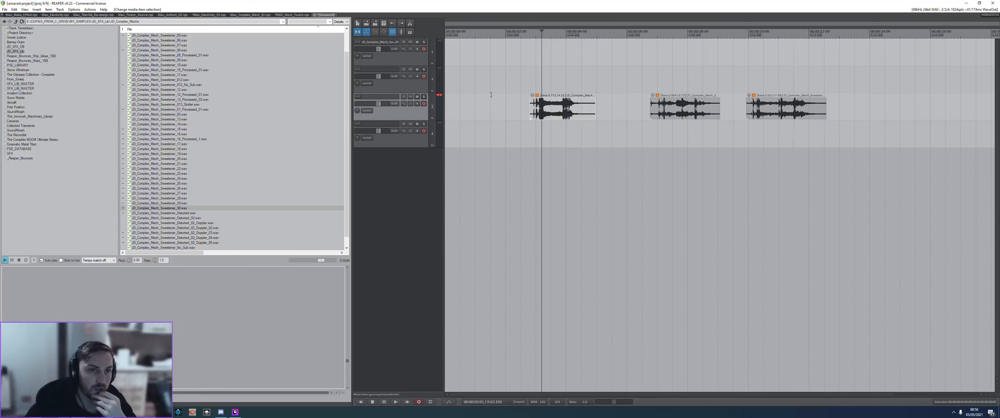
left_click(288, 15)
left_click(612, 158)
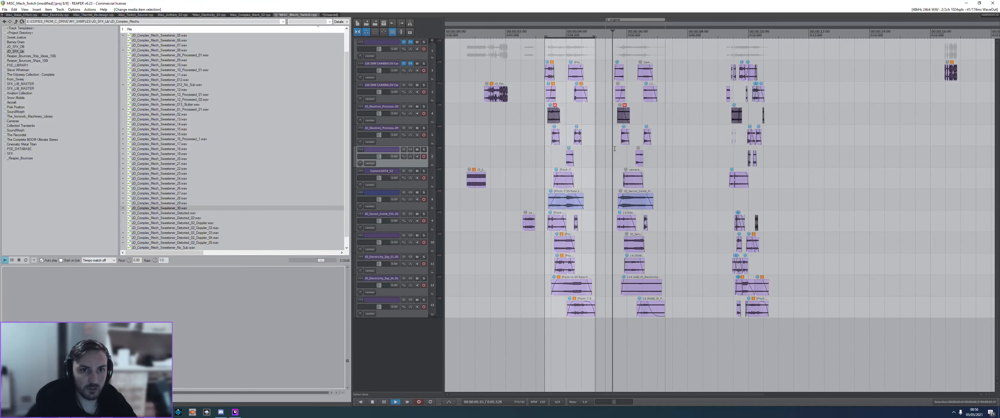
key("space")
scroll(702, 162, "up", 3)
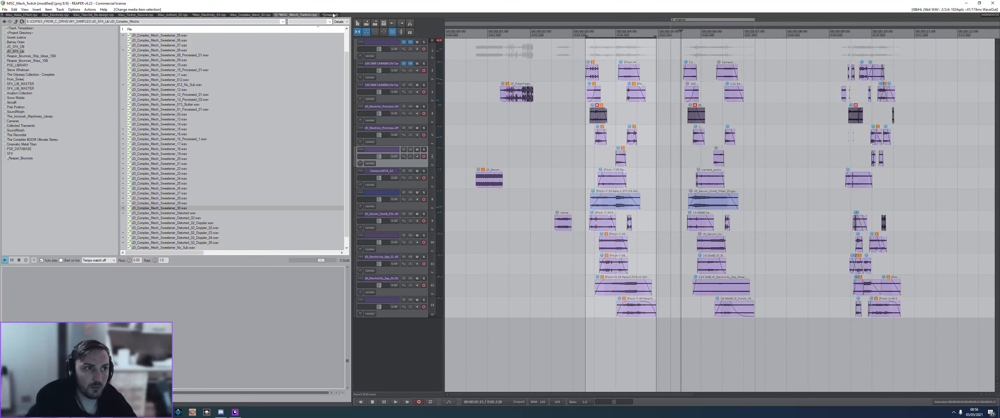
- Compress the first item in the unsaved project to a shorter length and set the loop points around it
left_click(331, 15)
left_click_drag(595, 109, 584, 110)
left_click(410, 97)
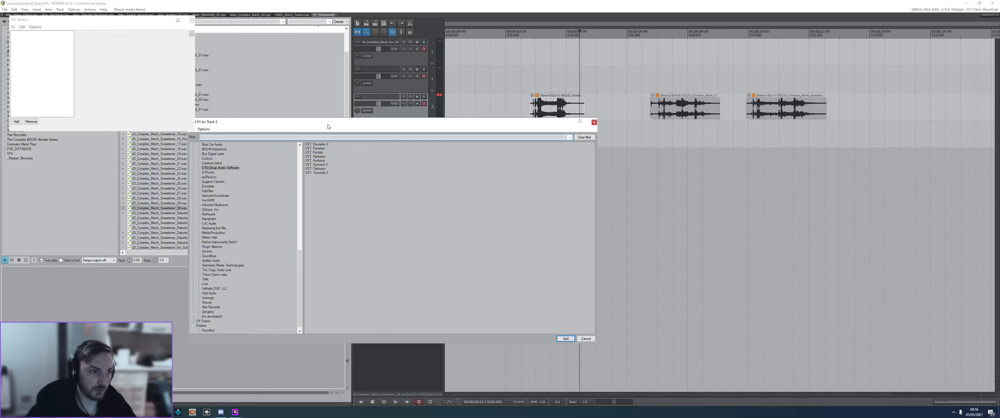
left_click_drag(331, 124, 419, 143)
scroll(358, 234, "down", 1)
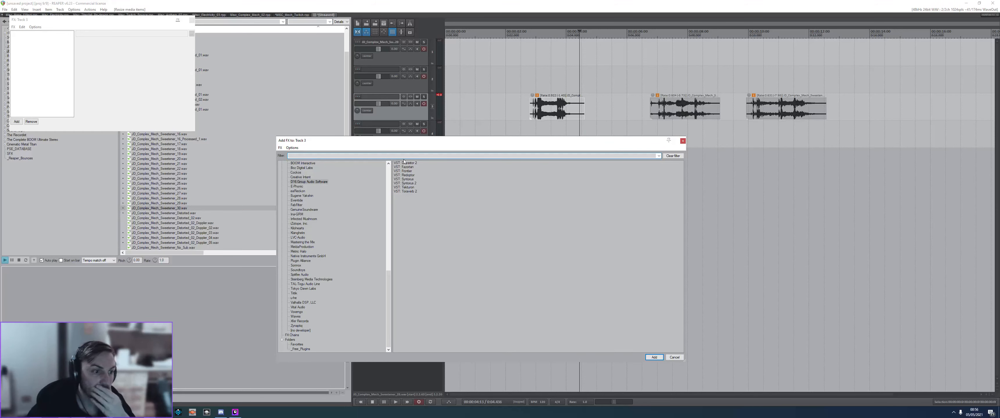
double_click(567, 101)
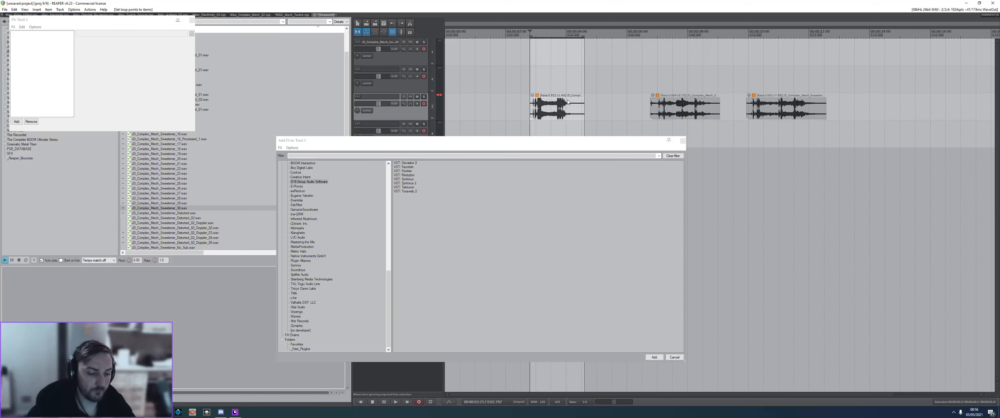
left_click(683, 141)
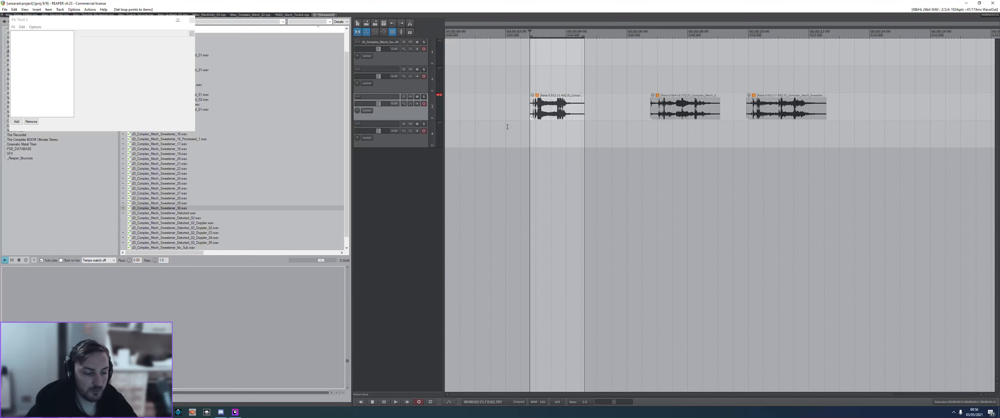
- Open Variator, chop and mutate the first item with Chernobyl and Mutate, and audition the fragments
key("shift+v")
left_click_drag(478, 96, 361, 91)
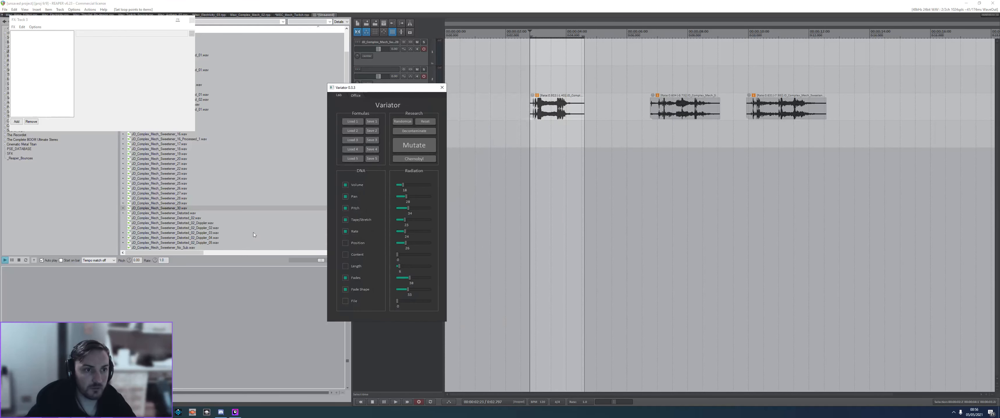
left_click(407, 159)
left_click(411, 147)
left_click(416, 158)
left_click(529, 132)
key("space")
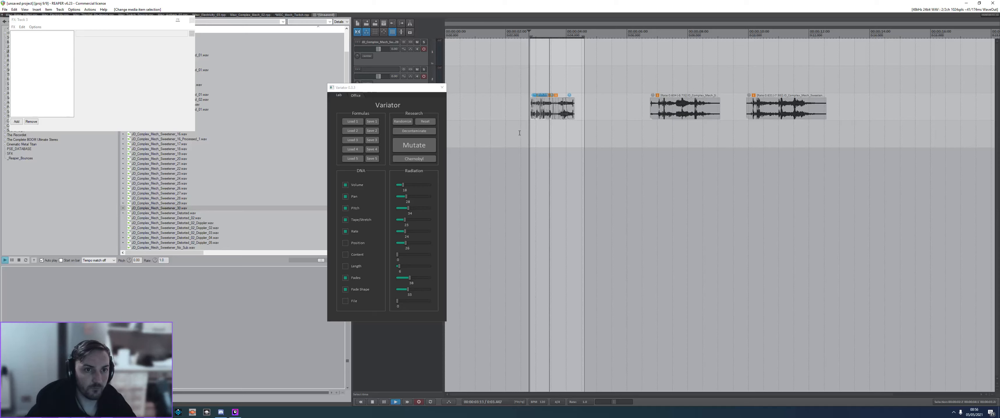
key("space")
- Select all the first item's fragments, apply Chernobyl to them once more and audition them
left_click(564, 134)
left_click_drag(592, 86, 520, 124)
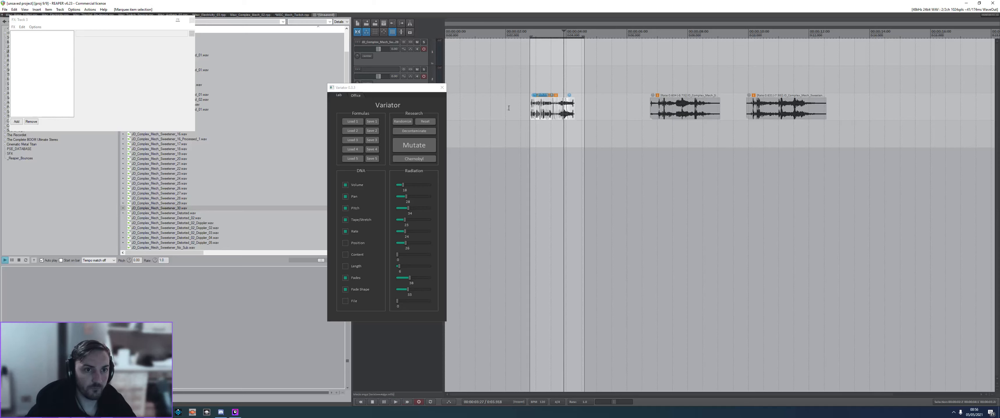
left_click(418, 159)
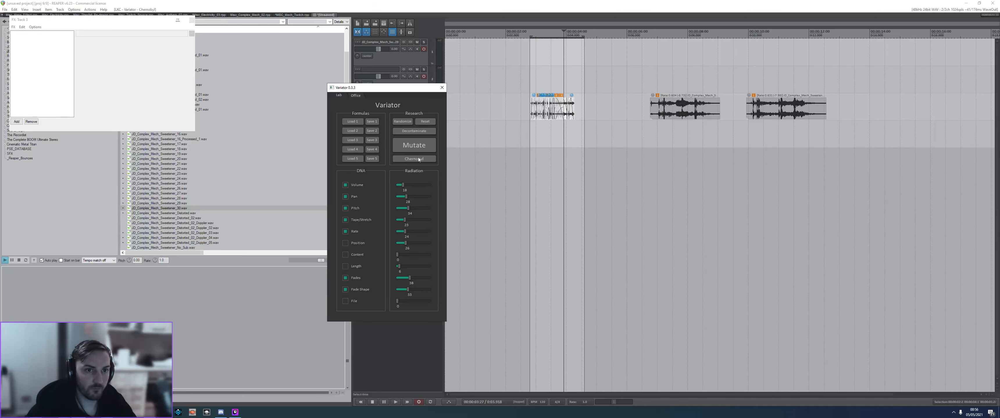
left_click(527, 131)
key("space")
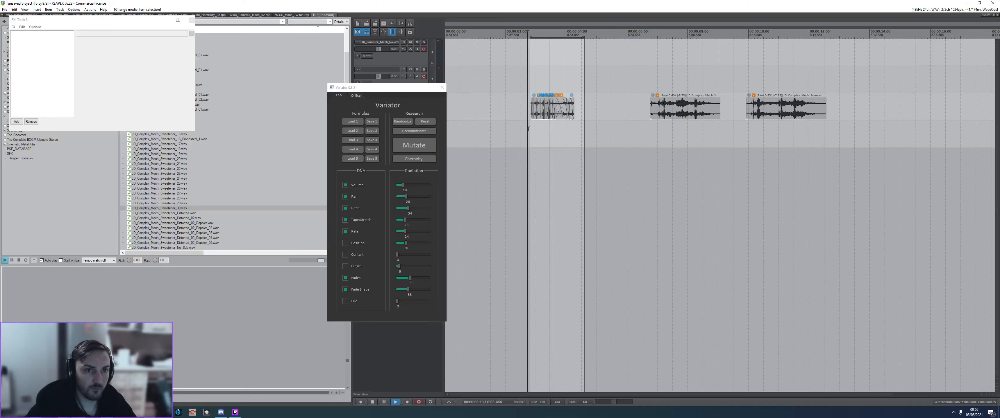
key("space")
- Delete the mutated fragments, insert JD_Complex_Mech_Sweetener_28.wav in their place on the third track and close Variator
left_click(575, 130)
key("Delete")
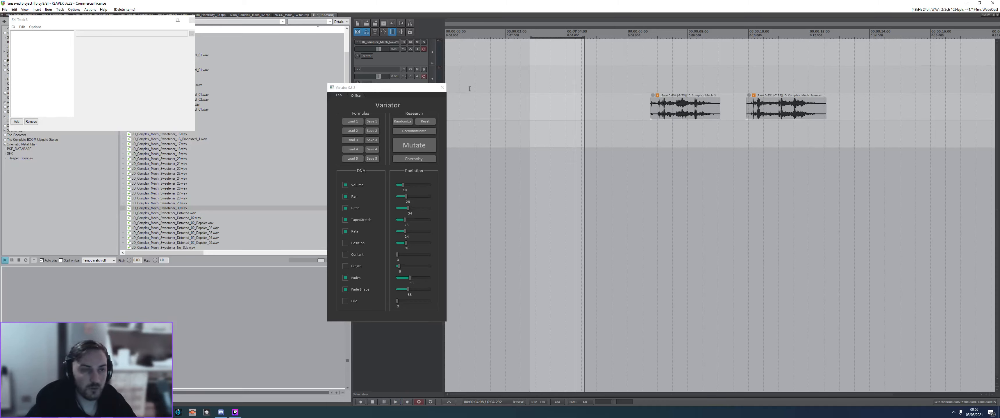
left_click(175, 203)
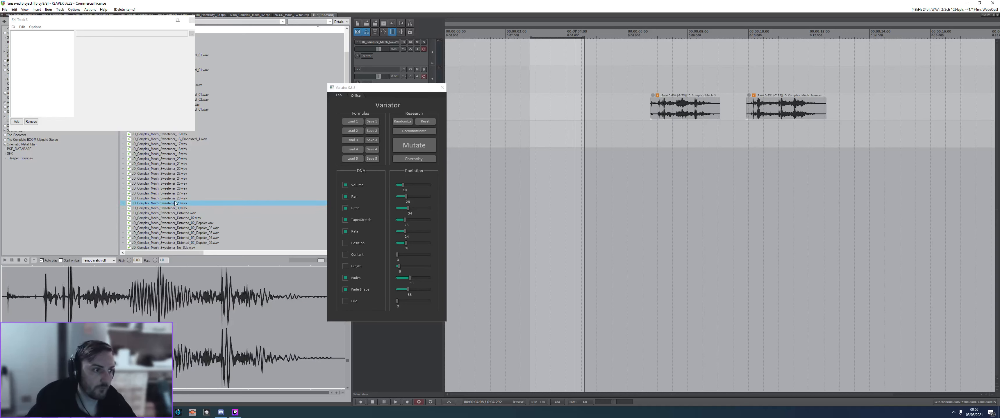
left_click_drag(176, 199, 552, 111)
left_click(548, 109)
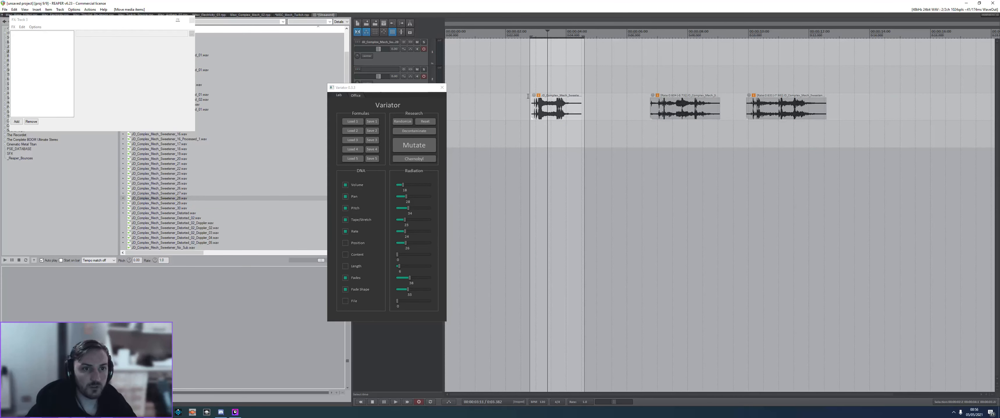
left_click(443, 88)
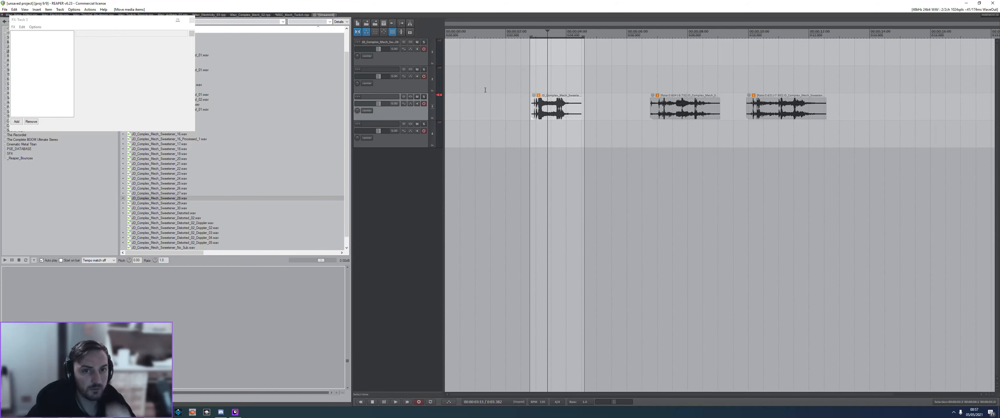
- Bypass RBass Stereo in Track 1's effects chain in the MISC_Mech_Twitch project
left_click(296, 15)
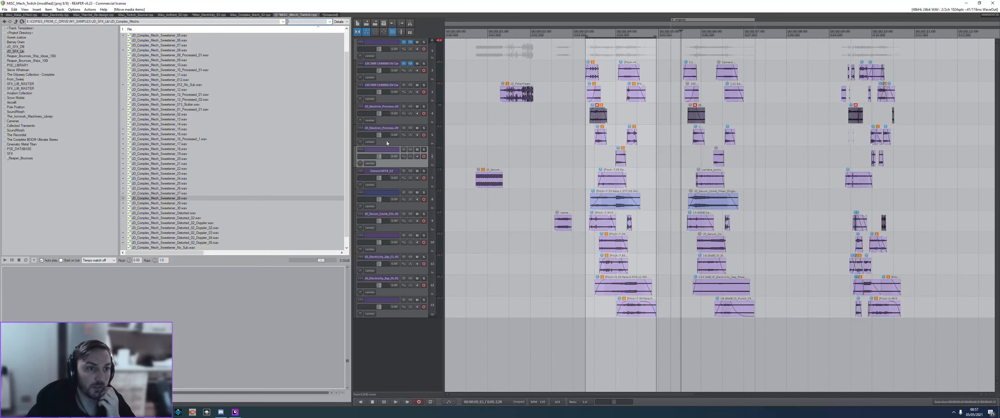
left_click(410, 48)
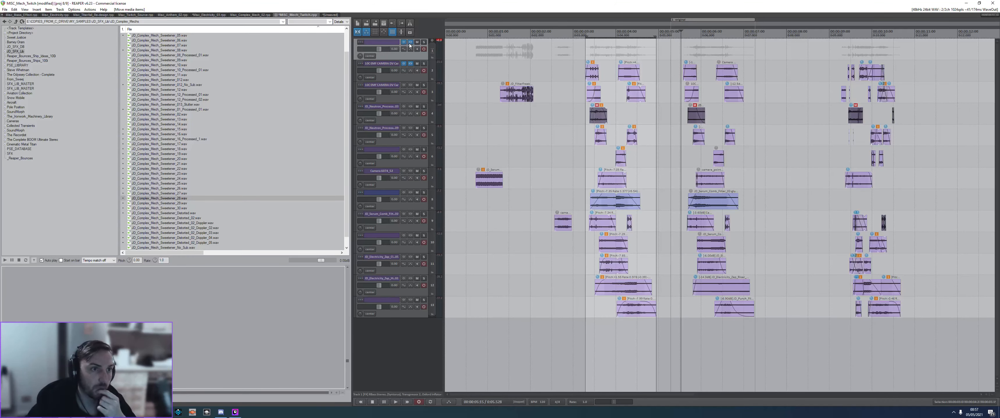
left_click(410, 43)
left_click(202, 92)
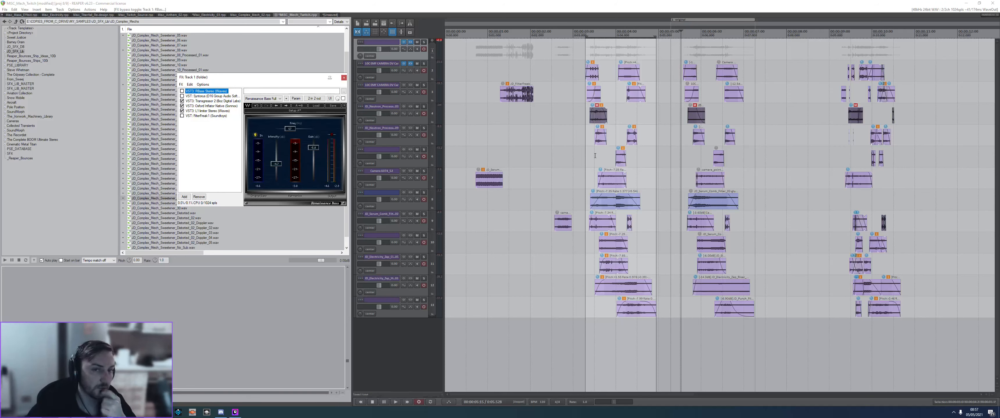
- Audition the first and second groups of layered items with the bass effect bypassed
left_click(576, 155)
key("space")
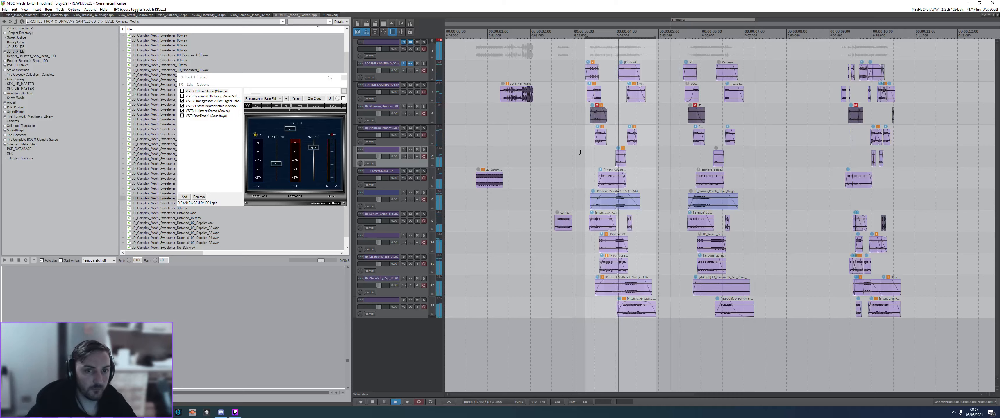
key("space")
left_click(582, 141)
left_click(678, 144)
key("space")
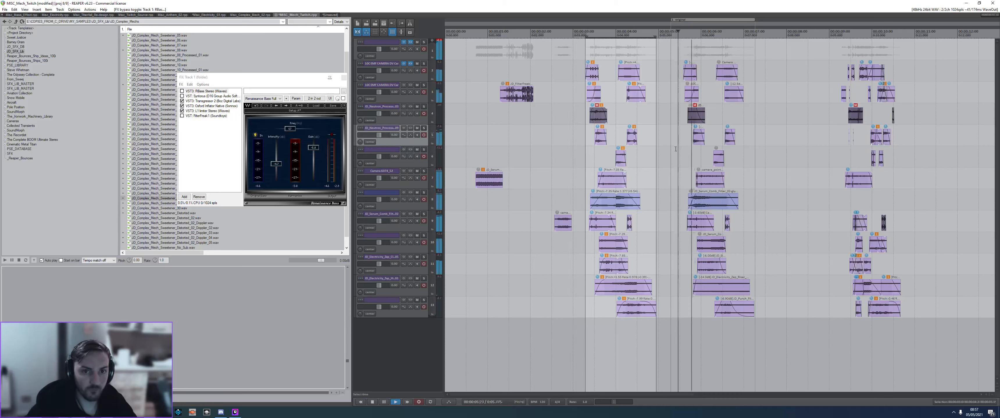
- Set the loop points around the second item group and open its render settings
left_click_drag(772, 315, 673, 42)
key("ctrl+l")
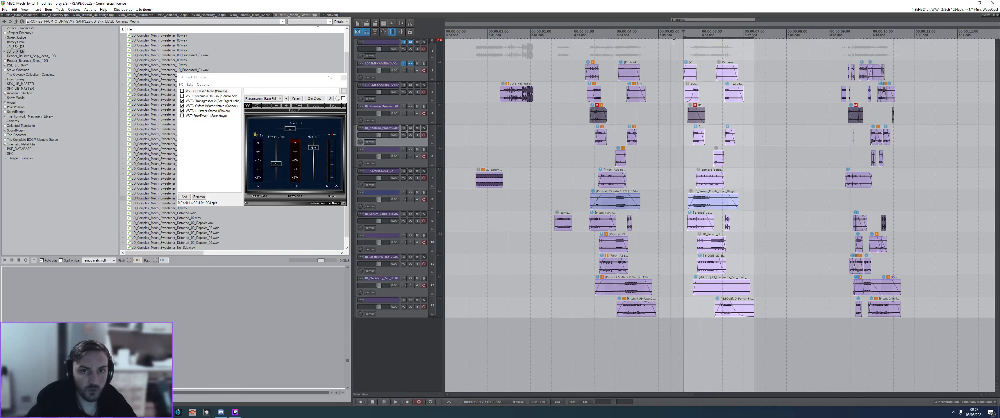
key("ctrl+alt+r")
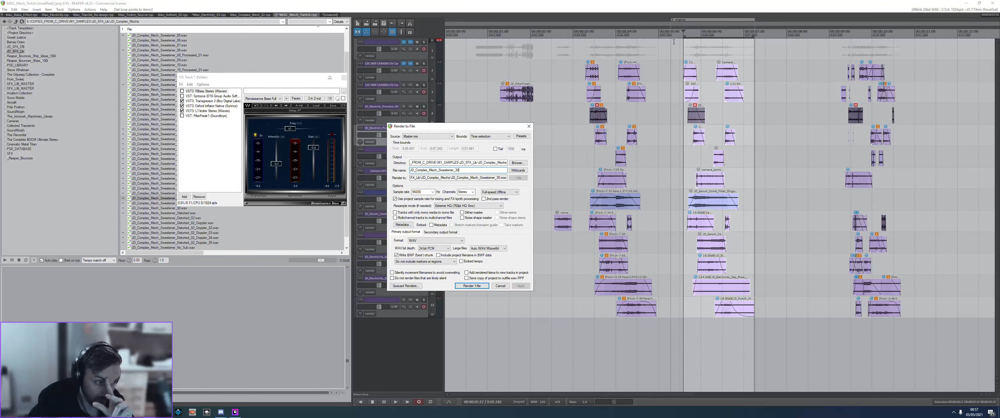
- Examine the first item's file name in the unsaved project and return to the MISC_Mech_Twitch project
left_click(330, 14)
left_click(559, 111)
scroll(560, 119, "up", 3)
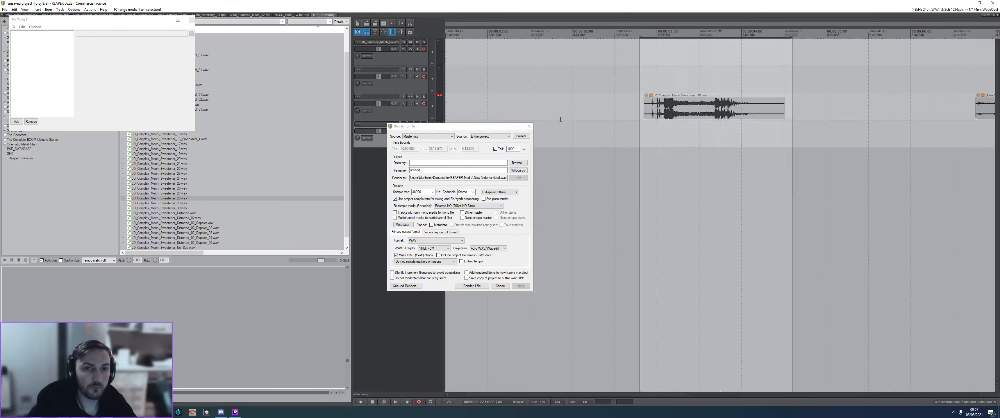
scroll(561, 119, "down", 3)
left_click(295, 14)
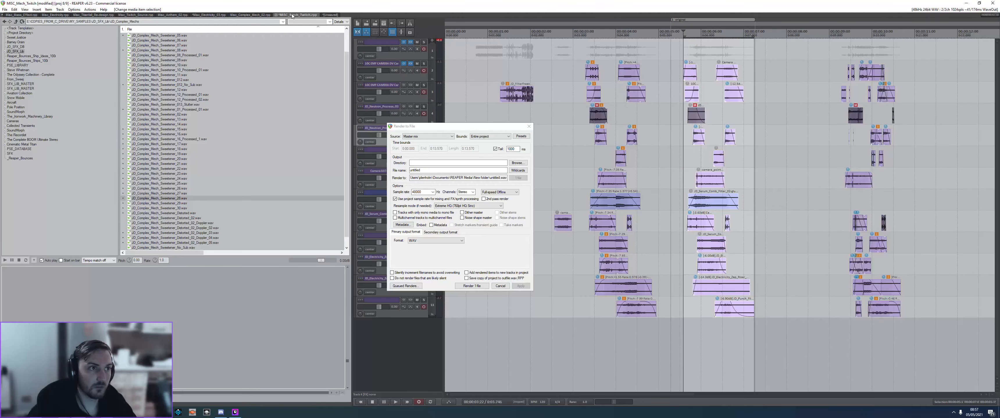
- Render the time selection as JD_Complex_Mech_Sweetener_28_No_Bass and close the render report
key("BackSpace")
key("BackSpace")
type("28_No_Bass")
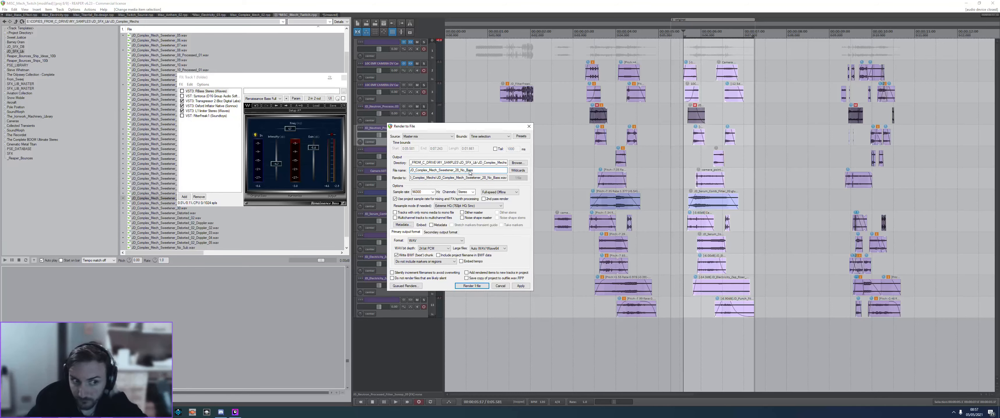
key("Return")
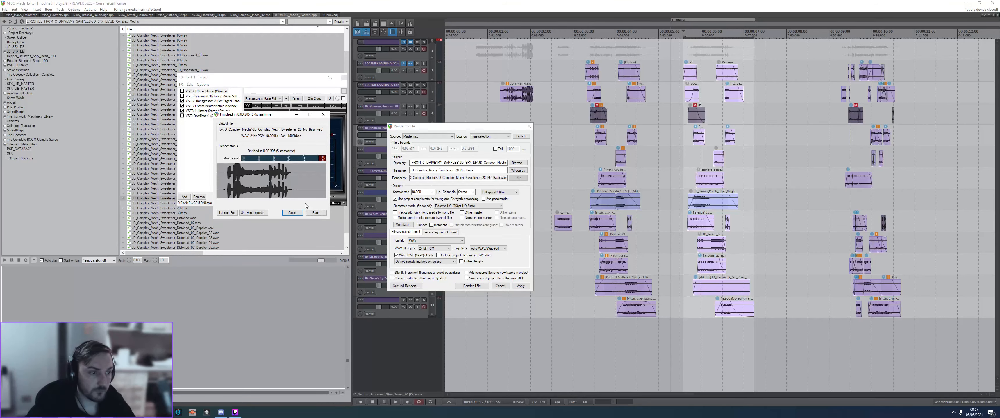
left_click(291, 212)
- Insert JD_Complex_Mech_Sweetener_28_No_Bass.wav after the third item in the unsaved project, audition it and compress it to a much shorter length
left_click(329, 14)
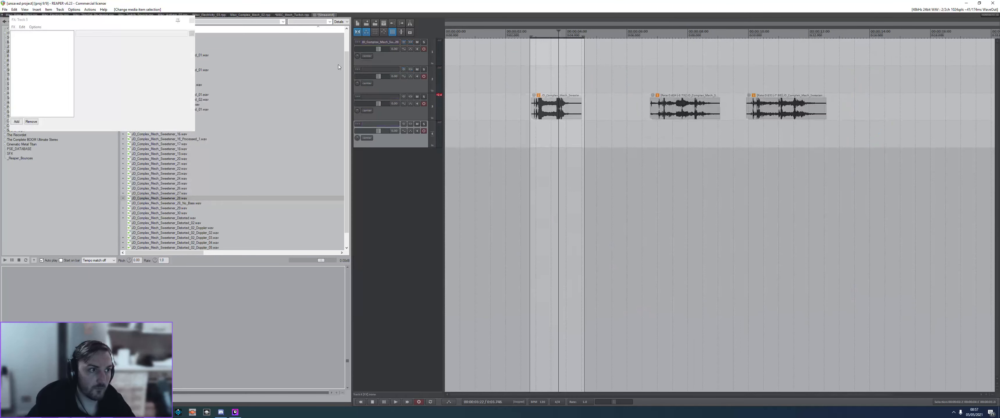
left_click_drag(211, 203, 918, 110)
scroll(781, 107, "up", 3)
left_click(684, 110)
key("space")
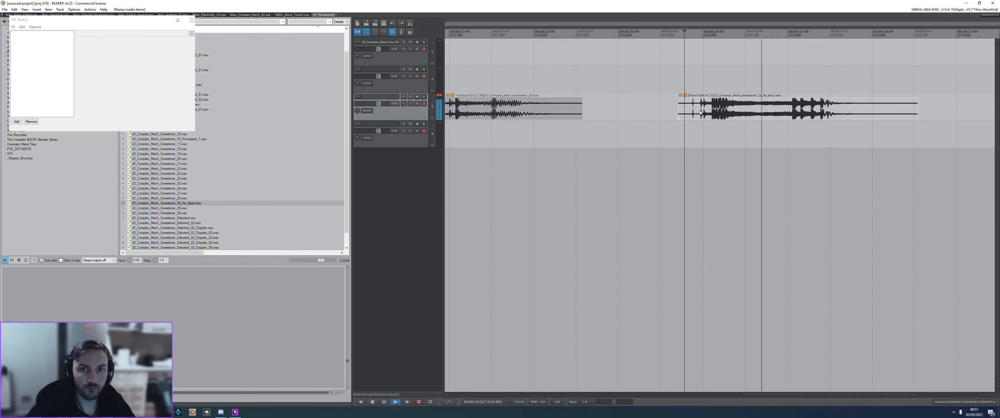
left_click_drag(917, 110, 740, 111)
- Audition the compressed no-bass item on the third track
left_click(653, 106)
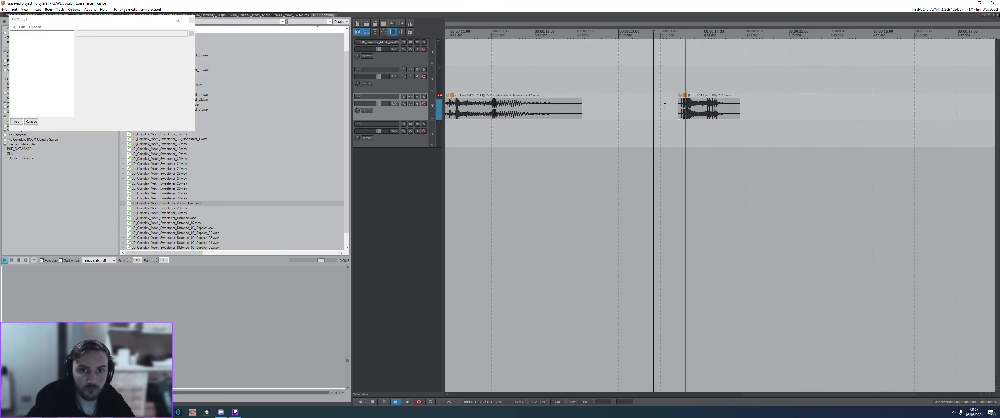
key("space")
key("space")
left_click(707, 106)
key("space")
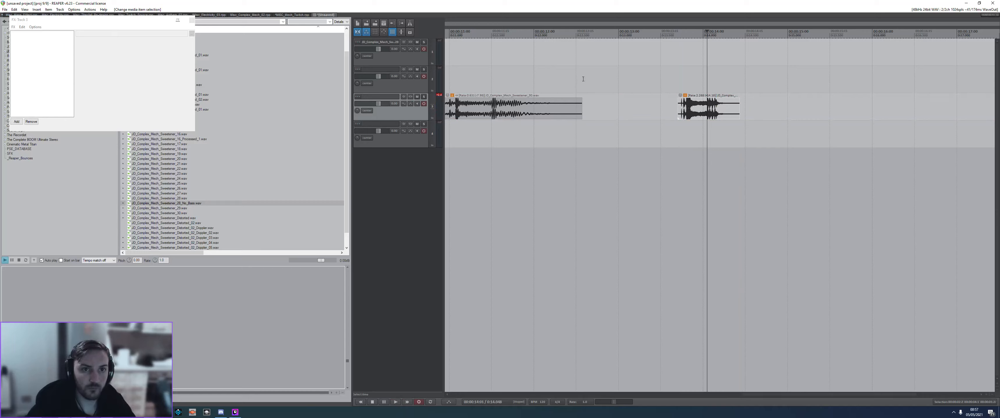
left_click(583, 79)
scroll(584, 74, "down", 4)
- Switch to Twitch Studio and read the stream chat
key("alt+Tab")
key("alt+Tab")
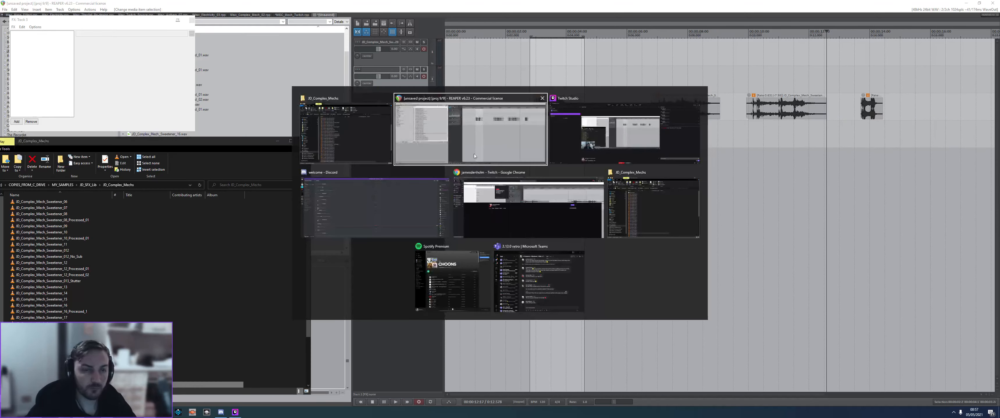
left_click(572, 157)
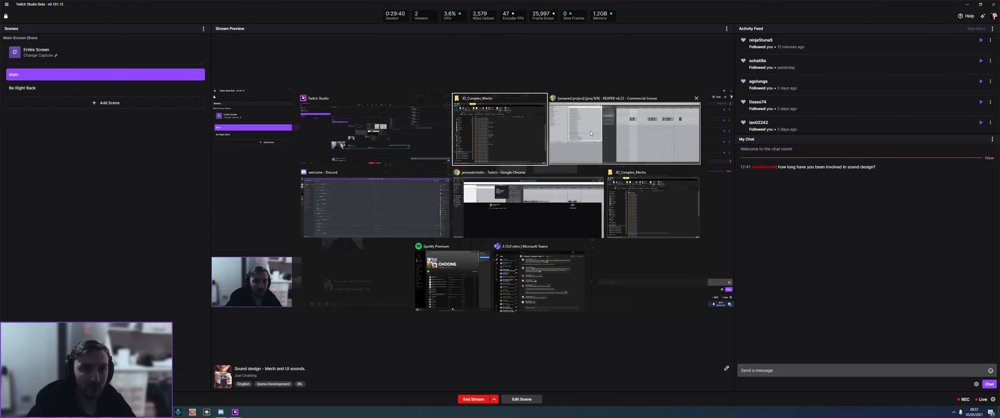
- Switch back to REAPER, shift the second item on the third track earlier and audition it
key("alt+Tab")
left_click_drag(653, 104, 619, 108)
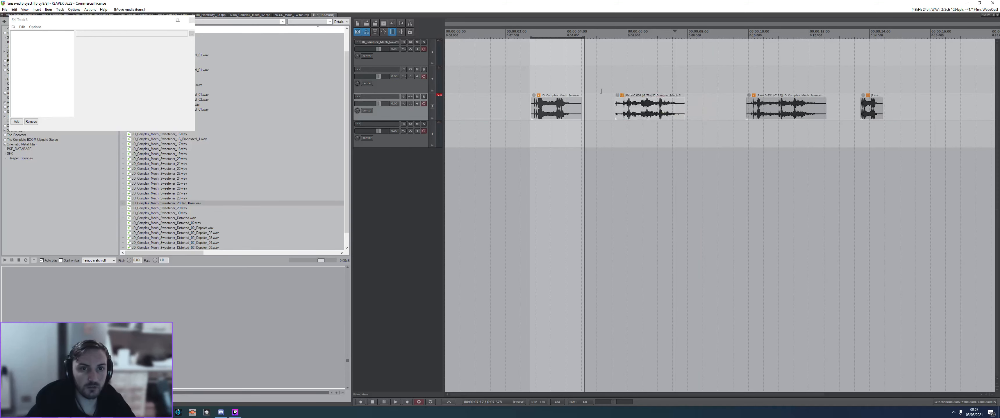
key("space")
key("space")
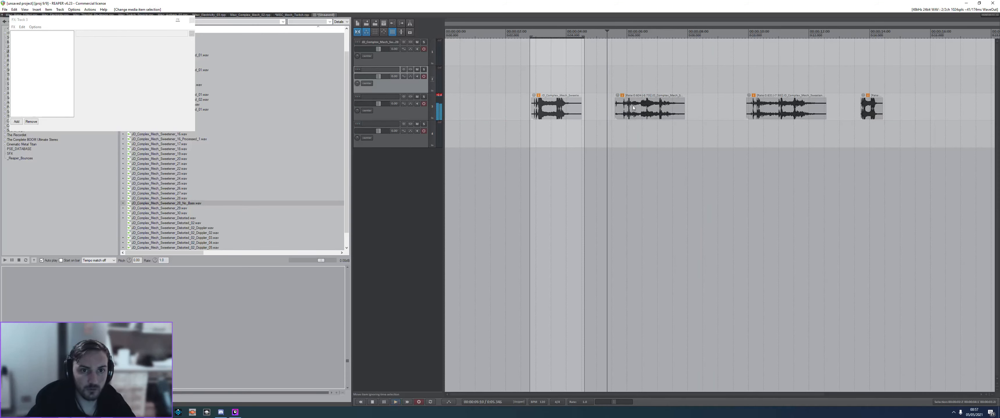
- Split the second item on the third track after its opening hits and move the remainder later
left_click(640, 109)
key("s")
left_click_drag(653, 111, 678, 112)
left_click(641, 101)
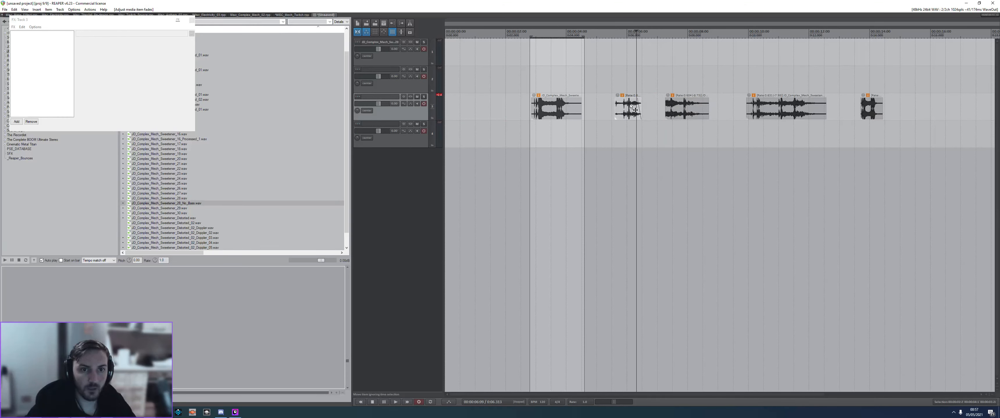
- Split the shorter opening piece again and spread its two parts apart on the third track
left_click(629, 104)
scroll(630, 105, "up", 5)
left_click(680, 106)
key("s")
left_click_drag(723, 113, 768, 115)
left_click_drag(650, 114, 575, 114)
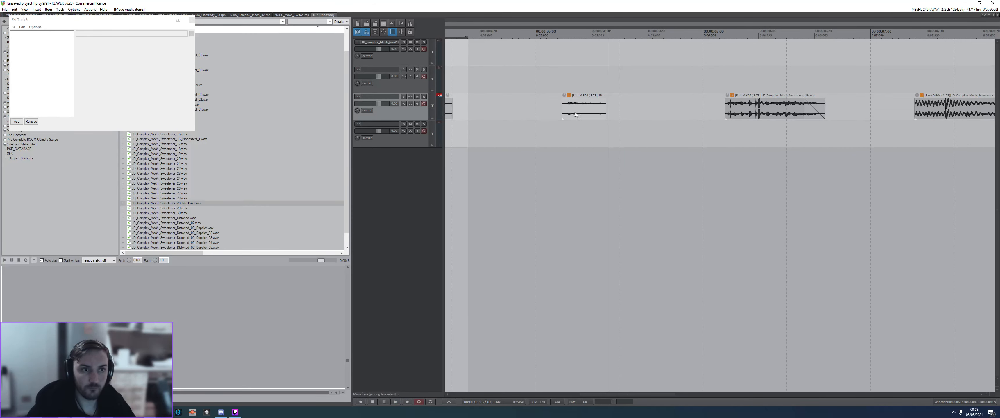
- Add the u-he Uhbik-G (VST3) effect to the fourth track and adjust its grain and pitch controls
left_click(579, 114)
left_click(411, 134)
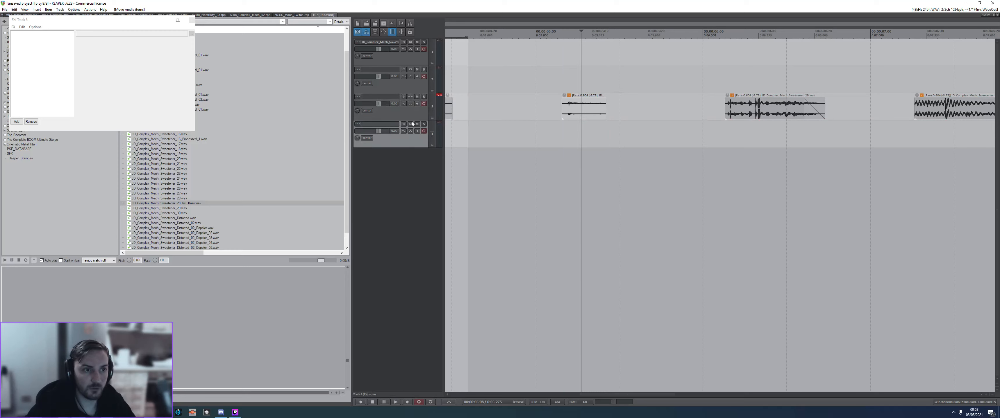
left_click(294, 298)
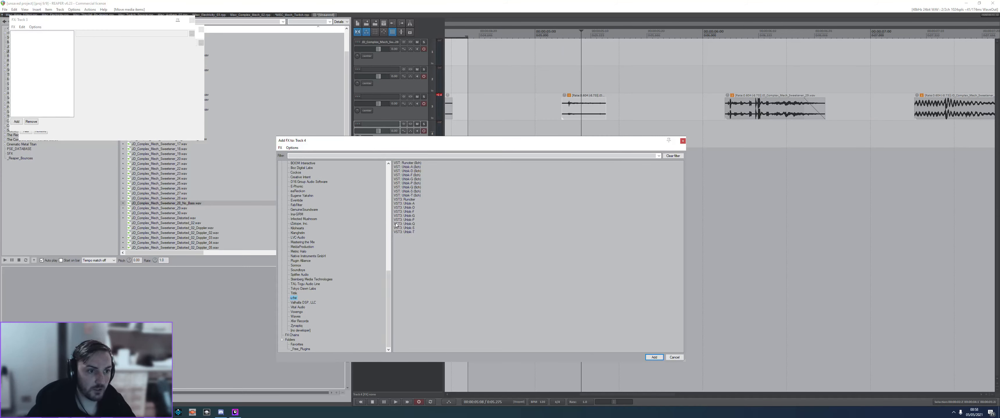
double_click(406, 216)
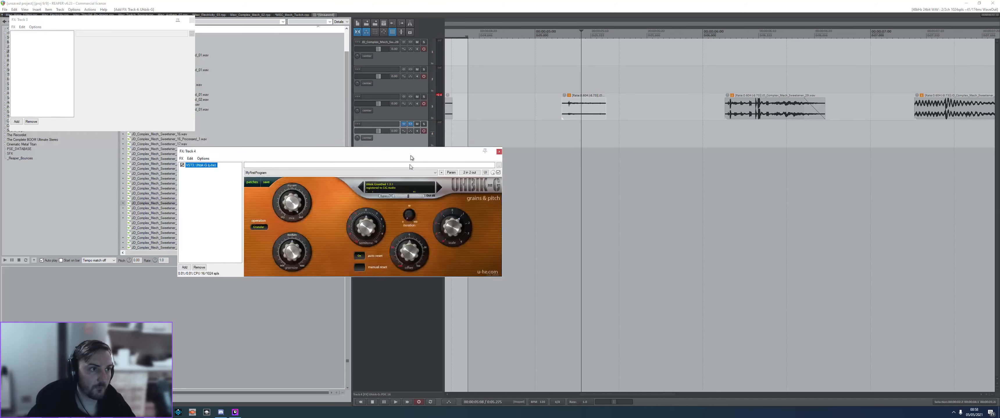
left_click(294, 260)
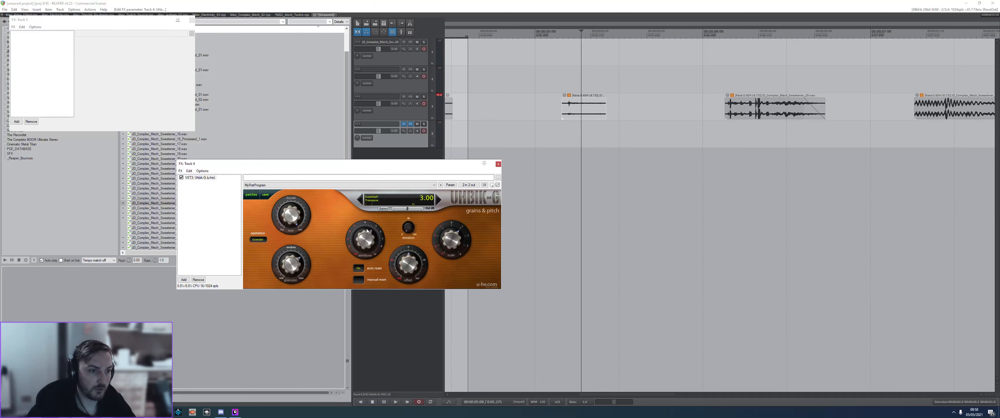
left_click(554, 96)
left_click(453, 240)
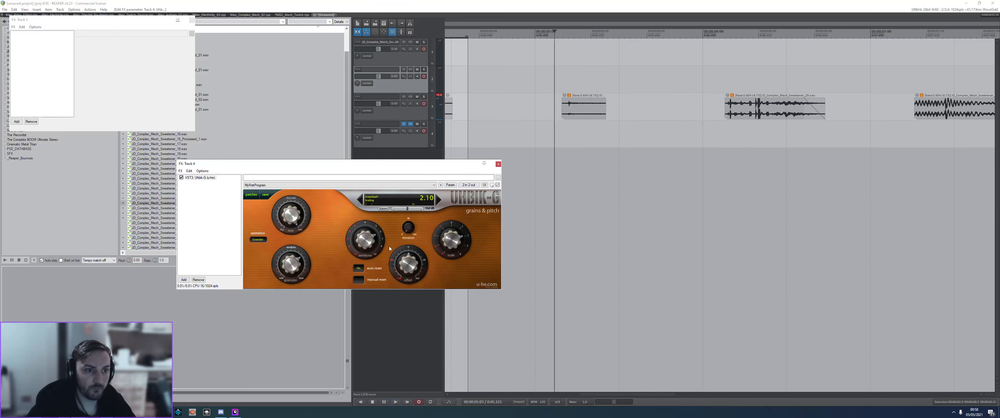
- Move the two short split pieces down to the fourth track and audition them through Uhbik-G
left_click_drag(586, 109, 580, 136)
left_click_drag(755, 111, 715, 111)
left_click(541, 108)
key("space")
key("space")
left_click(715, 111)
key("space")
key("space")
key("space")
key("space")
- Raise the Uhbik-G grain setting to 8.70 and audition the second piece
left_click_drag(289, 271, 296, 251)
key("space")
key("space")
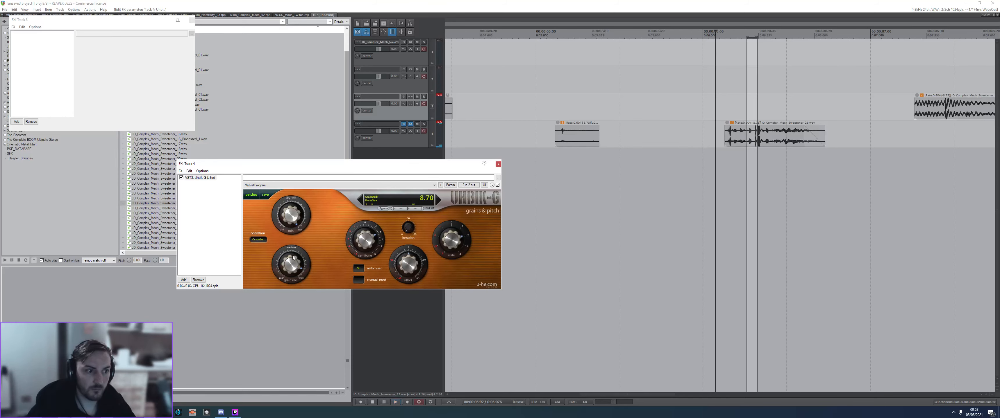
key("space")
key("space")
- Add Kilohearts Disperser after Uhbik-G on the fourth track, raise its amount and audition it
left_click(184, 280)
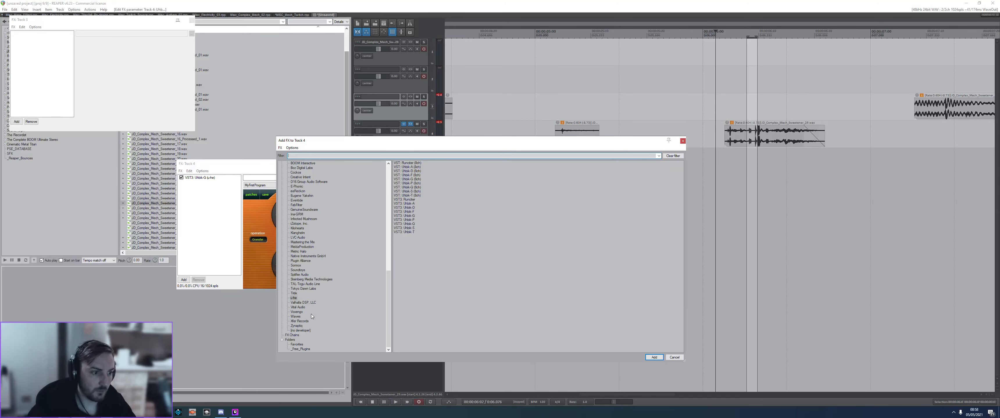
left_click(297, 228)
double_click(408, 189)
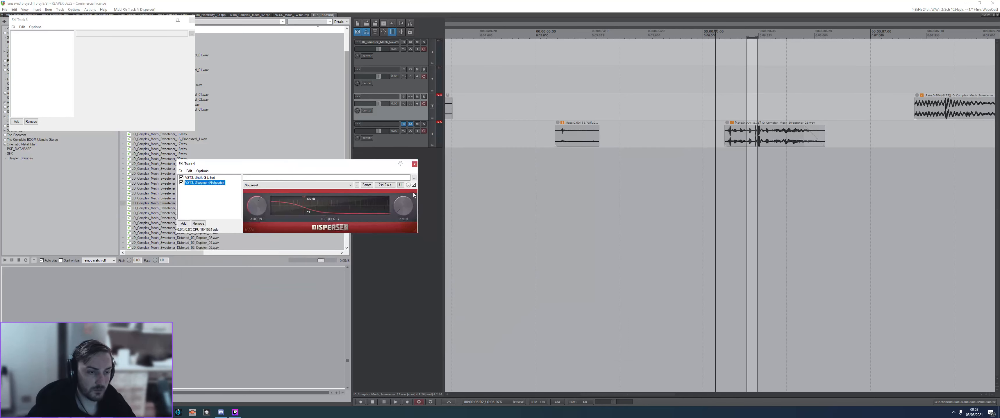
left_click_drag(257, 205, 257, 194)
key("space")
key("space")
- Raise Disperser's pinch, audition the second piece and bypass Disperser
left_click_drag(394, 208, 393, 190)
key("space")
key("space")
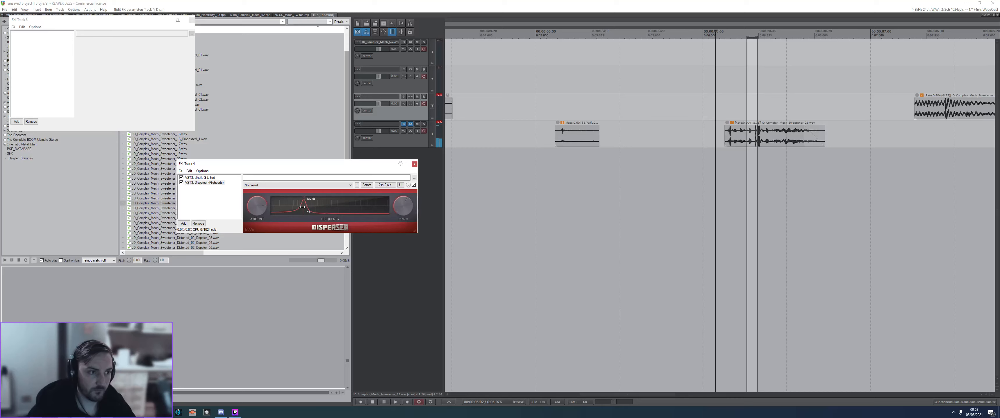
key("space")
left_click(199, 184)
- Add Soundtoys Crystallizer to the fourth track's effect chain, raise its pitch and audition the second piece
double_click(215, 195)
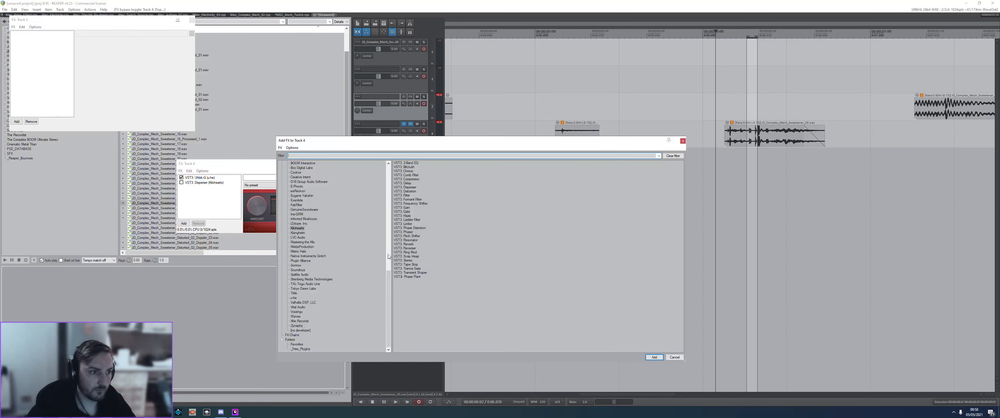
left_click(304, 210)
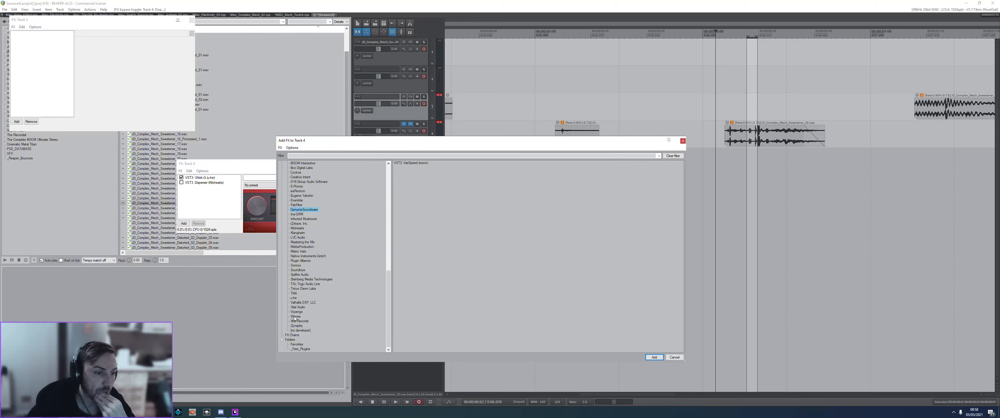
left_click(299, 271)
double_click(416, 163)
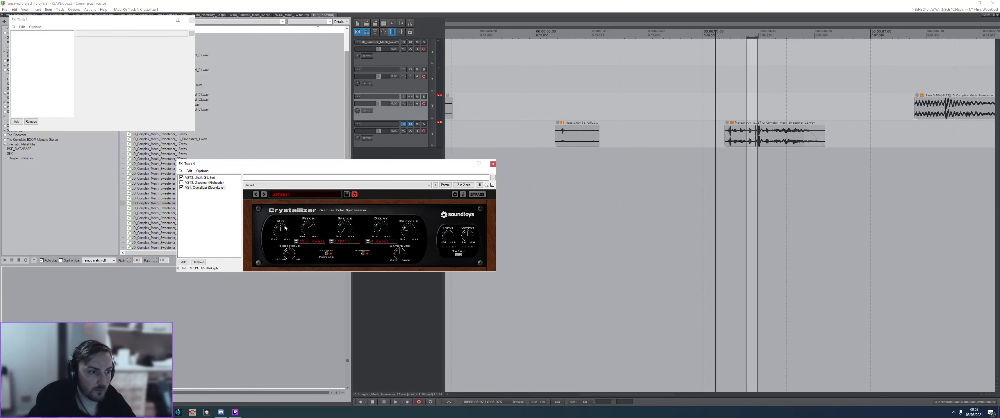
key("space")
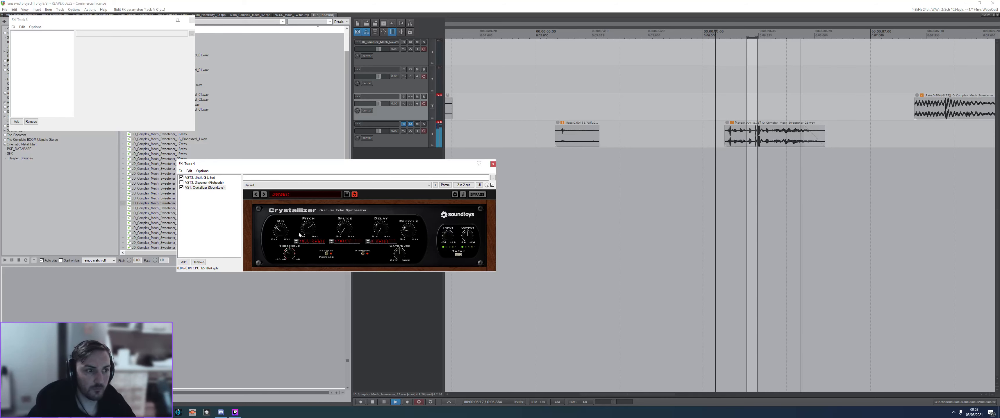
key("space")
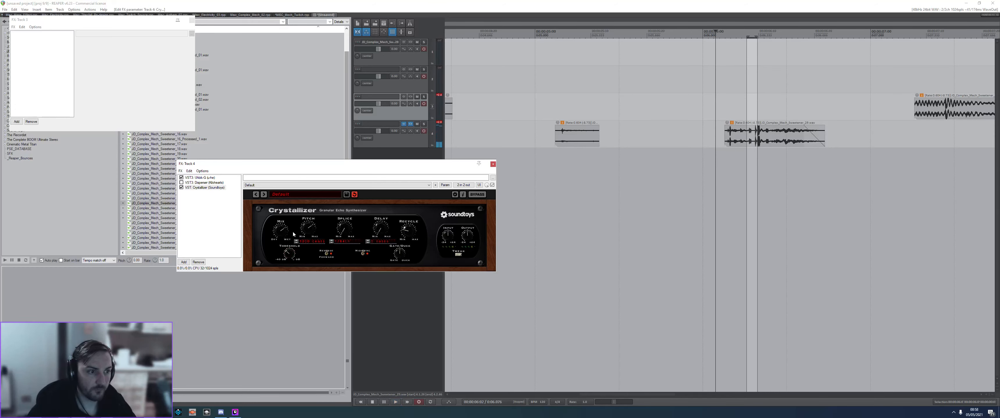
left_click_drag(311, 233, 312, 222)
key("space")
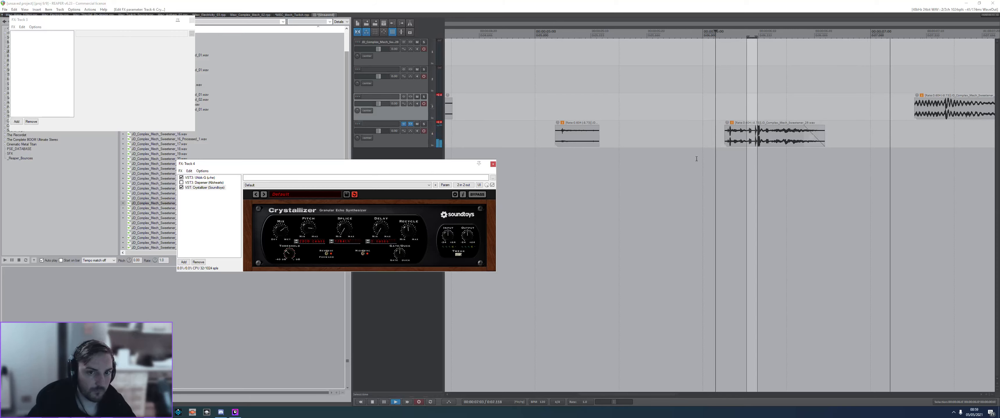
key("space")
- Trim the end of the first piece on the fourth track and audition the shortened piece
left_click(761, 136)
scroll(677, 117, "down", 3)
left_click(619, 103)
key("ctrl+z")
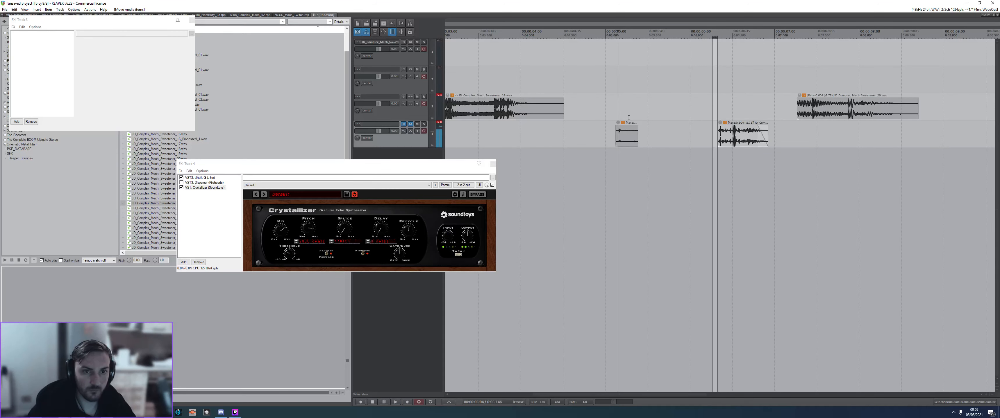
mouse_move(618, 122)
left_mouse_down()
mouse_move(614, 112)
mouse_move(632, 134)
left_mouse_up()
left_click(614, 113)
key("space")
key("space")
left_click(604, 112)
key("space")
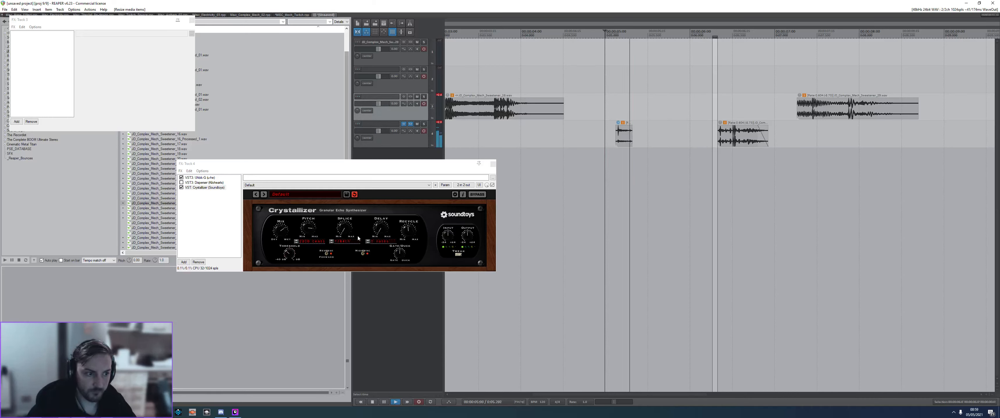
- Raise Crystallizer's mix slightly and audition the shortened first piece
key("space")
key("space")
key("space")
left_click_drag(281, 230, 281, 228)
key("space")
key("space")
- Expand Crystallizer's tweak controls, try the Feedback ducking mode and return it to Output
left_click(458, 255)
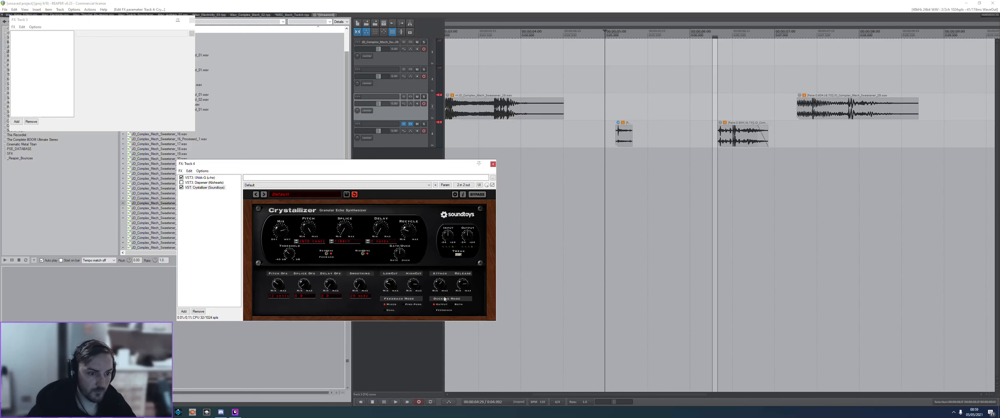
left_click(435, 311)
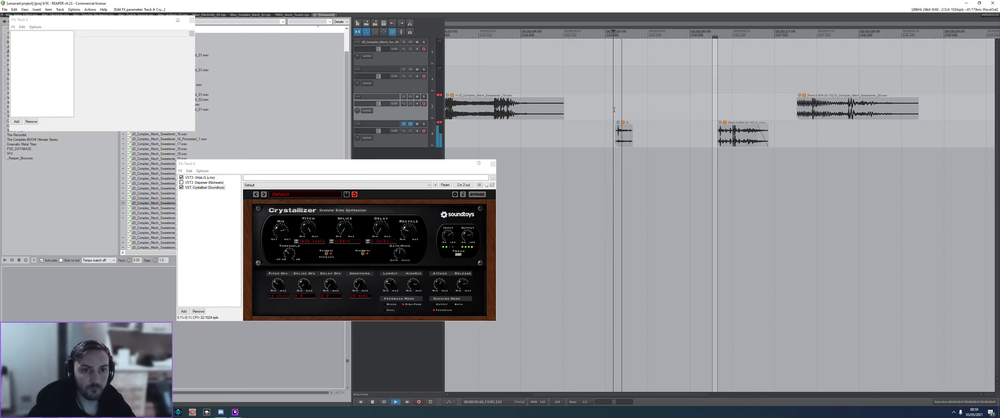
left_click(623, 143)
left_click(562, 139)
left_click(436, 307)
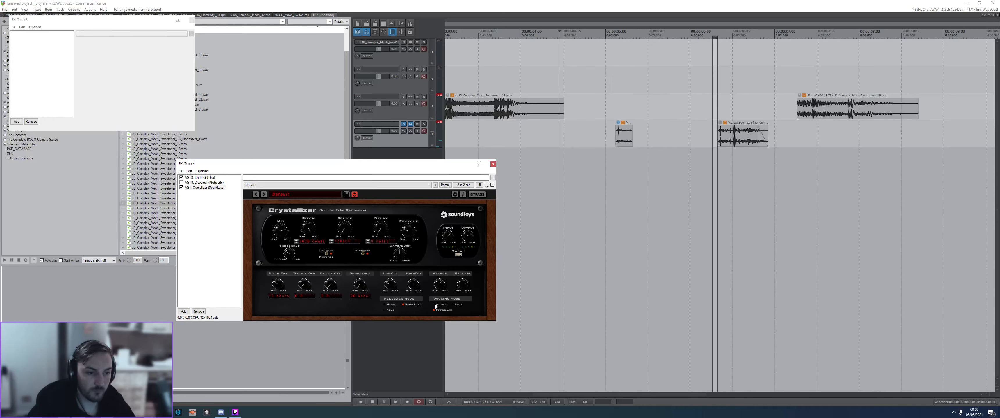
left_click(438, 306)
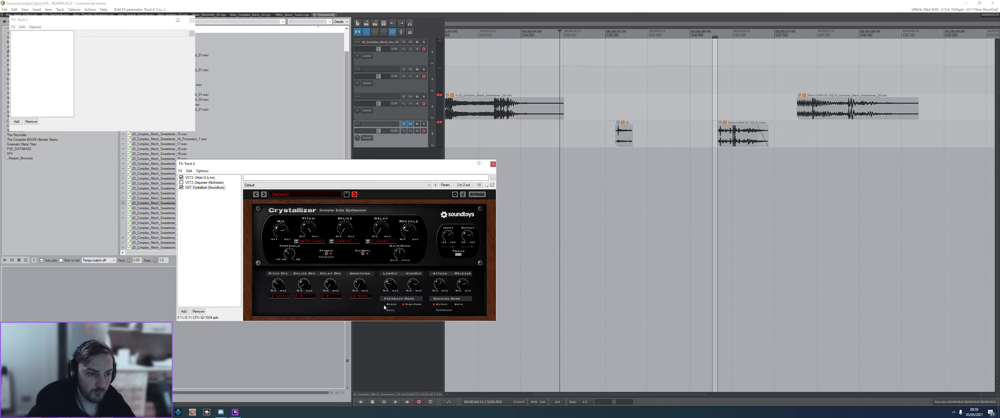
- Audition the first piece on the fourth track with the current Crystallizer settings
left_click(617, 112)
key("space")
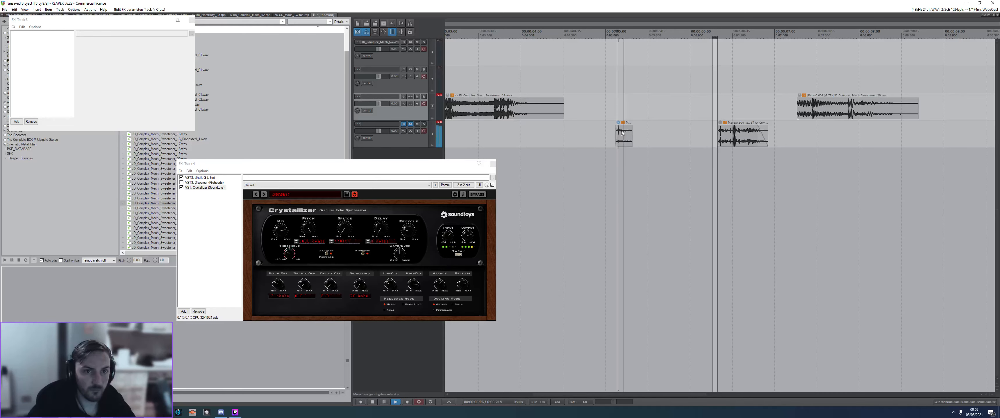
key("space")
left_click(599, 134)
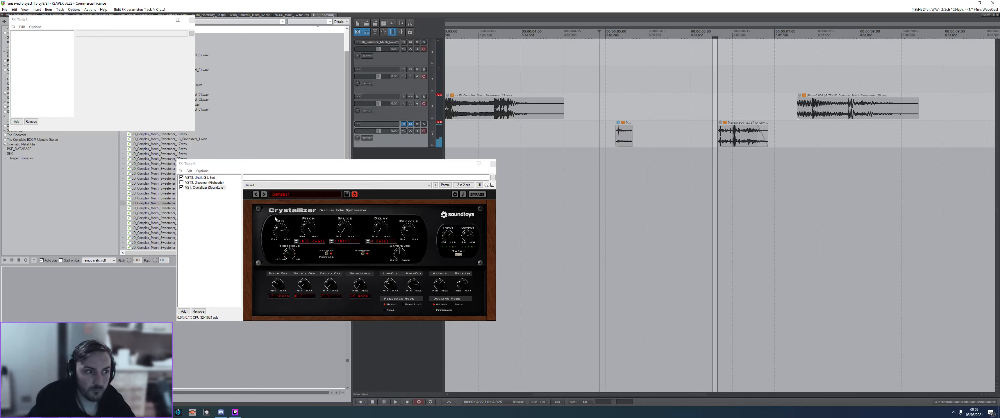
- Move the remaining tail piece on the third track further along the timeline, away from the fourth track's pieces
left_click(721, 134)
left_click_drag(819, 111, 928, 110)
left_click(758, 136)
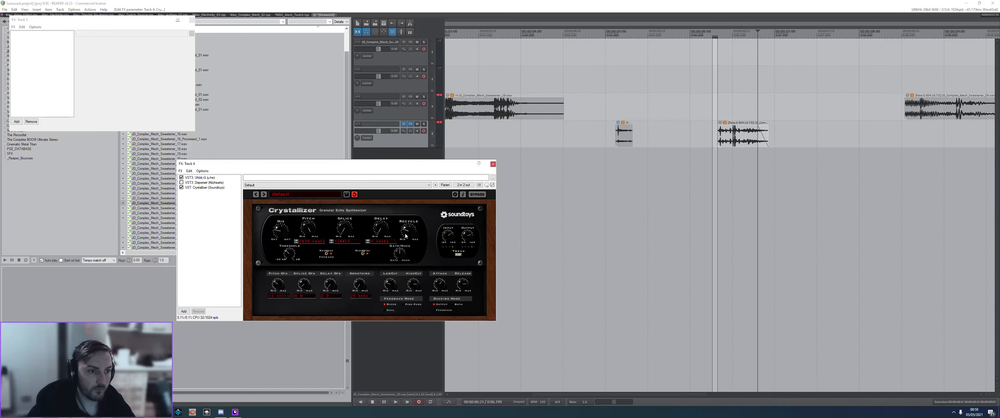
- Adjust Crystallizer's recycle amount and audition the second piece on the fourth track
left_click_drag(409, 245, 409, 249)
key("space")
key("space")
left_click(736, 111)
left_click(709, 111)
key("space")
key("space")
- Try FabFilter Pro-Q 3 with a low cut and a high cut on the fourth track, audition it and remove it
double_click(196, 199)
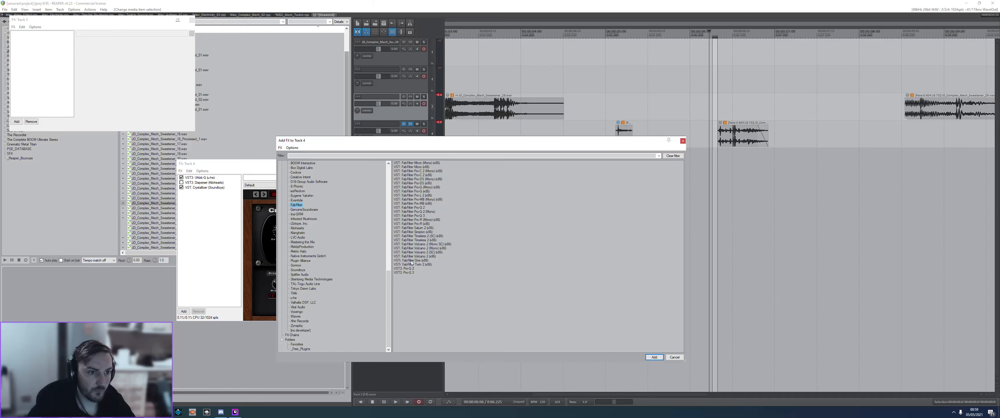
double_click(410, 274)
left_click_drag(261, 249, 386, 260)
scroll(360, 251, "up", 3)
key("space")
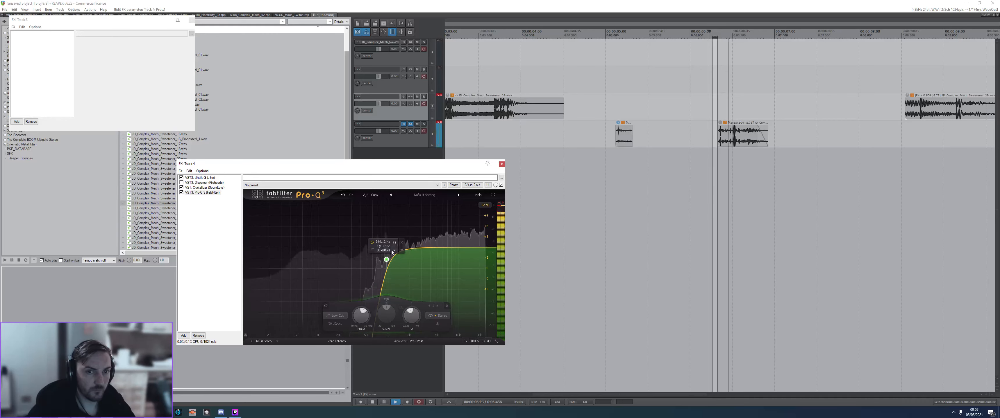
key("space")
left_click_drag(466, 248, 425, 251)
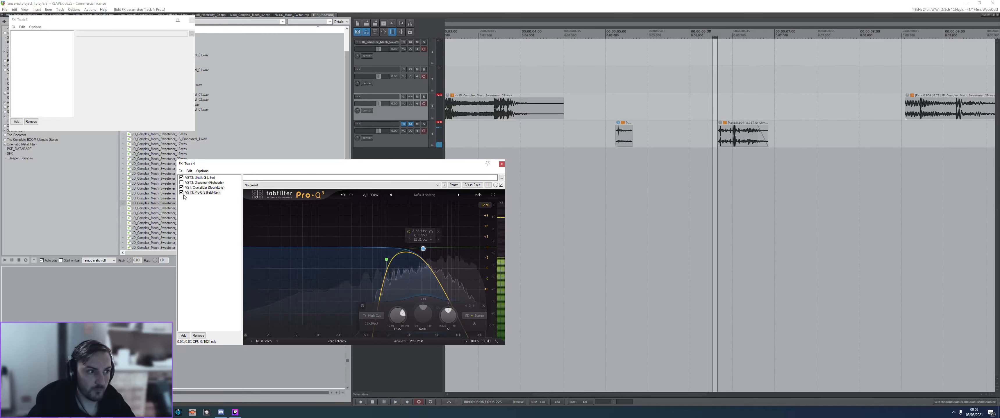
left_click(206, 193)
key("Delete")
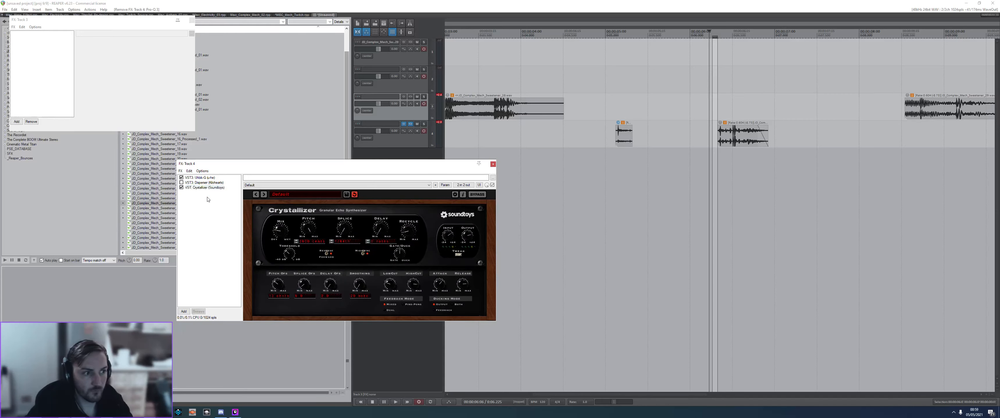
- Add ValhallaShimmer after Crystallizer on the fourth track and audition the pieces through it
double_click(207, 200)
left_click(296, 317)
left_click(298, 307)
left_click(298, 304)
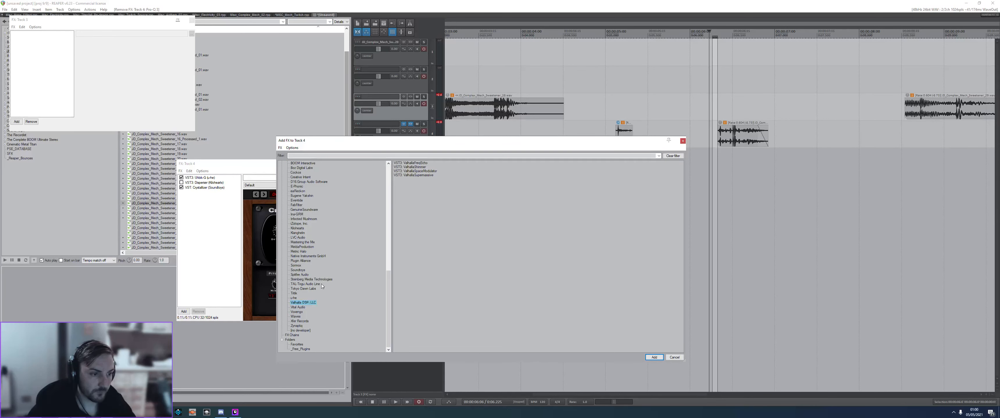
double_click(407, 166)
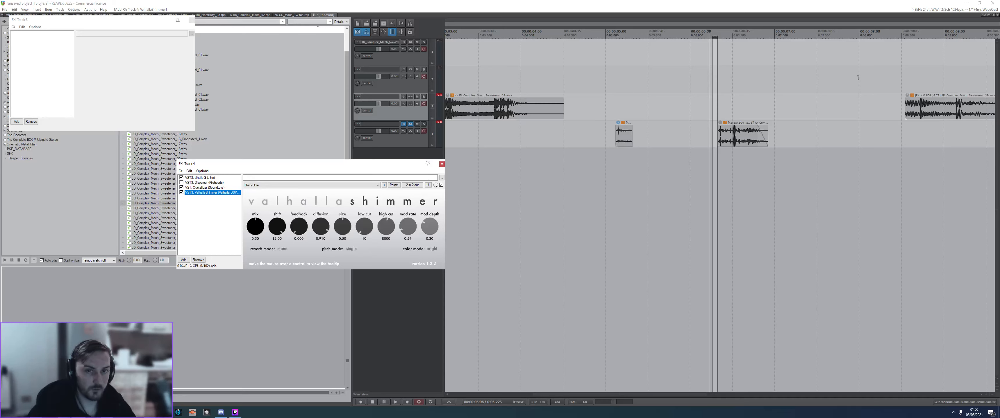
key("space")
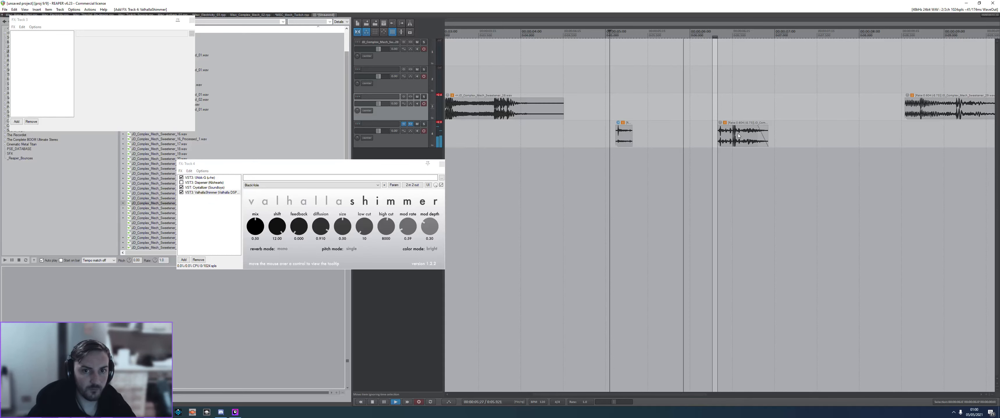
- Move the second piece further along the fourth track, then load ValhallaShimmer's BrightHall preset and set its color mode to dark
left_click_drag(743, 141, 853, 141)
key("space")
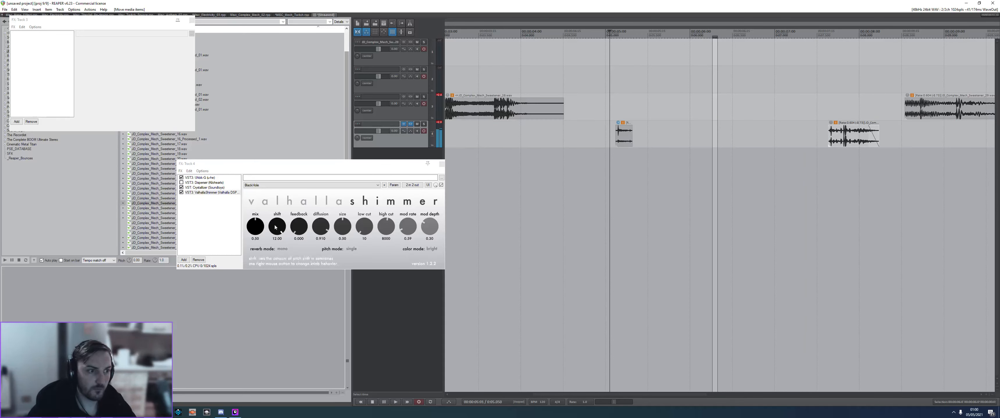
left_click(310, 186)
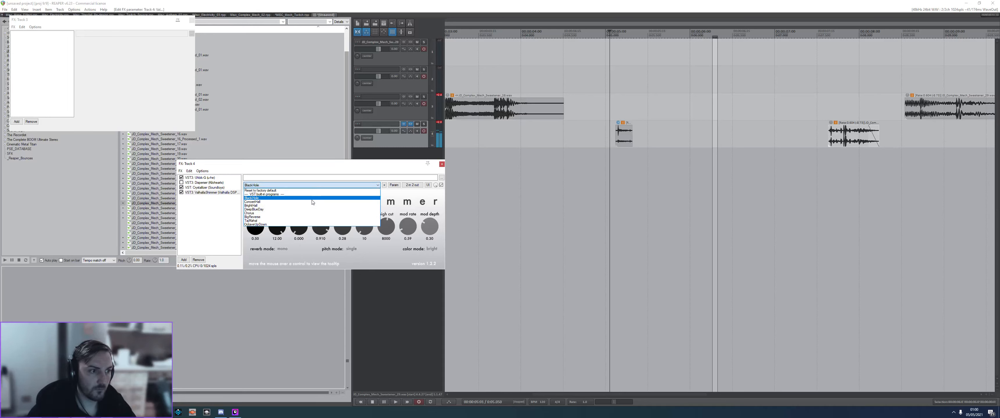
left_click(312, 205)
left_click(431, 249)
left_click(433, 260)
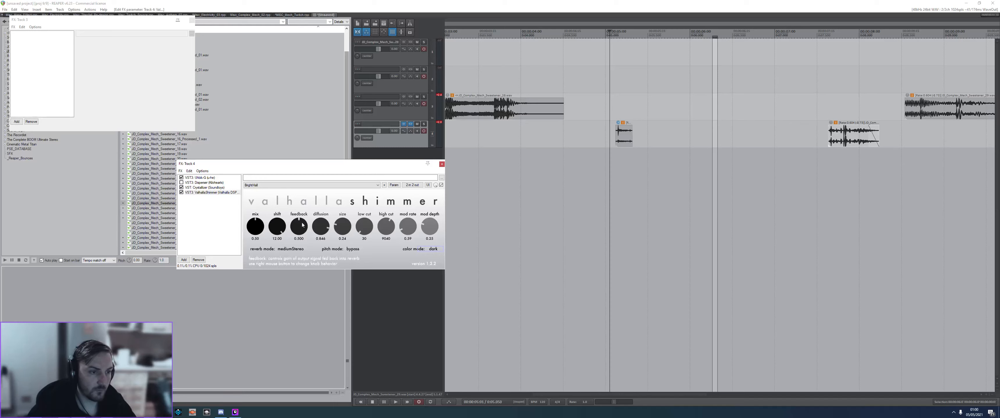
- Adjust ValhallaShimmer's shift, set feedback to 0.280, diffusion to 0.094 and size to 0.16, and audition the first piece on the fourth track
left_click_drag(300, 232, 321, 234)
left_click(609, 104)
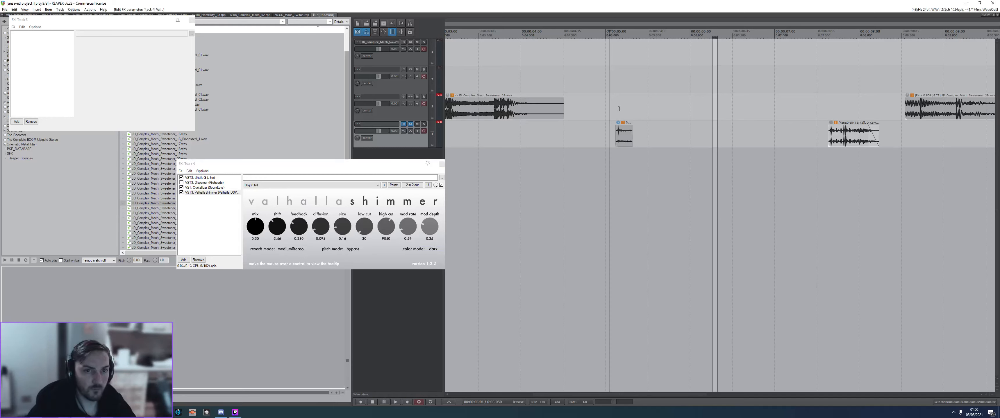
key("space")
left_click(609, 103)
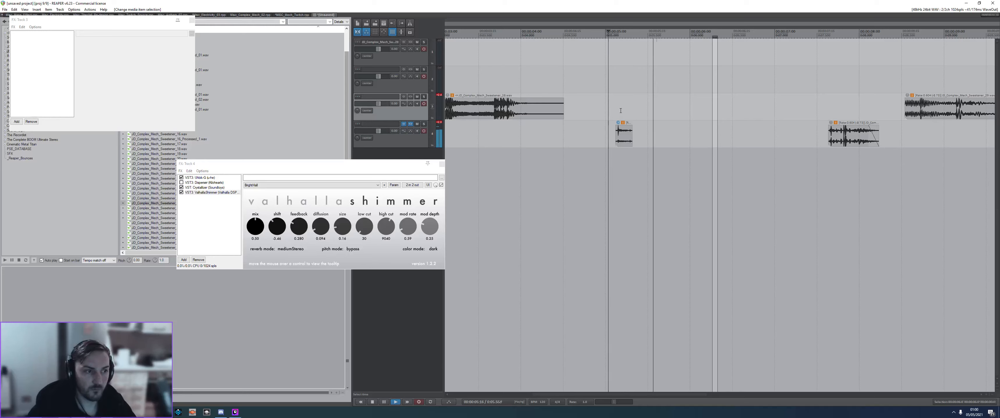
key("space")
- Bypass Uhbik-G on the fourth track and audition the first piece without it
left_click(181, 178)
key("space")
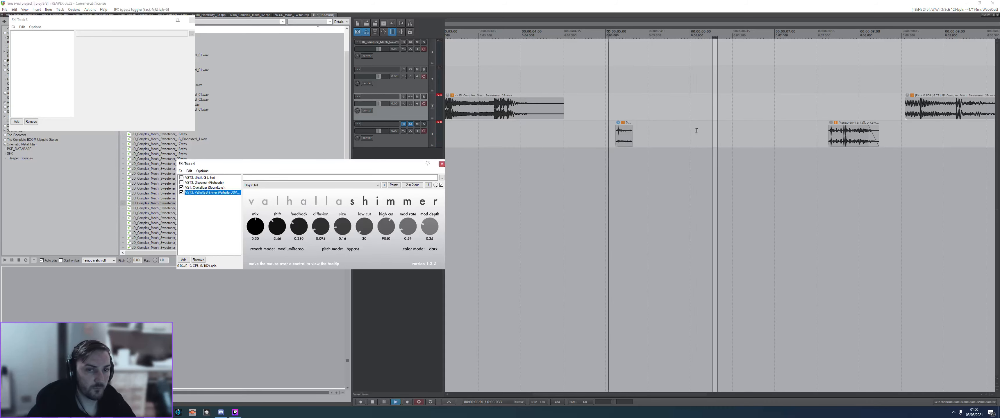
key("space")
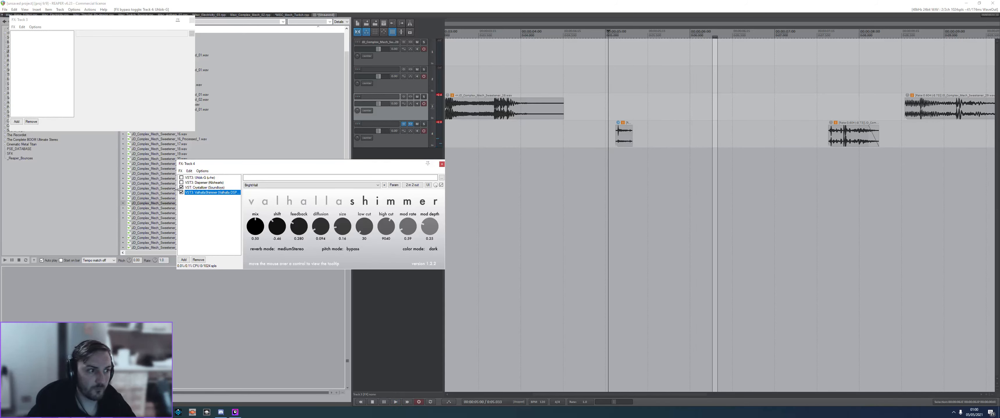
- Enable Uhbik-G with Crystallizer bypassed and set a Uhbik-G control to 66.00 for the fourth track
left_click(196, 178)
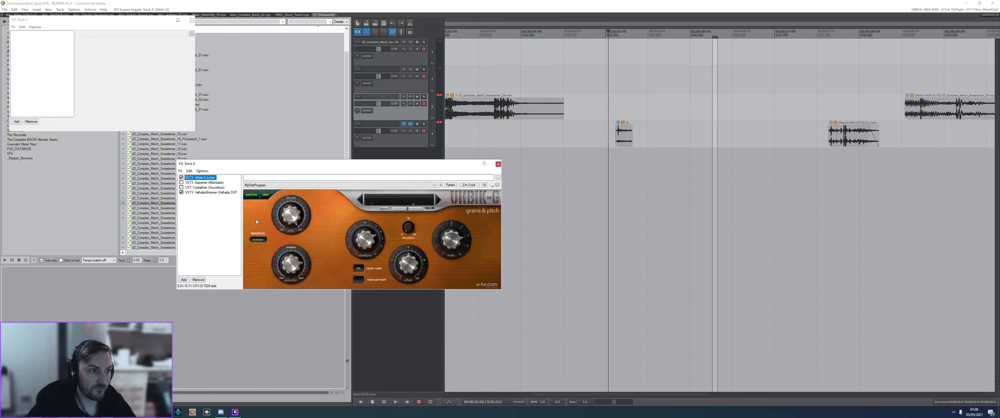
left_click_drag(299, 231, 300, 238)
key("space")
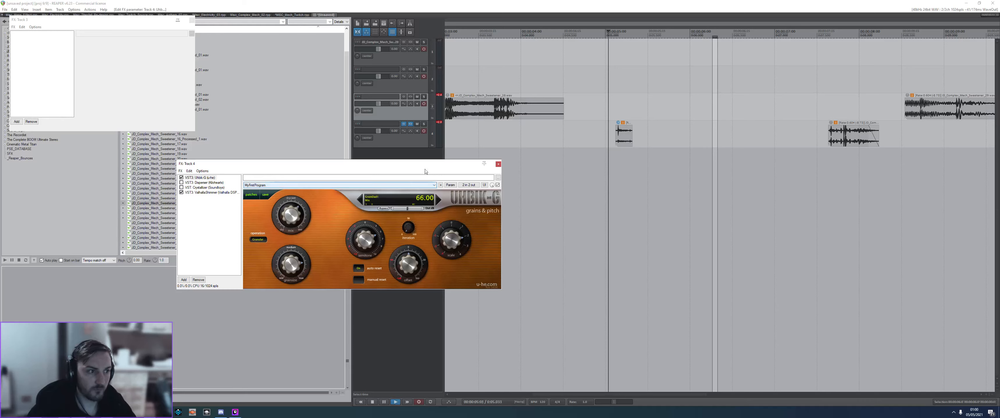
- Move the second piece on the fourth track back towards the first, audition it and trim its end shorter
left_click_drag(859, 131, 721, 132)
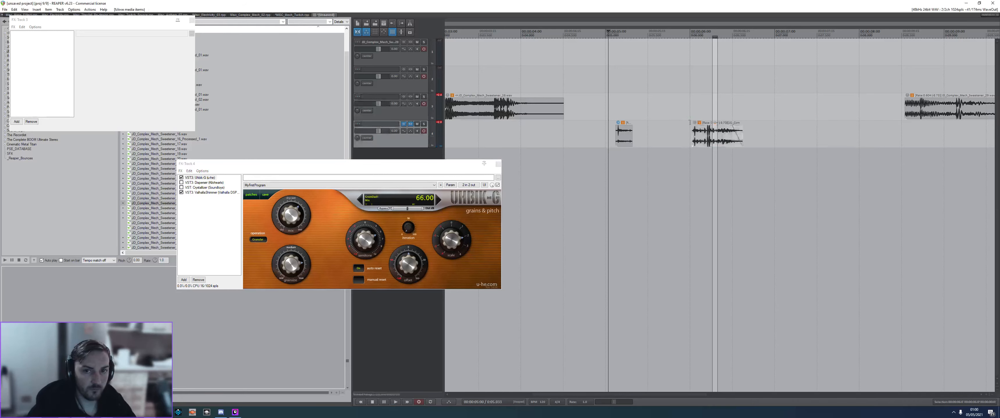
left_click(682, 99)
key("space")
left_click(721, 132)
left_click_drag(736, 133, 727, 132)
- Lower ValhallaShimmer's mix to 0.12 and audition the second piece on the fourth track
left_click(210, 193)
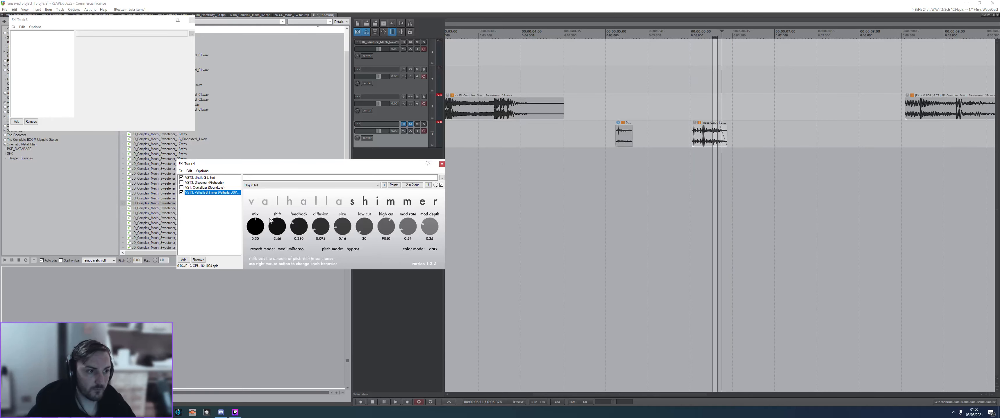
left_click_drag(253, 253, 253, 250)
key("space")
key("space")
left_click(688, 107)
key("space")
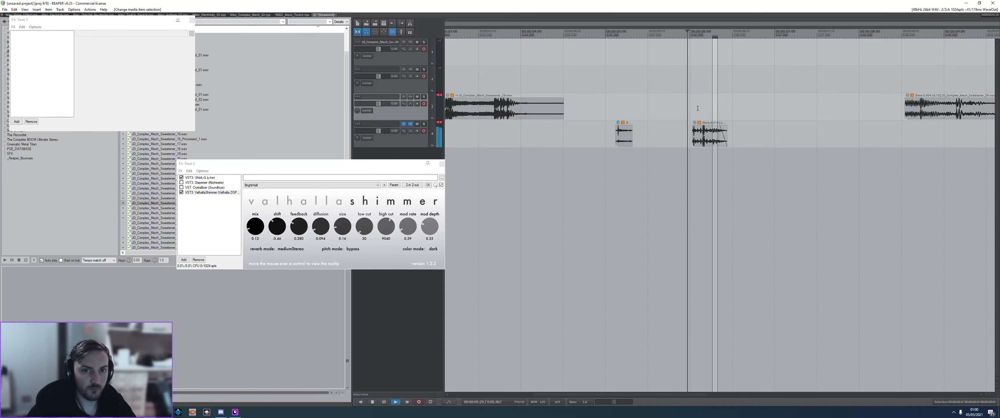
- Move one third-track piece earlier on the timeline, place the next piece on the fourth track after the short ones, and audition it
scroll(701, 107, "down", 3)
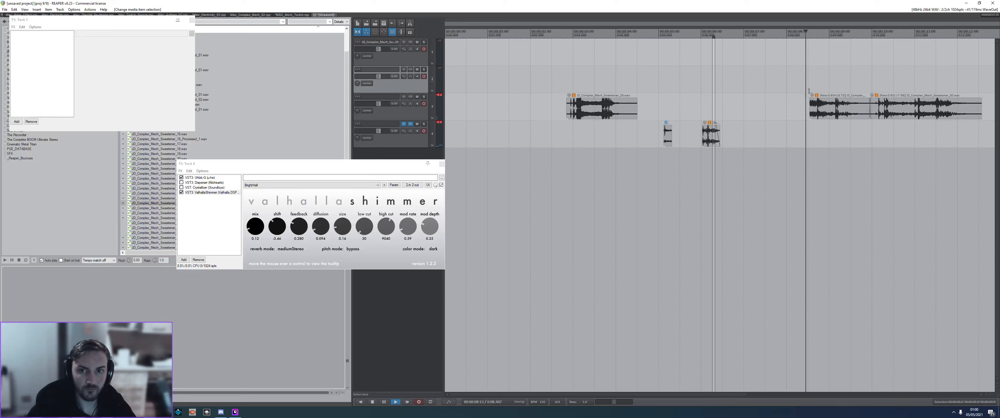
key("space")
left_click_drag(829, 108, 702, 110)
left_click_drag(800, 112, 811, 136)
left_click(742, 110)
key("space")
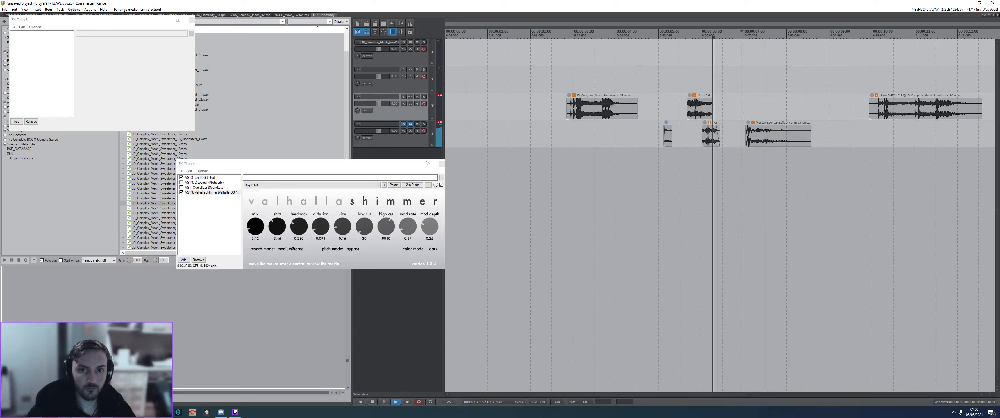
- Split the new fourth-track piece after its opening hit and move the front part ahead of the other pieces
key("s")
key("space")
double_click(757, 131)
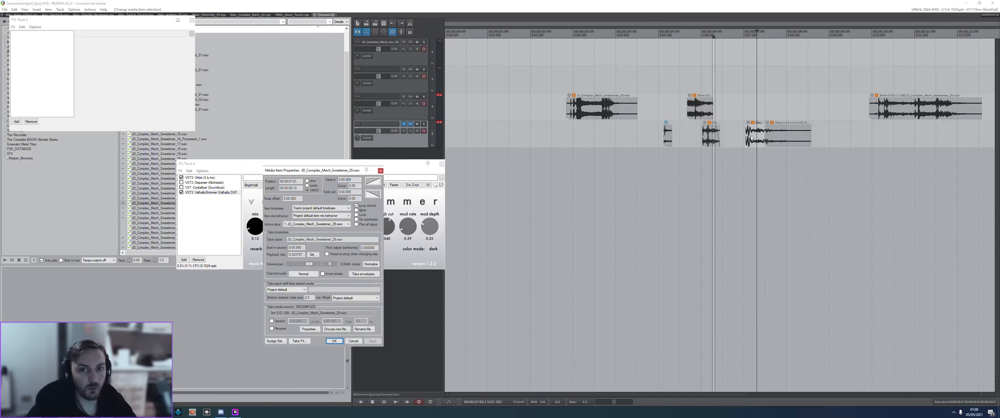
left_click_drag(751, 139, 523, 139)
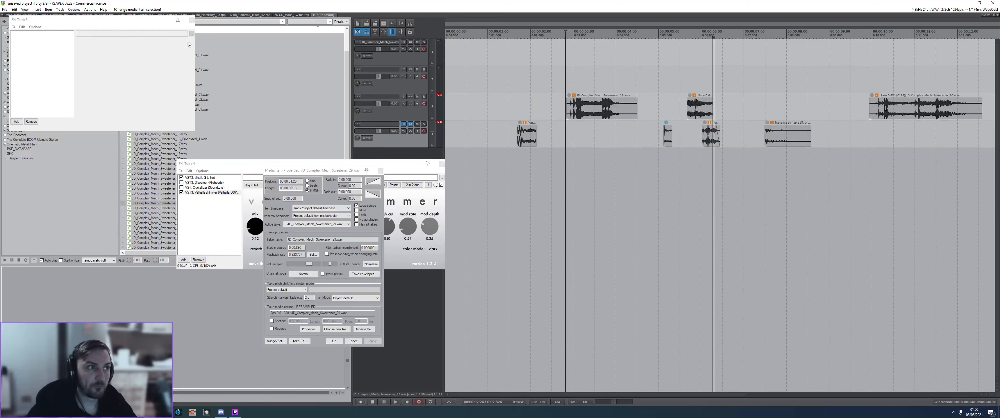
- Close the item properties and effects windows and switch to the MISC_Mech_Twitch project
left_click(191, 20)
left_click(379, 171)
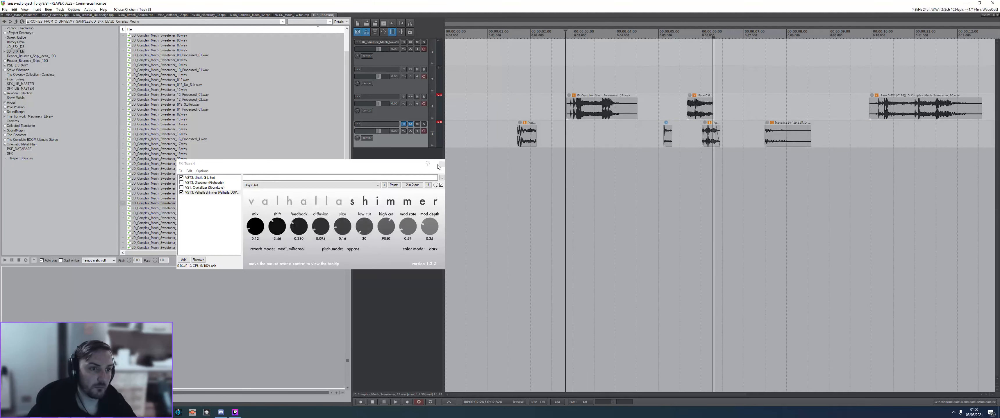
left_click(441, 164)
left_click(298, 15)
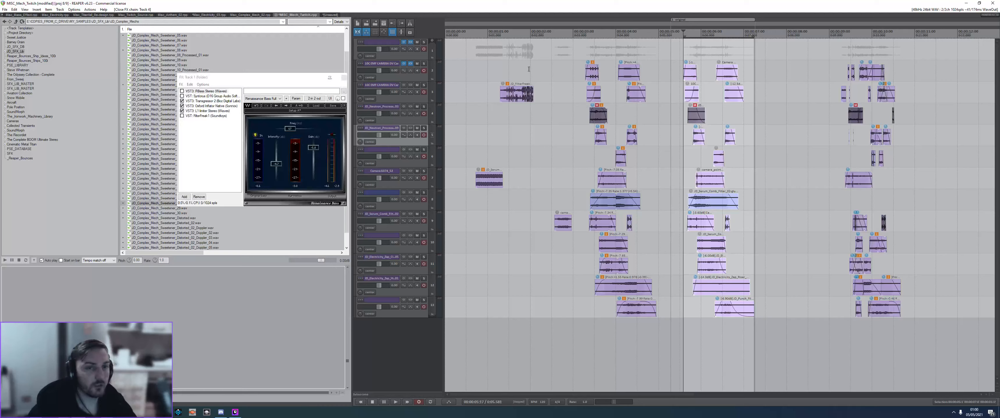
- Audition the layered mech sounds in the project and examine the layers of the sound inside the time selection
left_click(594, 149)
key("space")
left_click(689, 158)
left_click(684, 155)
scroll(683, 155, "up", 5)
key("space")
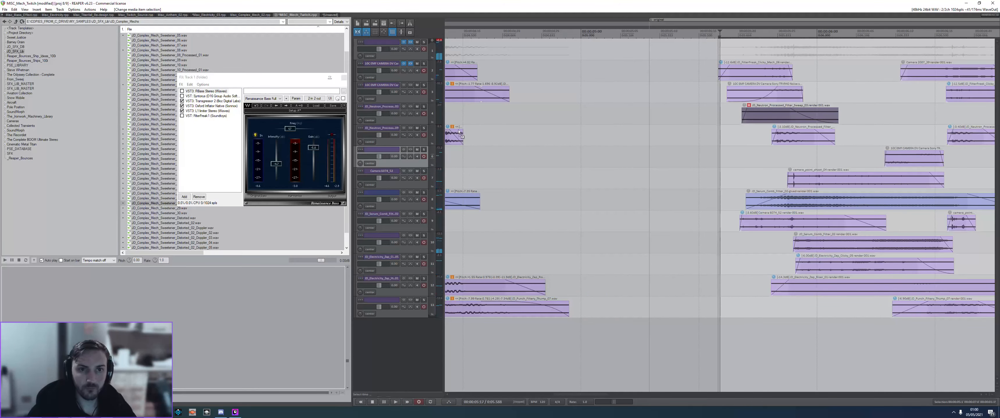
scroll(397, 126, "up", 4)
left_click(818, 106)
scroll(782, 188, "down", 3)
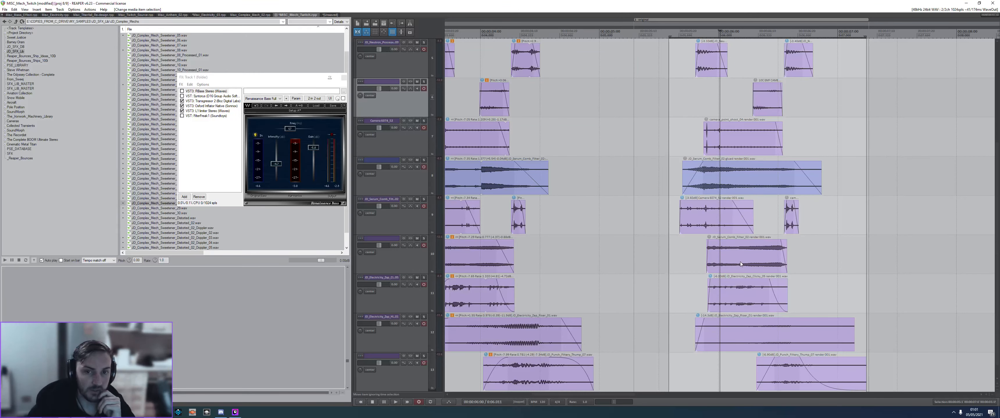
- Close the first track's effects window and open the JD_Synth_Elements folder in the media browser
left_click(343, 78)
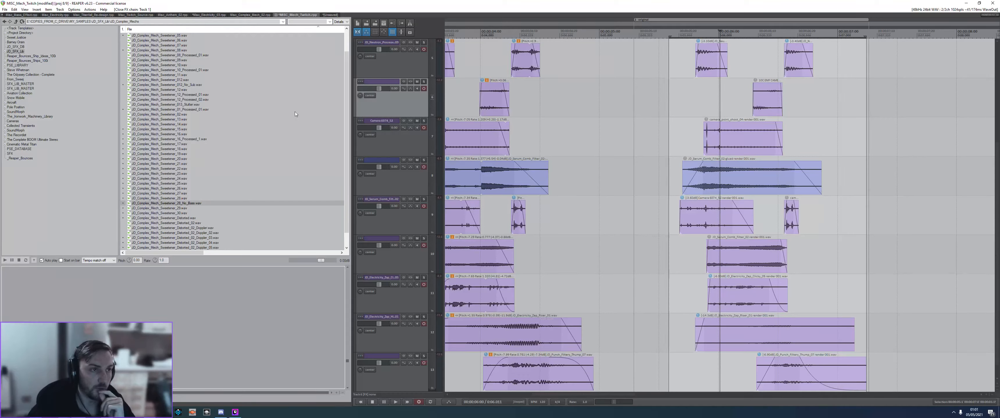
key("BackSpace")
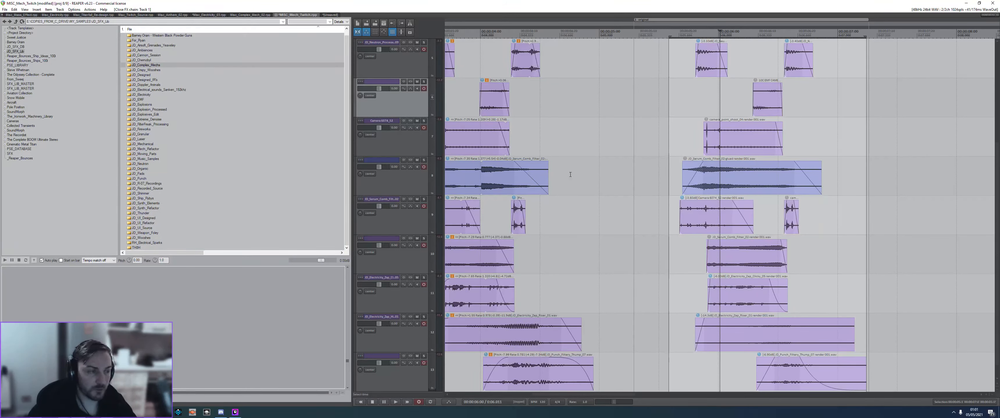
double_click(153, 202)
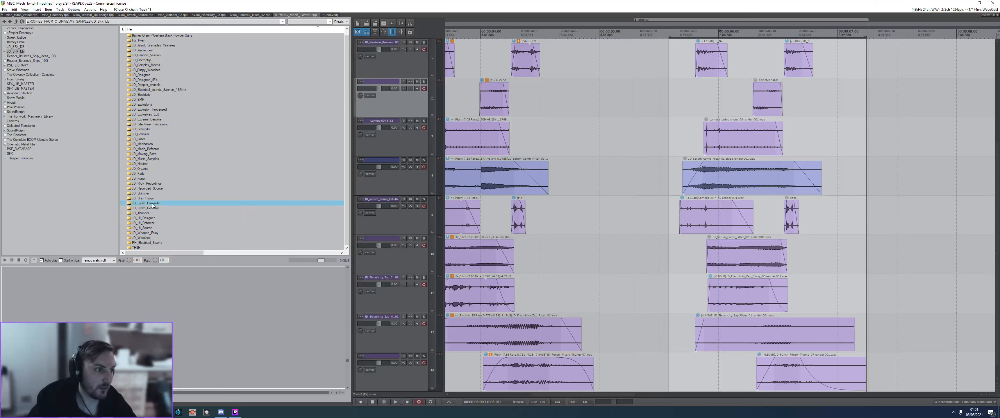
scroll(172, 102, "down", 20)
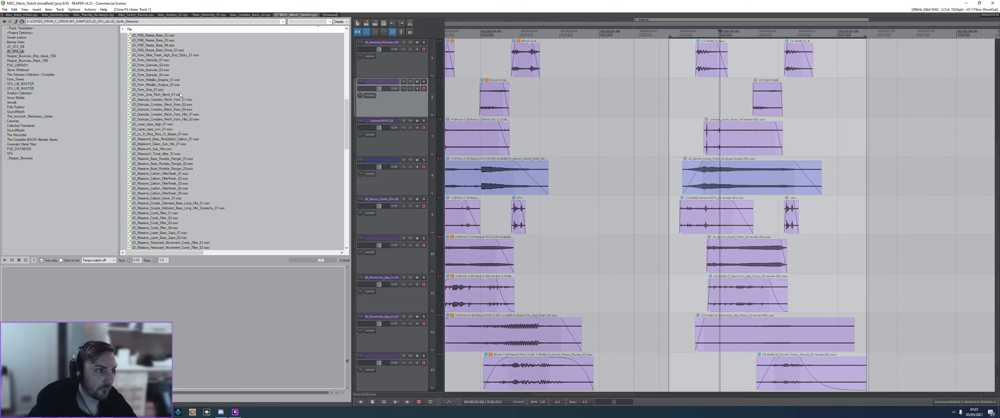
scroll(150, 162, "down", 3)
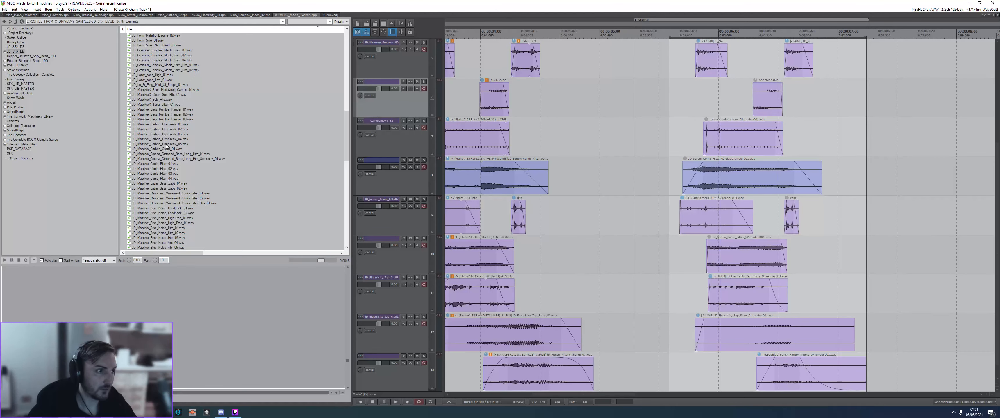
- Preview the Massive synth files and the modulated comb filter synth files in JD_Synth_Elements
left_click(163, 131)
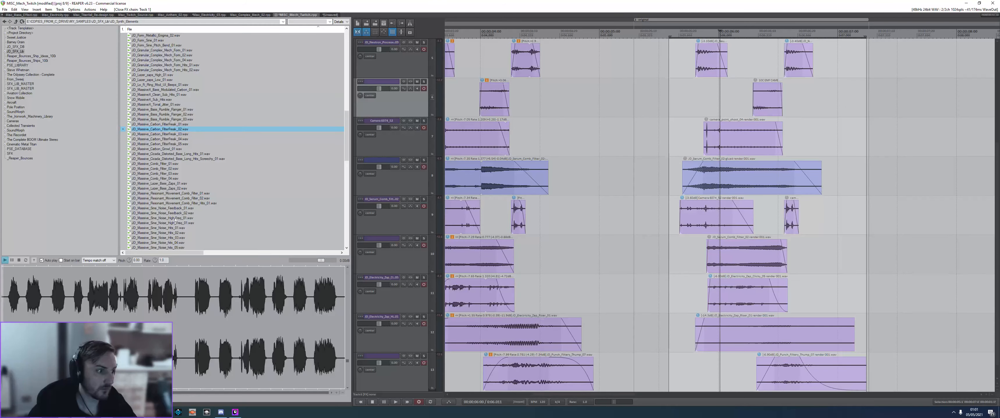
left_click(220, 217)
scroll(217, 209, "down", 3)
left_click(200, 213)
left_click(186, 204)
scroll(184, 202, "down", 5)
left_click(182, 199)
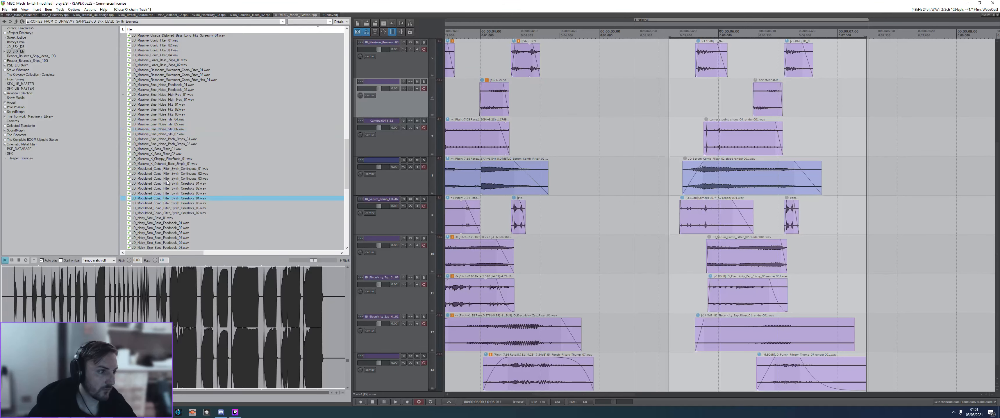
left_click(167, 164)
left_click(167, 178)
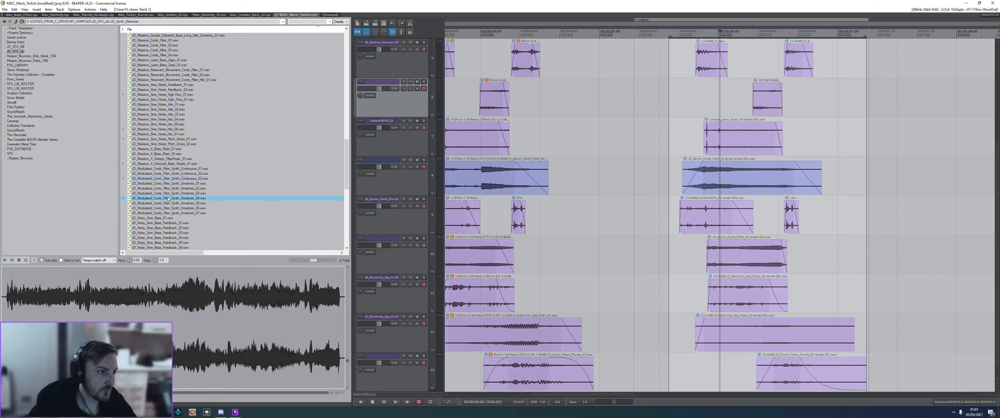
- Preview the noisy sine bass feedback files and the Serum files further down the folder
scroll(167, 200, "down", 3)
left_click(167, 203)
left_click(167, 189)
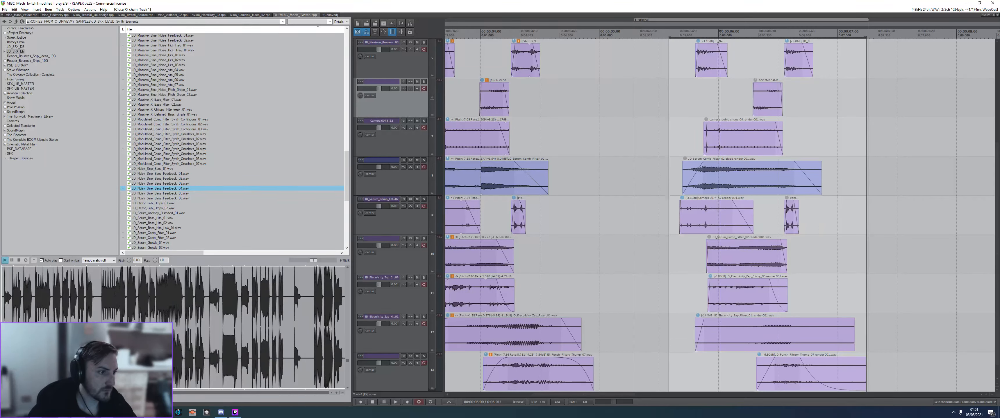
scroll(159, 187, "down", 3)
left_click(160, 184)
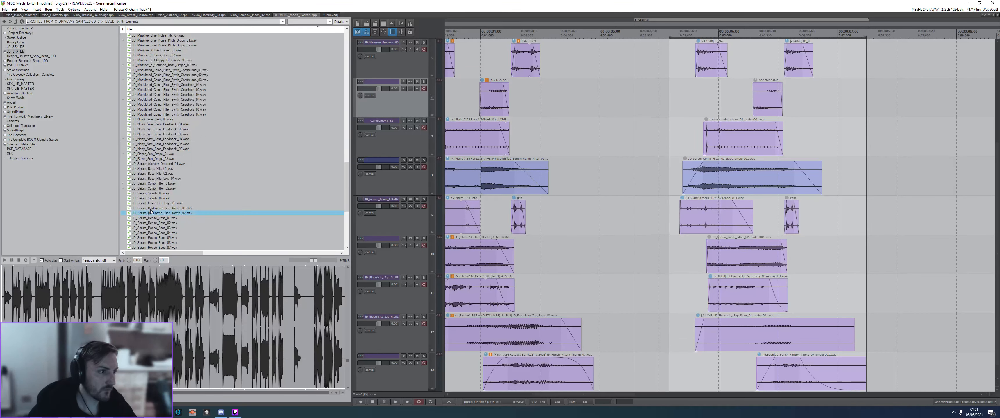
scroll(158, 194, "down", 3)
left_click(163, 189)
- Preview JD_Serum_Comb_Filter_01.wav from several points along its waveform
left_click(158, 134)
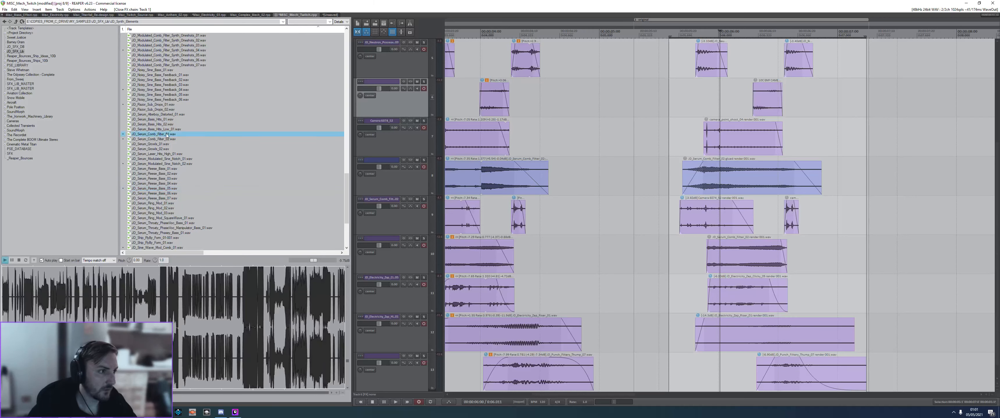
left_click(60, 302)
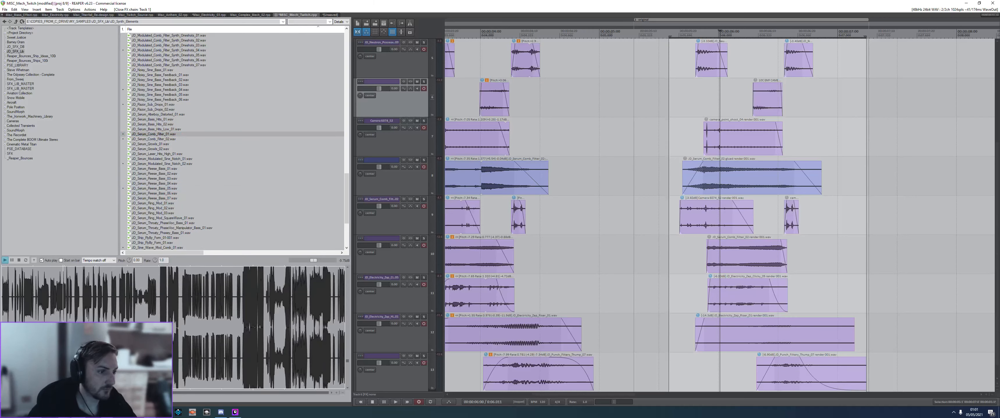
left_click(272, 290)
left_click(258, 292)
left_click(230, 296)
left_click(220, 296)
left_click(147, 297)
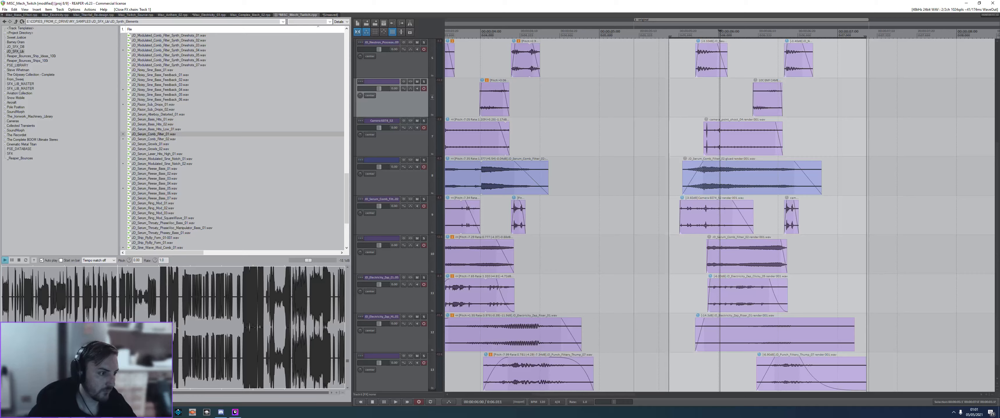
left_click(91, 292)
- Insert a section of JD_Serum_Comb_Filter_01.wav on the camera track, just after the camera item of the sound in the time selection
left_click_drag(68, 291, 867, 131)
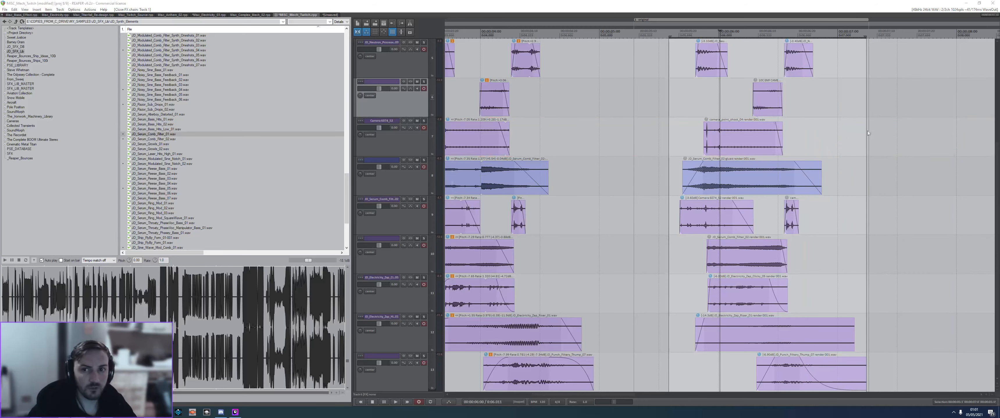
scroll(854, 133, "down", 3)
left_click(373, 109)
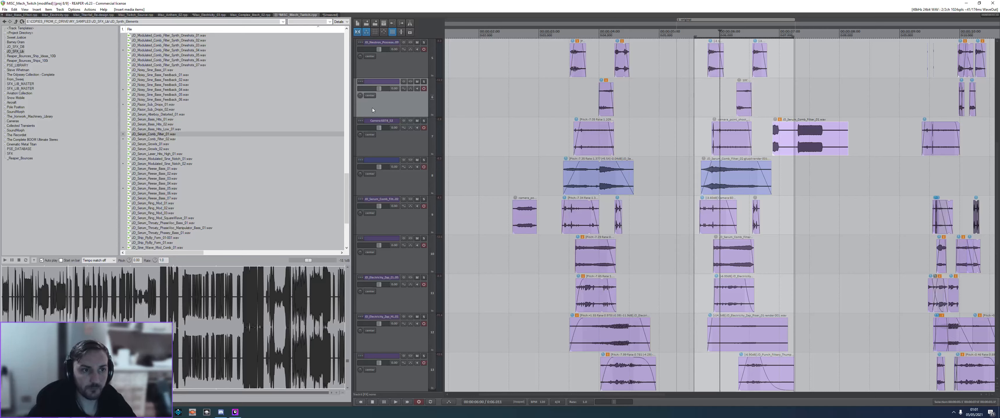
- Add a track above the camera track, move the comb filter item onto it at the time selection's start, and trim it short
key("ctrl+t")
left_click_drag(816, 171, 723, 146)
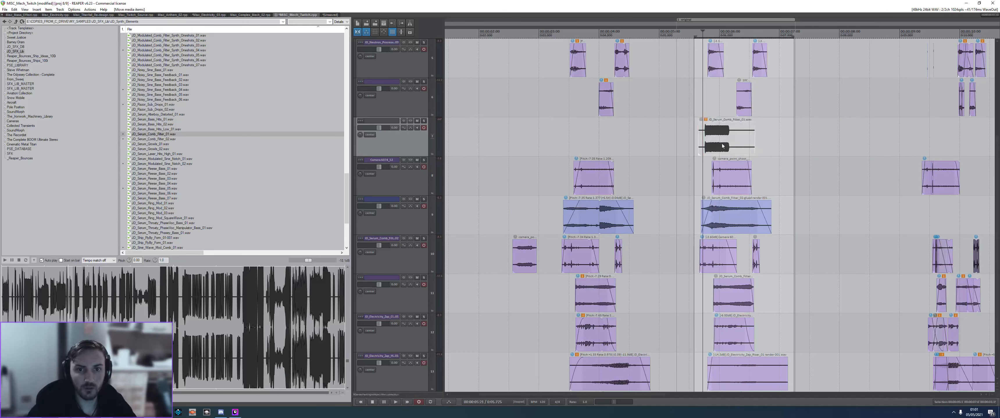
key("space")
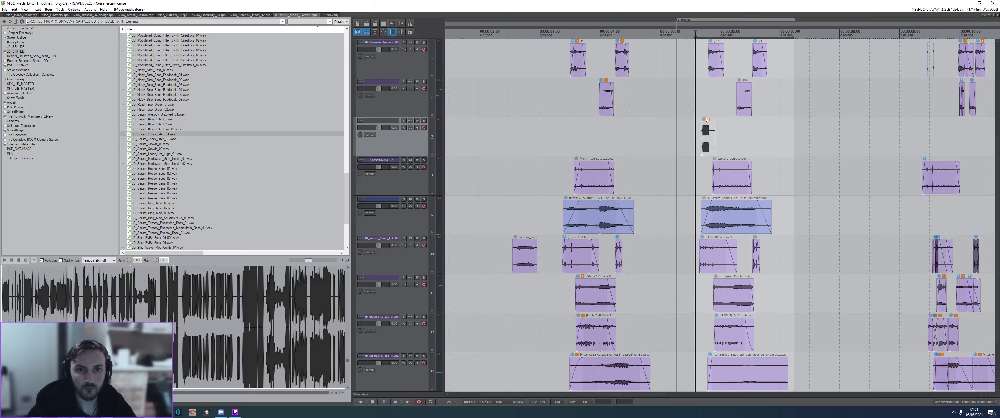
left_click_drag(704, 120, 704, 126)
- Mute the item on the first JD_Electricity_Zap track within the time selection and play the section
left_click(722, 324)
key("u")
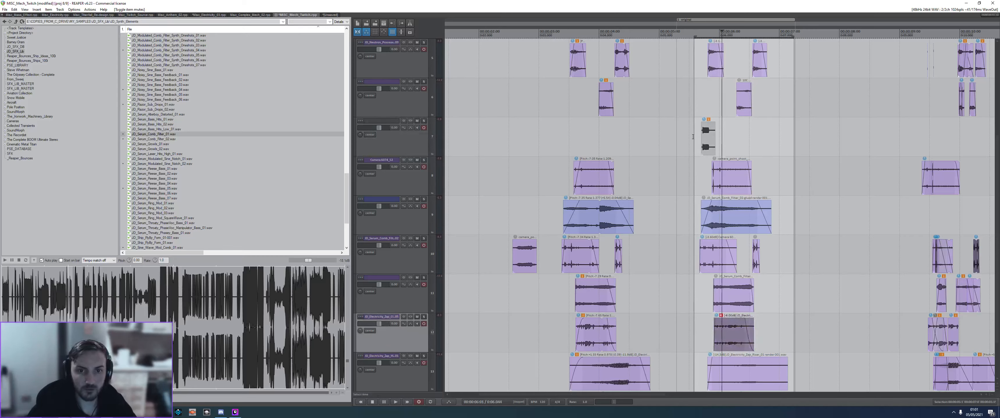
key("space")
key("space")
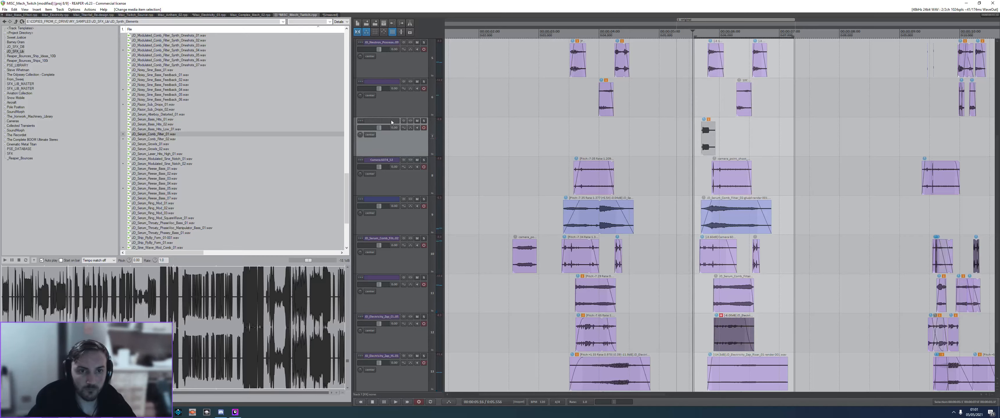
- Mute the three items on the two tracks above the new comb filter track within the time selection, and play the result
scroll(705, 201, "up", 2)
left_click(742, 164)
key("u")
key("space")
left_click_drag(797, 150, 716, 141)
key("m")
left_click(687, 143)
key("space")
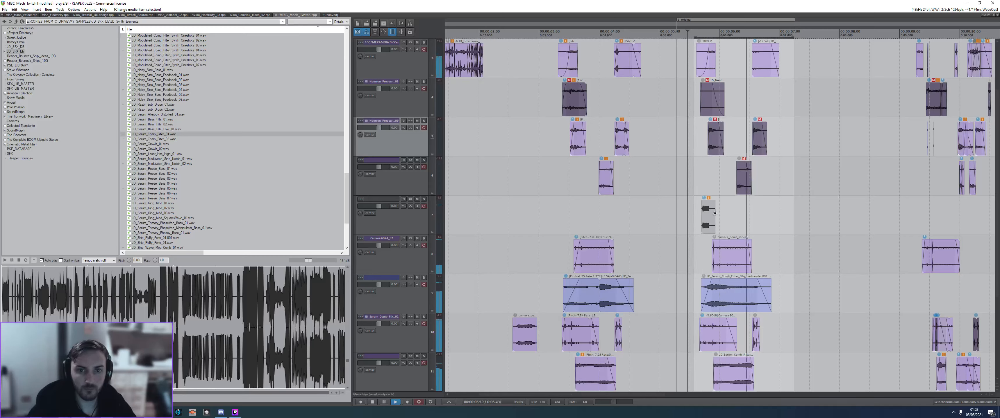
key("space")
- Copy the short comb filter item further along the same track as a longer, pitched version and play both
left_click_drag(712, 215, 756, 216)
left_click(754, 216)
left_click(721, 212)
key("space")
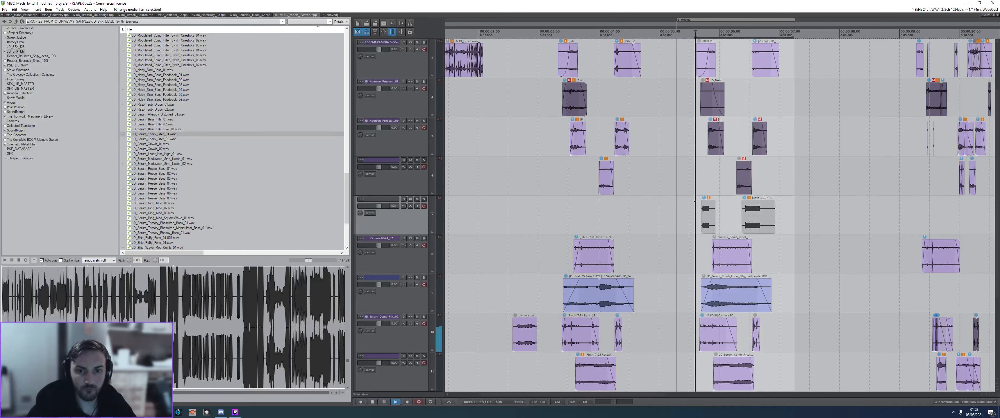
key("space")
- Nudge the copied comb filter item slightly to the right, add a rising take envelope to it, and play it
left_click_drag(758, 225, 762, 224)
left_click(735, 224)
left_click(759, 218)
key("p")
mouse_move(759, 218)
left_mouse_down()
mouse_move(747, 217)
mouse_move(762, 209)
left_mouse_up()
left_click(723, 221)
key("space")
key("space")
- Lower the volume of the copied comb filter item
mouse_move(762, 209)
left_click_drag(747, 198, 748, 227)
left_click(740, 223)
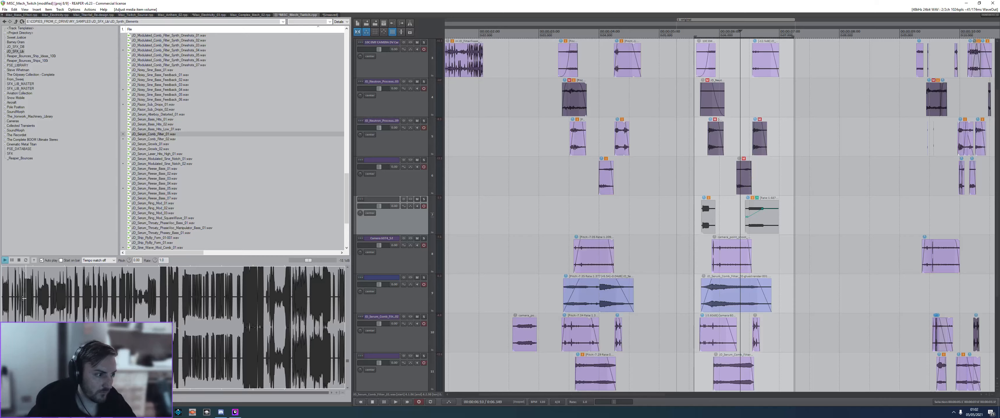
- Open the JD_Chernobyl folder, preview JD_Neutron_Processed_UI_Chernobyl_01.wav, and select an early section of its waveform
key("BackSpace")
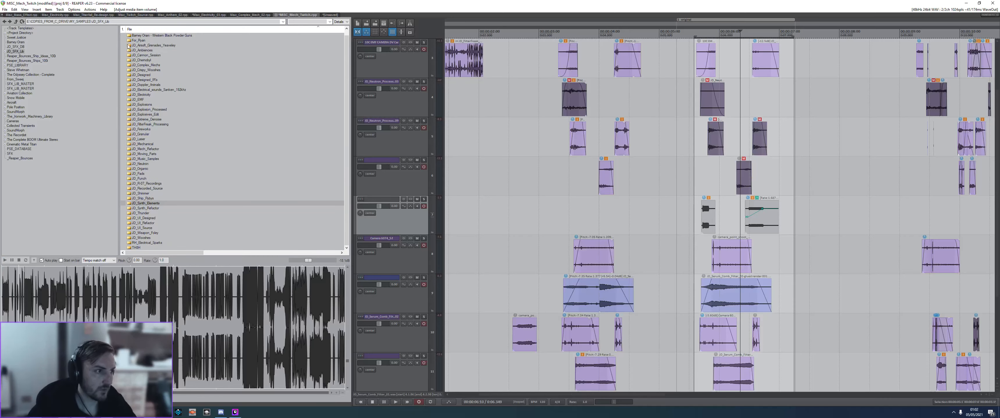
double_click(144, 62)
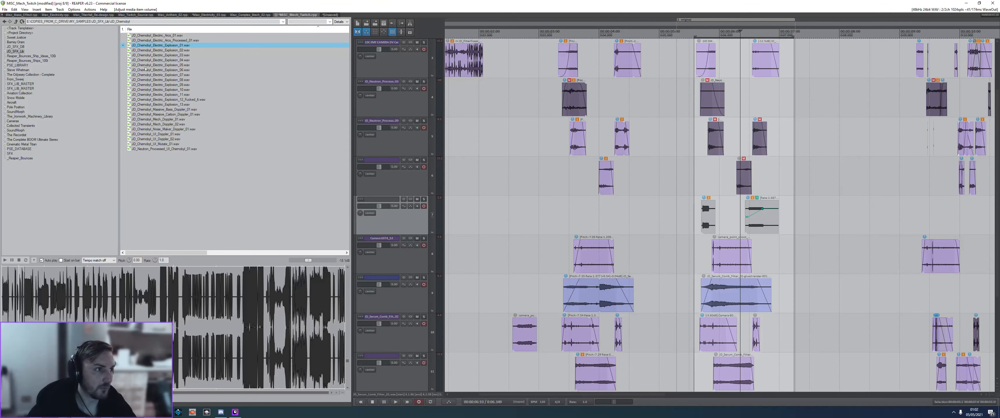
left_click(148, 149)
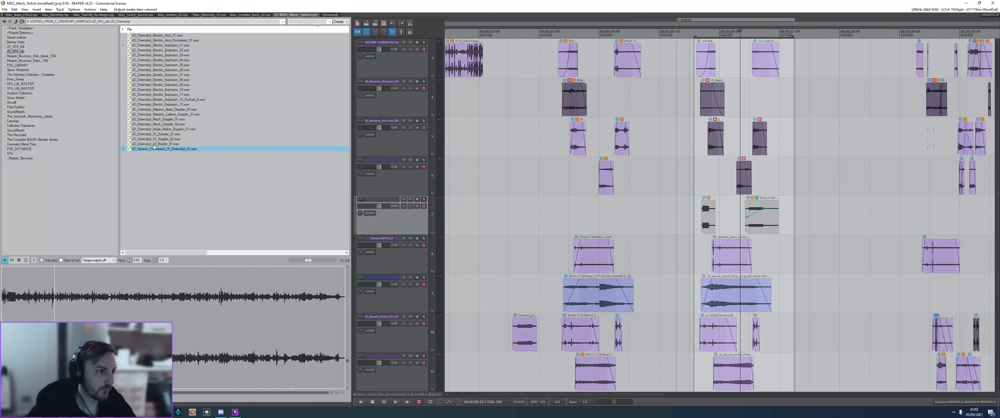
left_click_drag(64, 296, 100, 308)
- Place the selected Chernobyl section on a new track below the comb filter track, aligned with the time selection's start, and play it
left_click_drag(272, 292, 819, 215)
key("ctrl+t")
left_click_drag(959, 220, 837, 255)
left_click_drag(957, 254, 729, 265)
left_click(679, 256)
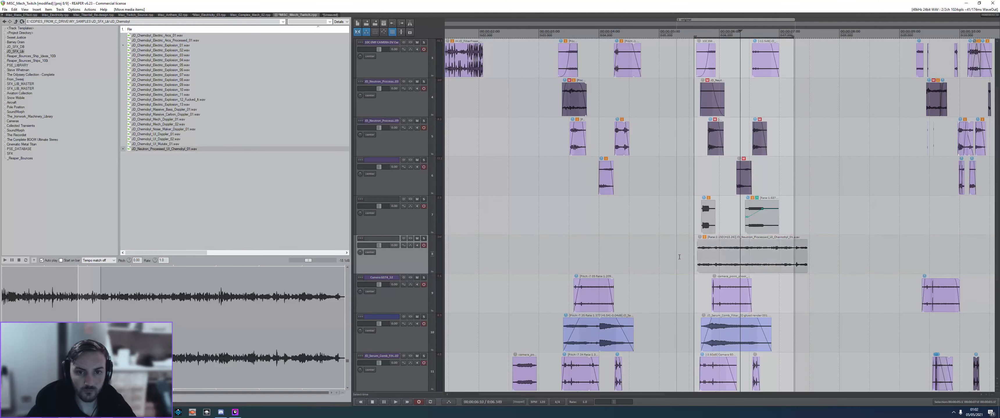
key("space")
key("space")
- Shorten the Chernobyl item so it ends shortly after the second comb filter item begins
left_click_drag(807, 249, 757, 249)
left_click(772, 258)
left_click(757, 244)
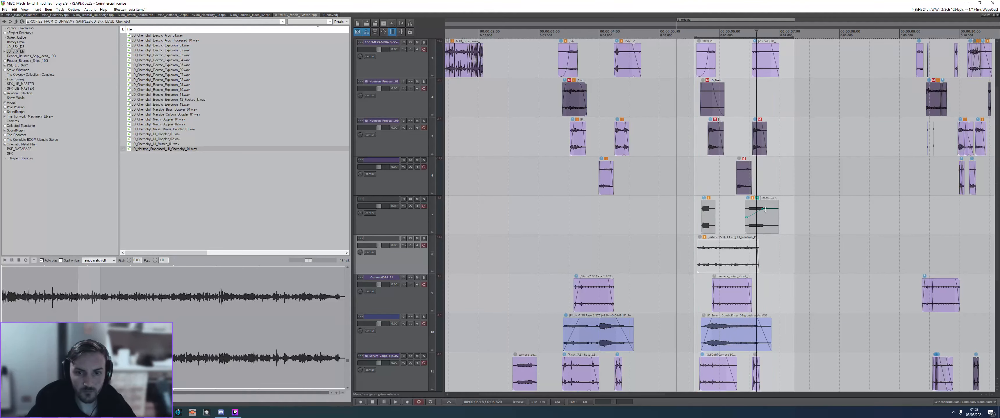
- Reshape the second comb filter item's envelope at its start and play the layered sound
left_click_drag(762, 209, 746, 214)
left_click(683, 204)
key("space")
key("space")
left_click(731, 254)
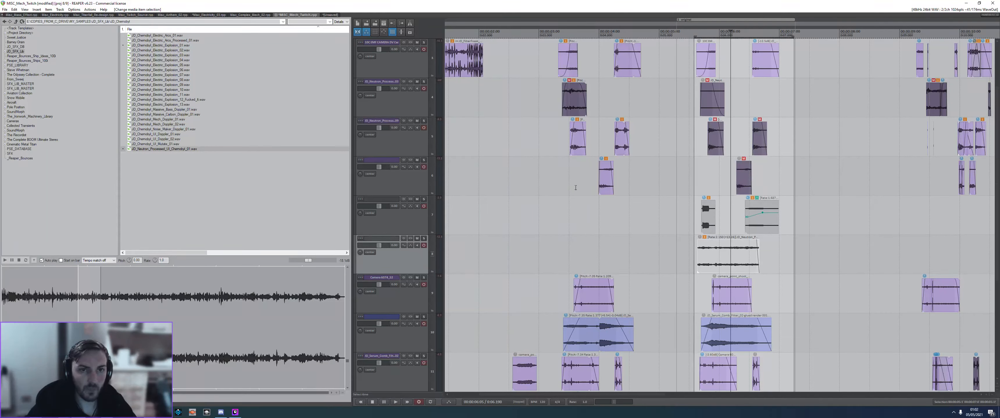
left_click(724, 186)
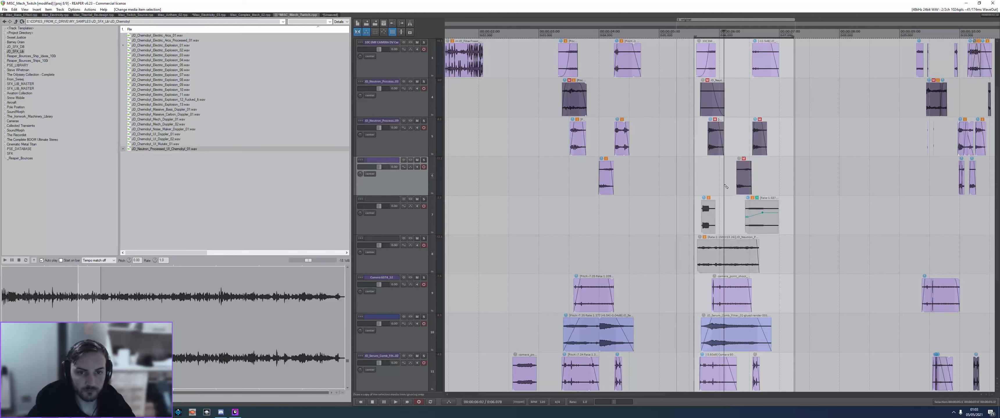
key("ctrl+alt+r")
key("BackSpace")
key("BackSpace")
key("BackSpace")
type("UI]#")
key("Return")
key("Escape")
key("Escape")
- Switch to the unsaved project and insert JD_Complex_Mech_Sweetener_28_UI.wav from the JD_Complex_Mechs folder below the existing tracks
left_click(329, 16)
key("BackSpace")
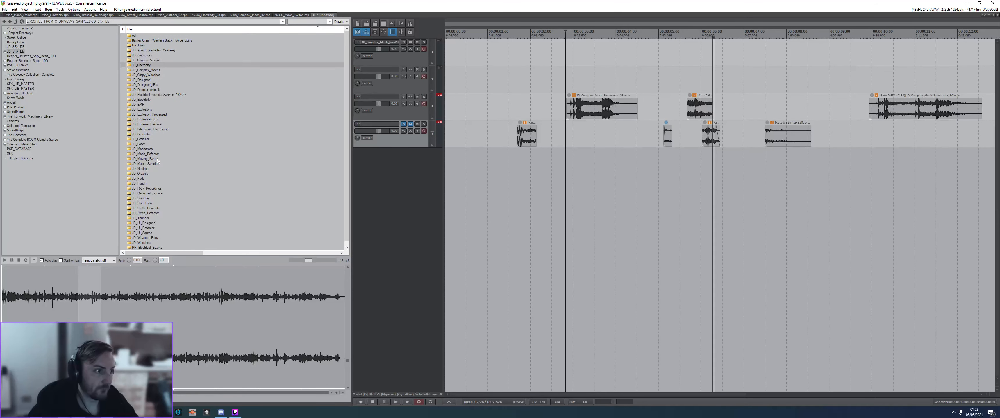
scroll(146, 184, "down", 1)
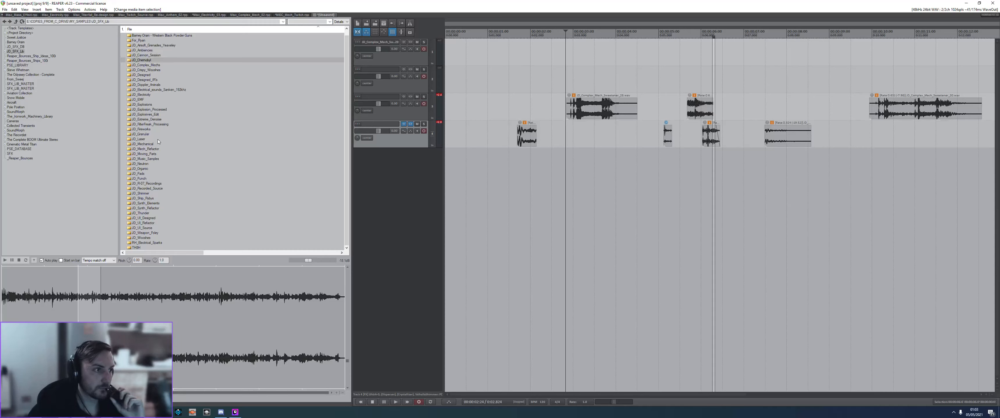
scroll(158, 139, "up", 1)
double_click(154, 70)
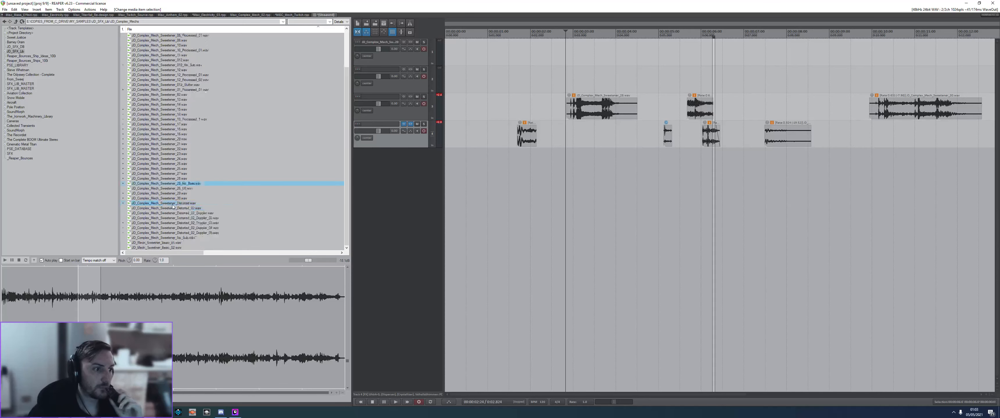
left_click_drag(173, 189, 869, 167)
- Move the inserted mech sweetener item onto the fourth track after the existing items and play it
scroll(644, 186, "down", 3)
left_click_drag(604, 165, 769, 142)
left_click(740, 144)
scroll(682, 144, "up", 3)
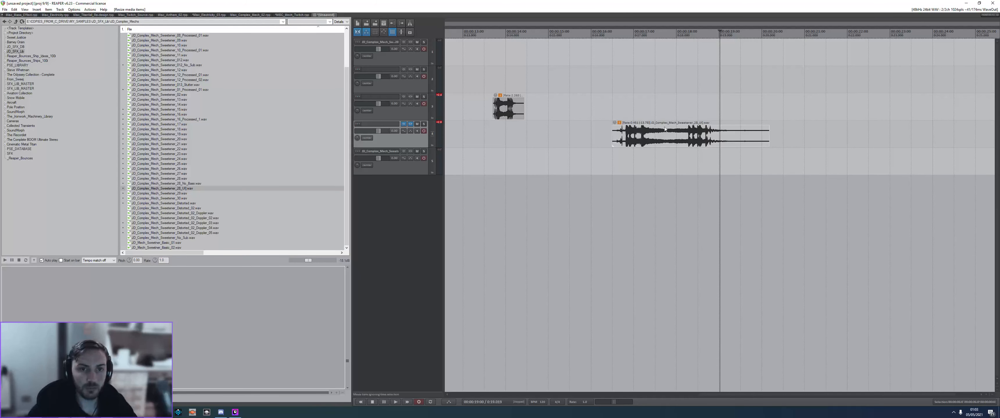
left_click(613, 141)
key("space")
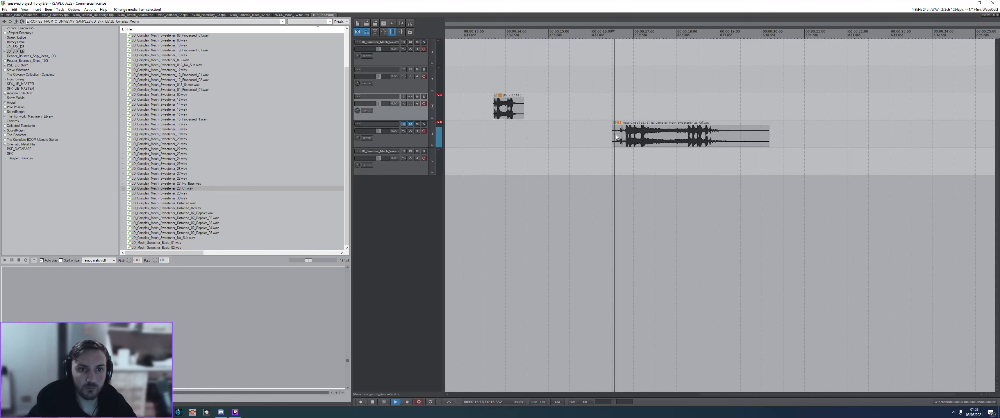
left_click(674, 143)
key("space")
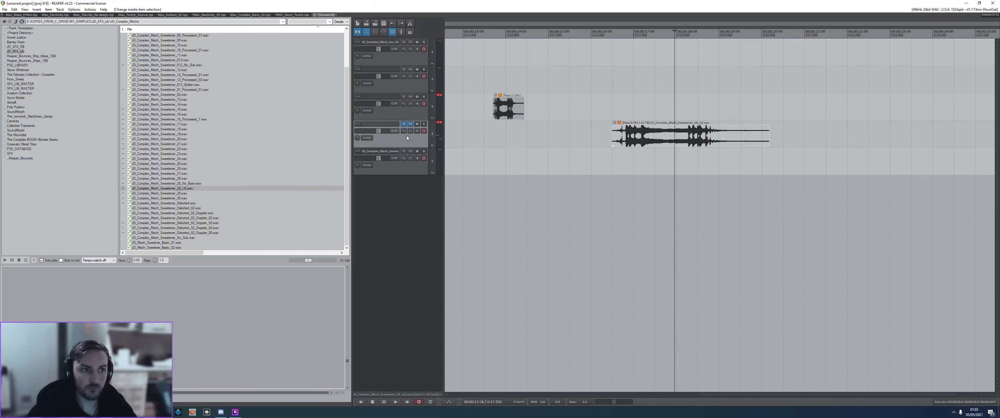
- Move the mech sweetener item to the track below, time-compress it to about two-thirds of its length, and play it
left_click_drag(694, 144, 694, 171)
left_click(621, 134)
key("space")
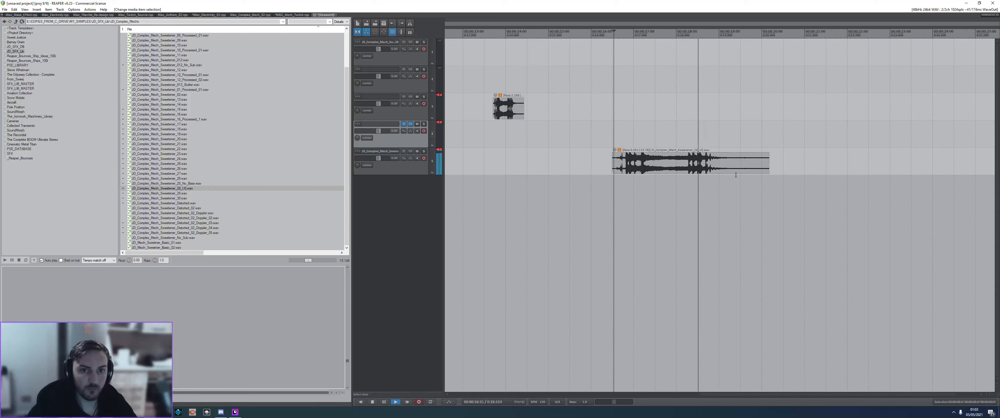
left_click_drag(768, 163, 717, 163)
key("space")
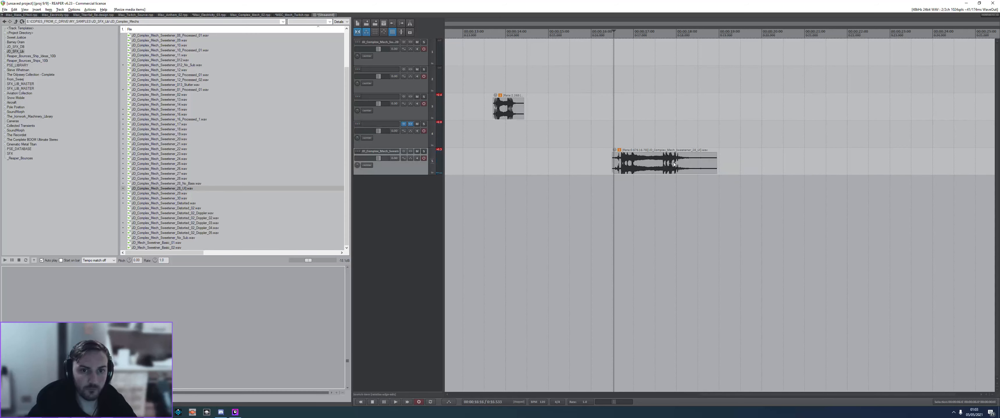
left_click(607, 134)
key("space")
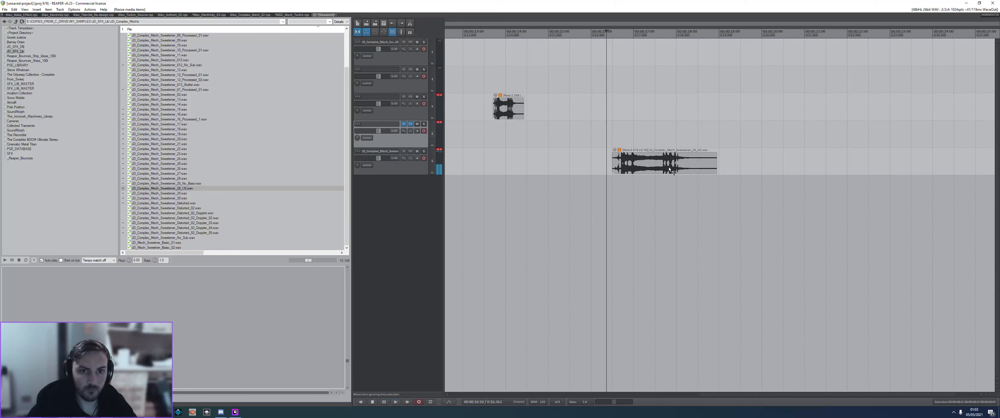
left_click(669, 170)
- Return to the MISC_Mech_Twitch project, play the sound, and mute the blue item and the lower comb filter item in the time selection
left_click(289, 15)
key("space")
key("space")
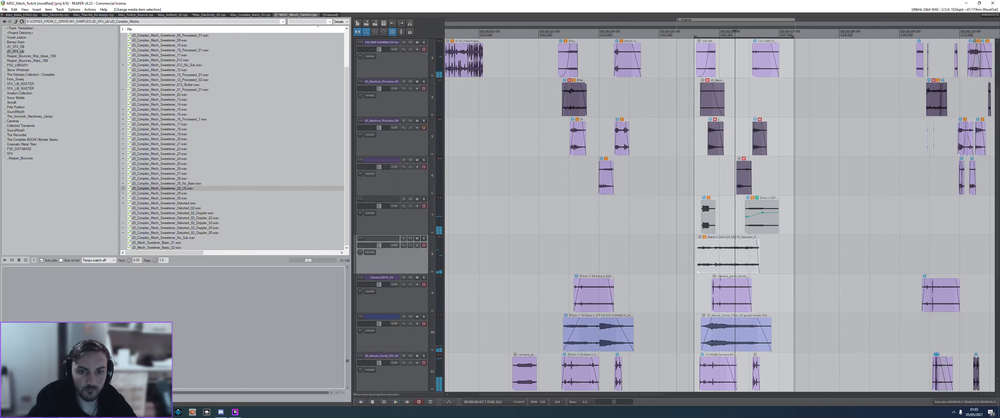
scroll(734, 269, "down", 3)
left_click(722, 222)
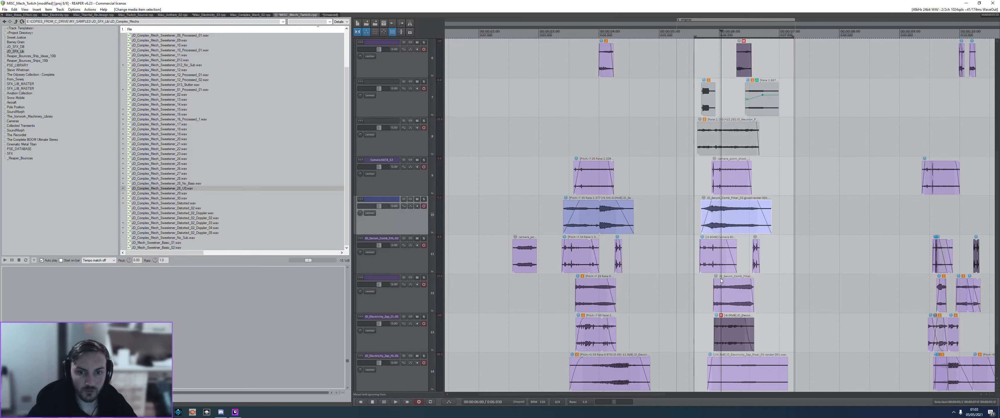
key("m")
left_click(721, 295)
key("m")
- Shorten the first item in the time selection on the track between the two muted comb filter items
left_click(717, 260)
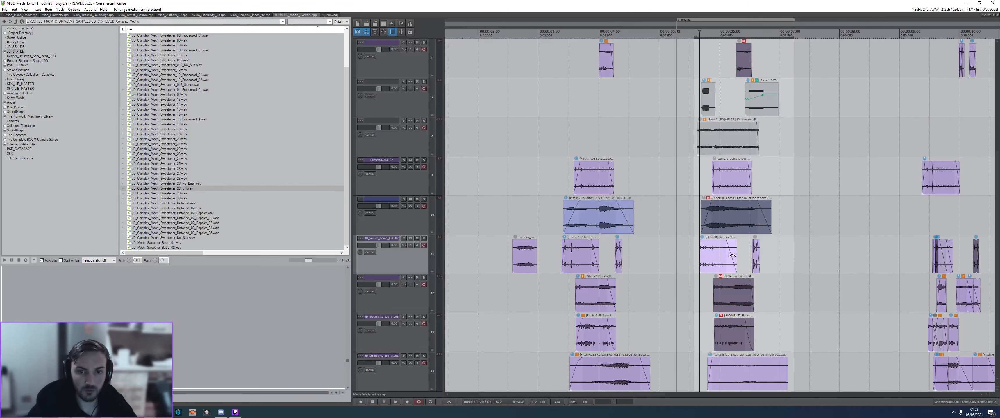
left_click_drag(732, 255, 726, 256)
scroll(415, 182, "down", 1)
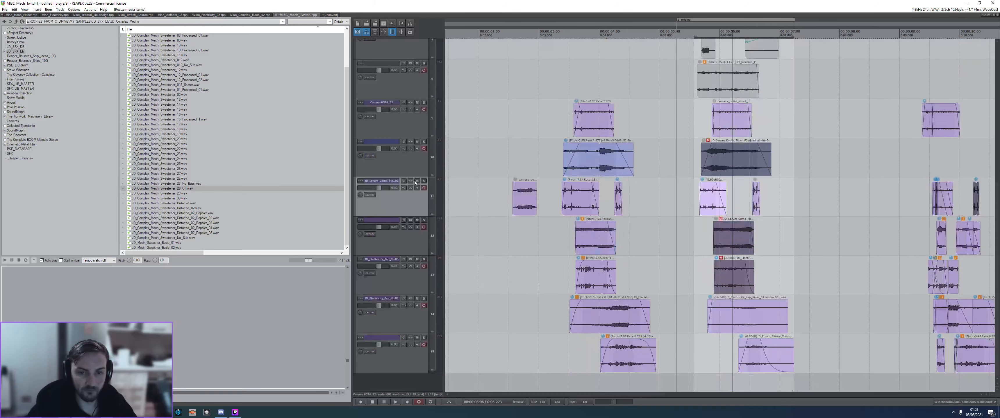
- Mute the long electricity zap item in the time selection and adjust the item on the track below it
left_click(734, 319)
key("m")
left_click(773, 344)
left_click_drag(777, 346, 783, 350)
left_click(702, 327)
- Preview several JD_Complex_Mech_Sweetener files in the JD_Complex_Mechs folder, including numbers 24 and 21
scroll(395, 184, "up", 6)
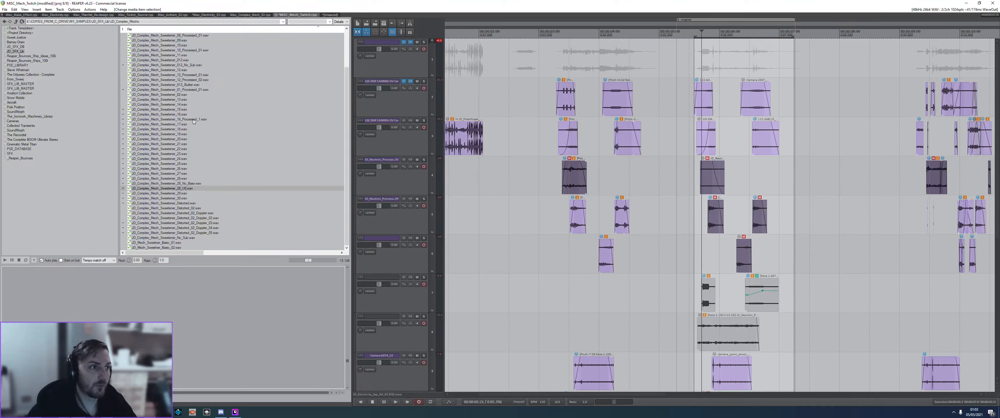
left_click(179, 150)
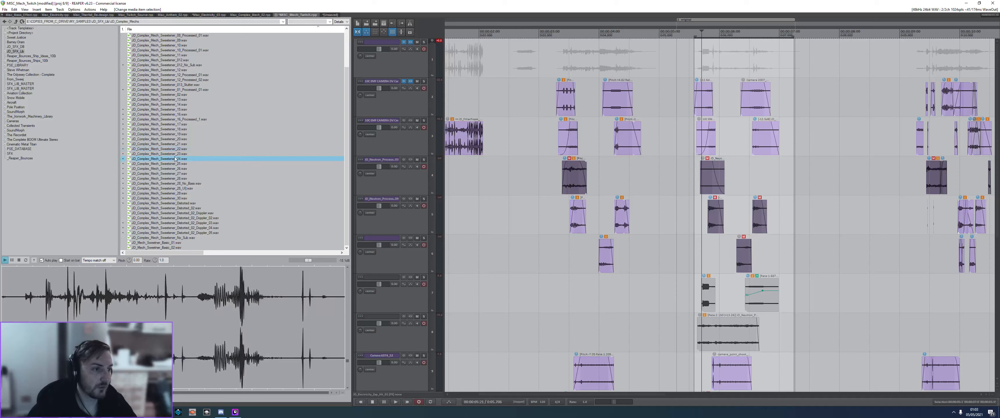
left_click(178, 129)
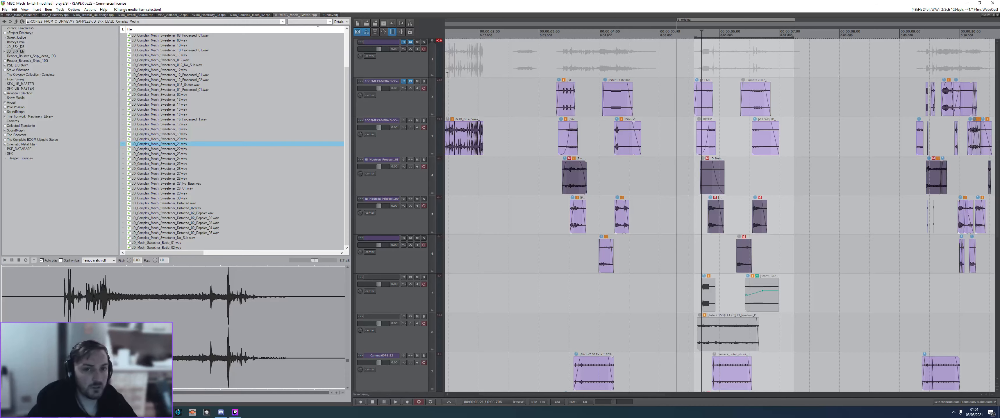
- Switch to the Misc_Complex_Mech_02 project, close its effects chain window, and play the first sound
left_click(250, 14)
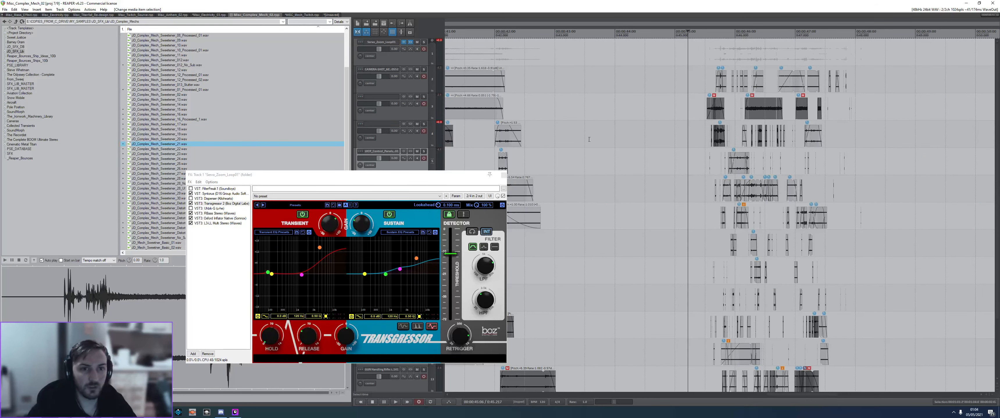
left_click(504, 175)
scroll(571, 158, "down", 3)
left_click(567, 155)
key("space")
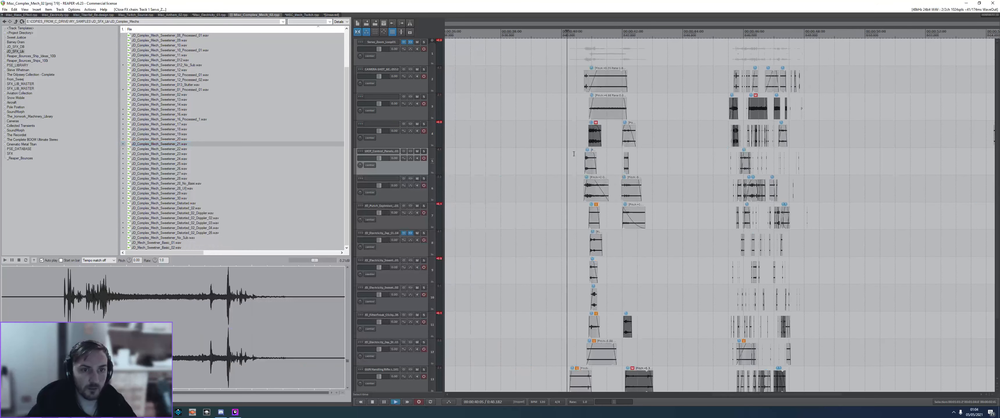
scroll(501, 168, "up", 5)
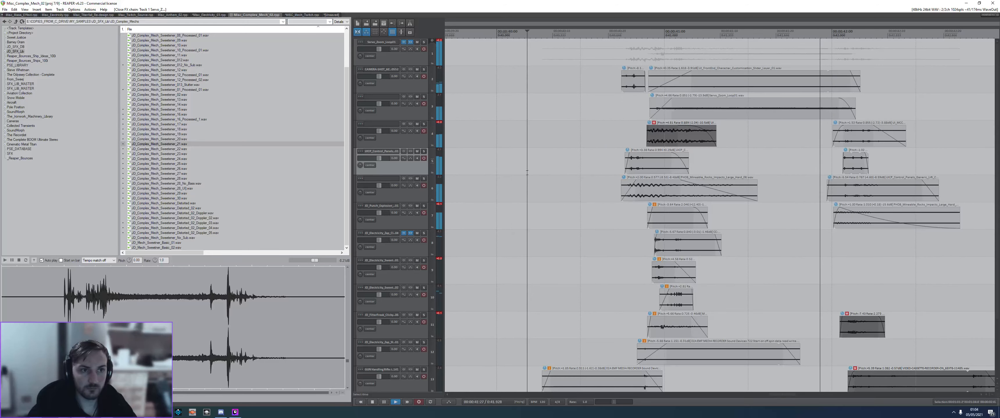
key("space")
- Play the long movable servo impact item in solo on the track directly below the control panel button track
scroll(502, 169, "down", 2)
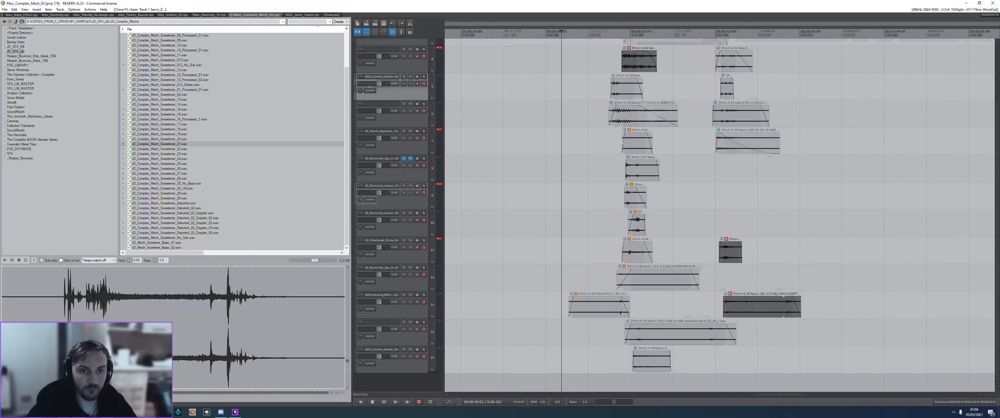
left_click(629, 199)
scroll(679, 209, "up", 5)
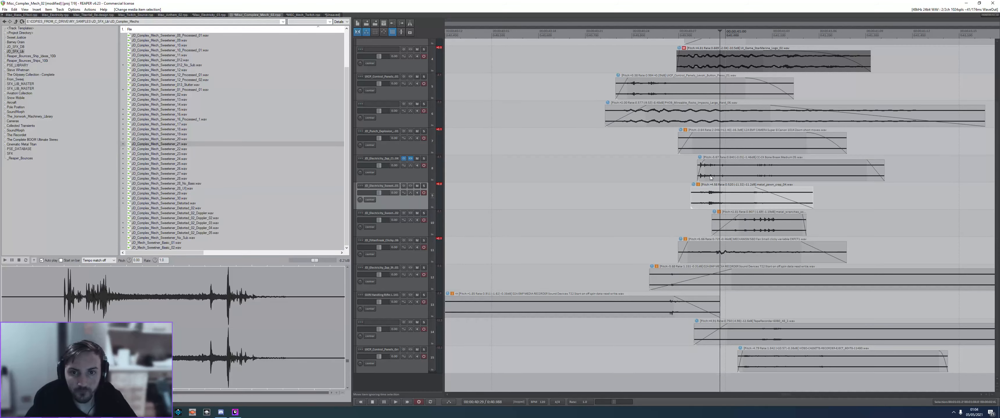
left_click(713, 124)
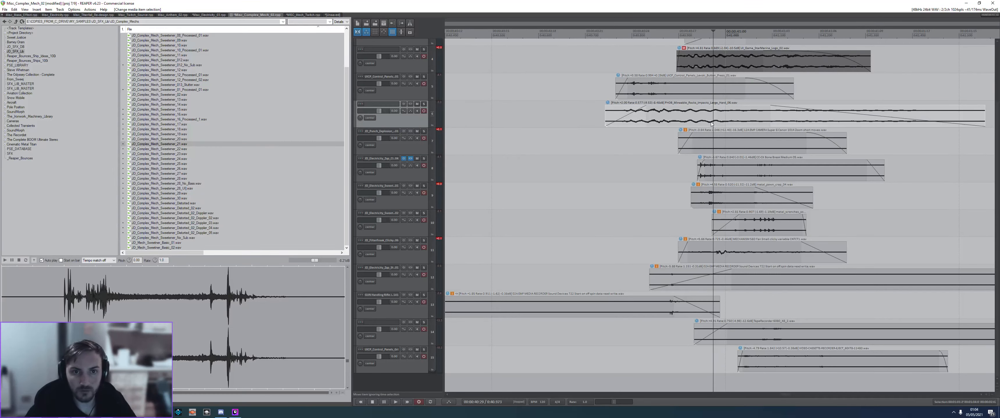
left_click(598, 109)
left_click(424, 104)
key("space")
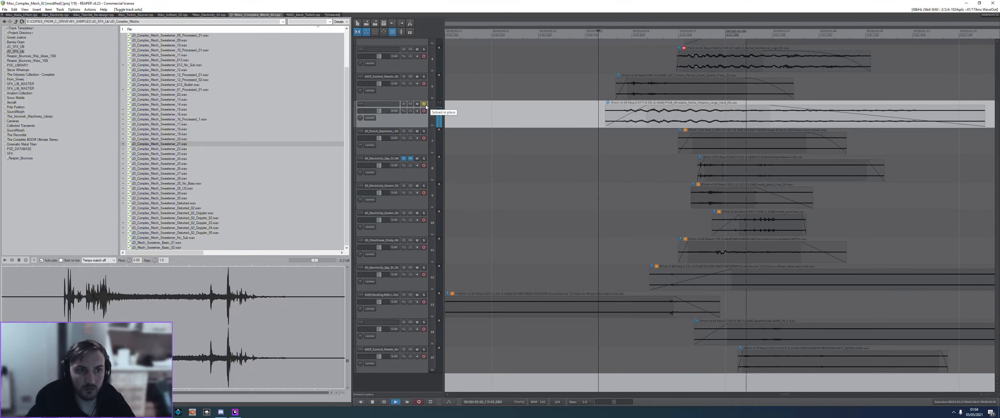
left_click(425, 106)
- Play all layers of the first sound together, and try the control panel button track in solo
left_click(621, 94)
left_click(579, 92)
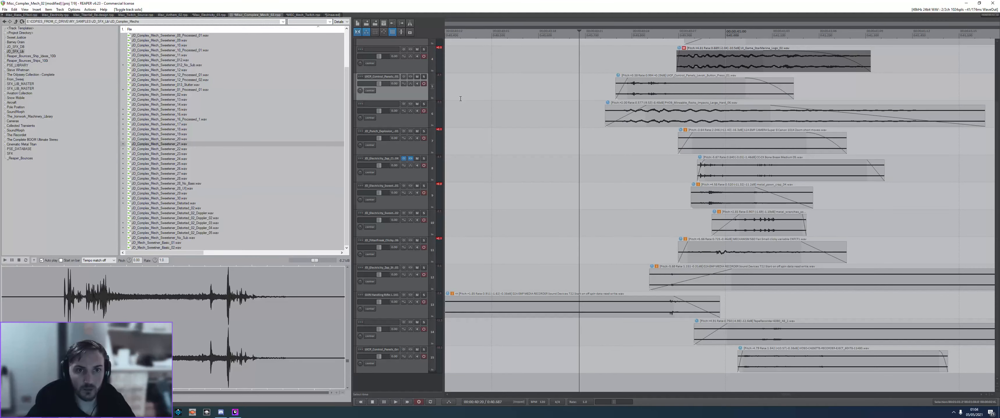
key("space")
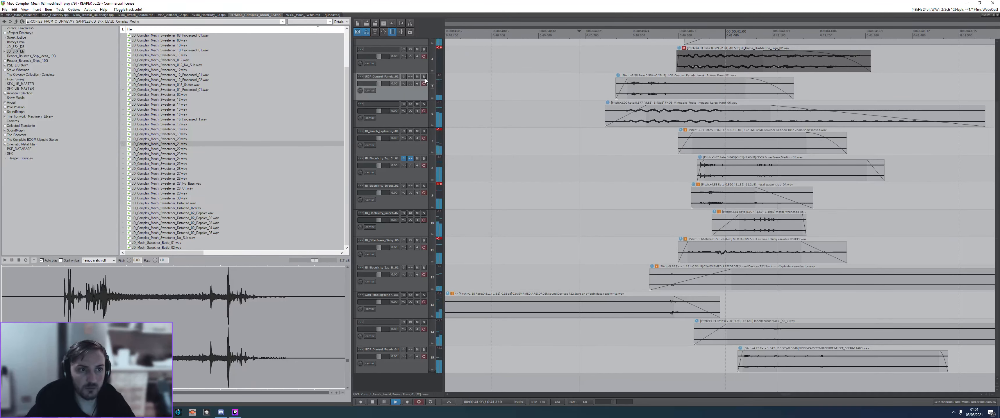
left_click(424, 78)
key("space")
left_click(423, 78)
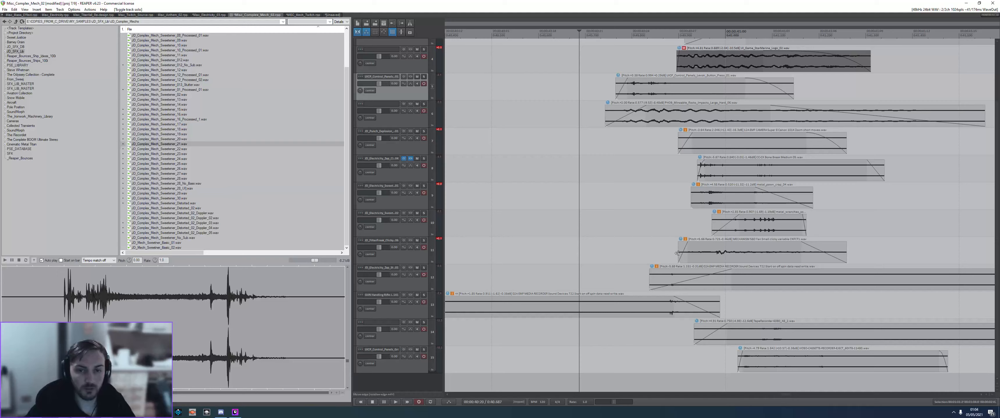
- Play the second group of layered items, which follows the first sound on the timeline
left_click(677, 254)
scroll(677, 253, "down", 6)
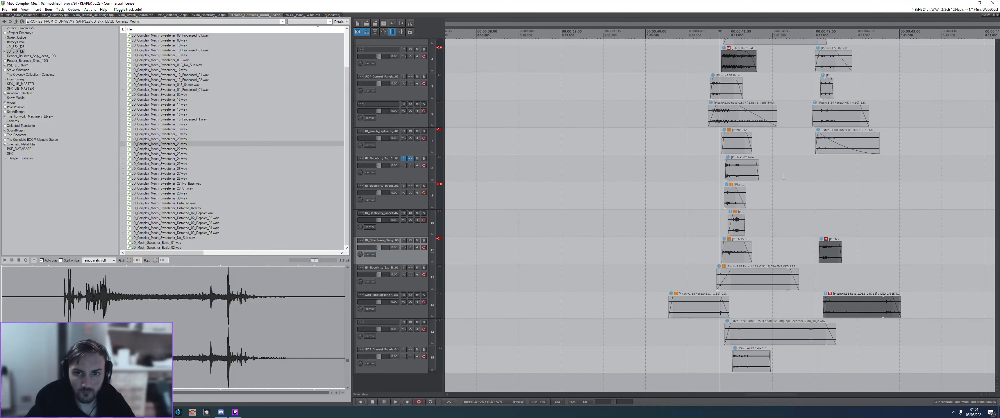
left_click(801, 142)
scroll(400, 153, "up", 3)
left_click(795, 161)
key("space")
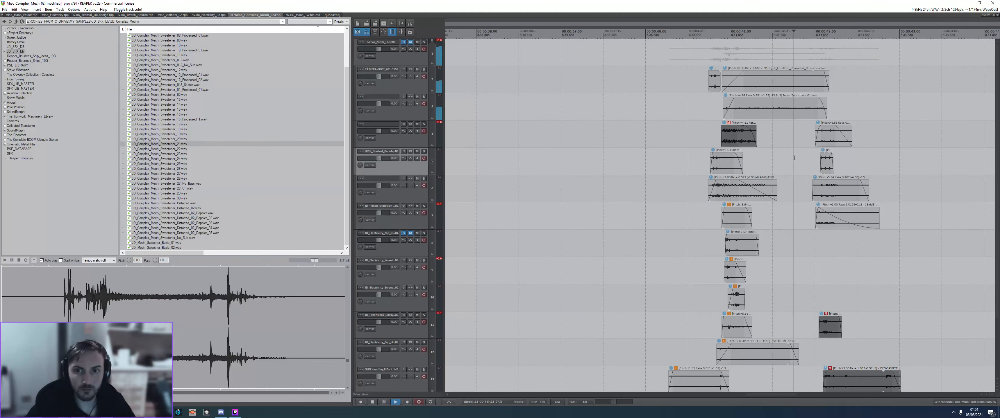
- Play the explosion-layered sound further along the timeline and the short layered sound in the time selection after it
scroll(679, 167, "down", 8)
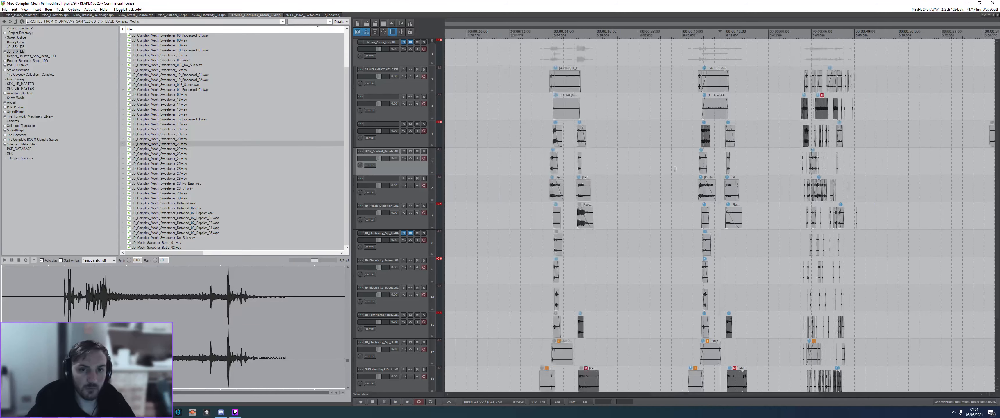
left_click(882, 189)
scroll(858, 164, "up", 5)
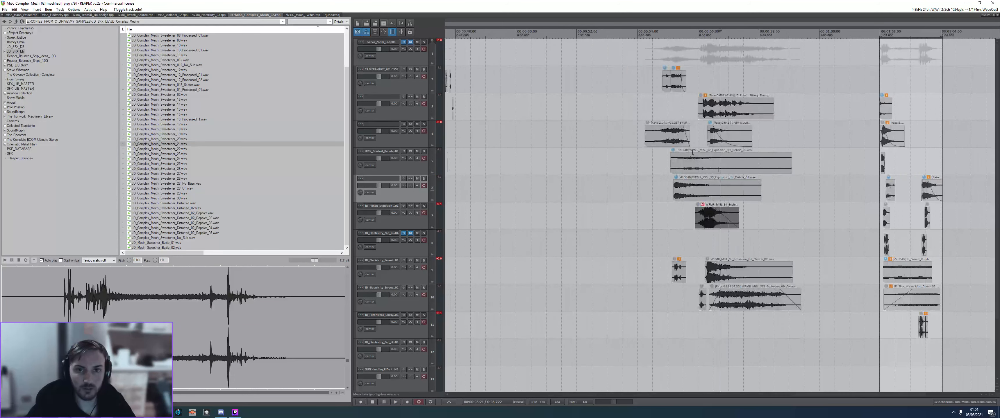
left_click(663, 160)
key("space")
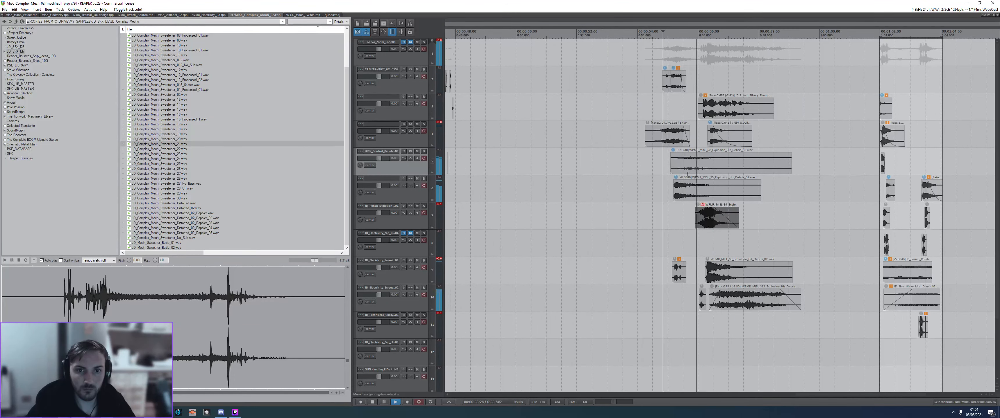
left_click(881, 191)
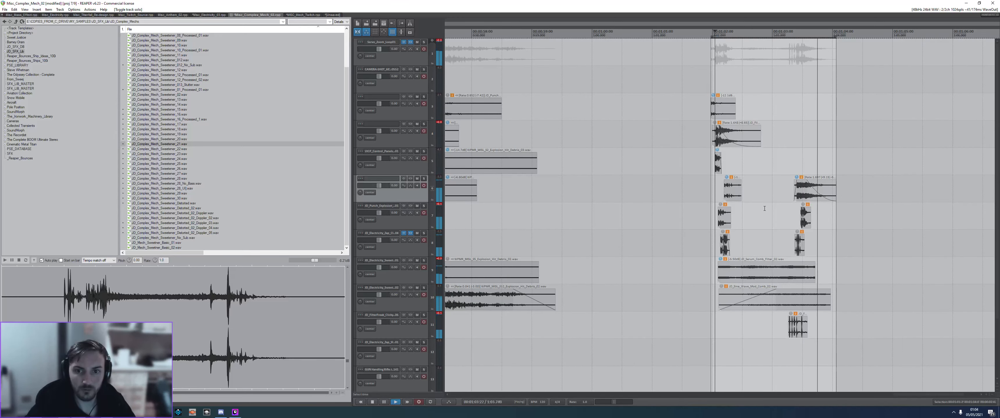
scroll(764, 208, "down", 6)
scroll(764, 208, "down", 4)
key("space")
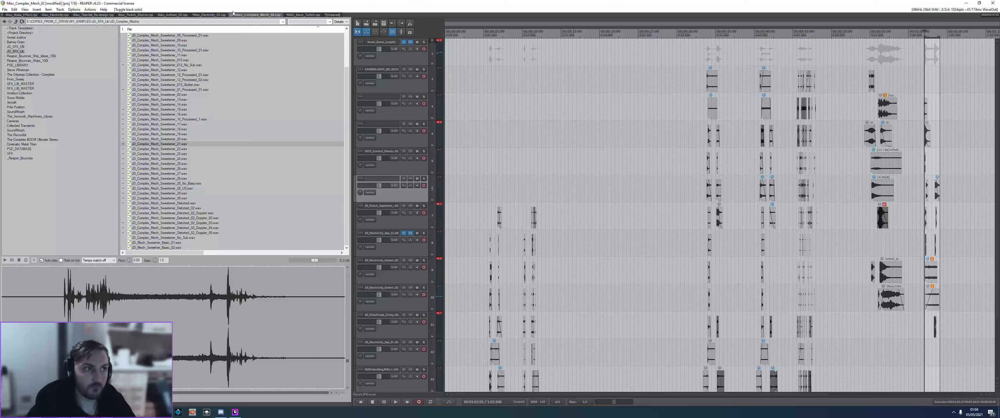
- Switch to the Misc_Electricity_03 project and play its layered sweetener sound and the short items before it
left_click(212, 15)
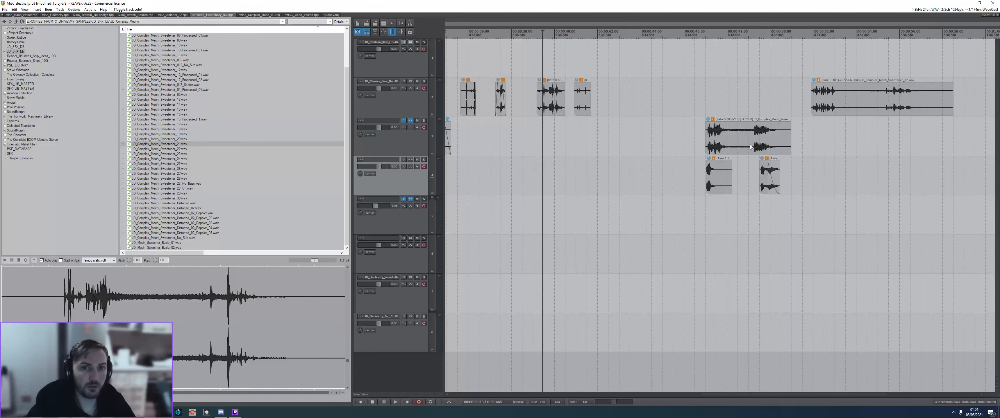
left_click(707, 105)
key("space")
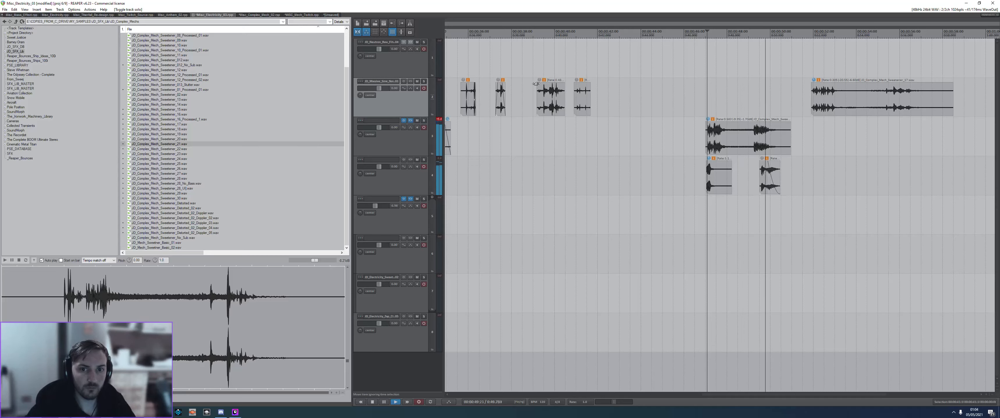
left_click(540, 68)
left_click(494, 68)
left_click(461, 70)
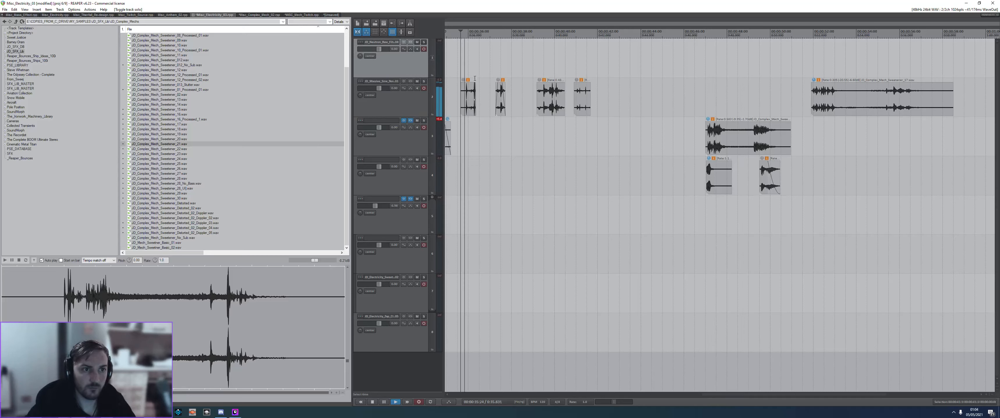
- Play the earlier short layered items and the end of the electricity zap item that precedes them
scroll(466, 74, "left", 3)
left_click(666, 70)
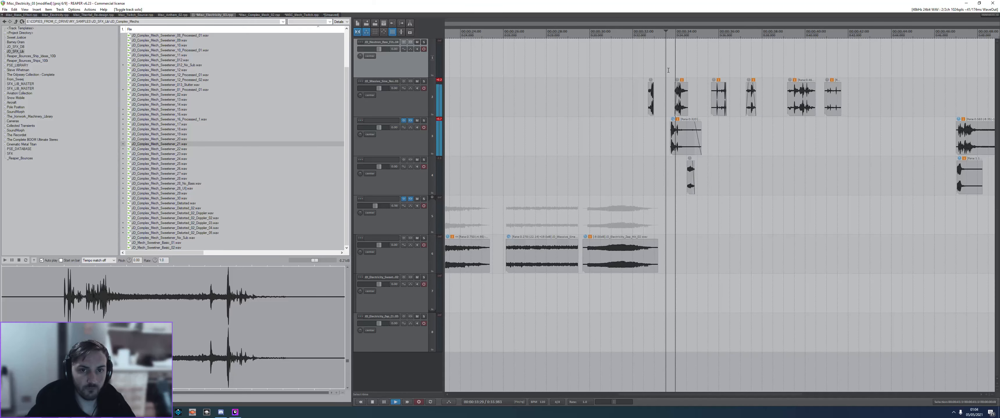
left_click(641, 70)
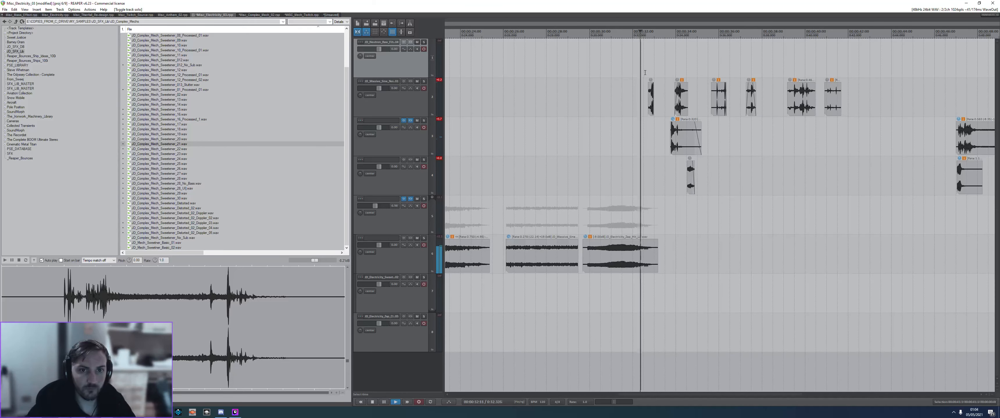
left_click(622, 136)
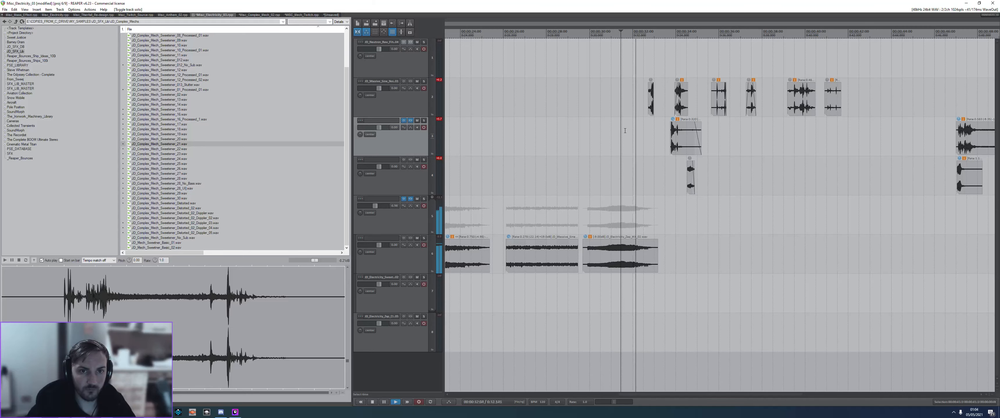
key("space")
- Play the layered JD_Complex_Mech_Sweetener items near the end of the electricity project again
scroll(925, 158, "down", 1)
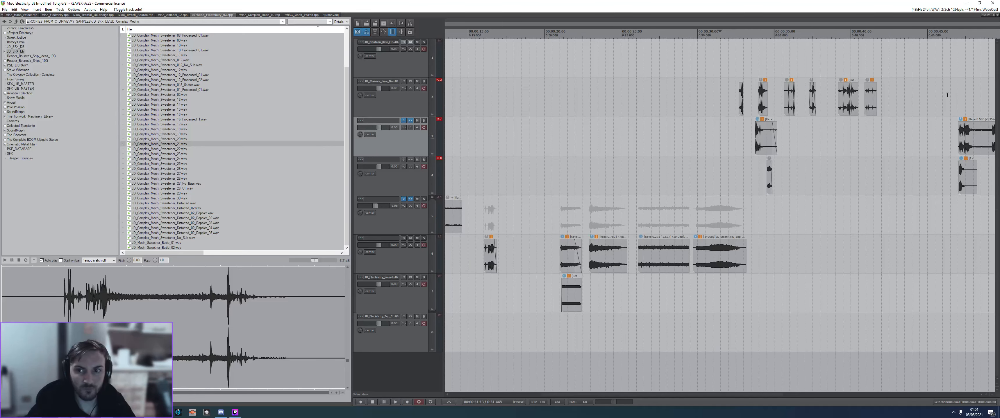
left_click(949, 94)
key("space")
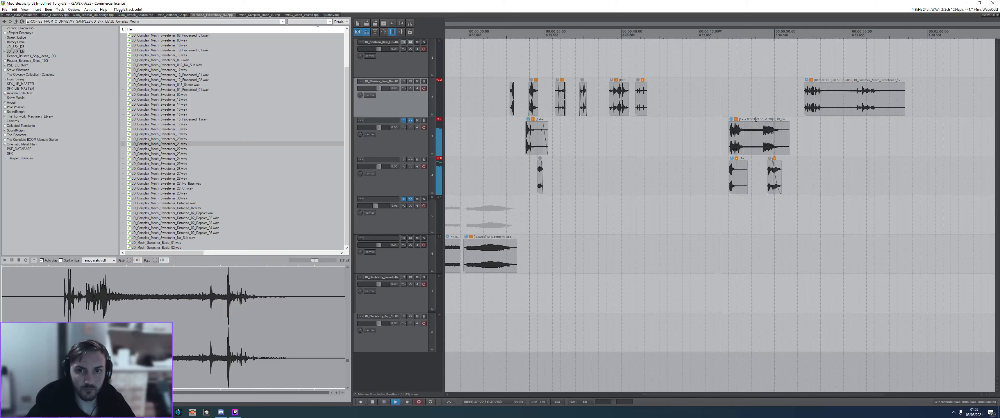
- Check the stream chat in Twitch Studio, return to REAPER and open the unsaved project
key("alt+Tab")
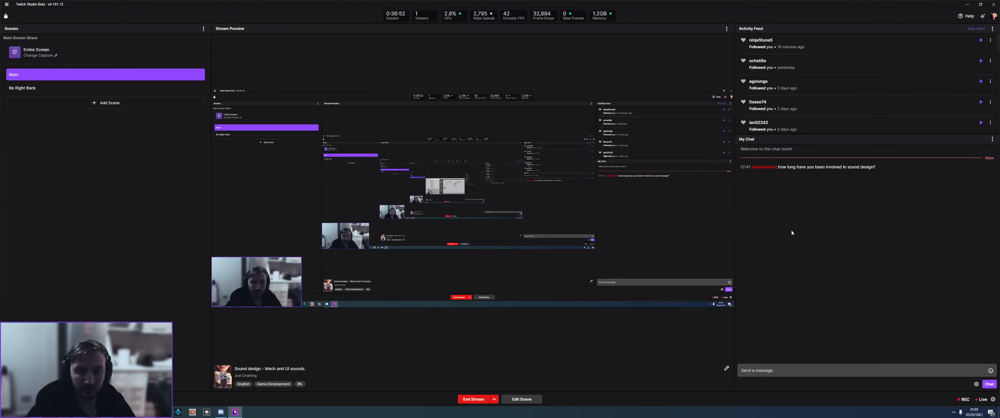
key("alt+Tab")
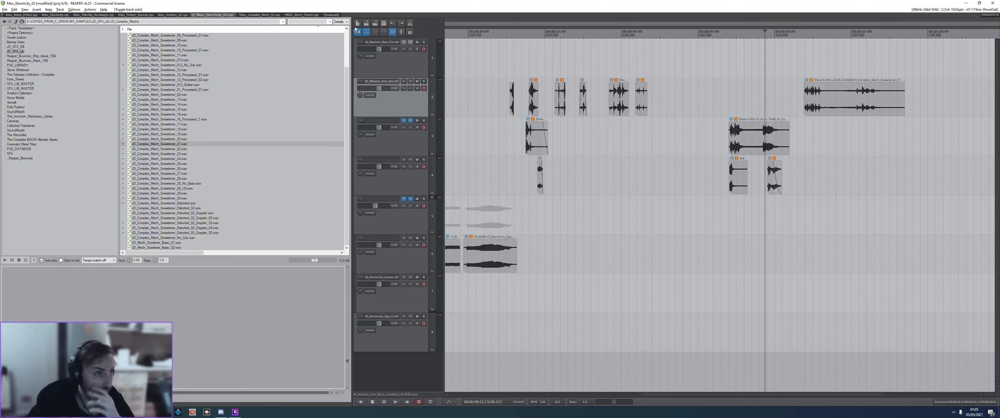
left_click(331, 15)
left_click(301, 15)
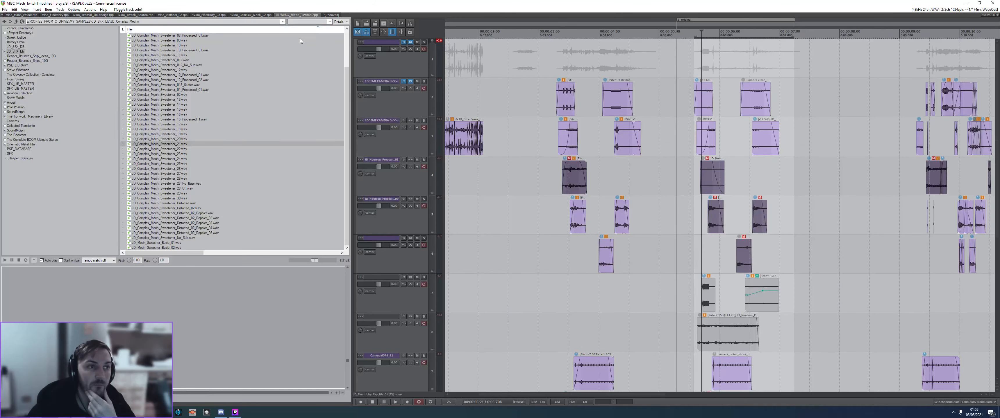
left_click(332, 15)
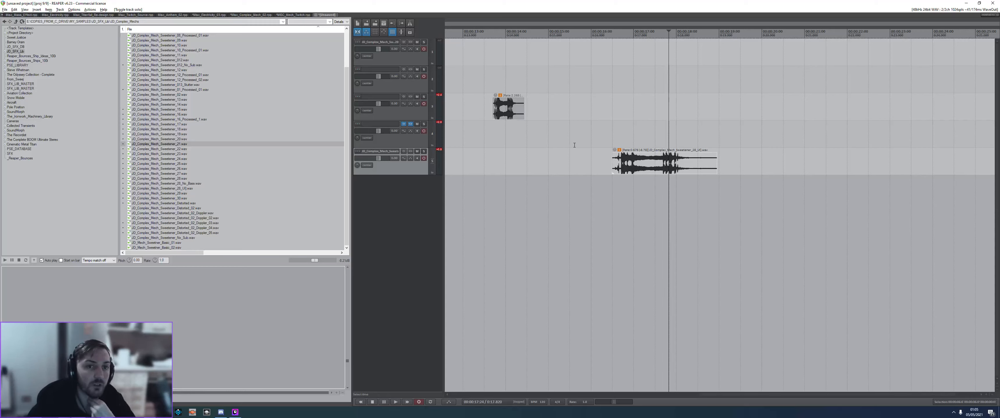
- Play the JD_Complex_Mech_Sweetener item on the lowest track from its start
left_click(617, 128)
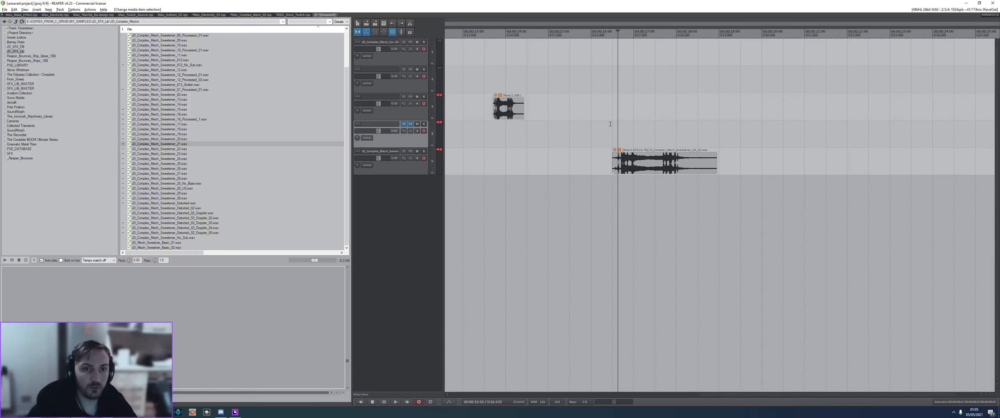
mouse_move(605, 128)
left_mouse_down()
mouse_move(715, 132)
mouse_move(607, 130)
left_mouse_up()
left_click(620, 134)
left_click(612, 137)
key("space")
key("space")
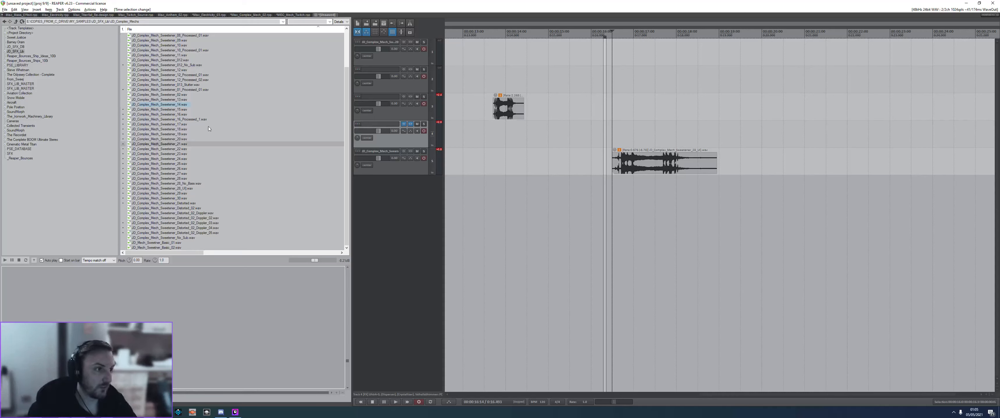
- Insert JD_Complex_Mech_Sweetener_21.wav after the existing item on the lowest track and split it around its first burst of hits
left_click(177, 105)
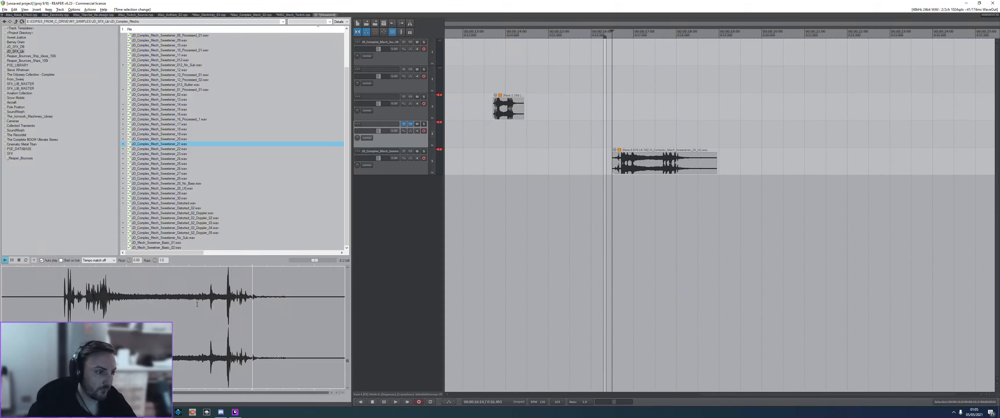
left_click_drag(197, 304, 947, 166)
left_click(814, 164)
key("s")
left_click_drag(840, 164, 872, 166)
key("ctrl+z")
left_click(827, 165)
key("s")
- Play the separated last part of the inserted sweetener item
left_click(825, 129)
left_click(844, 129)
key("space")
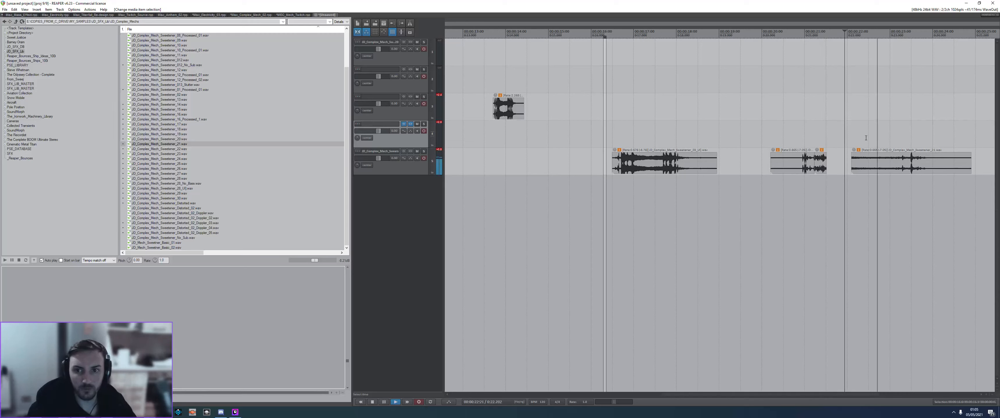
key("space")
- Split the last part of the inserted sweetener just before its loudest hit and move the tail further along the timeline
left_click(893, 164)
left_click_drag(902, 165, 935, 162)
left_click(908, 163)
left_click(911, 163)
key("s")
left_click(899, 160)
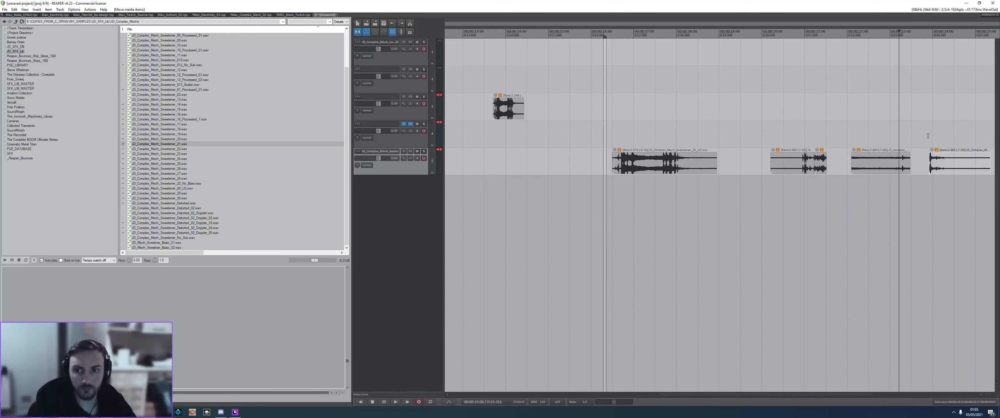
left_click(928, 136)
- Move the opening part of the split sweetener earlier, leaving a gap before the short second piece, and play it
left_click_drag(800, 165, 778, 165)
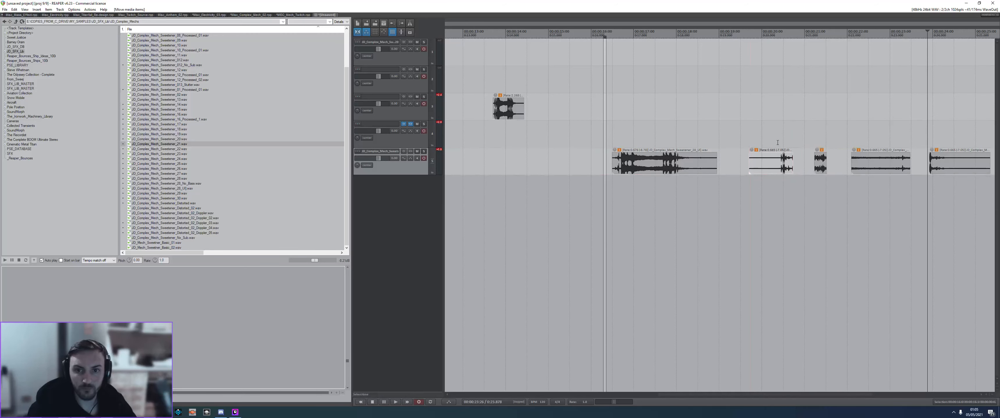
left_click(778, 142)
key("space")
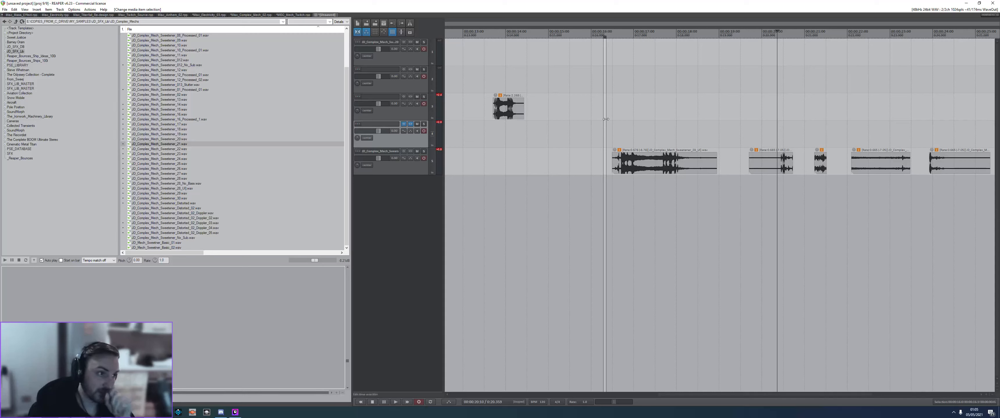
- Preview JD_Complex_Mech_Sweetener_21.wav and nearby sweetener files in the JD_Complex_Mechs folder
left_click(175, 169)
left_click(175, 145)
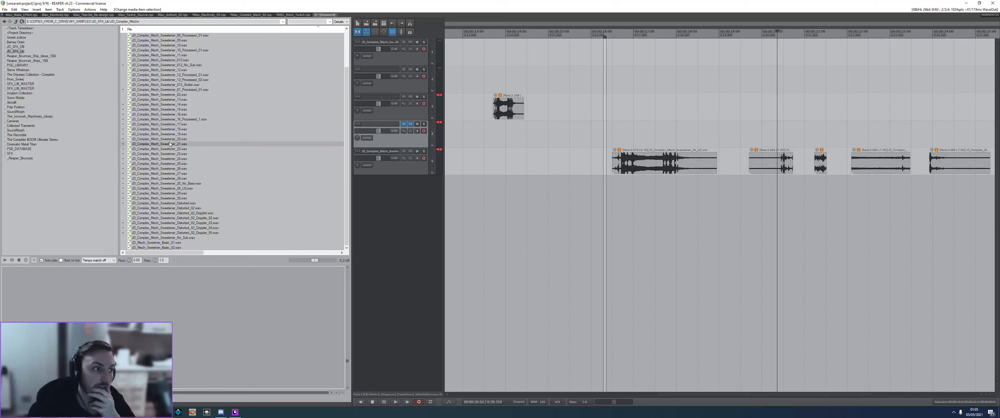
key("Down")
key("Down")
left_click(175, 144)
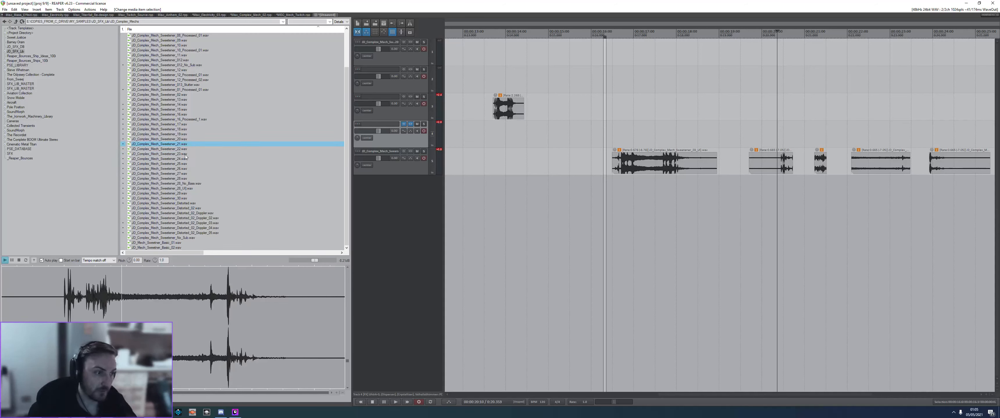
left_click(651, 125)
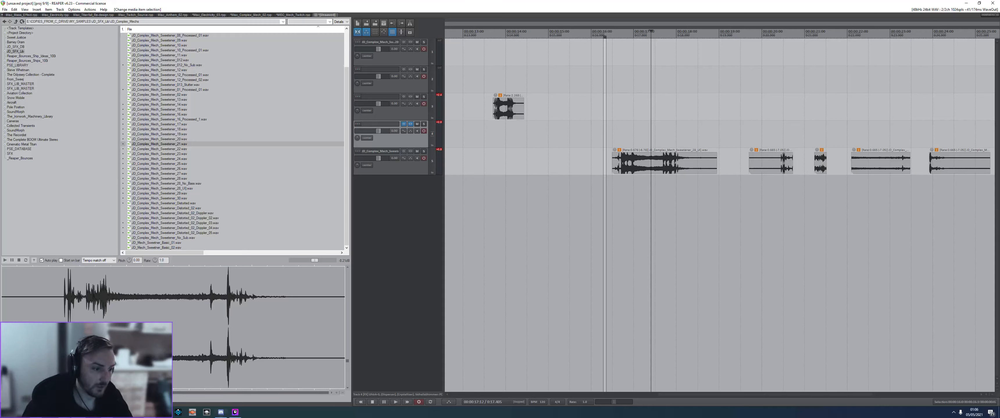
- Switch to Twitch Studio and end the live stream
left_click(235, 412)
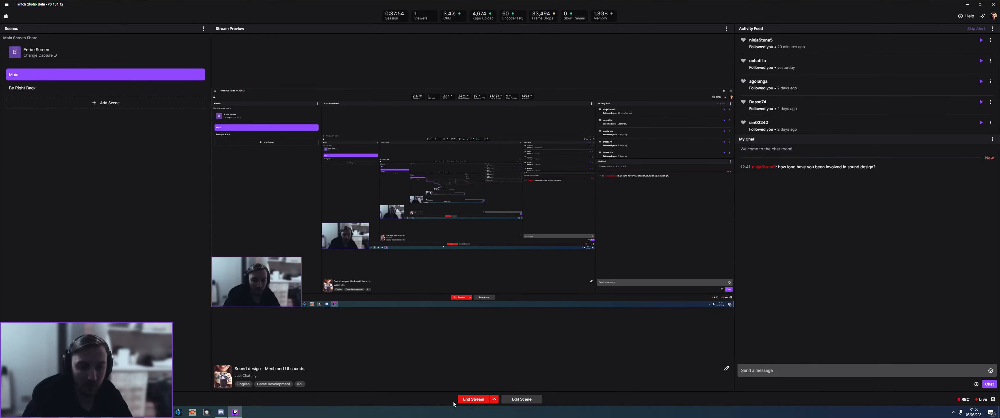
left_click(474, 400)
left_click(520, 224)
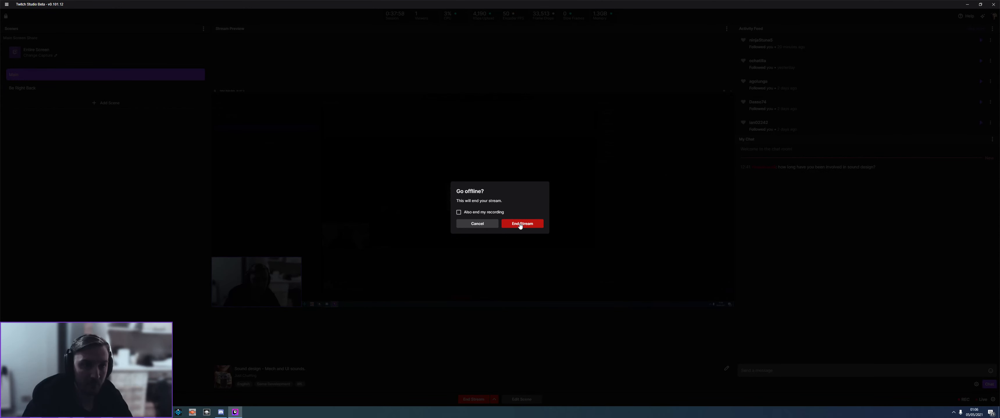